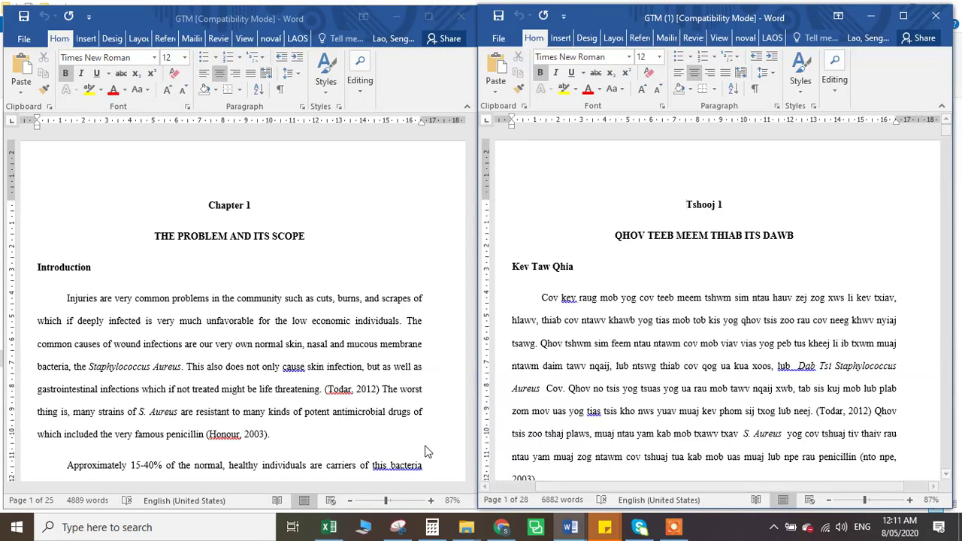
Step: Close the GTM and GTM (1) documents
{"action": "left_click", "coordinate": [461, 17]}
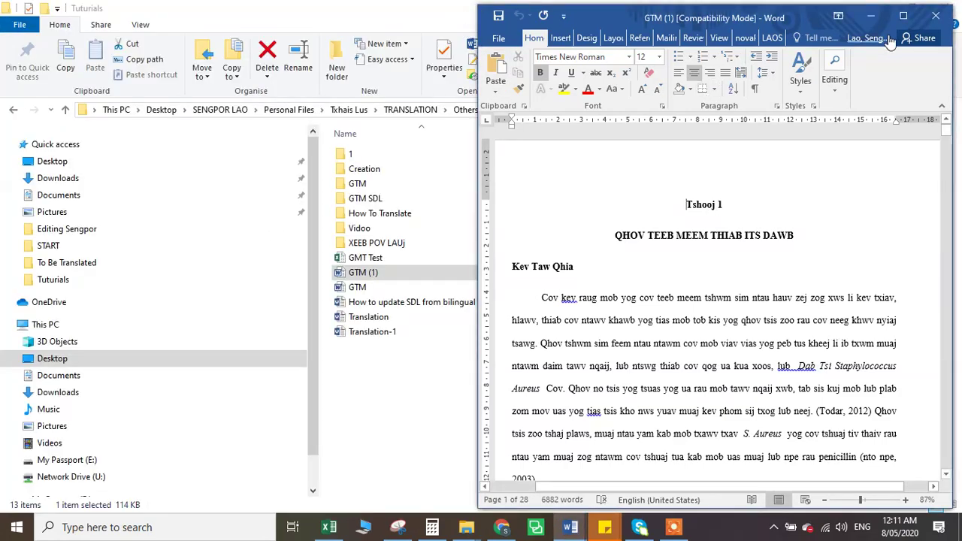
{"action": "left_click", "coordinate": [936, 15]}
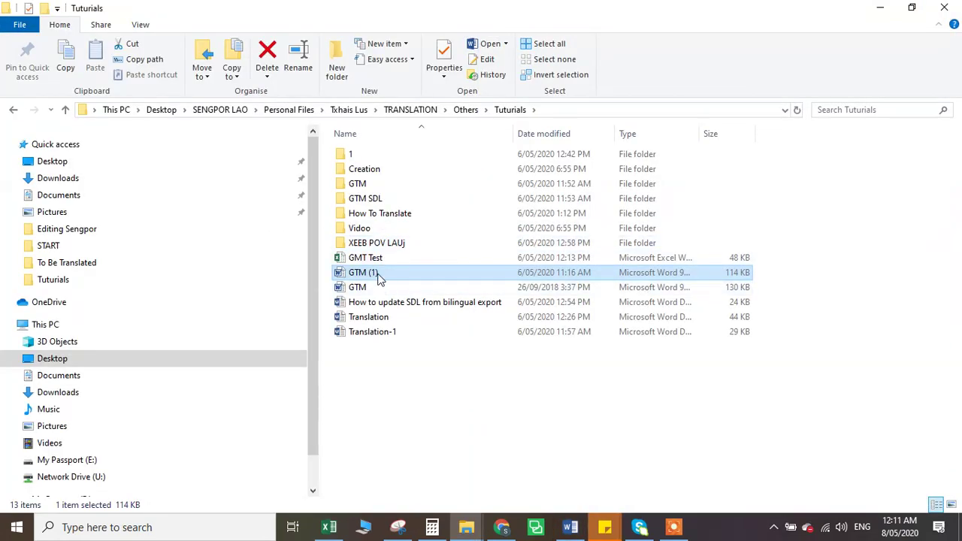
Step: Open GTM (1) and GTM from the Tuturials folder and arrange their windows side by side, with the English source beside its translation
{"action": "double_click", "coordinate": [378, 273]}
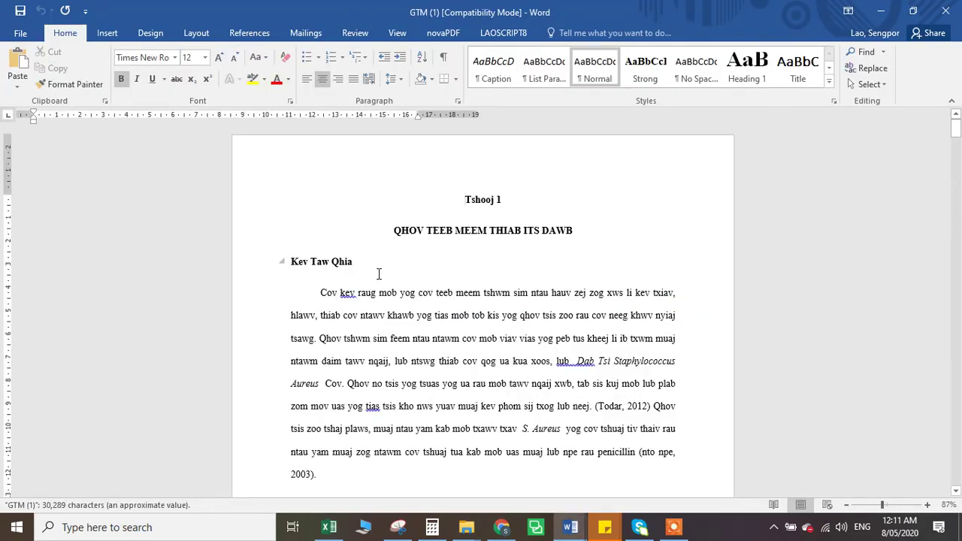
{"action": "left_click", "coordinate": [913, 11]}
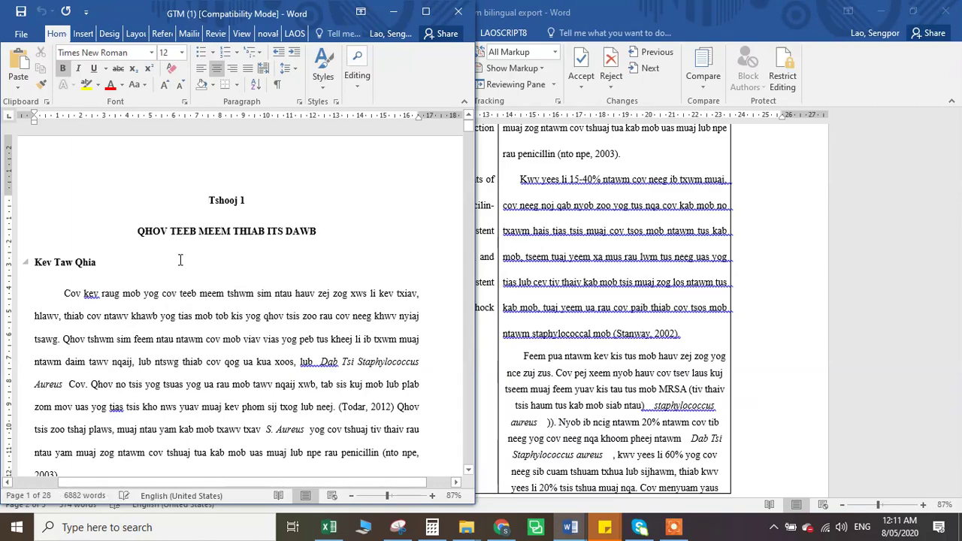
{"action": "left_click_drag", "start_coordinate": [194, 18], "coordinate": [686, 16]}
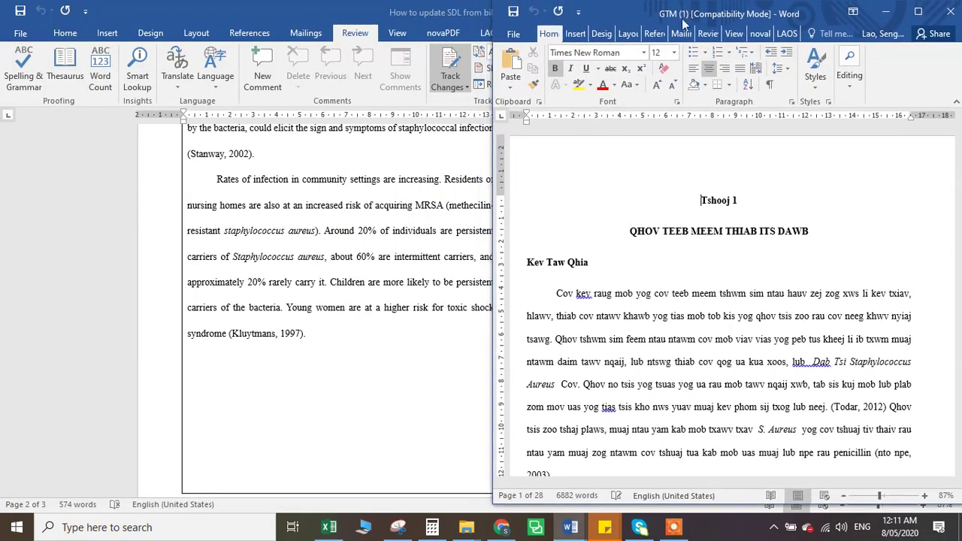
{"action": "left_click", "coordinate": [466, 526]}
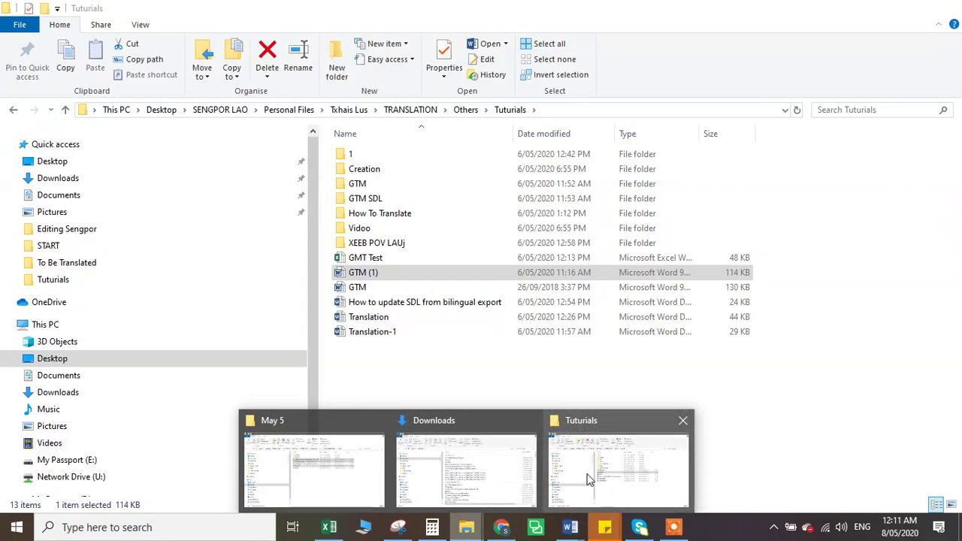
{"action": "left_click", "coordinate": [591, 477]}
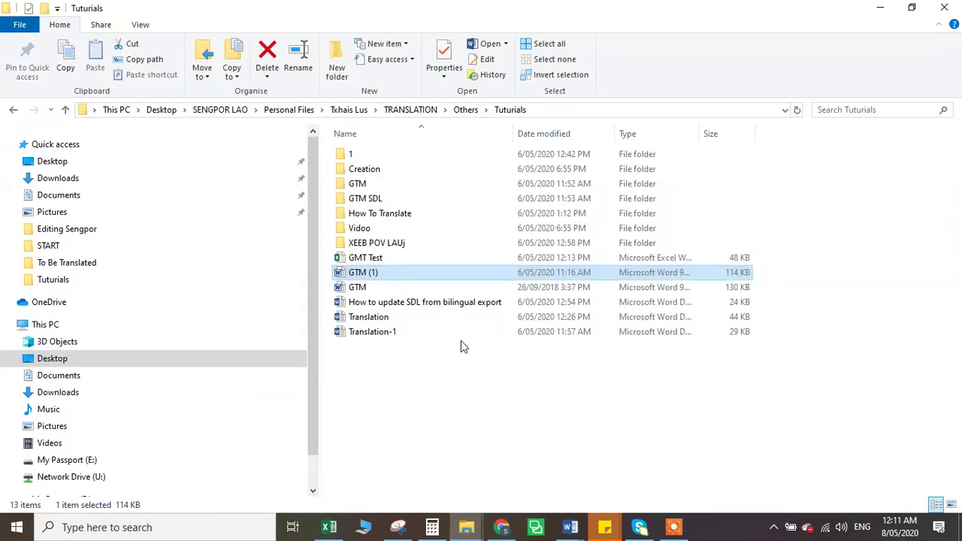
{"action": "double_click", "coordinate": [366, 290]}
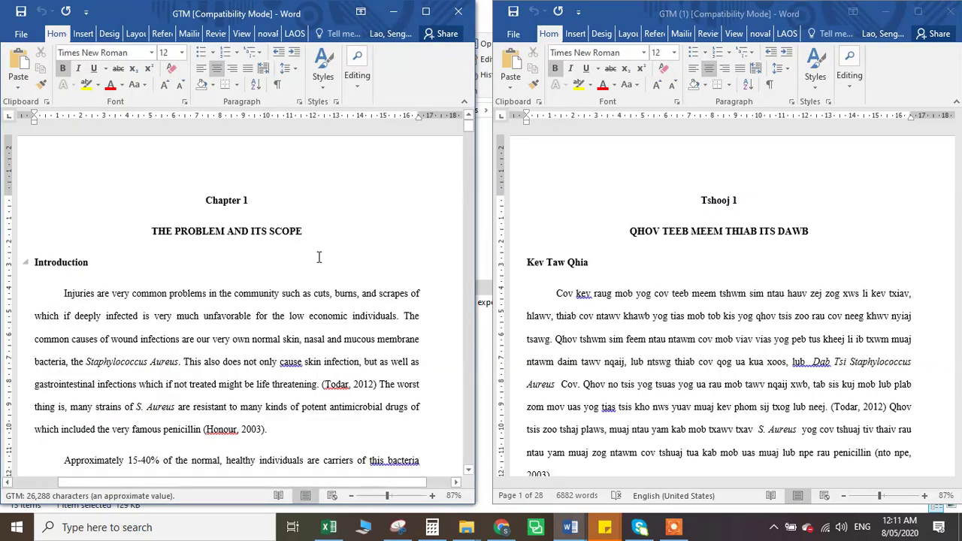
Step: Compare the Introduction section of the English GTM document with the matching translated section in GTM (1), checking the bacteria name phrase
{"action": "scroll", "coordinate": [257, 343], "scroll_direction": "down", "scroll_amount": 2}
{"action": "left_click", "coordinate": [613, 316]}
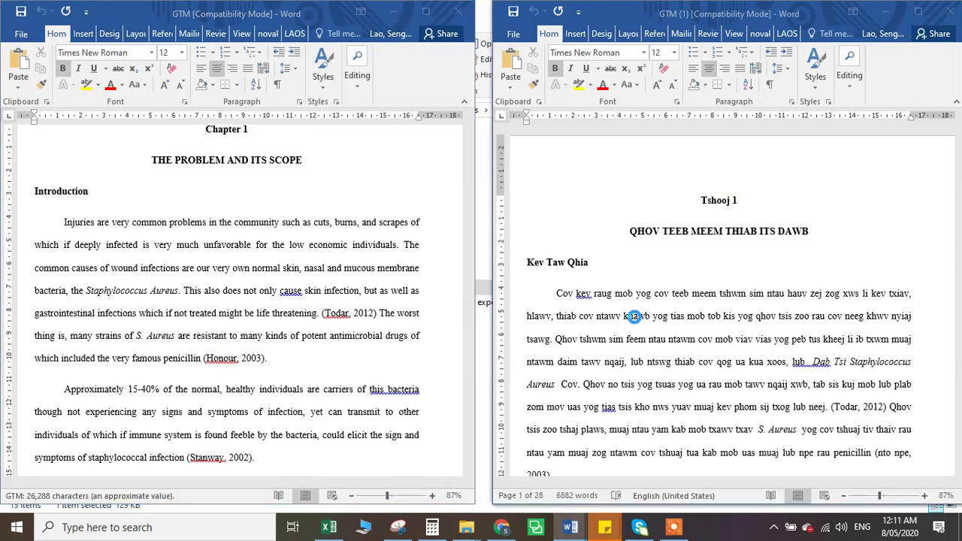
{"action": "scroll", "coordinate": [636, 317], "scroll_direction": "down", "scroll_amount": 1}
{"action": "scroll", "coordinate": [636, 317], "scroll_direction": "down", "scroll_amount": 1}
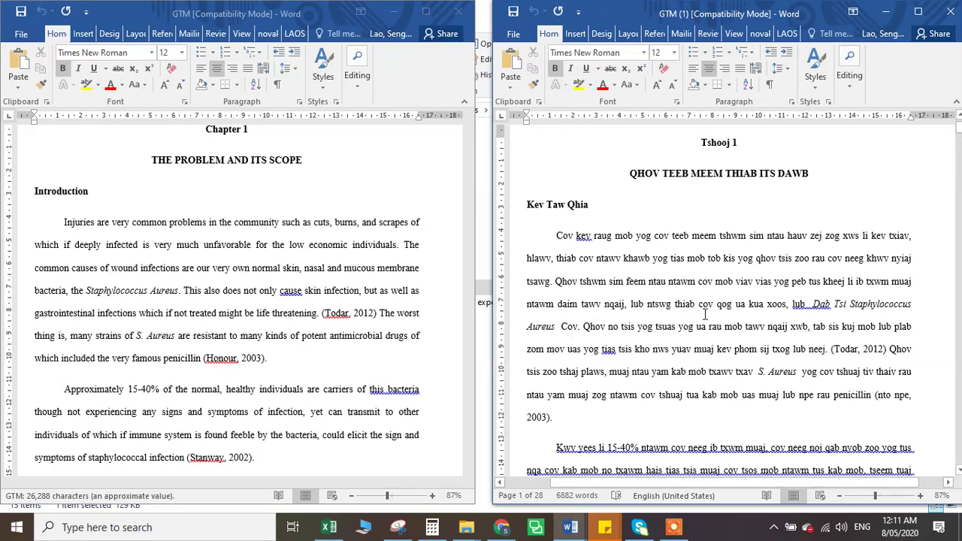
{"action": "left_click_drag", "start_coordinate": [795, 303], "coordinate": [850, 308]}
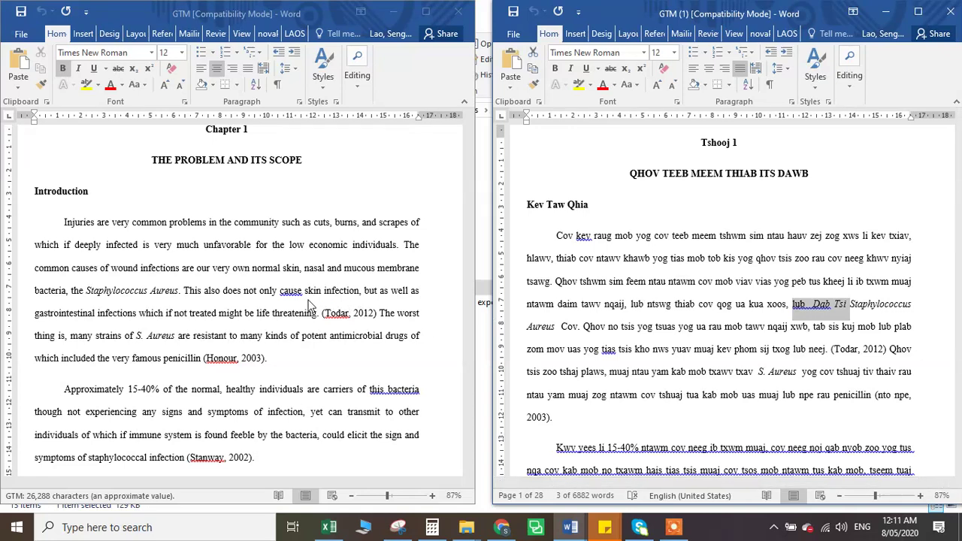
{"action": "left_click", "coordinate": [148, 280]}
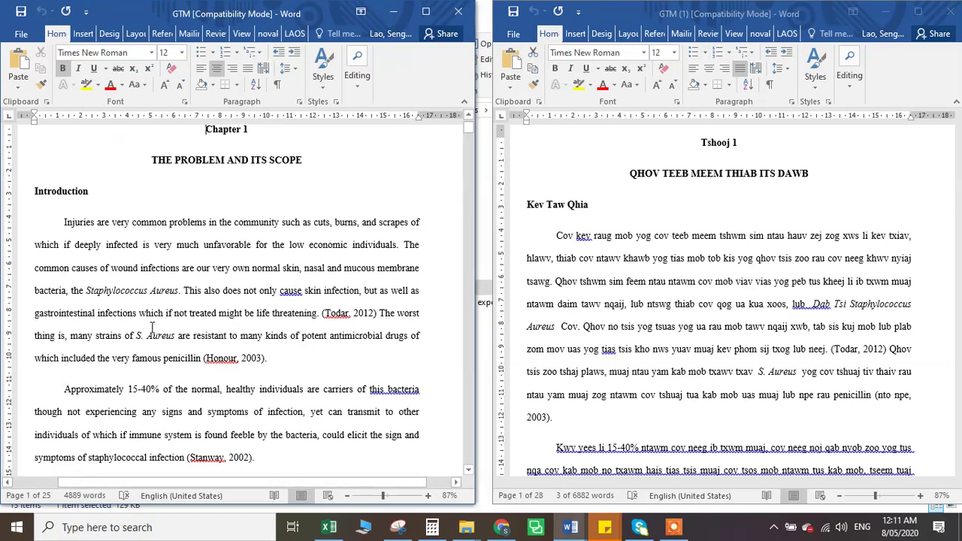
{"action": "left_click_drag", "start_coordinate": [224, 292], "coordinate": [278, 292]}
{"action": "left_click", "coordinate": [455, 353]}
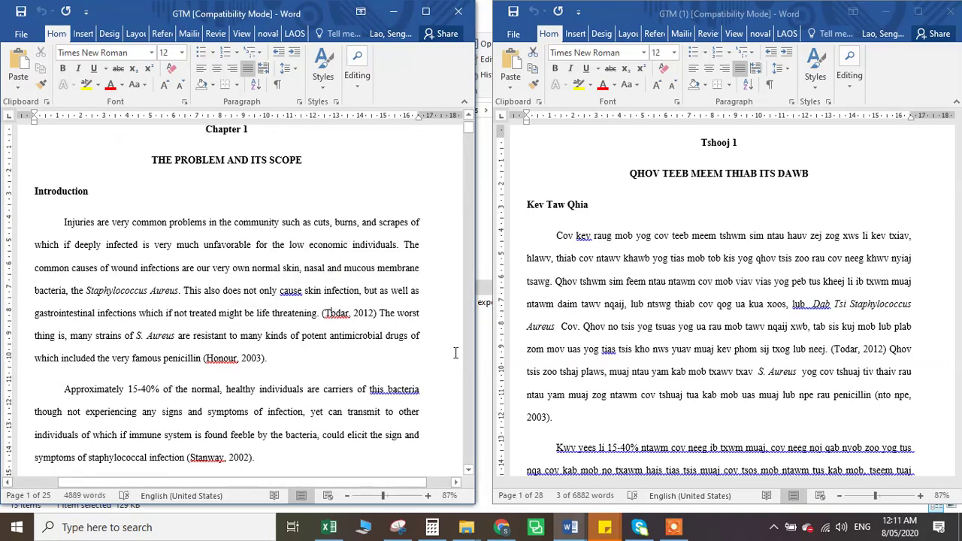
{"action": "left_click", "coordinate": [703, 250]}
{"action": "scroll", "coordinate": [639, 355], "scroll_direction": "down", "scroll_amount": 1}
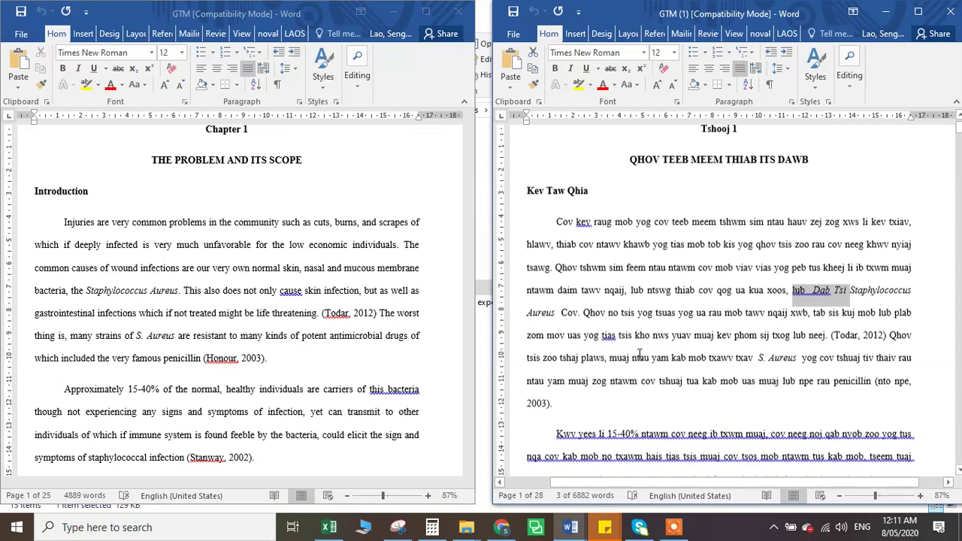
{"action": "left_click", "coordinate": [583, 403]}
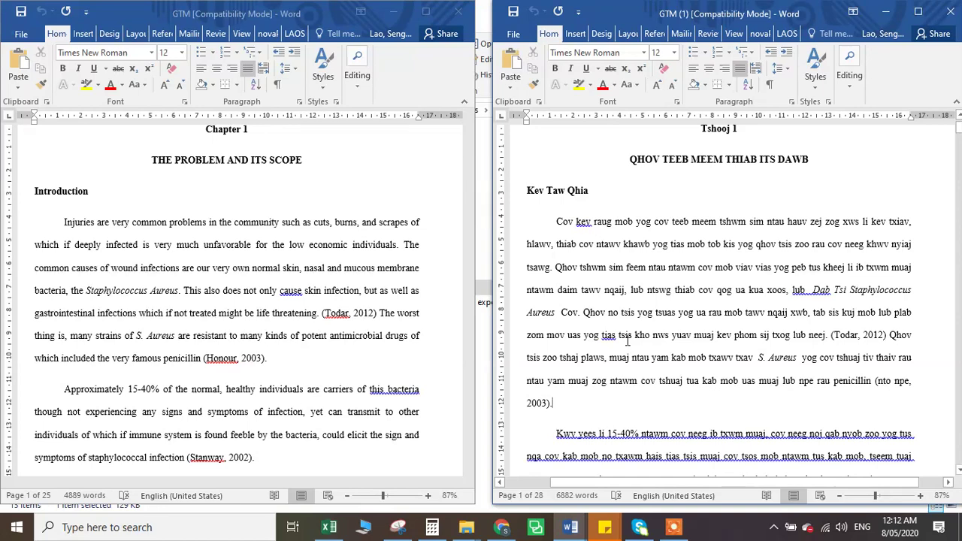
{"action": "left_click", "coordinate": [287, 342]}
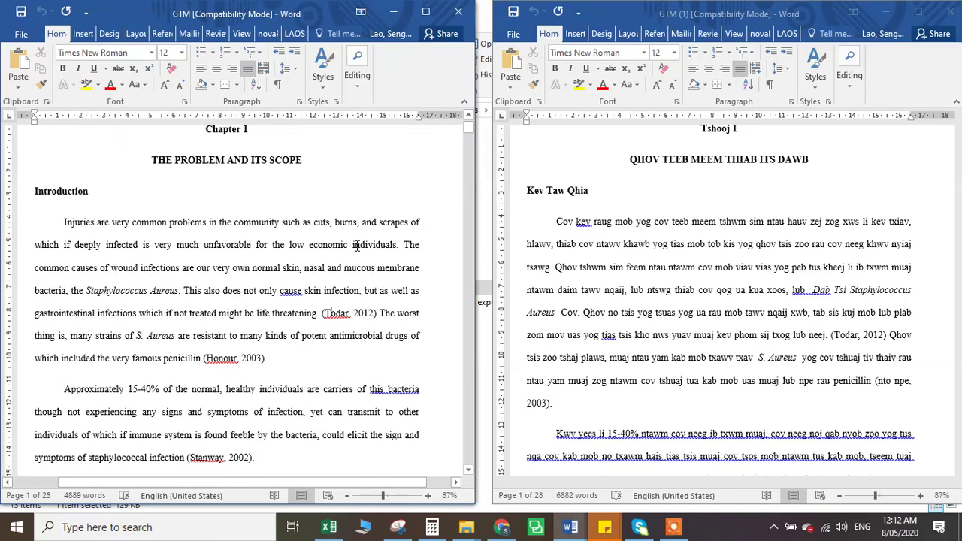
Step: Minimise both GTM documents and switch to the document How to update SDL from bilingual export
{"action": "left_click", "coordinate": [392, 12]}
{"action": "left_click", "coordinate": [885, 11]}
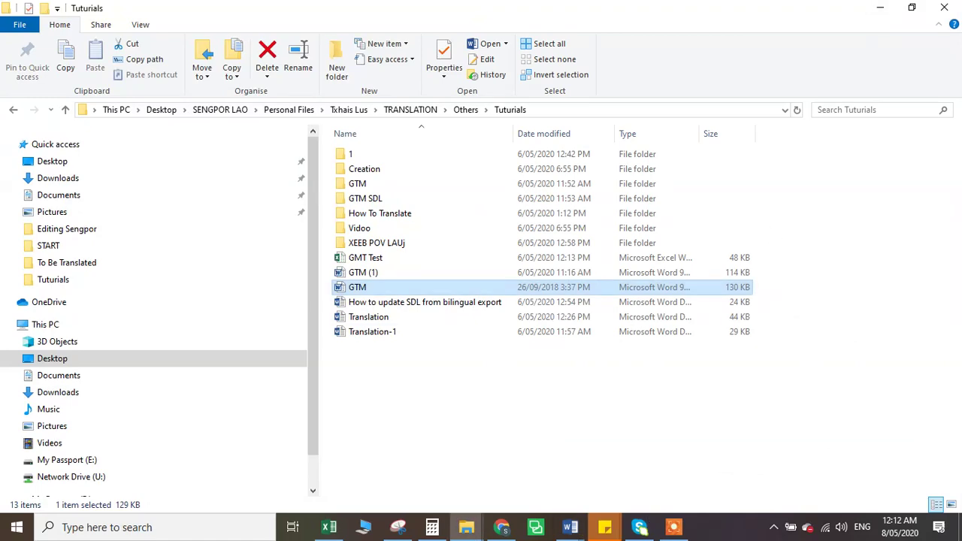
{"action": "mouse_move", "coordinate": [571, 532]}
{"action": "left_click", "coordinate": [515, 487]}
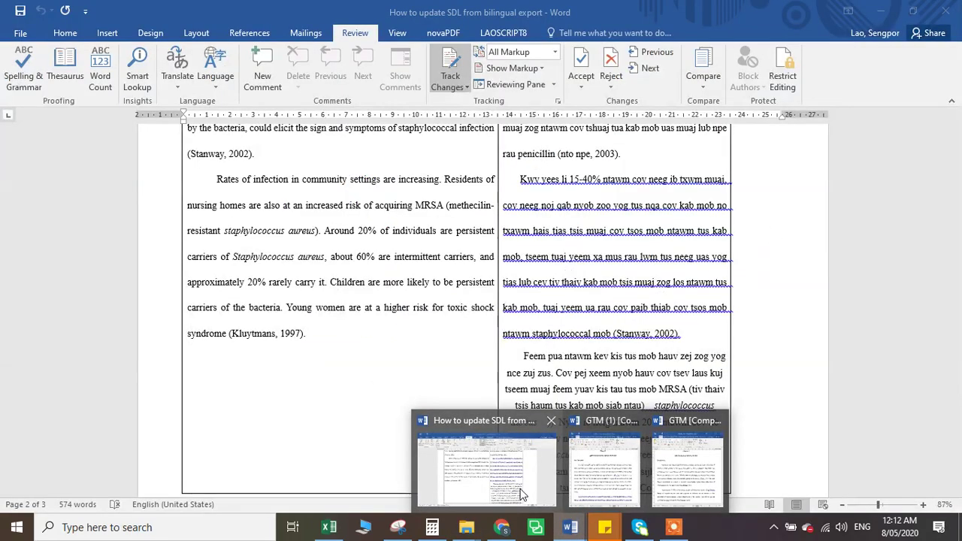
Step: Compare the English paragraph beginning "Rates of infection in community settings" with the translated paragraphs in the adjacent table column
{"action": "scroll", "coordinate": [561, 322], "scroll_direction": "down", "scroll_amount": 1}
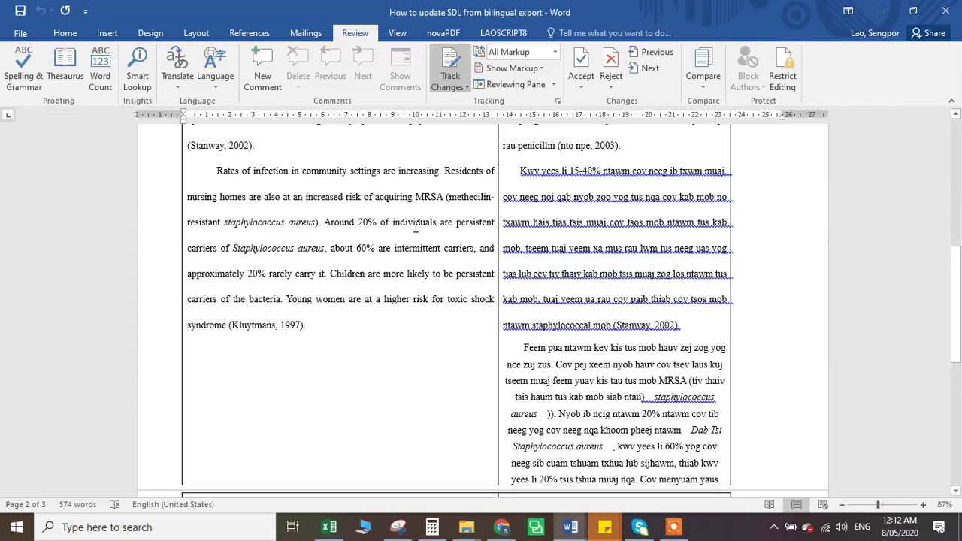
{"action": "scroll", "coordinate": [423, 258], "scroll_direction": "down", "scroll_amount": 1}
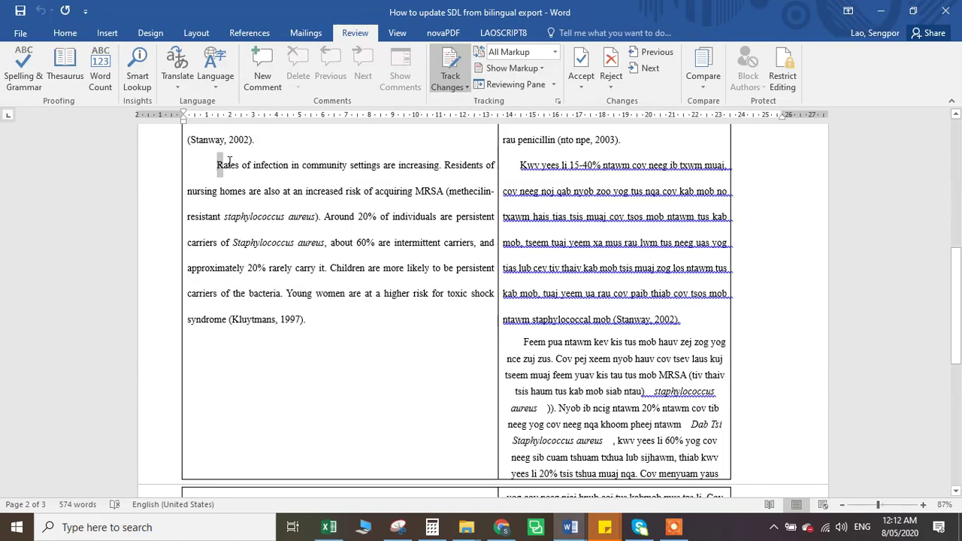
{"action": "left_click_drag", "start_coordinate": [230, 161], "coordinate": [425, 169]}
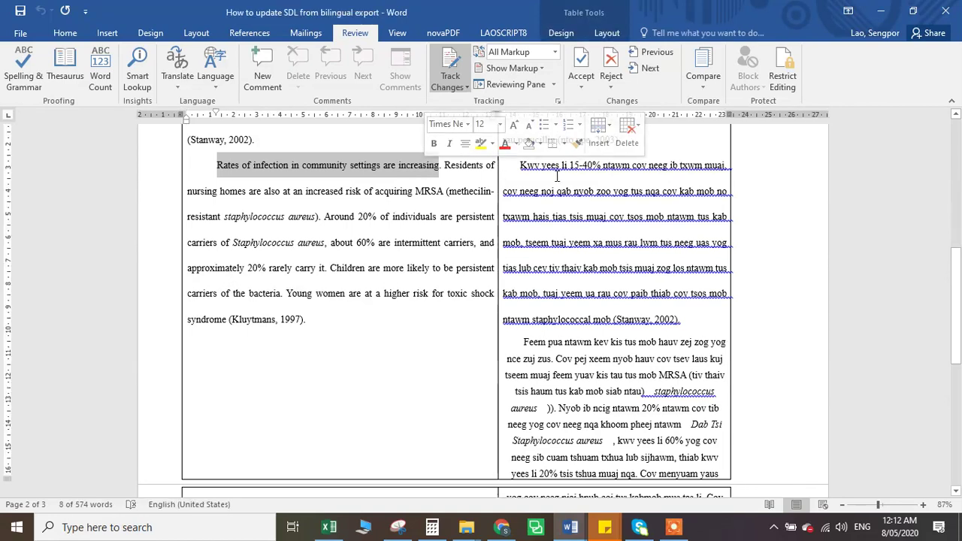
{"action": "left_click", "coordinate": [520, 166]}
{"action": "left_click_drag", "start_coordinate": [520, 166], "coordinate": [714, 244]}
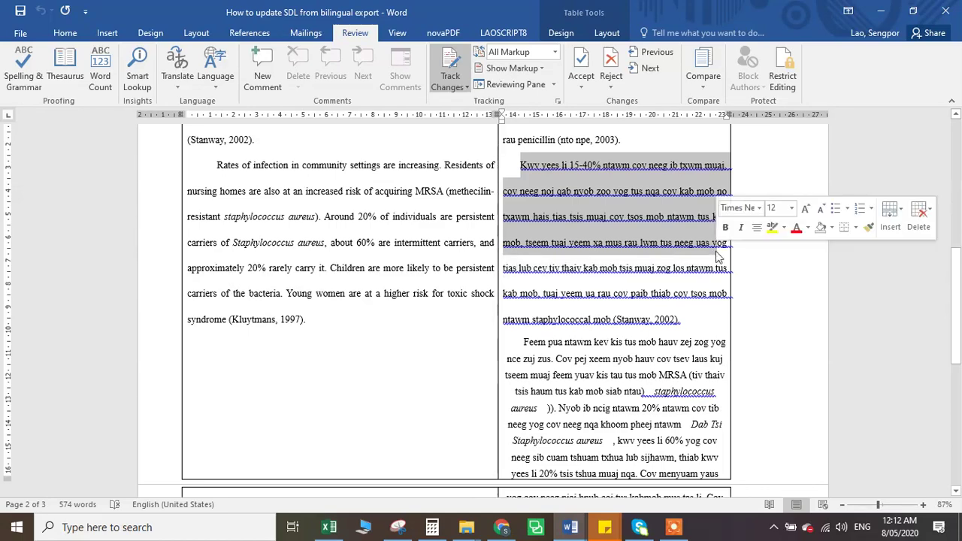
{"action": "left_click", "coordinate": [643, 284]}
{"action": "scroll", "coordinate": [599, 284], "scroll_direction": "up", "scroll_amount": 2}
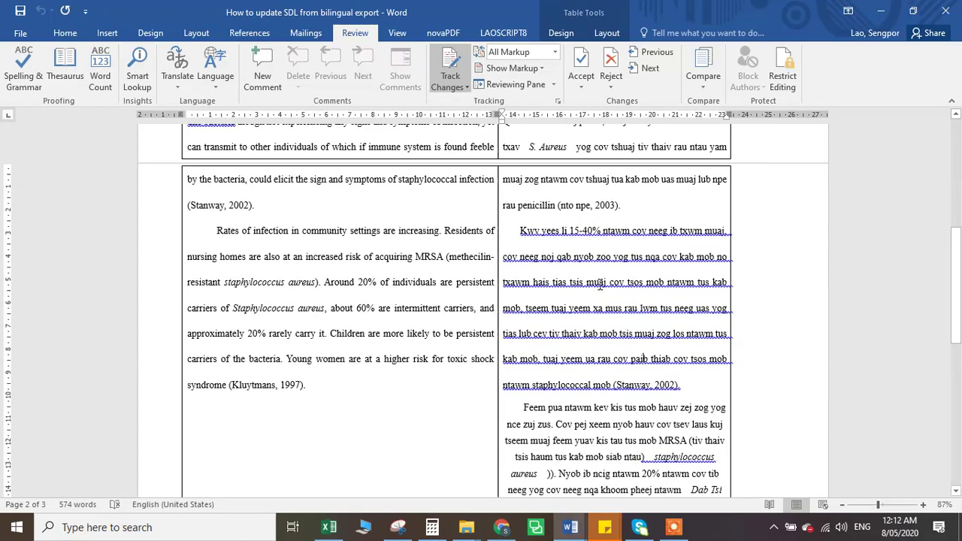
{"action": "scroll", "coordinate": [600, 284], "scroll_direction": "up", "scroll_amount": 2}
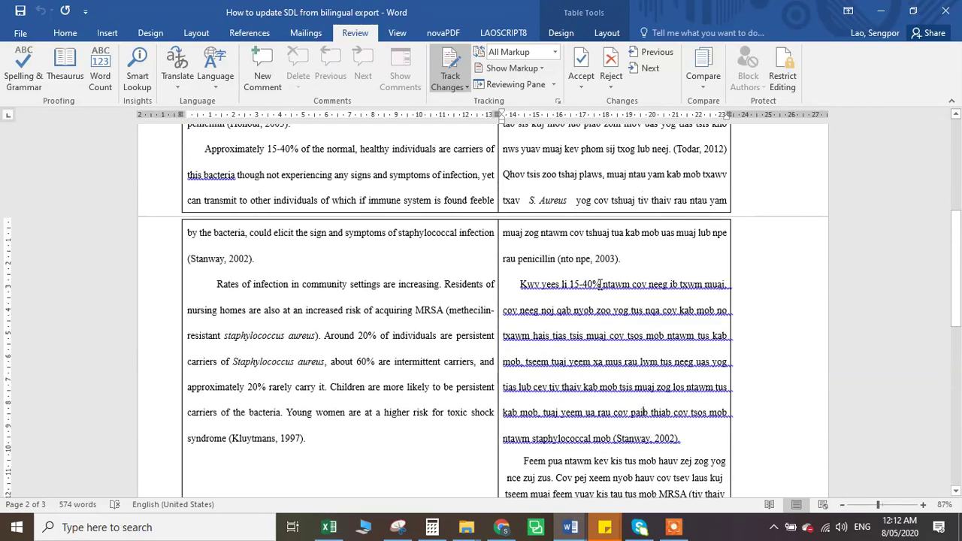
{"action": "scroll", "coordinate": [600, 284], "scroll_direction": "down", "scroll_amount": 3}
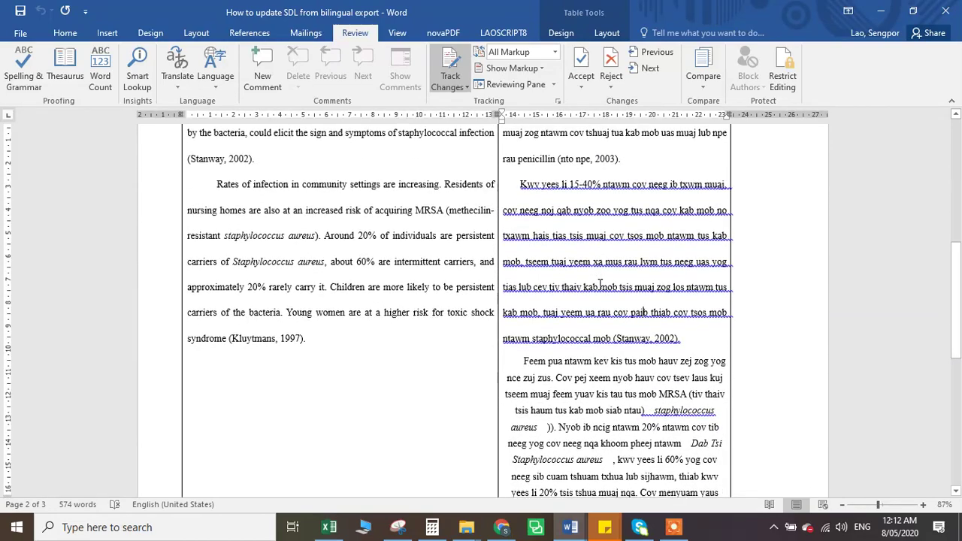
{"action": "scroll", "coordinate": [600, 284], "scroll_direction": "down", "scroll_amount": 1}
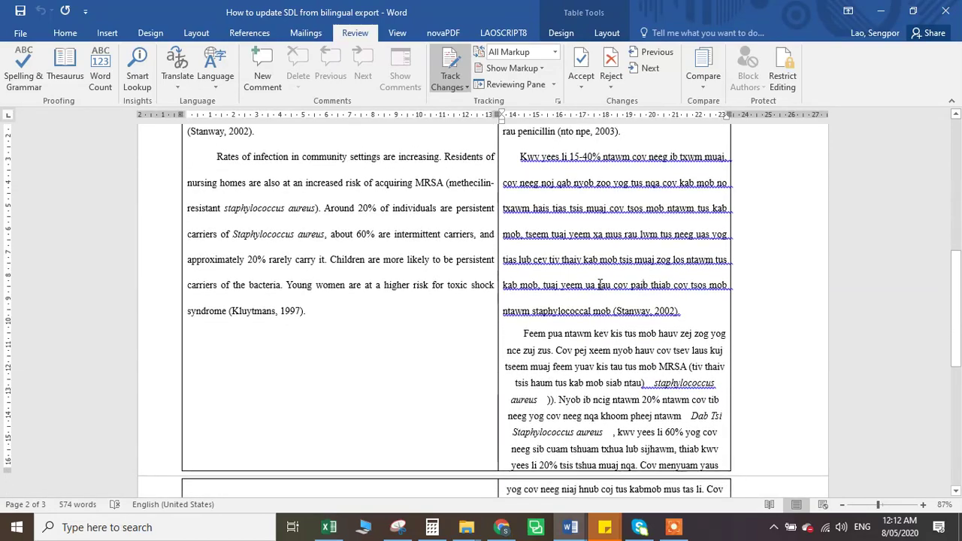
{"action": "scroll", "coordinate": [587, 278], "scroll_direction": "down", "scroll_amount": 1}
{"action": "scroll", "coordinate": [571, 273], "scroll_direction": "down", "scroll_amount": 1}
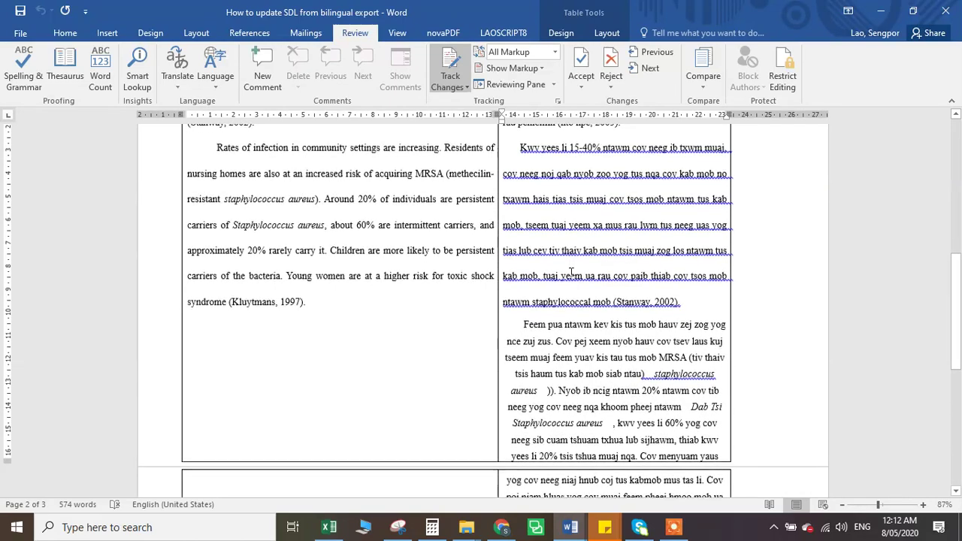
{"action": "scroll", "coordinate": [549, 282], "scroll_direction": "down", "scroll_amount": 3}
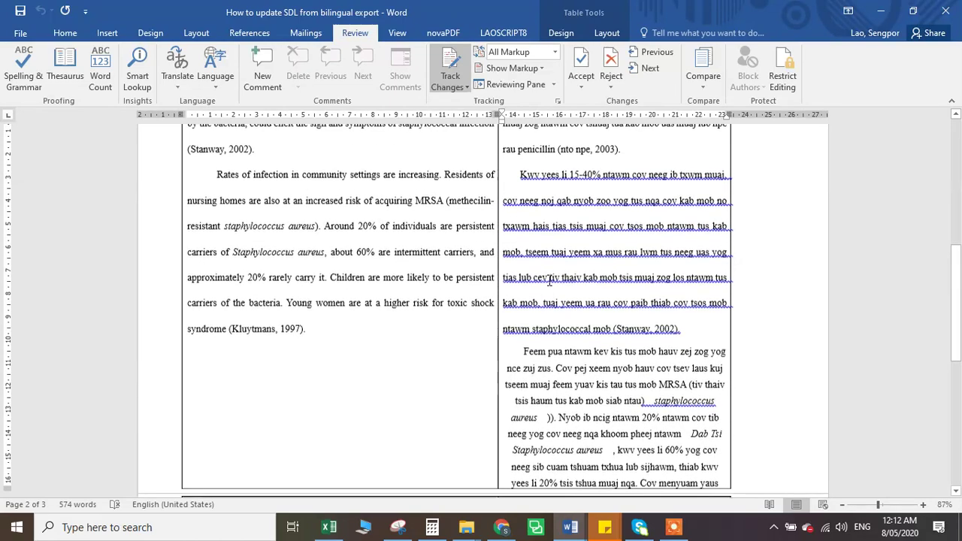
{"action": "scroll", "coordinate": [551, 280], "scroll_direction": "up", "scroll_amount": 1}
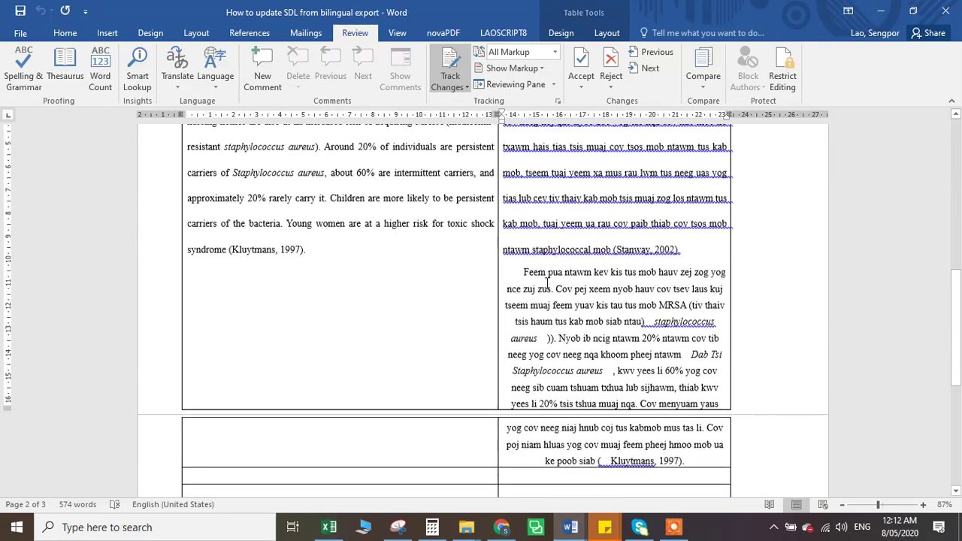
Step: Compare the closing 1997 citation of the English paragraph with the same citation at the end of the translated text
{"action": "left_click_drag", "start_coordinate": [306, 250], "coordinate": [190, 254]}
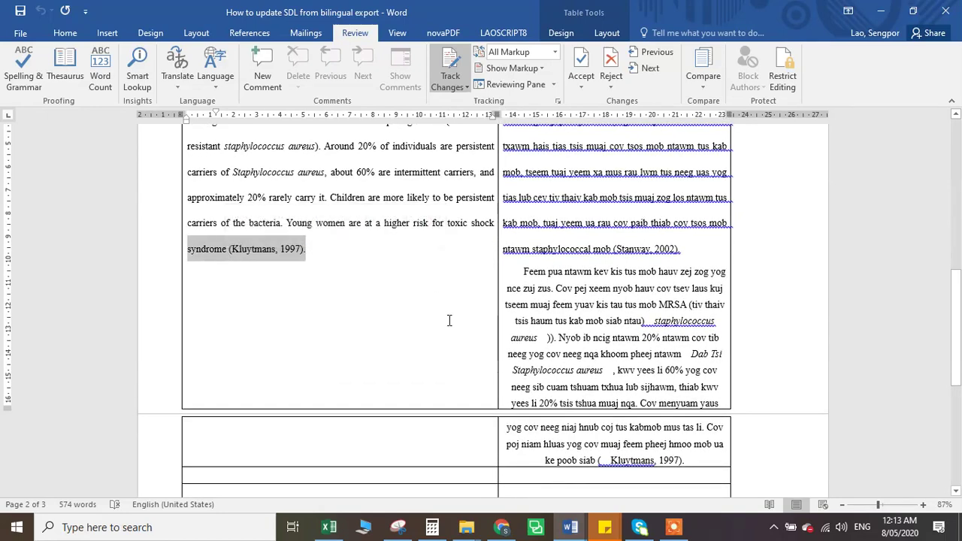
{"action": "scroll", "coordinate": [572, 384], "scroll_direction": "down", "scroll_amount": 1}
{"action": "left_click_drag", "start_coordinate": [682, 437], "coordinate": [579, 437]}
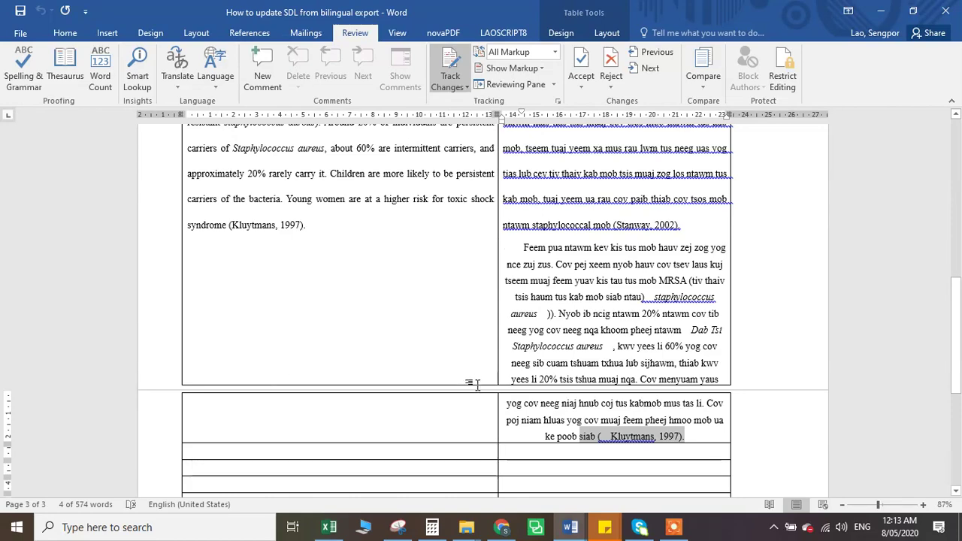
{"action": "scroll", "coordinate": [476, 384], "scroll_direction": "down", "scroll_amount": 5}
{"action": "scroll", "coordinate": [479, 385], "scroll_direction": "down", "scroll_amount": 1}
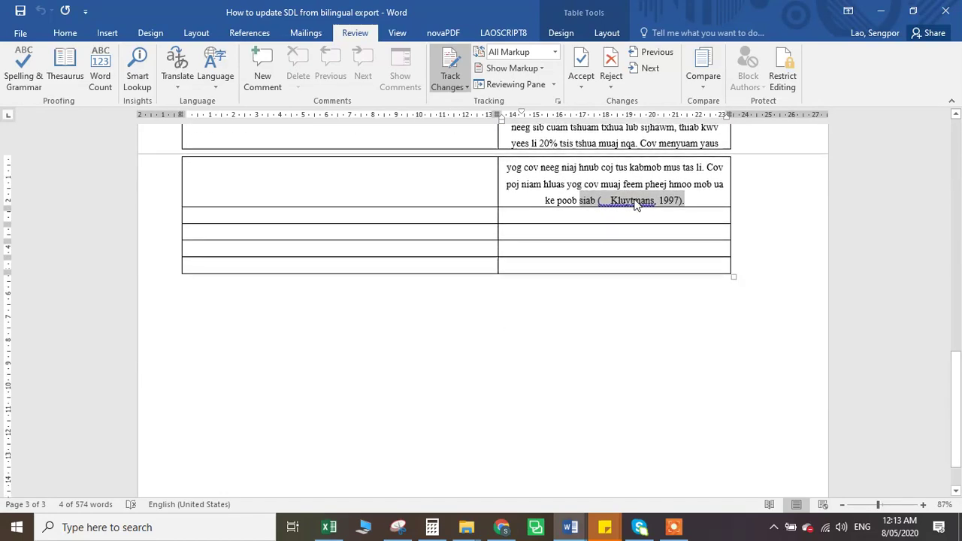
Step: Delete the extra spaces after the opening bracket of the 1997 citation at the end of the translation as a tracked change
{"action": "left_click", "coordinate": [611, 201]}
{"action": "left_click", "coordinate": [606, 200]}
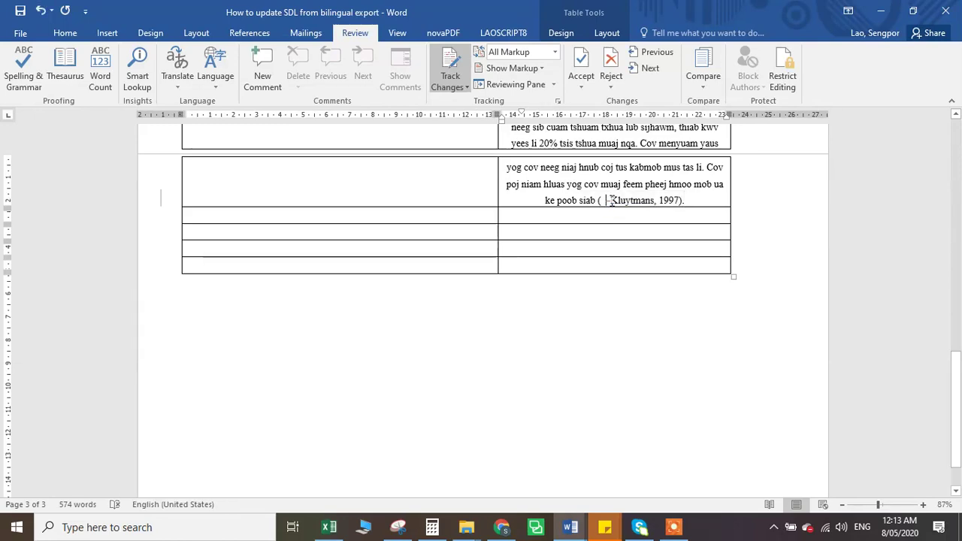
{"action": "key", "text": "Delete"}
Step: Compare the 20% phrases in the English paragraph beginning "Rates of infection in community settings" with the matching sentence in the translation
{"action": "scroll", "coordinate": [458, 169], "scroll_direction": "up", "scroll_amount": 5}
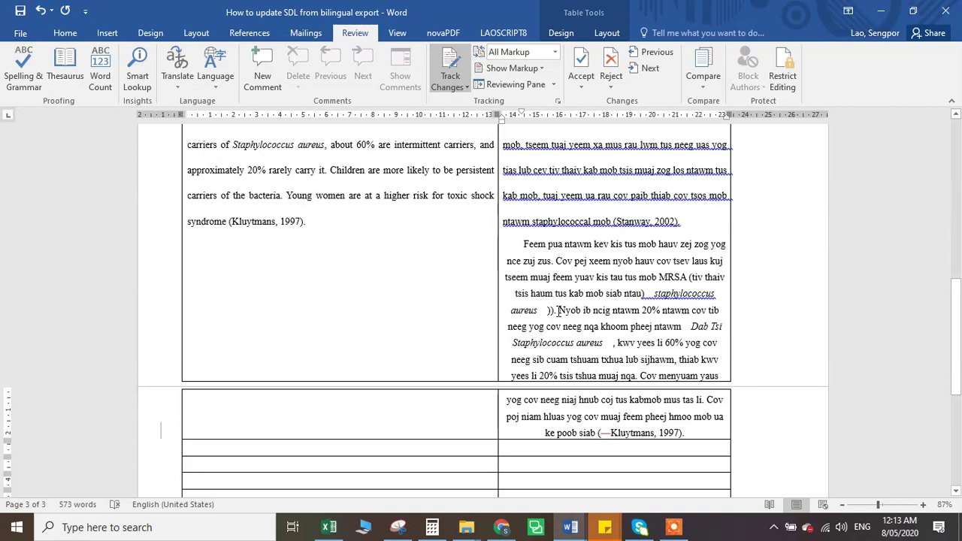
{"action": "left_click_drag", "start_coordinate": [549, 310], "coordinate": [665, 313]}
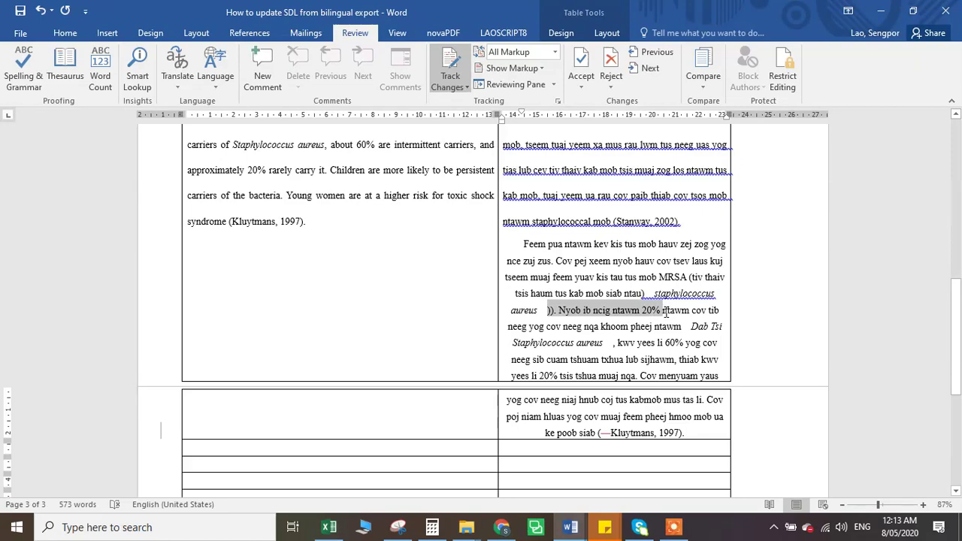
{"action": "scroll", "coordinate": [386, 302], "scroll_direction": "up", "scroll_amount": 3}
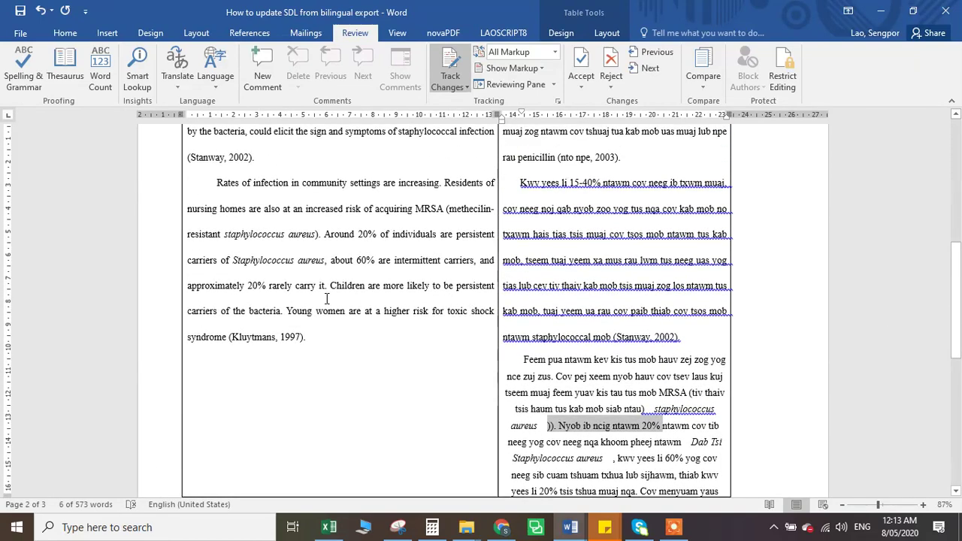
{"action": "left_click_drag", "start_coordinate": [191, 286], "coordinate": [267, 286]}
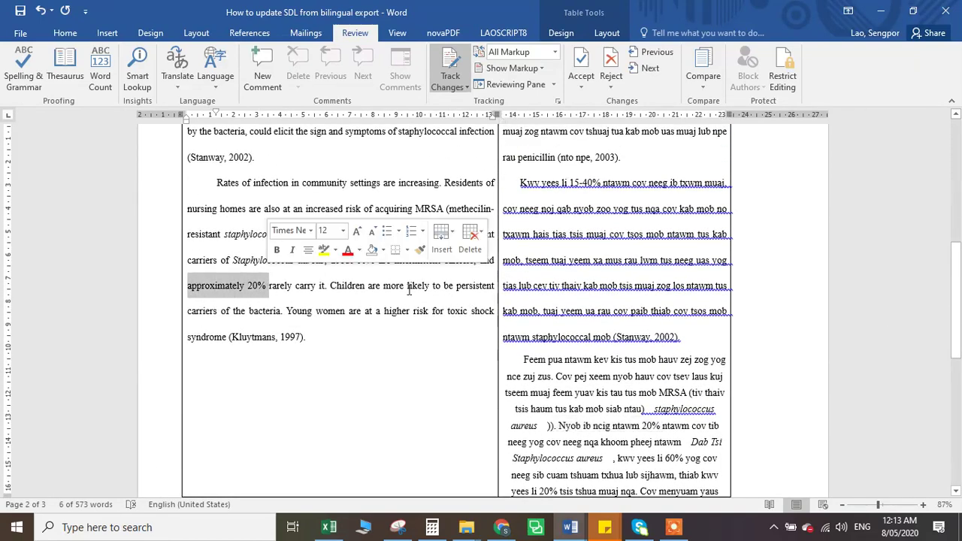
{"action": "left_click", "coordinate": [422, 335]}
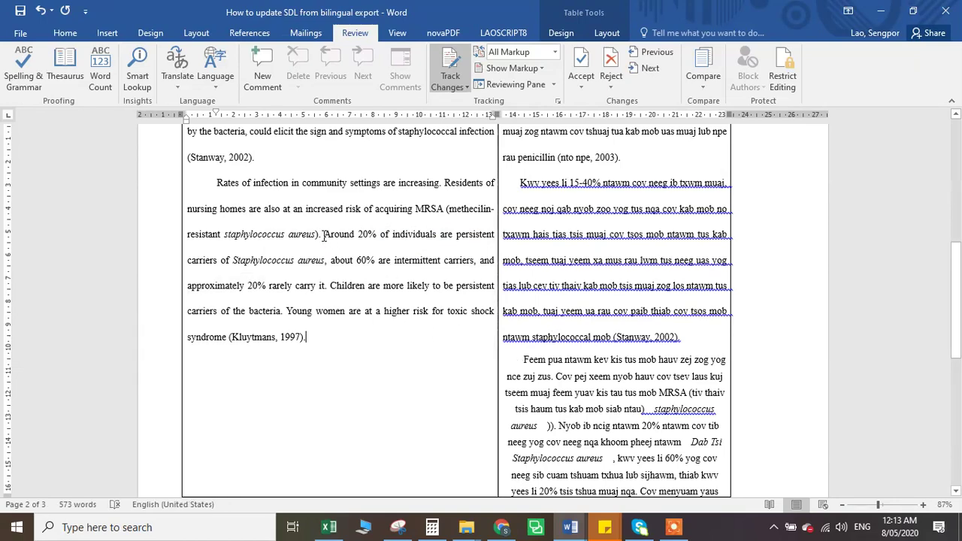
{"action": "left_click_drag", "start_coordinate": [325, 234], "coordinate": [392, 234]}
{"action": "scroll", "coordinate": [595, 383], "scroll_direction": "down", "scroll_amount": 1}
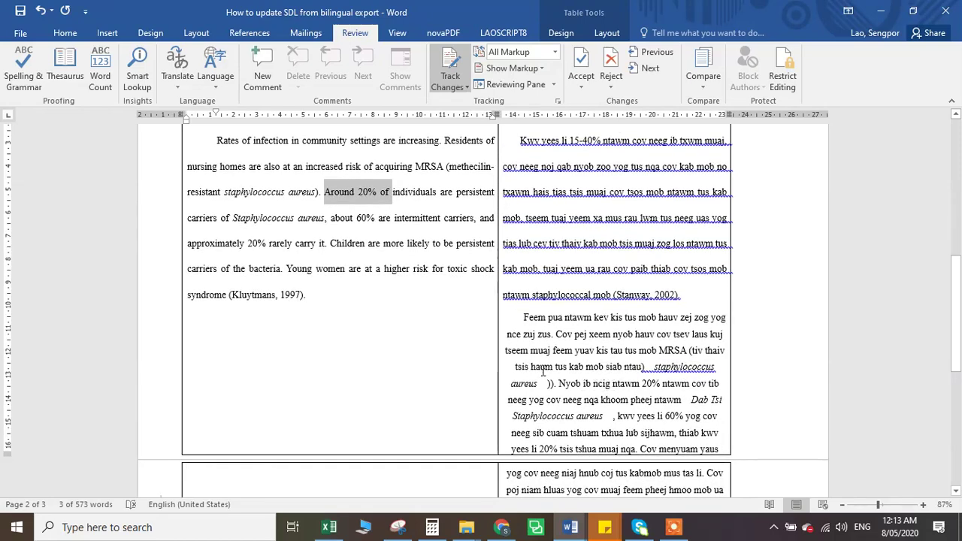
{"action": "scroll", "coordinate": [542, 372], "scroll_direction": "up", "scroll_amount": 1}
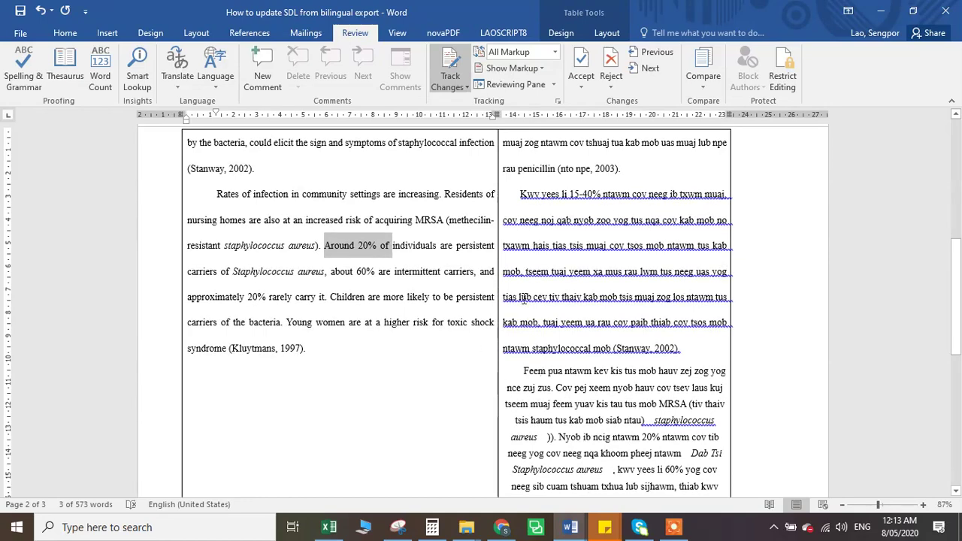
Step: Insert several blank lines above the translated paragraph beginning "Kwv yees li 15-40%" in the translation column
{"action": "left_click", "coordinate": [520, 197]}
{"action": "key", "text": "Return"}
{"action": "key", "text": "Return"}
{"action": "key", "text": "Return"}
{"action": "key", "text": "Return"}
{"action": "key", "text": "Return"}
{"action": "key", "text": "Return"}
{"action": "key", "text": "Return"}
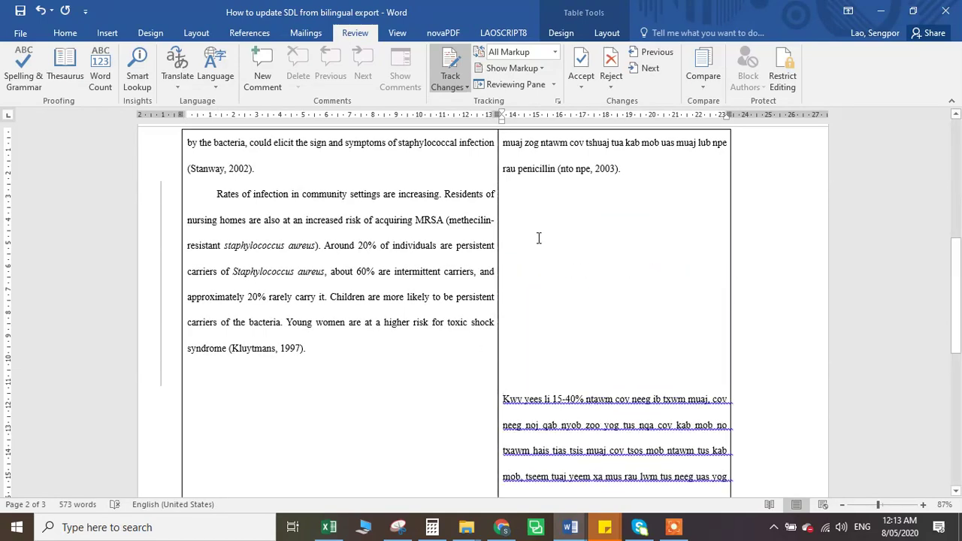
Step: Compare the selected English paragraph beginning "Rates of infection" with the position of the translated paragraph beginning "Kwv yees li 15-40%"
{"action": "left_click_drag", "start_coordinate": [216, 166], "coordinate": [408, 319]}
{"action": "scroll", "coordinate": [575, 312], "scroll_direction": "down", "scroll_amount": 1}
{"action": "scroll", "coordinate": [574, 312], "scroll_direction": "down", "scroll_amount": 3}
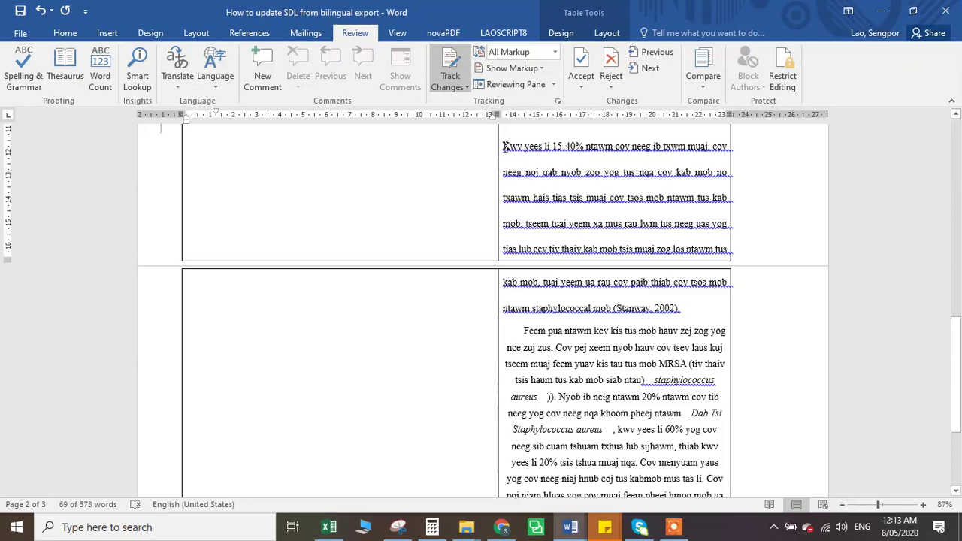
{"action": "left_click", "coordinate": [502, 146]}
{"action": "scroll", "coordinate": [606, 421], "scroll_direction": "down", "scroll_amount": 3}
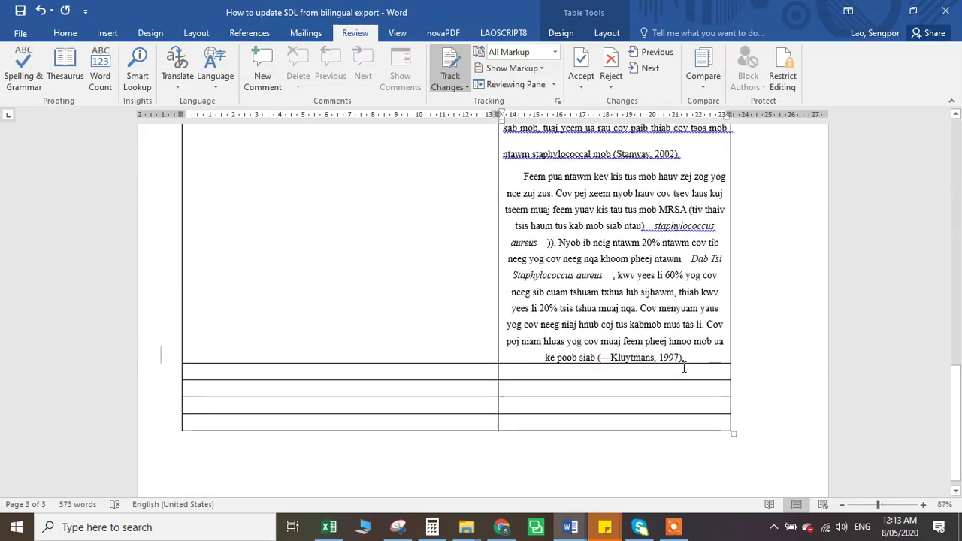
Step: Select the translated paragraph beginning "Feem pua ntawm" and compare it with the English paragraph beginning "Rates of infection"
{"action": "left_click_drag", "start_coordinate": [687, 356], "coordinate": [524, 174]}
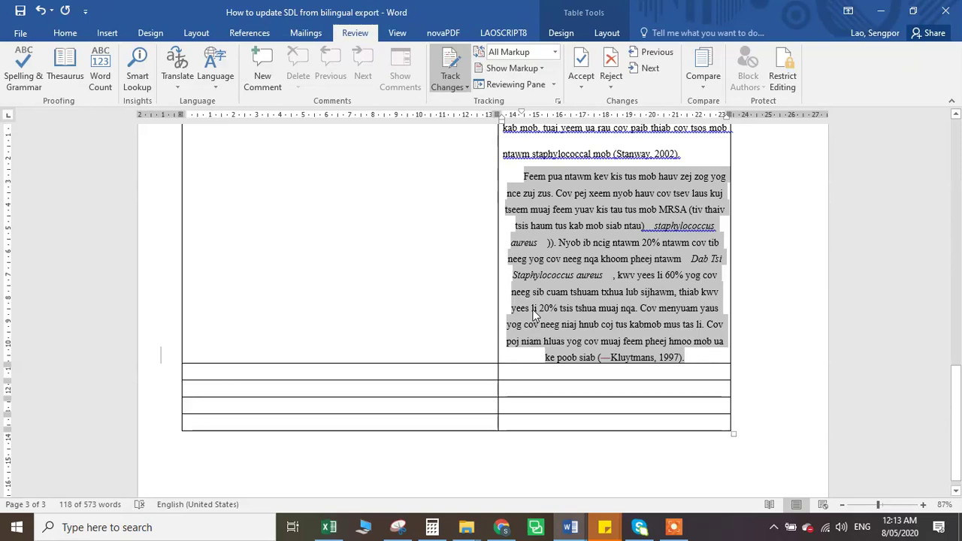
{"action": "scroll", "coordinate": [532, 309], "scroll_direction": "up", "scroll_amount": 3}
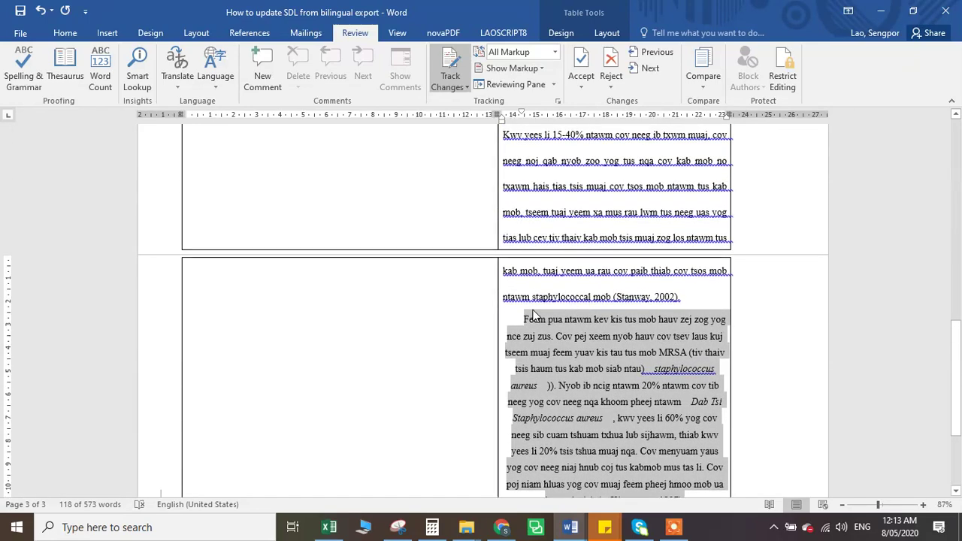
{"action": "scroll", "coordinate": [533, 309], "scroll_direction": "up", "scroll_amount": 2}
{"action": "scroll", "coordinate": [534, 309], "scroll_direction": "up", "scroll_amount": 2}
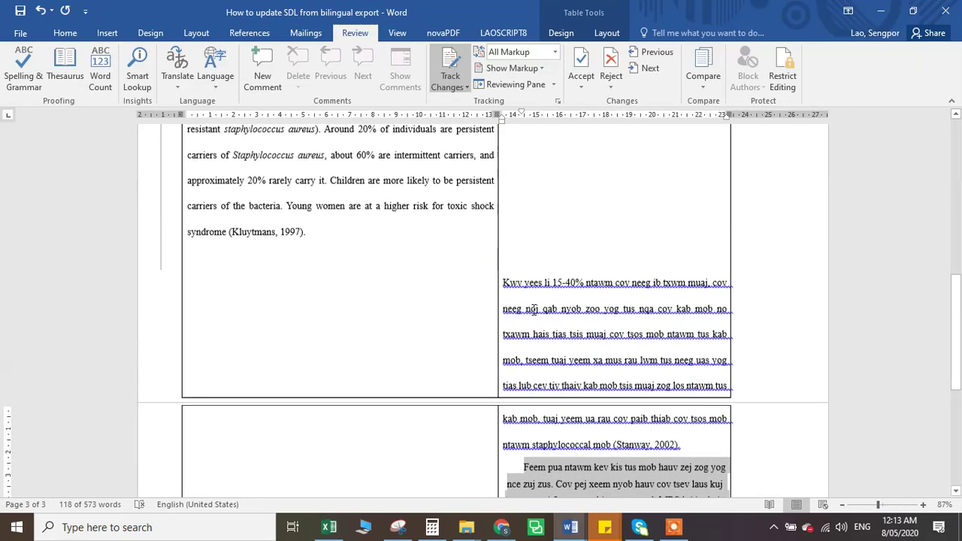
{"action": "scroll", "coordinate": [534, 309], "scroll_direction": "up", "scroll_amount": 2}
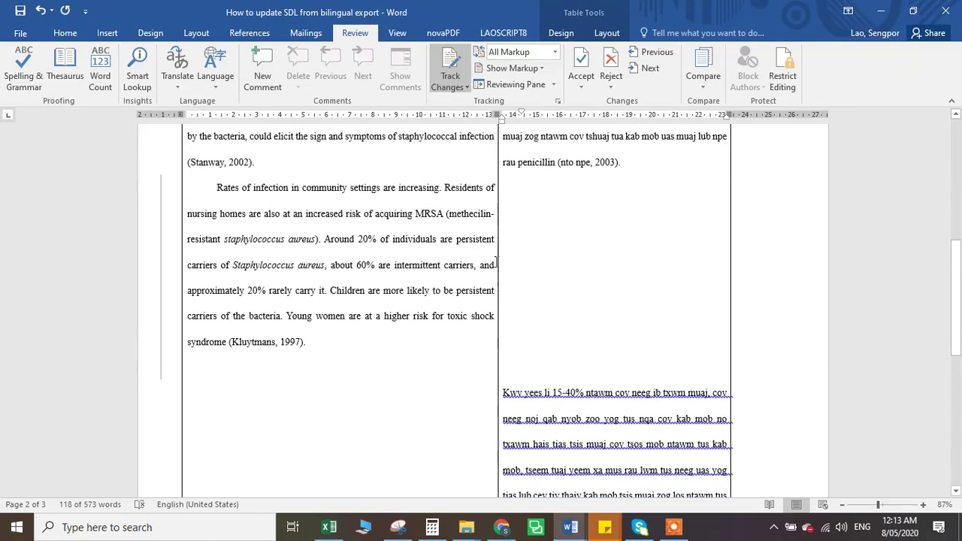
{"action": "scroll", "coordinate": [371, 242], "scroll_direction": "up", "scroll_amount": 1}
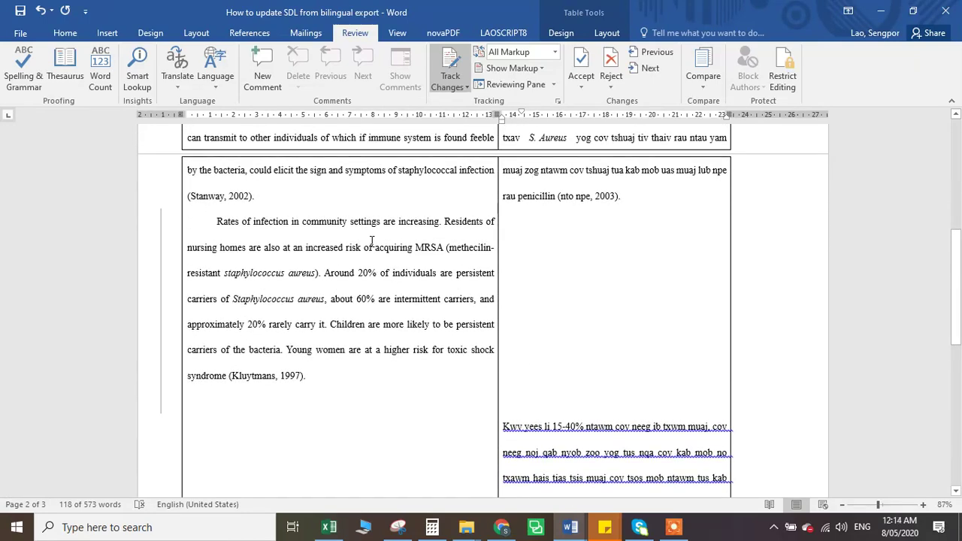
{"action": "scroll", "coordinate": [371, 242], "scroll_direction": "down", "scroll_amount": 1}
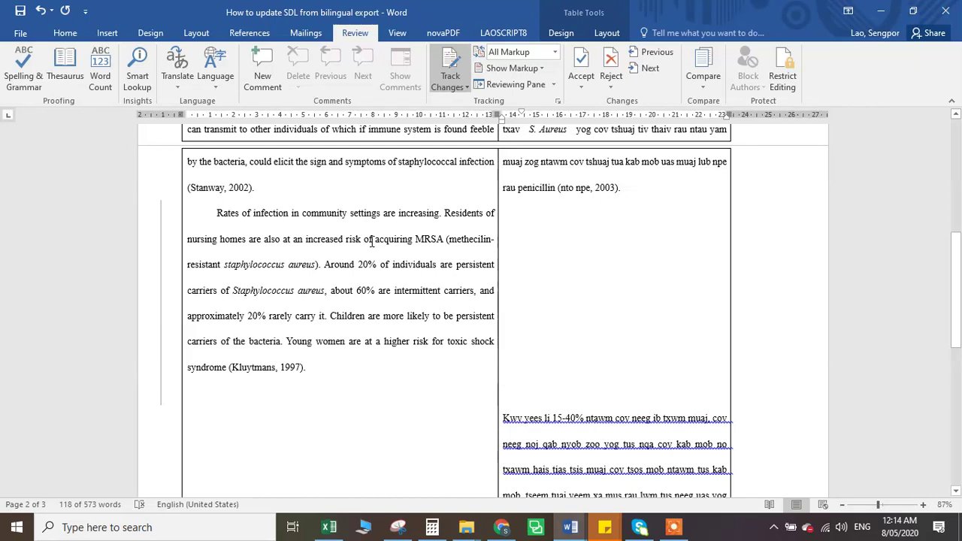
Step: Try to align the columns by inserting blank lines between the Stanway, 2002 citation and the English "Rates of infection" paragraph
{"action": "scroll", "coordinate": [372, 242], "scroll_direction": "up", "scroll_amount": 3}
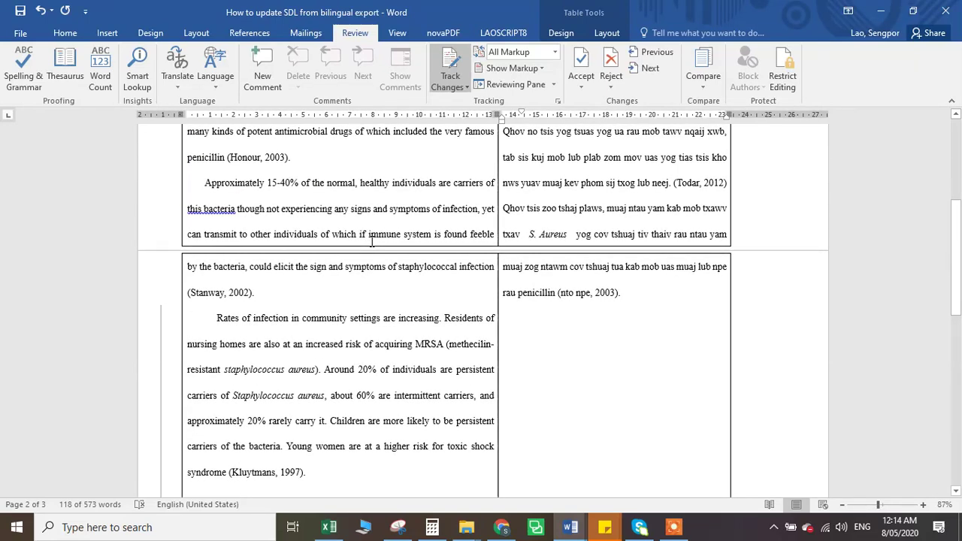
{"action": "left_click", "coordinate": [265, 294]}
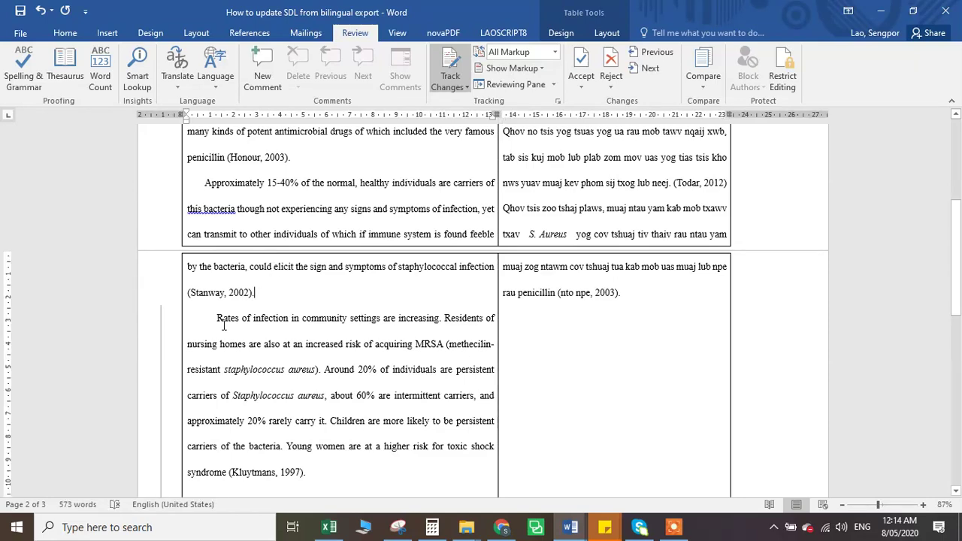
{"action": "key", "text": "Return"}
{"action": "key", "text": "Return"}
{"action": "key", "text": "Return"}
{"action": "key", "text": "Return"}
{"action": "key", "text": "Return"}
{"action": "key", "text": "Return"}
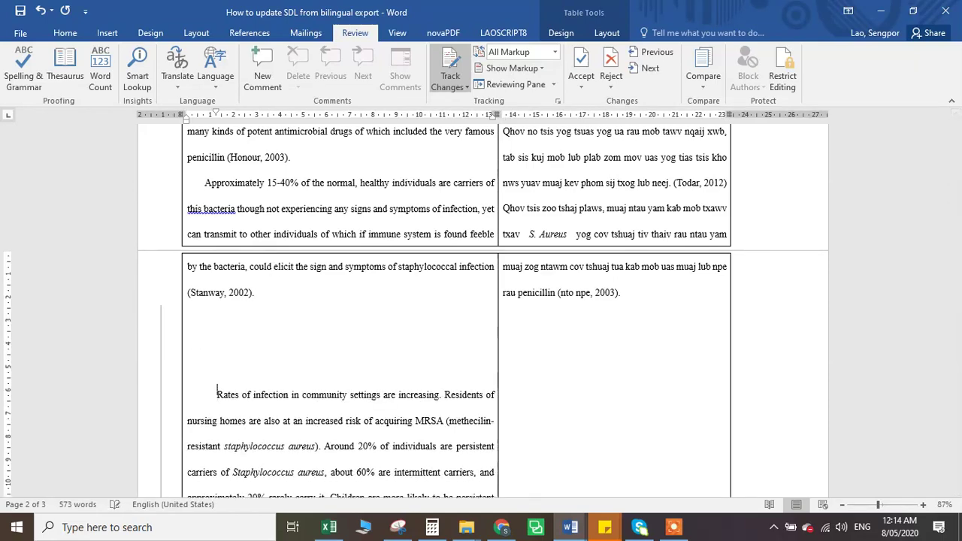
{"action": "key", "text": "Return"}
{"action": "key", "text": "Return"}
{"action": "key", "text": "Return"}
{"action": "key", "text": "Return"}
{"action": "key", "text": "Return"}
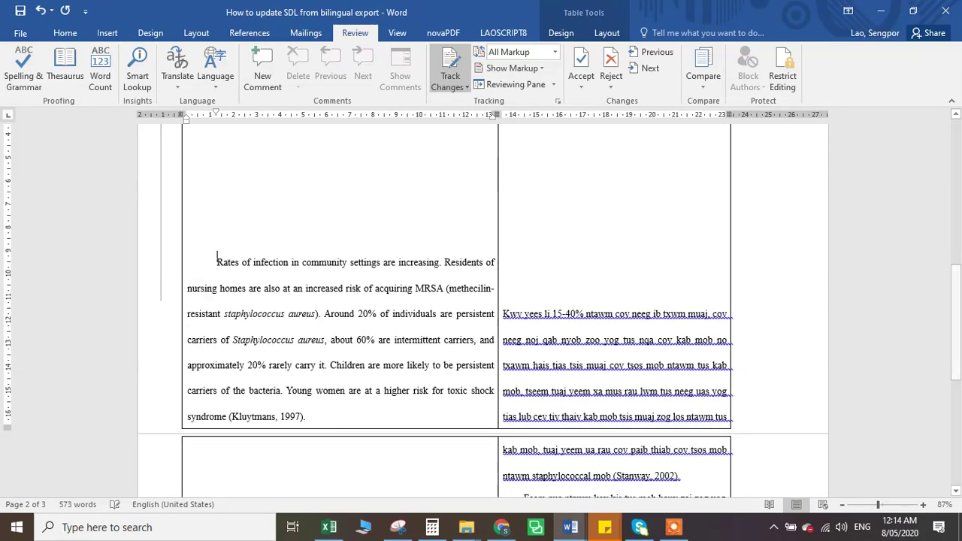
Step: Remove the blank lines above the English "Rates of infection" paragraph and clear its first-line indent
{"action": "scroll", "coordinate": [214, 316], "scroll_direction": "up", "scroll_amount": 2}
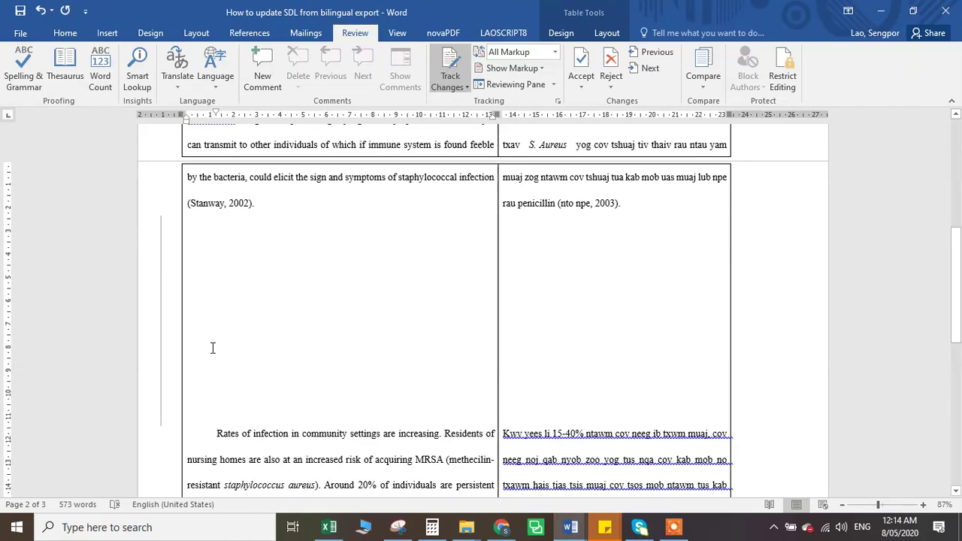
{"action": "key", "text": "BackSpace"}
{"action": "key", "text": "BackSpace"}
{"action": "key", "text": "BackSpace"}
{"action": "key", "text": "BackSpace"}
{"action": "key", "text": "BackSpace"}
{"action": "key", "text": "BackSpace"}
{"action": "key", "text": "BackSpace"}
{"action": "key", "text": "BackSpace"}
{"action": "key", "text": "BackSpace"}
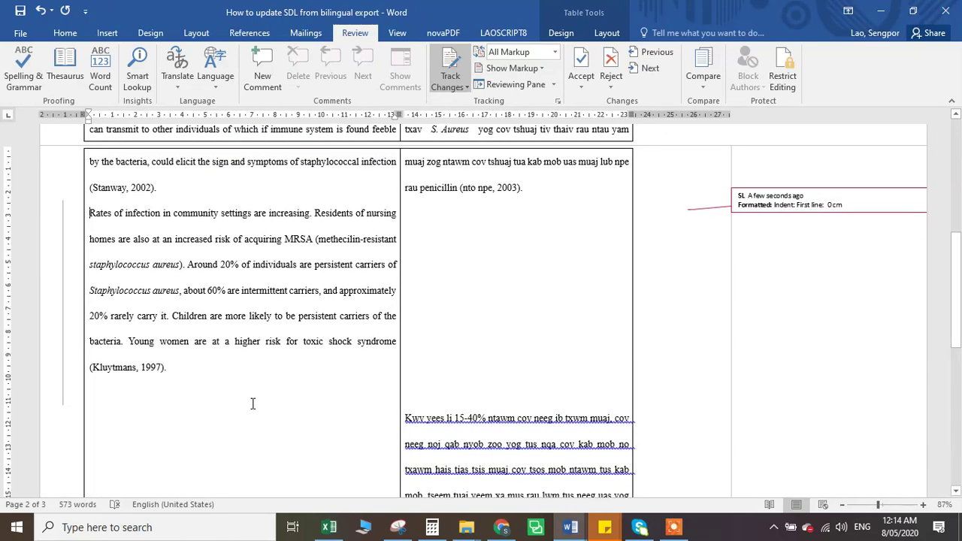
Step: Minimise the bilingual table document and bring up the GTM (1) and GTM documents side by side
{"action": "scroll", "coordinate": [253, 403], "scroll_direction": "up", "scroll_amount": 1}
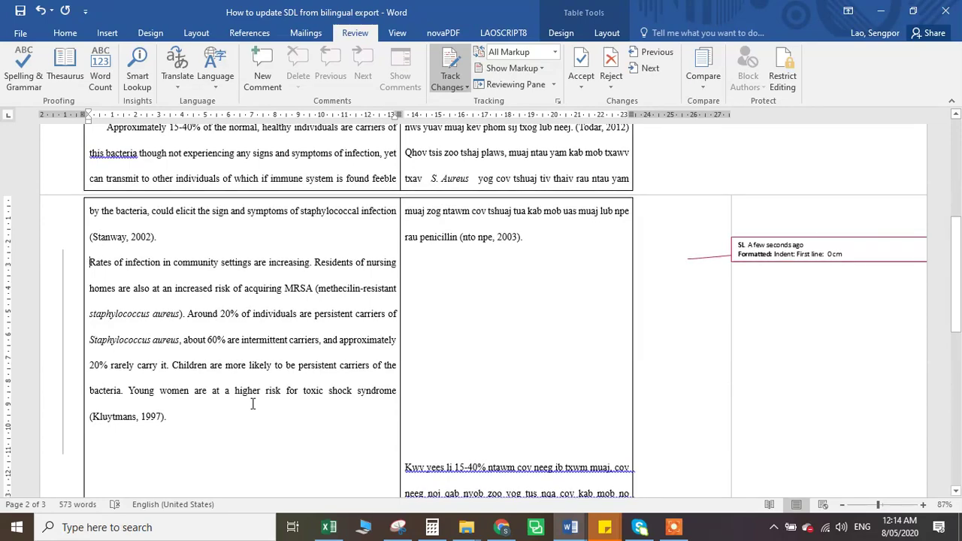
{"action": "scroll", "coordinate": [546, 317], "scroll_direction": "down", "scroll_amount": 4}
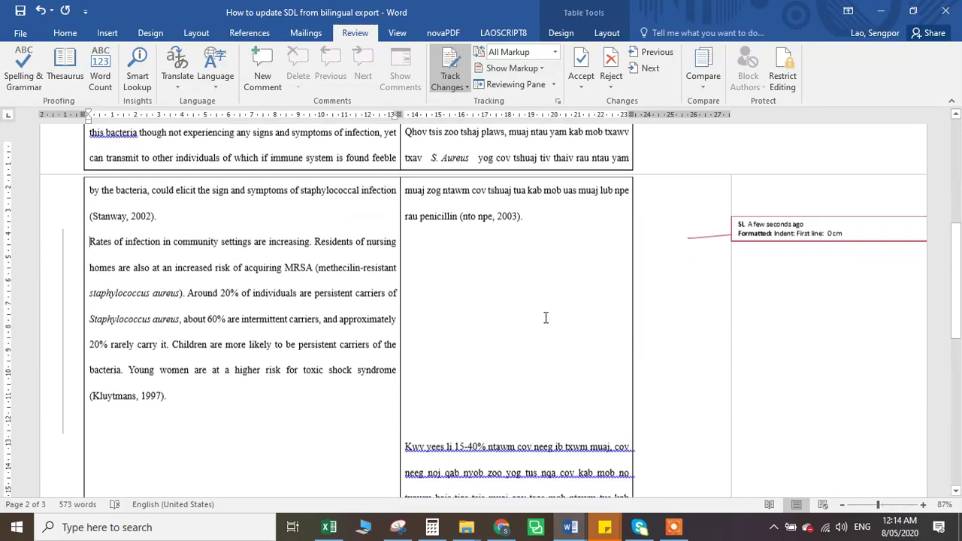
{"action": "left_click", "coordinate": [884, 14]}
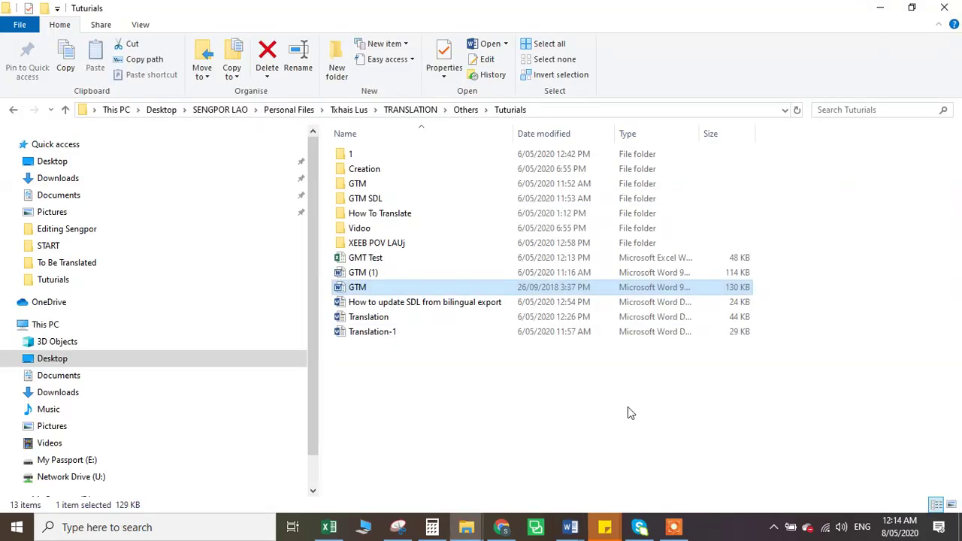
{"action": "mouse_move", "coordinate": [570, 527]}
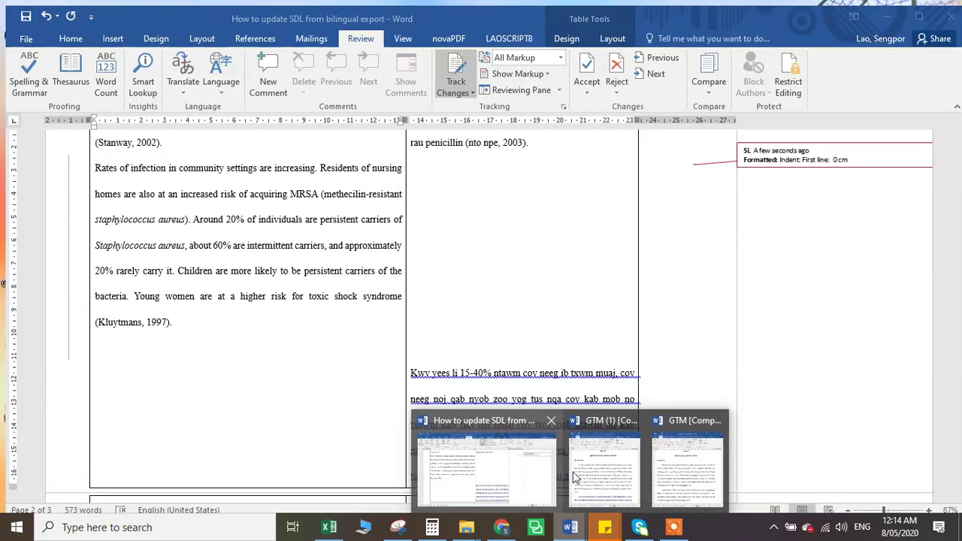
{"action": "left_click", "coordinate": [575, 477]}
{"action": "mouse_move", "coordinate": [585, 531]}
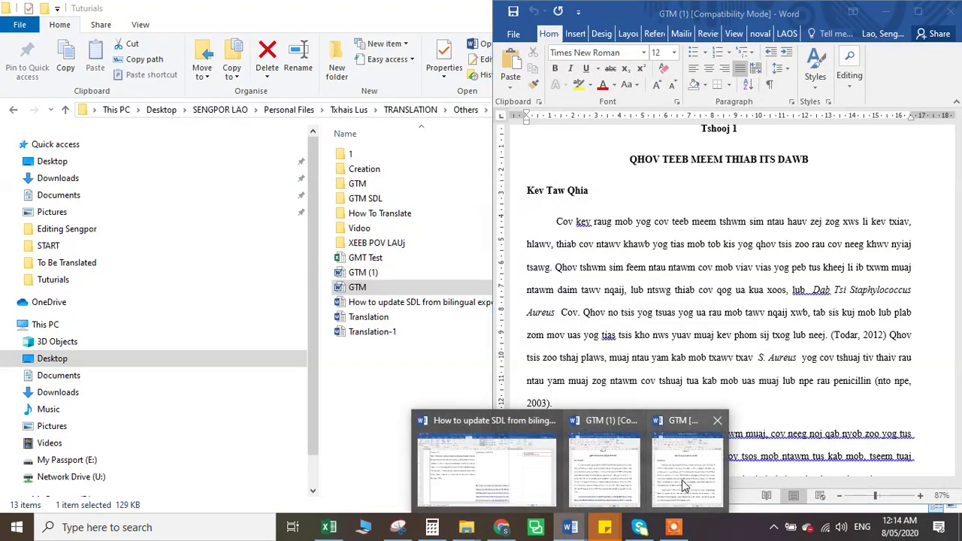
{"action": "left_click", "coordinate": [683, 479]}
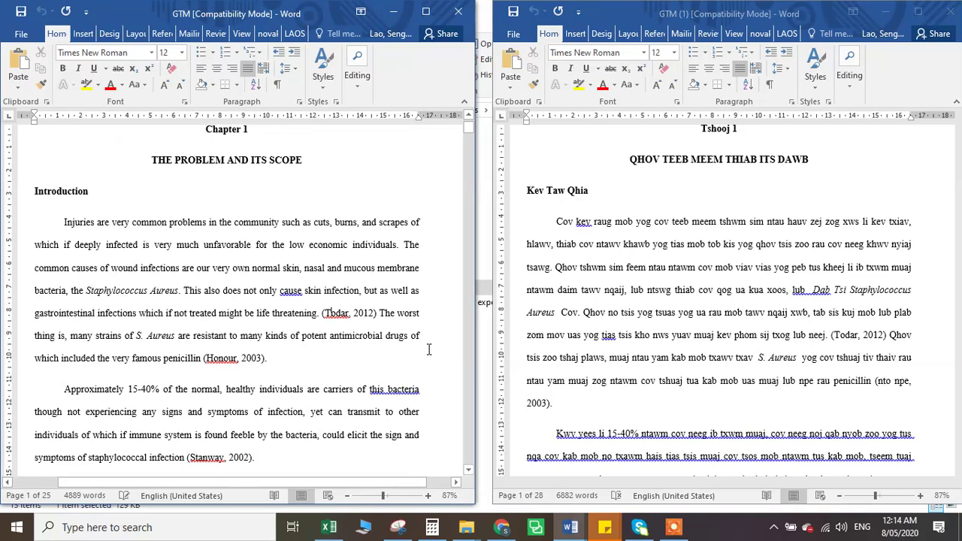
Step: Minimise both GTM documents to return to the Tuturials folder
{"action": "scroll", "coordinate": [428, 349], "scroll_direction": "up", "scroll_amount": 1}
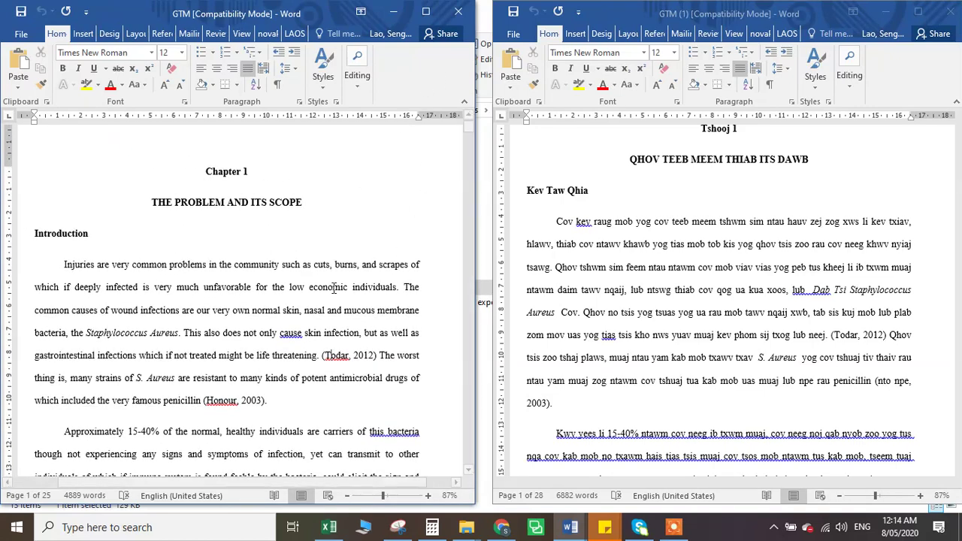
{"action": "left_click", "coordinate": [393, 12]}
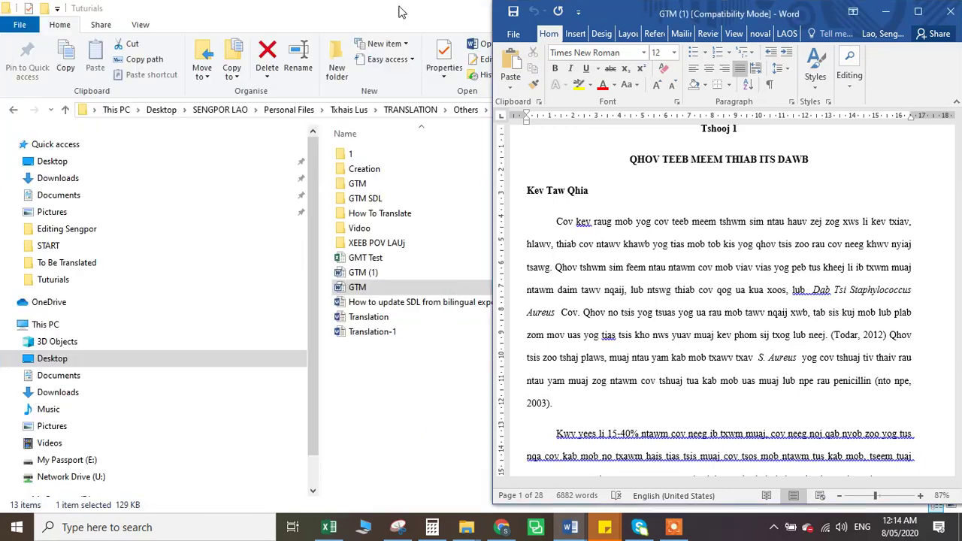
{"action": "left_click", "coordinate": [887, 12]}
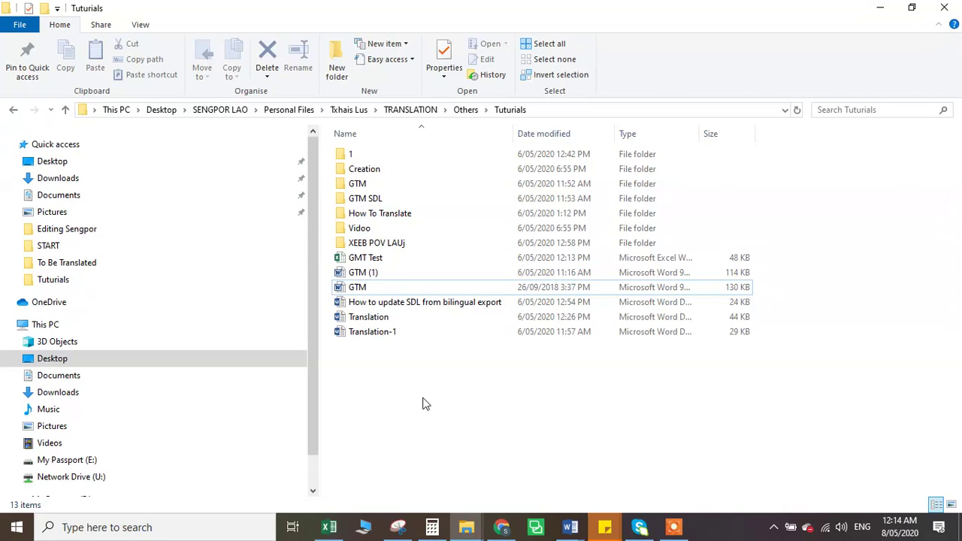
Step: Reopen the GTM (1) translation and the GTM source document and maximise both windows
{"action": "double_click", "coordinate": [381, 293]}
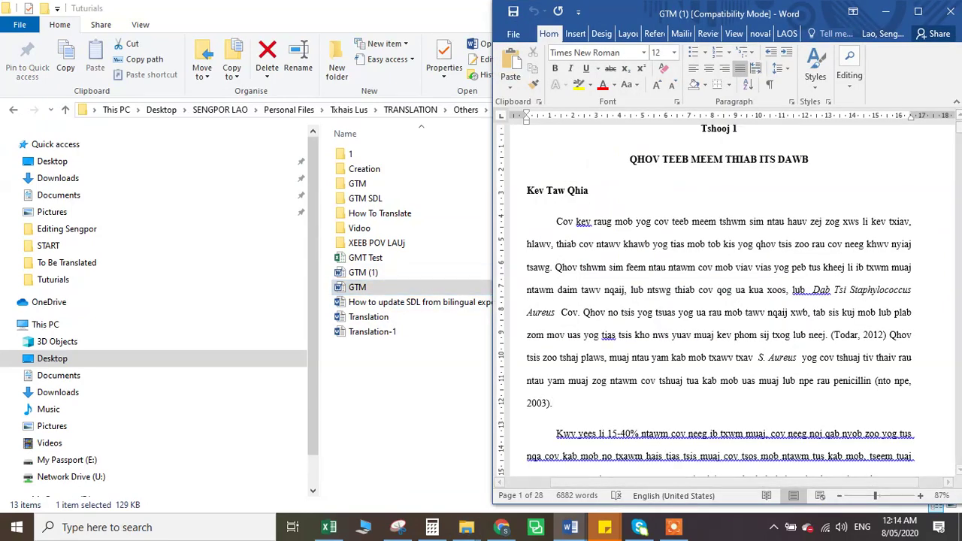
{"action": "left_click", "coordinate": [920, 17]}
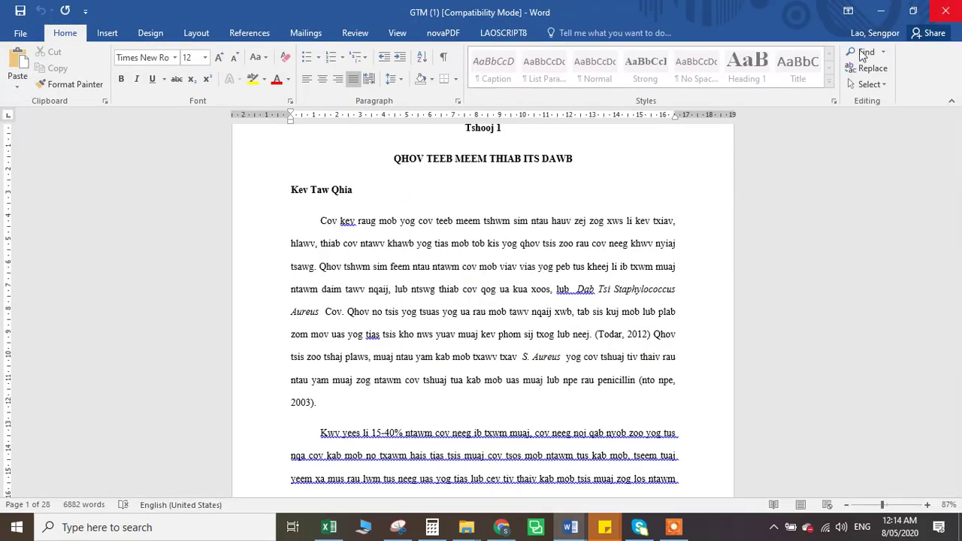
{"action": "key", "text": "alt+Tab"}
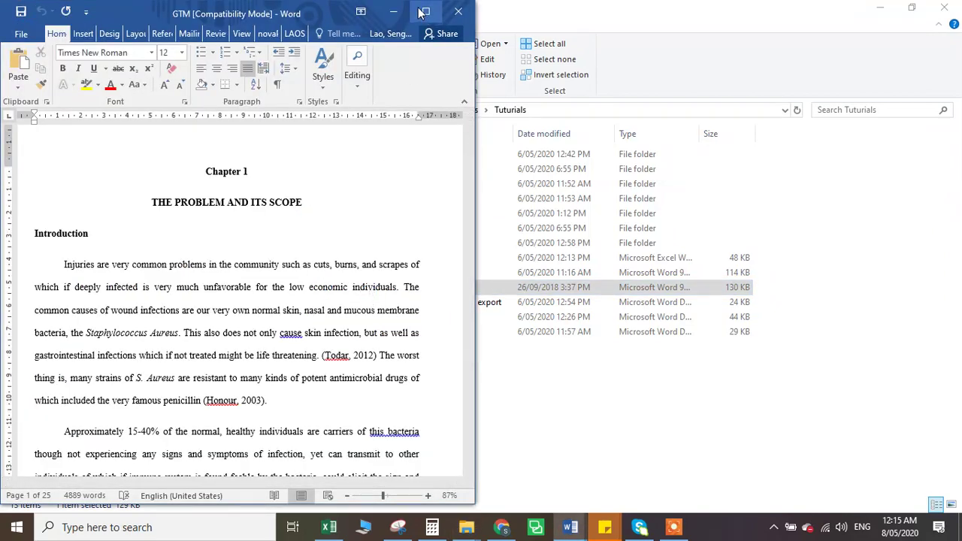
{"action": "left_click", "coordinate": [425, 10]}
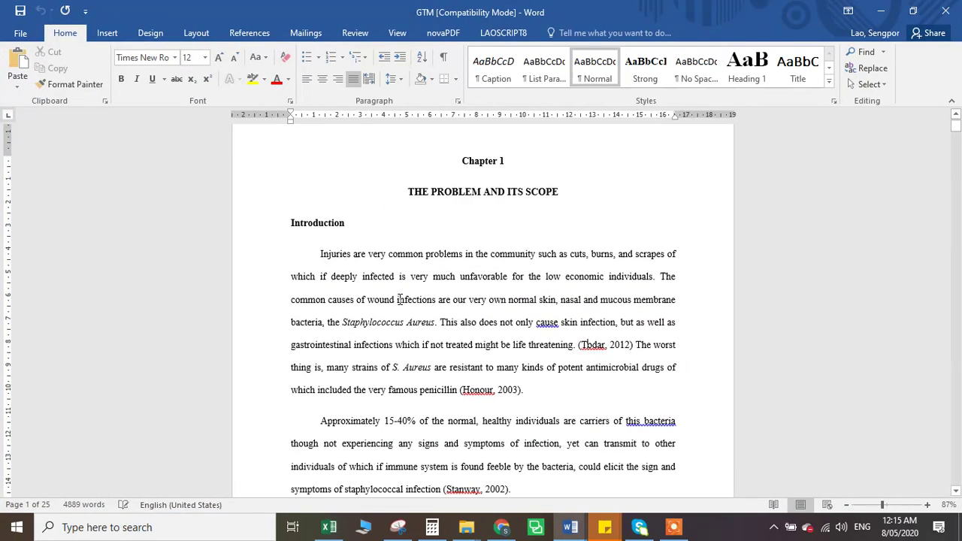
Step: Look over the headings and opening paragraphs of Chapter 1 in the GTM source document
{"action": "scroll", "coordinate": [447, 355], "scroll_direction": "down", "scroll_amount": 1}
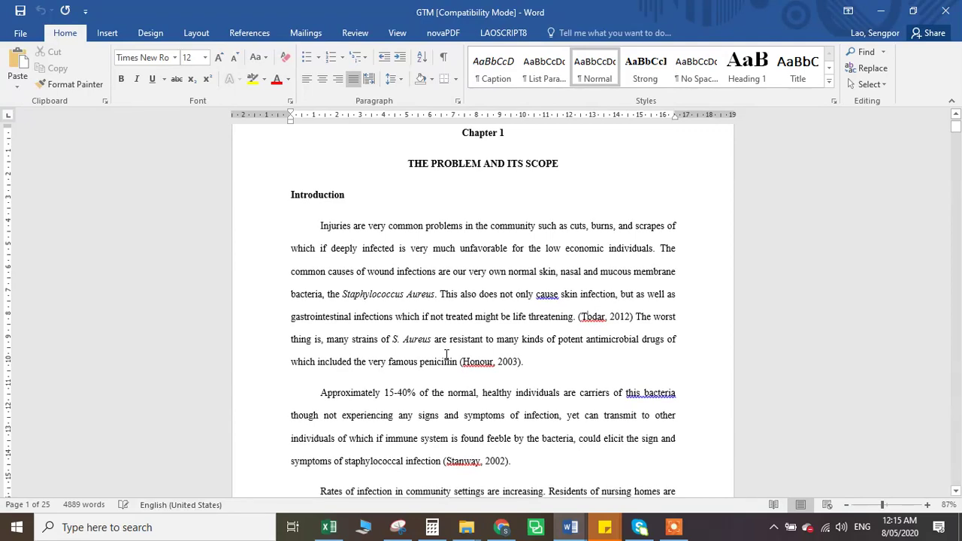
{"action": "scroll", "coordinate": [447, 355], "scroll_direction": "down", "scroll_amount": 1}
{"action": "scroll", "coordinate": [446, 355], "scroll_direction": "up", "scroll_amount": 3}
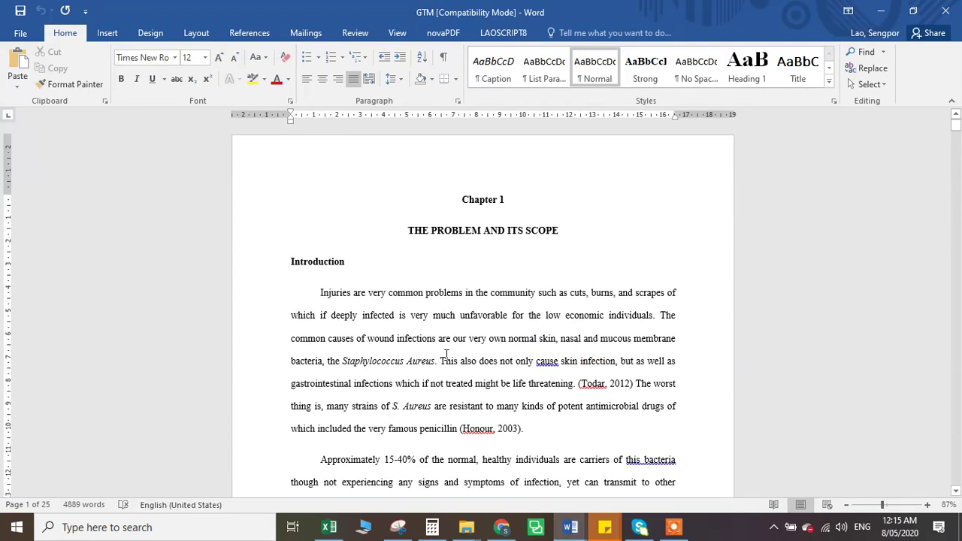
{"action": "scroll", "coordinate": [446, 355], "scroll_direction": "down", "scroll_amount": 2}
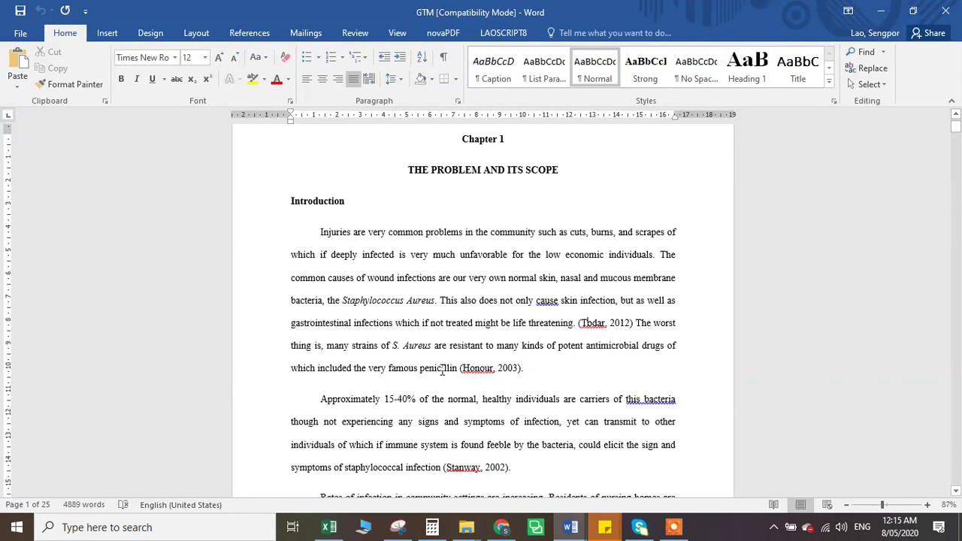
{"action": "scroll", "coordinate": [444, 197], "scroll_direction": "up", "scroll_amount": 1}
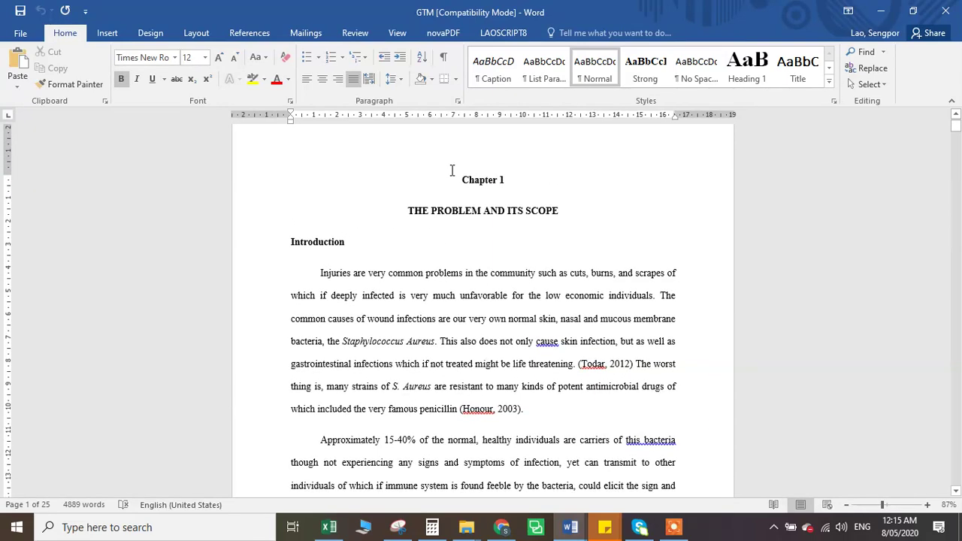
{"action": "left_click_drag", "start_coordinate": [451, 171], "coordinate": [563, 319]}
{"action": "left_click", "coordinate": [549, 386]}
{"action": "scroll", "coordinate": [455, 392], "scroll_direction": "down", "scroll_amount": 3}
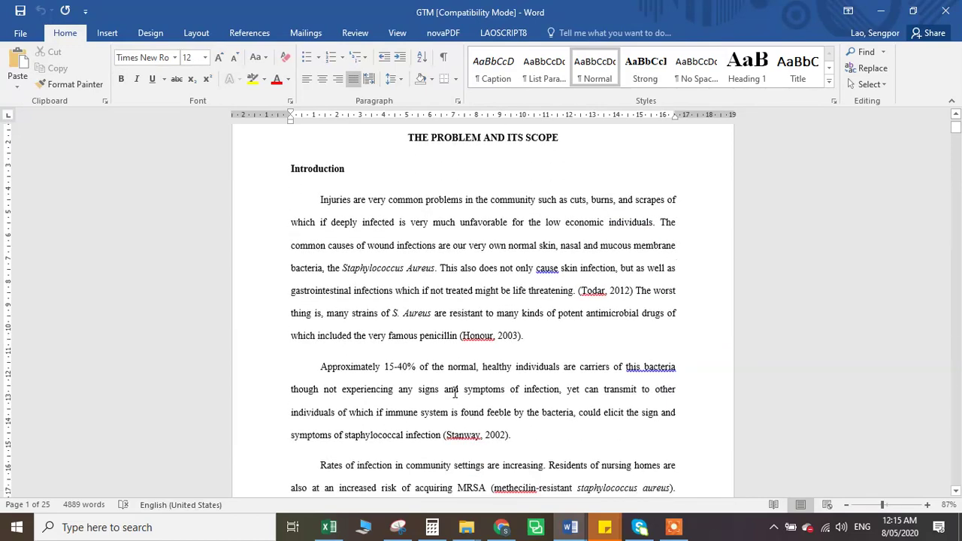
{"action": "scroll", "coordinate": [455, 392], "scroll_direction": "up", "scroll_amount": 2}
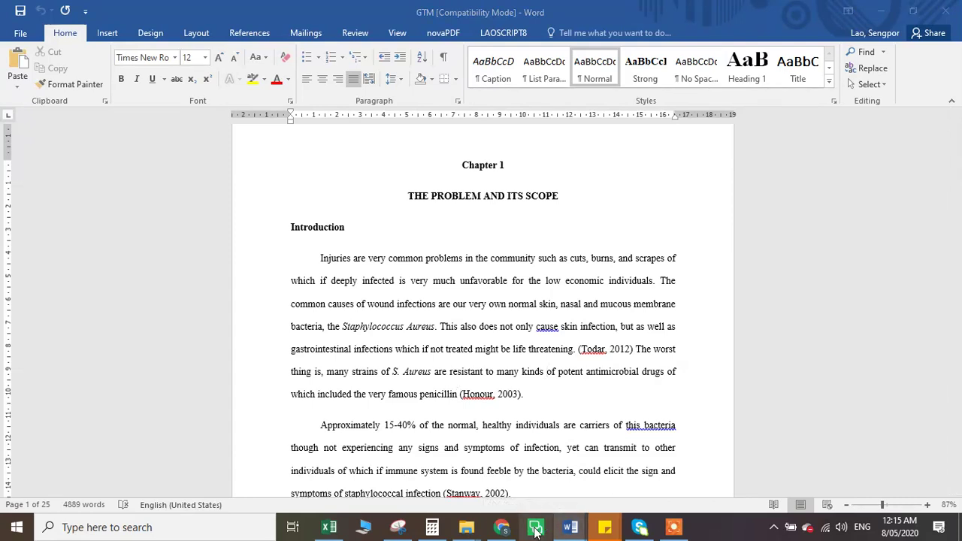
Step: Launch SDL Trados Studio and, while it loads, create a folder named Z-Testing in the Tuturials folder
{"action": "left_click", "coordinate": [535, 530]}
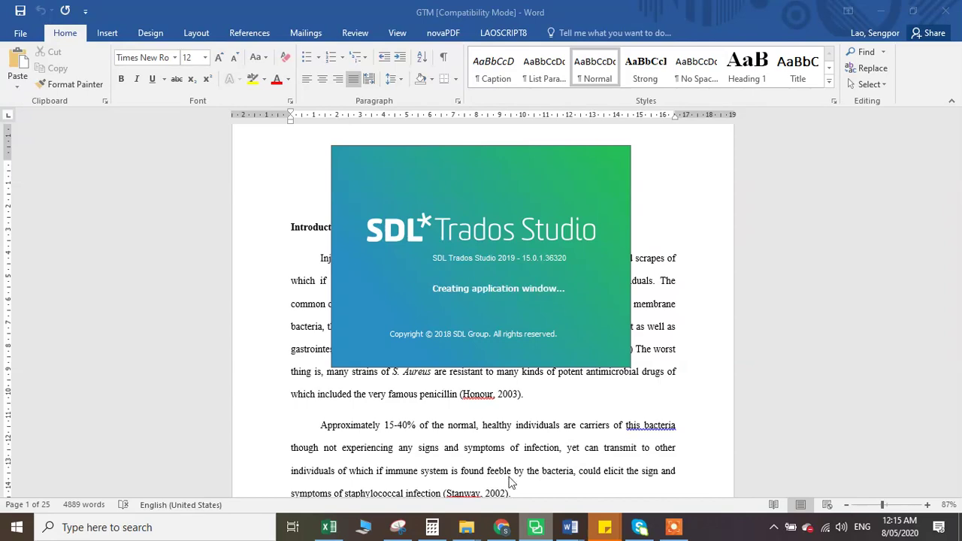
{"action": "mouse_move", "coordinate": [472, 532]}
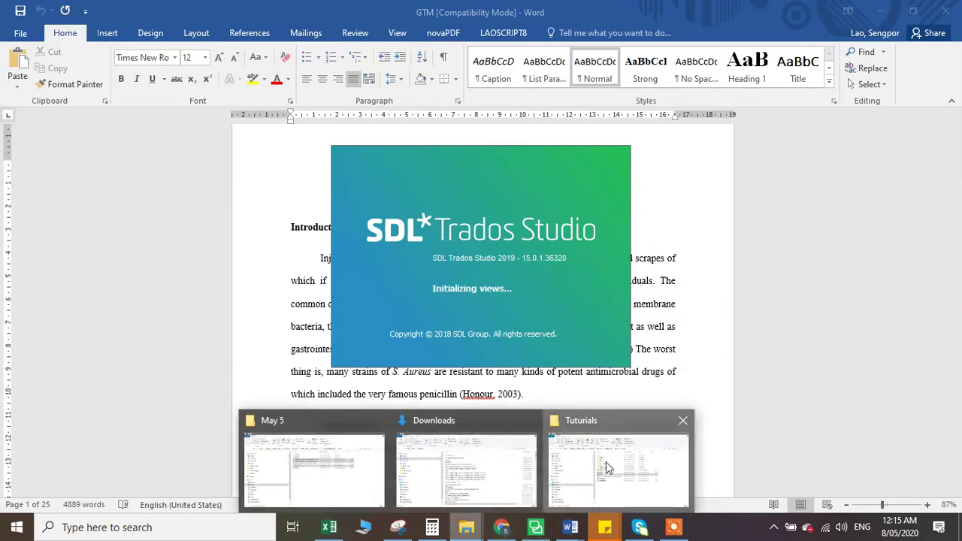
{"action": "left_click", "coordinate": [607, 464]}
{"action": "right_click", "coordinate": [406, 373]}
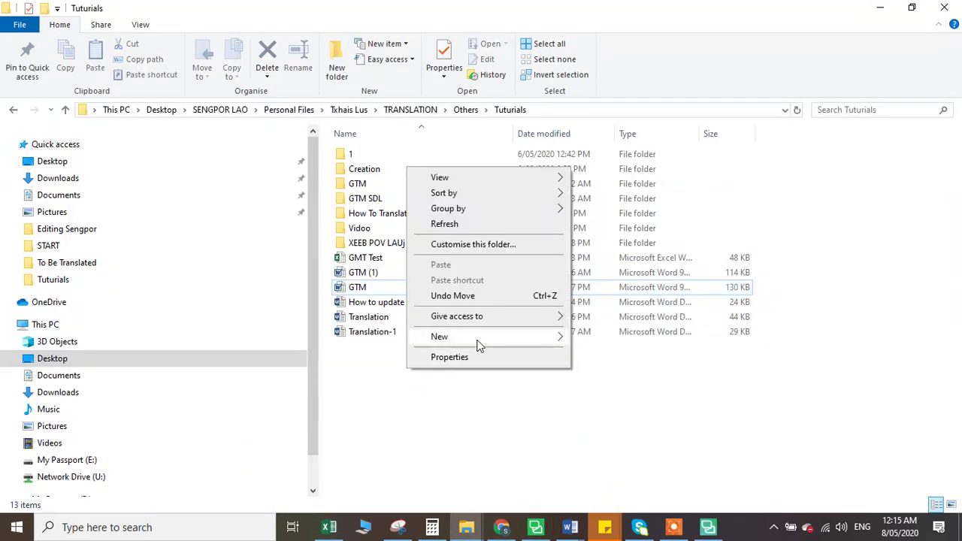
{"action": "mouse_move", "coordinate": [481, 337]}
{"action": "left_click", "coordinate": [576, 339]}
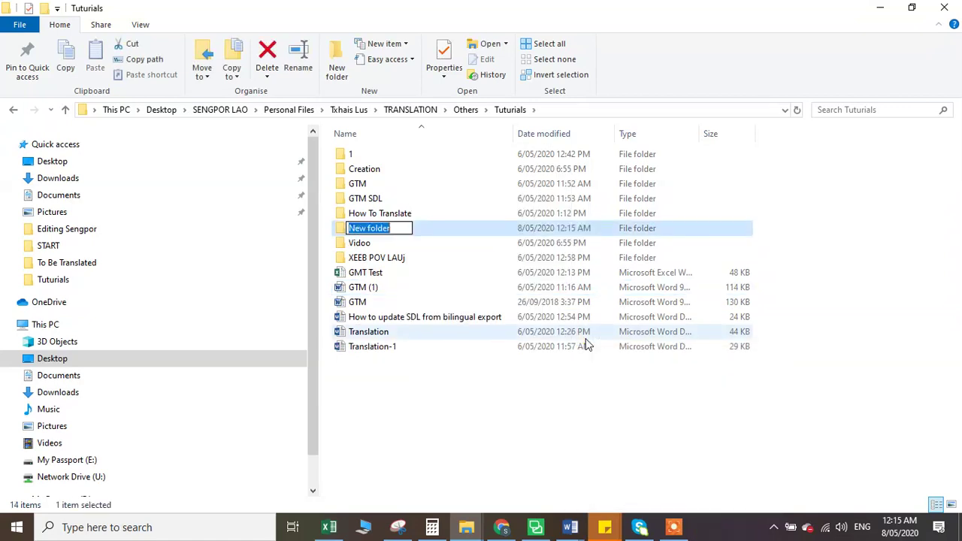
{"action": "type", "text": "Z-Testing"}
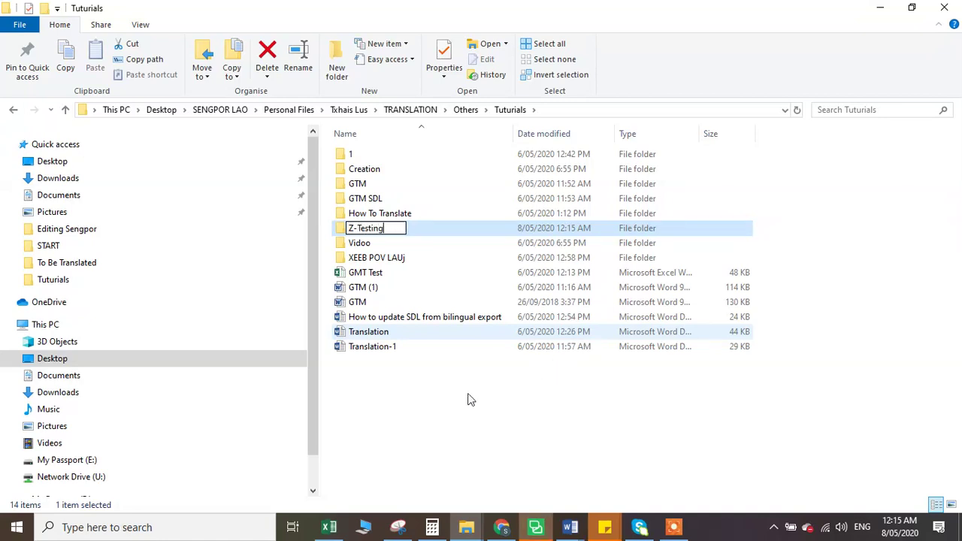
{"action": "key", "text": "Return"}
{"action": "left_click", "coordinate": [423, 398]}
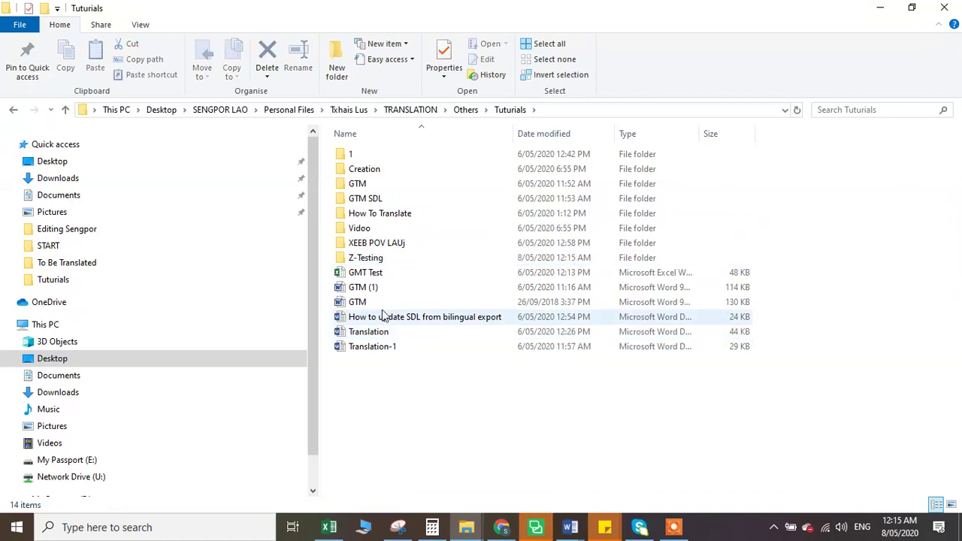
Step: Copy the GTM source document from Tuturials into the Z-Testing folder
{"action": "left_click", "coordinate": [380, 306]}
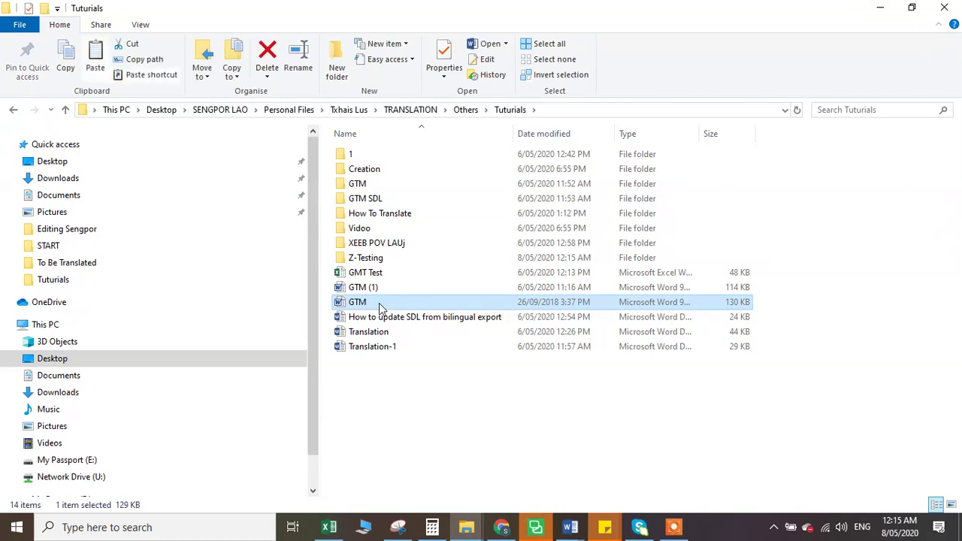
{"action": "double_click", "coordinate": [376, 257]}
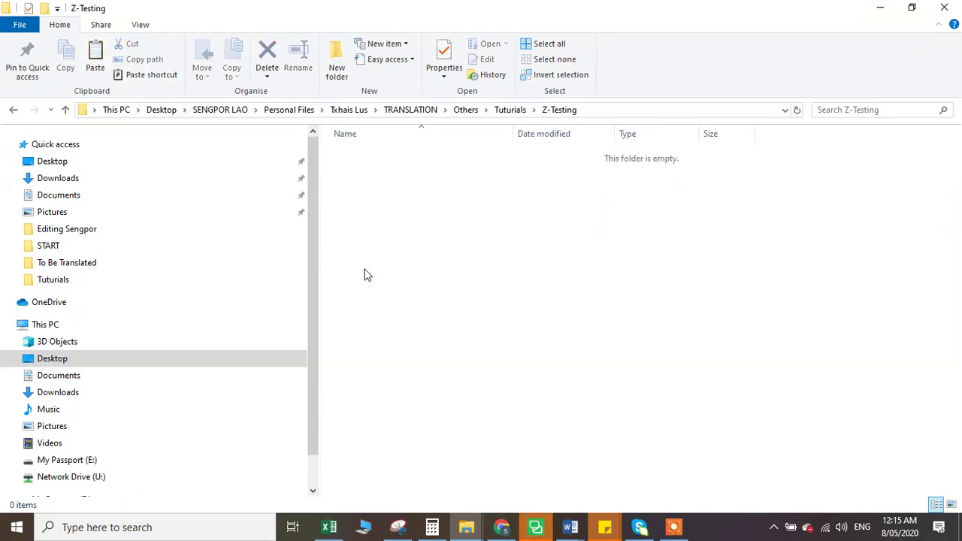
{"action": "key", "text": "ctrl+v"}
{"action": "left_click", "coordinate": [445, 262]}
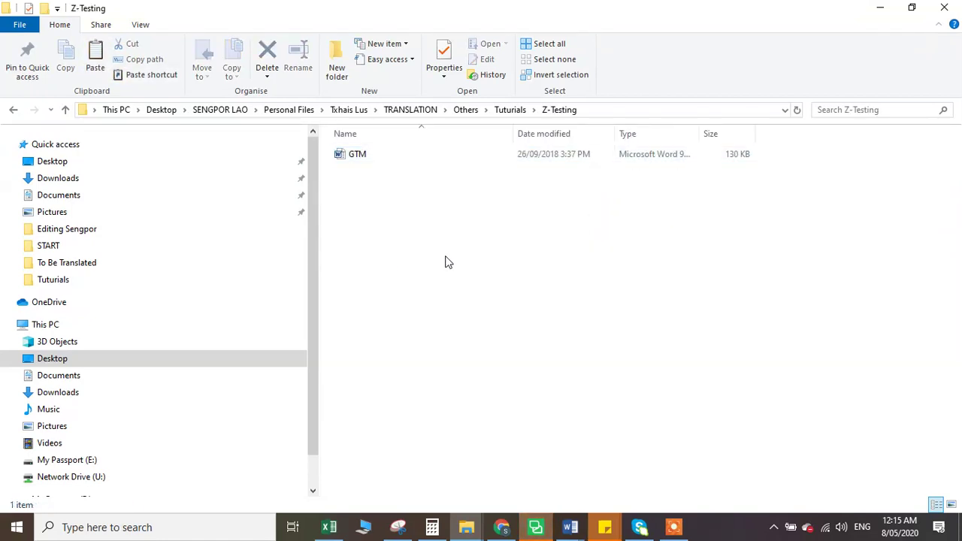
Step: Open the GTM copy in Z-Testing to check it, and close both GTM documents
{"action": "double_click", "coordinate": [382, 156]}
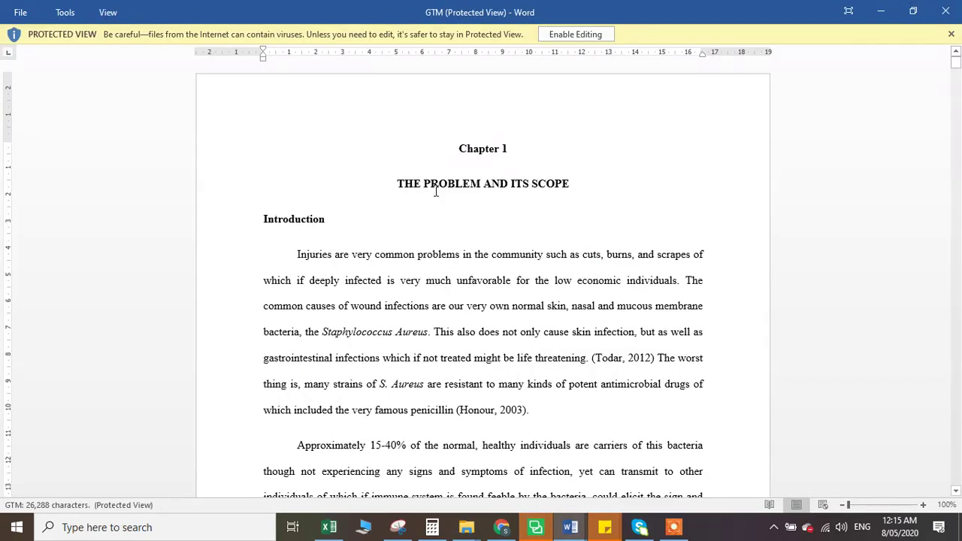
{"action": "left_click", "coordinate": [912, 10]}
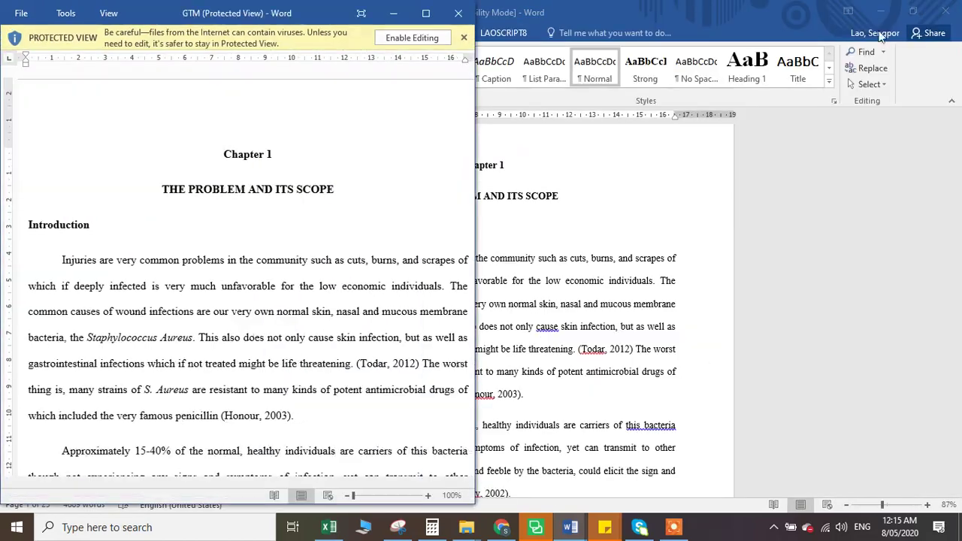
{"action": "left_click", "coordinate": [458, 14]}
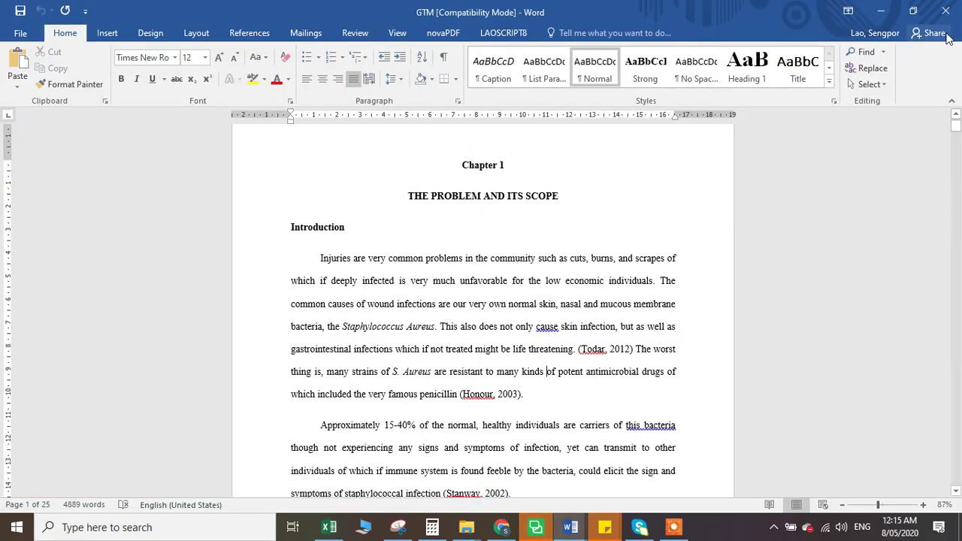
{"action": "left_click", "coordinate": [944, 9]}
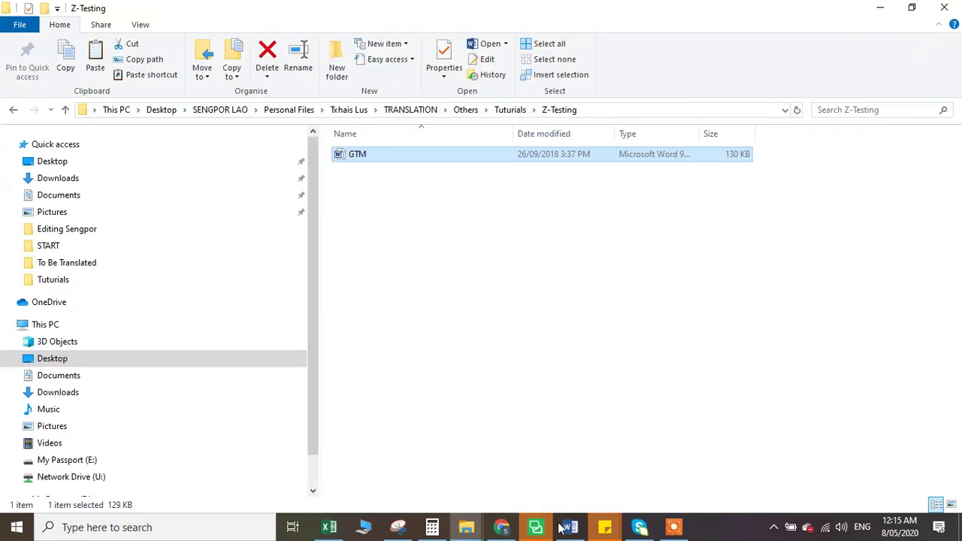
Step: Switch to SDL Trados Studio and bring up the list of projects
{"action": "left_click", "coordinate": [536, 526]}
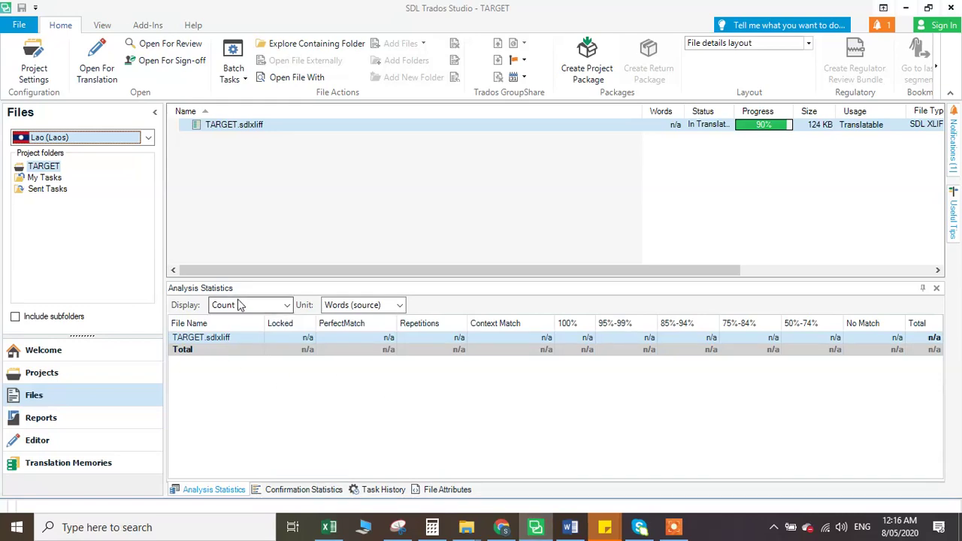
{"action": "left_click", "coordinate": [71, 354]}
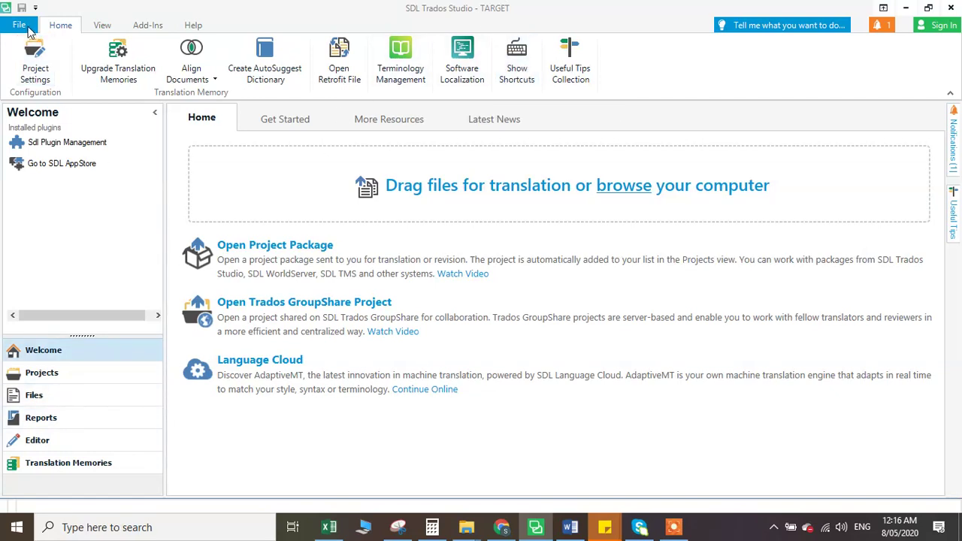
{"action": "left_click", "coordinate": [20, 25]}
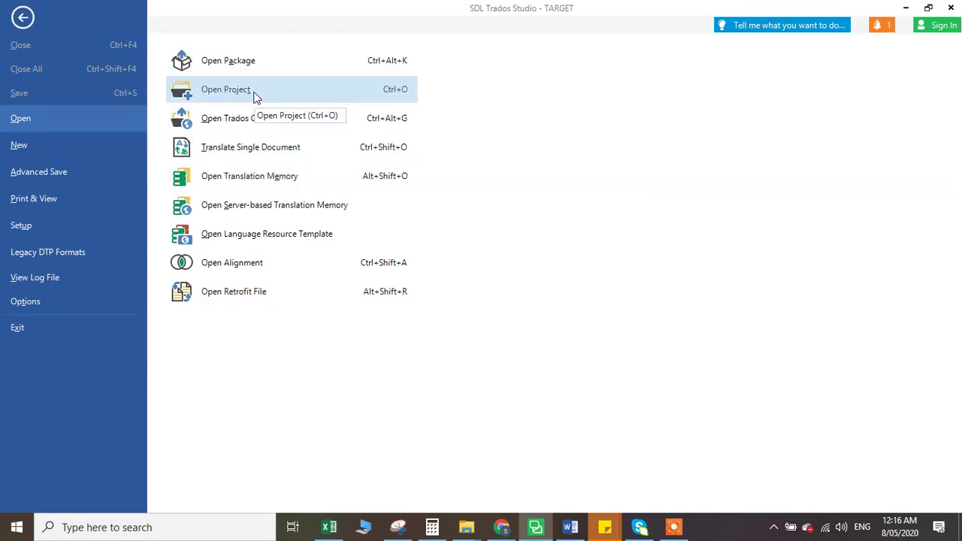
{"action": "key", "text": "Escape"}
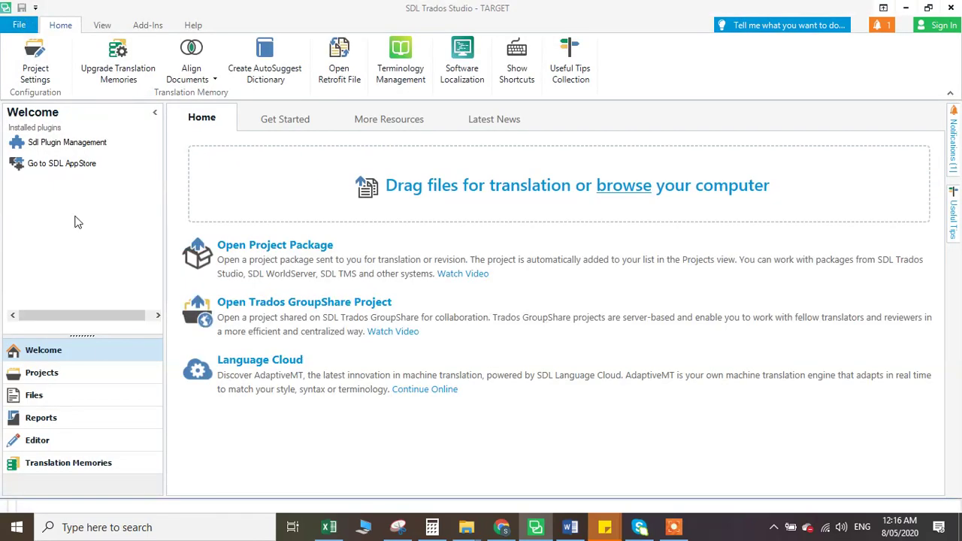
{"action": "left_click", "coordinate": [68, 380]}
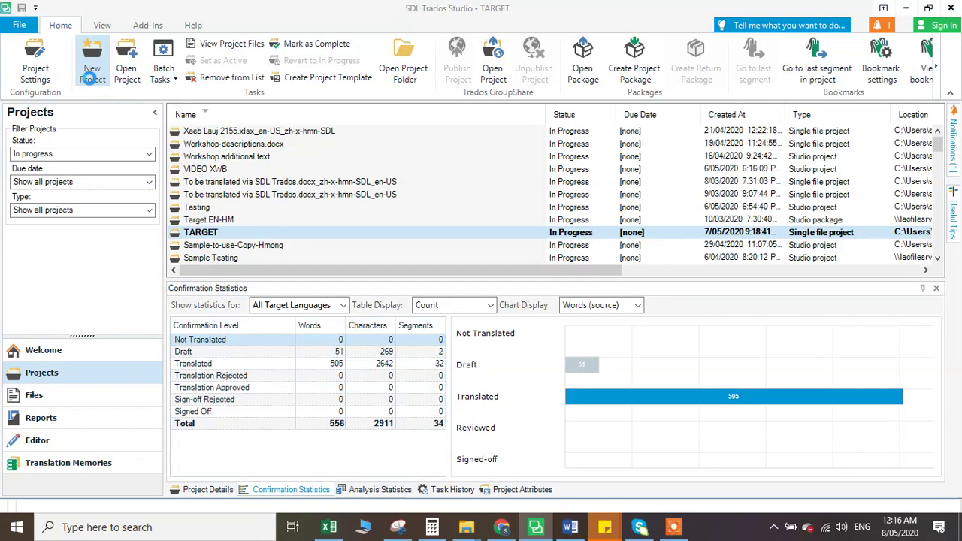
Step: Start a new project and name it Z-Testing
{"action": "left_click", "coordinate": [90, 79]}
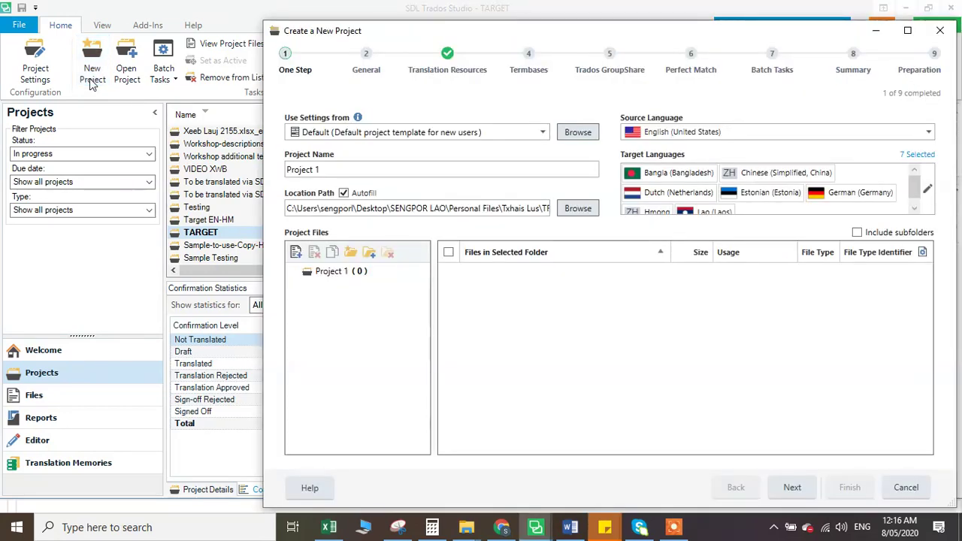
{"action": "double_click", "coordinate": [465, 169]}
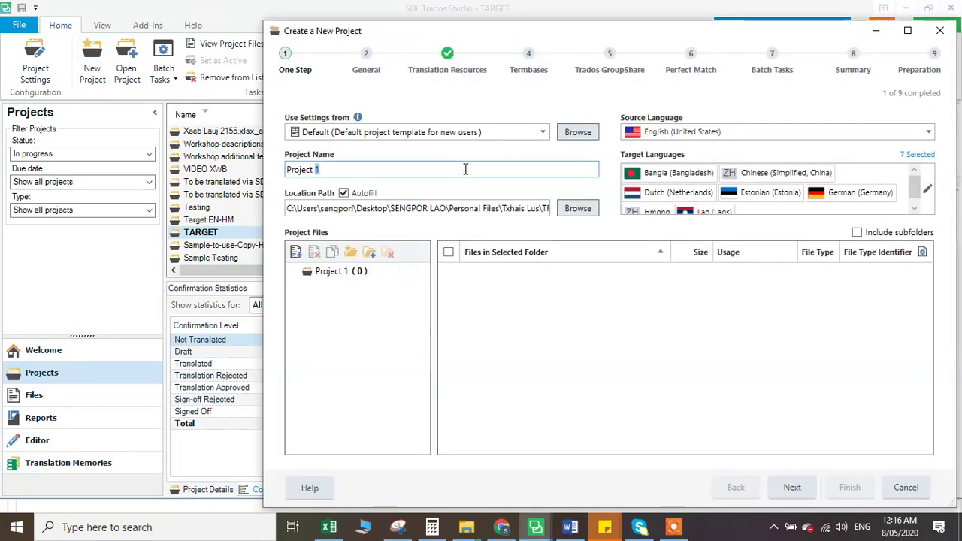
{"action": "key", "text": "BackSpace"}
{"action": "key", "text": "BackSpace"}
{"action": "key", "text": "BackSpace"}
{"action": "key", "text": "BackSpace"}
{"action": "key", "text": "BackSpace"}
{"action": "key", "text": "BackSpace"}
{"action": "key", "text": "BackSpace"}
{"action": "key", "text": "BackSpace"}
{"action": "key", "text": "BackSpace"}
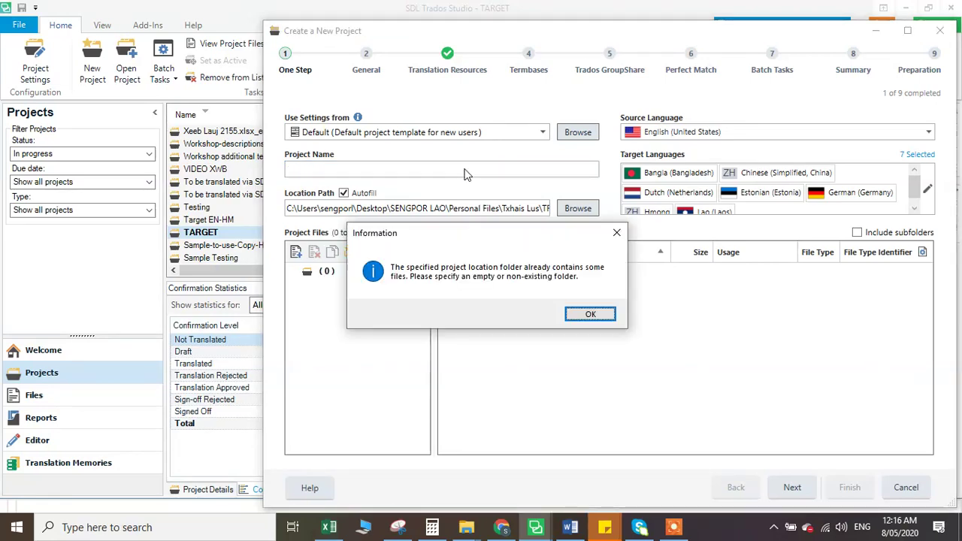
{"action": "left_click", "coordinate": [616, 233]}
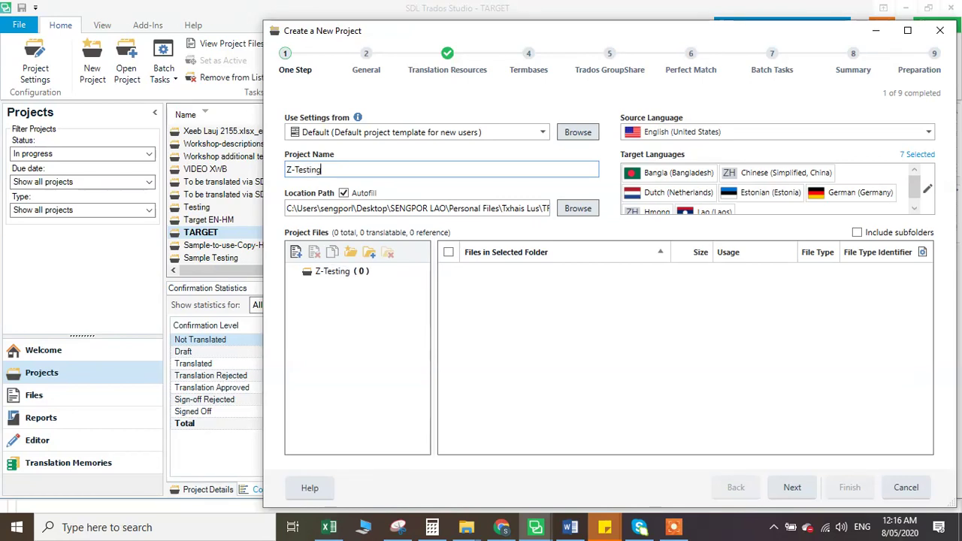
Step: Try to set the project location to the Z-Testing folder inside Tuturials
{"action": "left_click", "coordinate": [573, 210]}
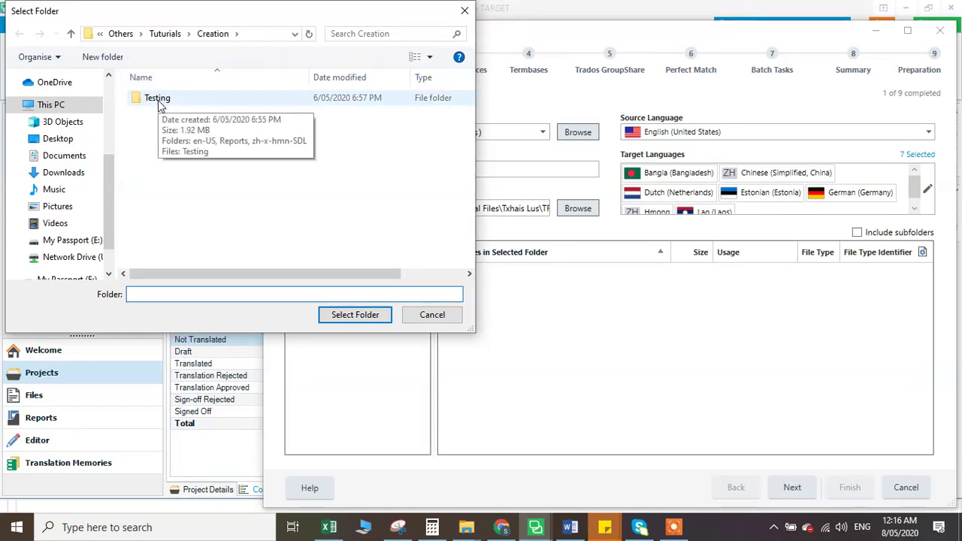
{"action": "left_click", "coordinate": [165, 33]}
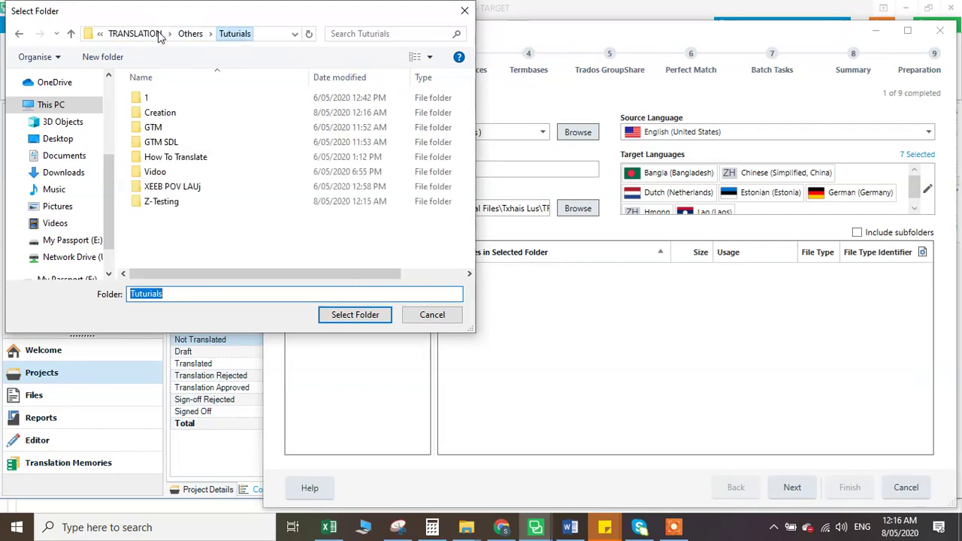
{"action": "double_click", "coordinate": [189, 207]}
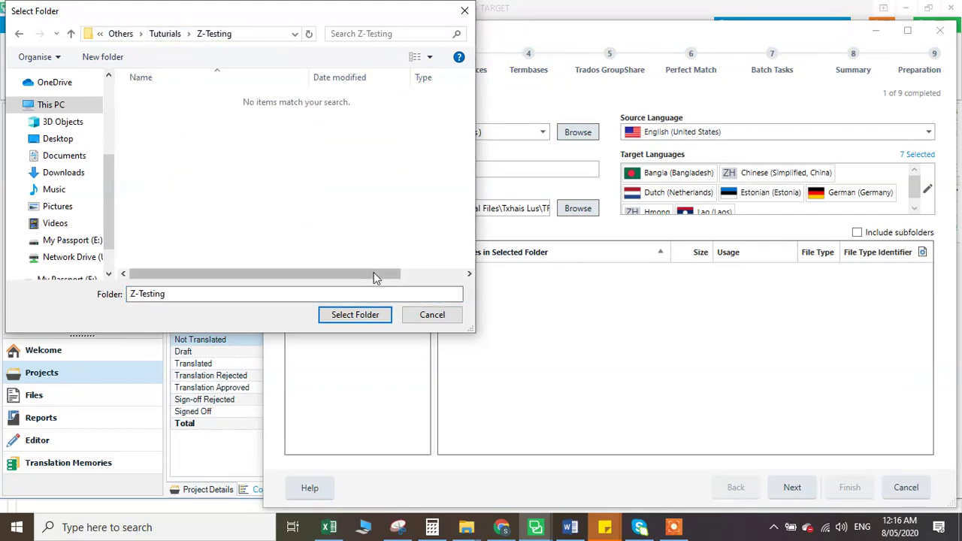
{"action": "left_click", "coordinate": [363, 318]}
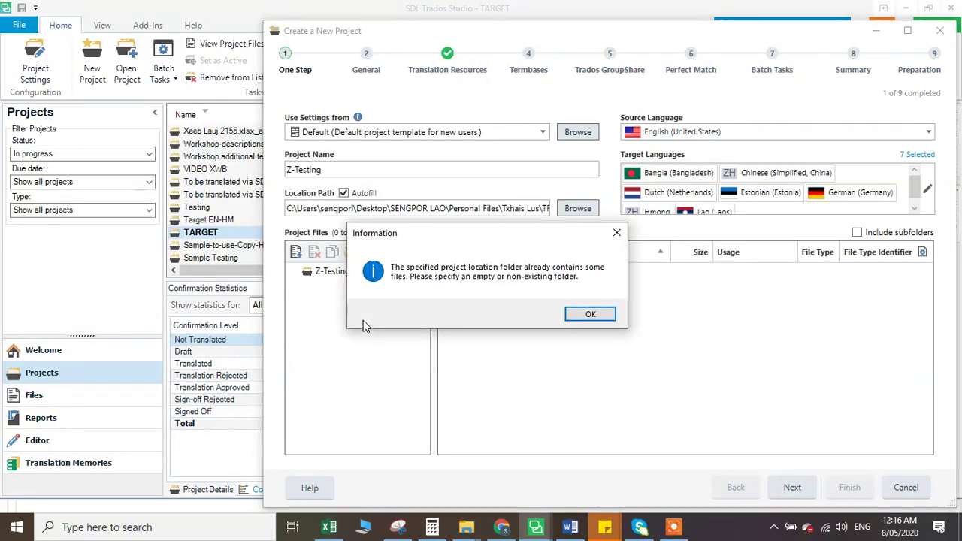
{"action": "left_click", "coordinate": [590, 314]}
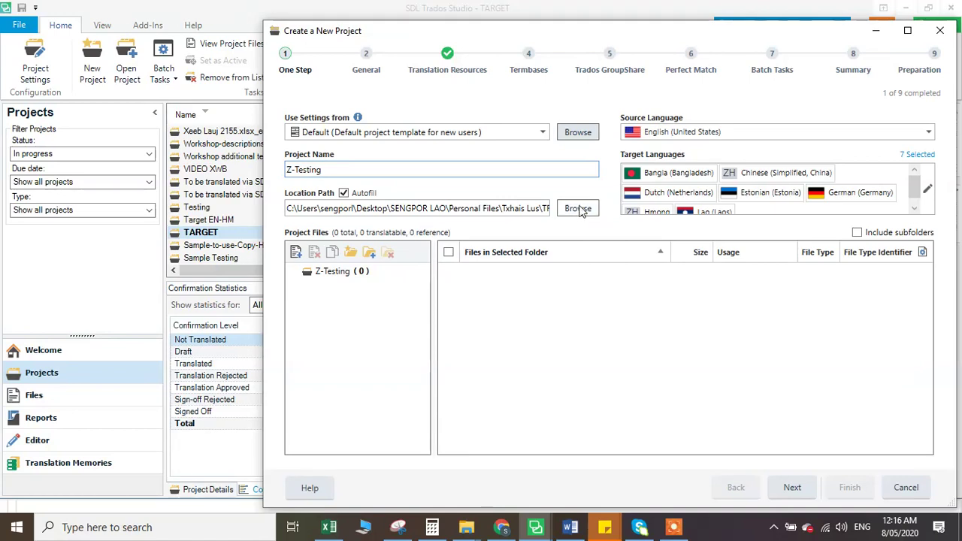
Step: Try to set the project location to a folder named Z-Testing-1 inside Tuturials > Z-Testing
{"action": "left_click", "coordinate": [578, 208]}
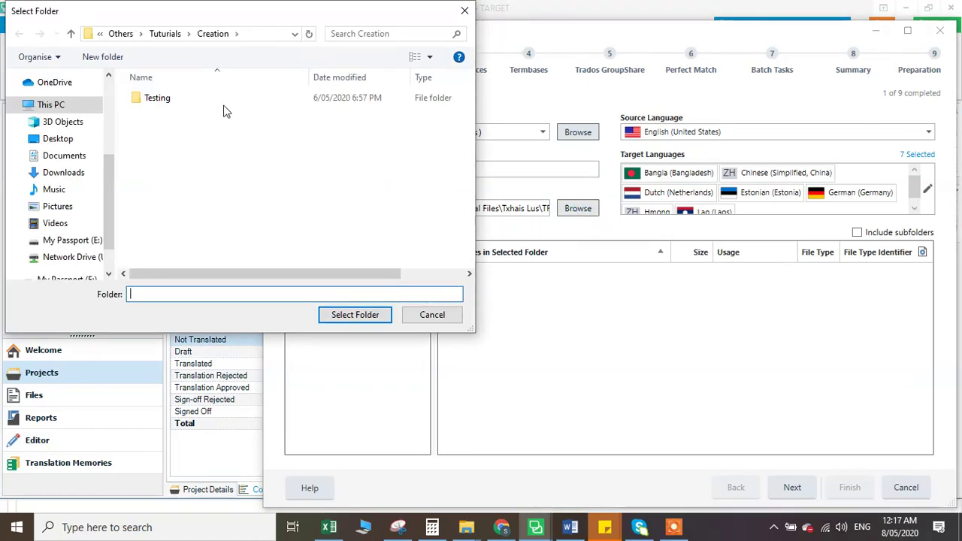
{"action": "double_click", "coordinate": [176, 97]}
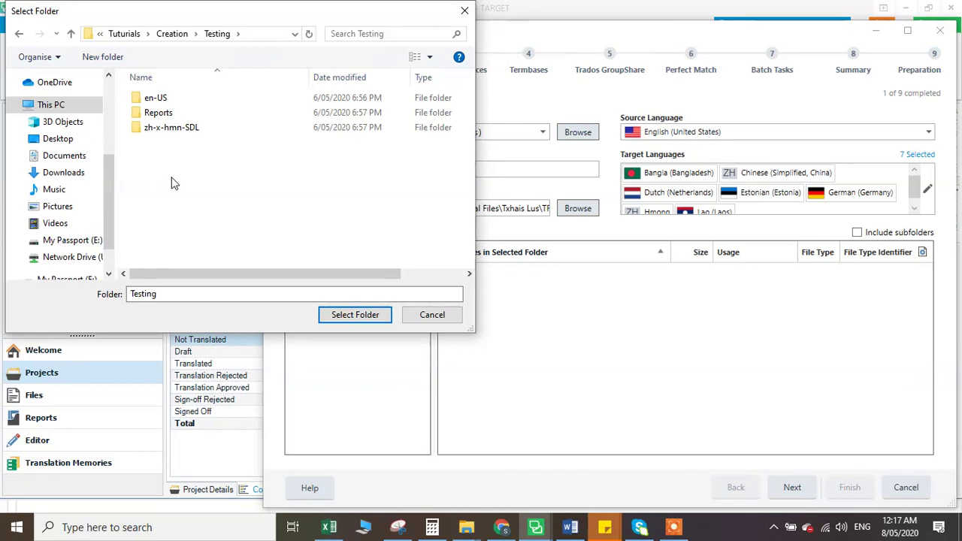
{"action": "left_click", "coordinate": [171, 35]}
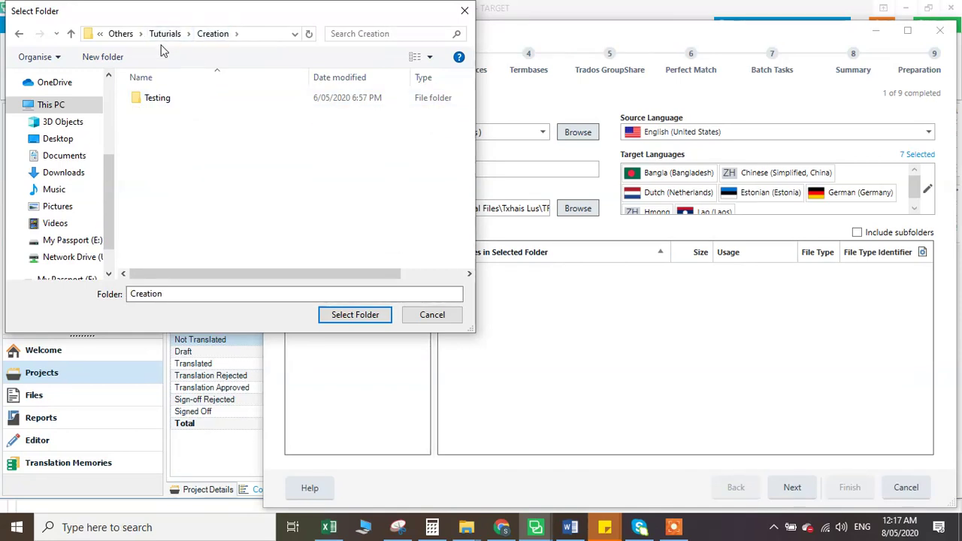
{"action": "left_click", "coordinate": [163, 35]}
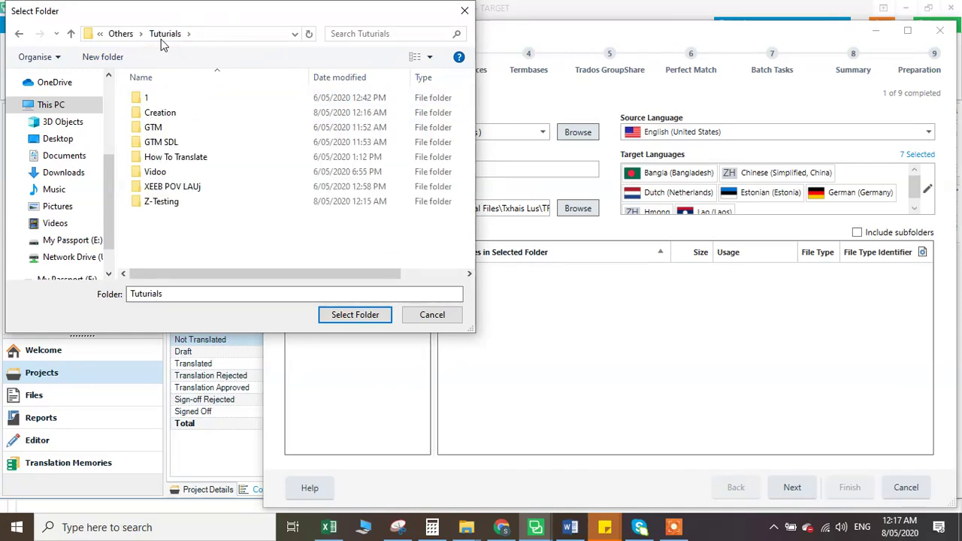
{"action": "double_click", "coordinate": [154, 202]}
{"action": "left_click", "coordinate": [189, 293]}
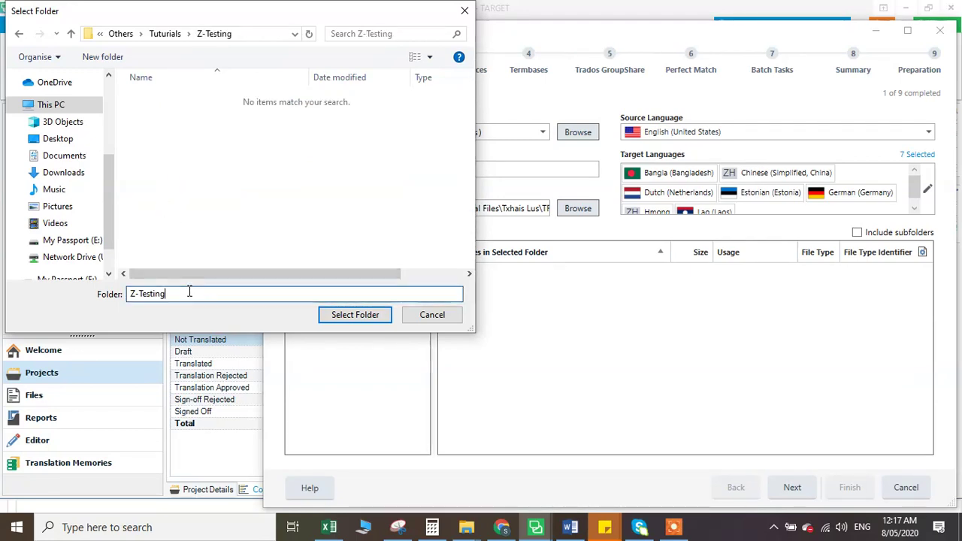
{"action": "type", "text": "-1"}
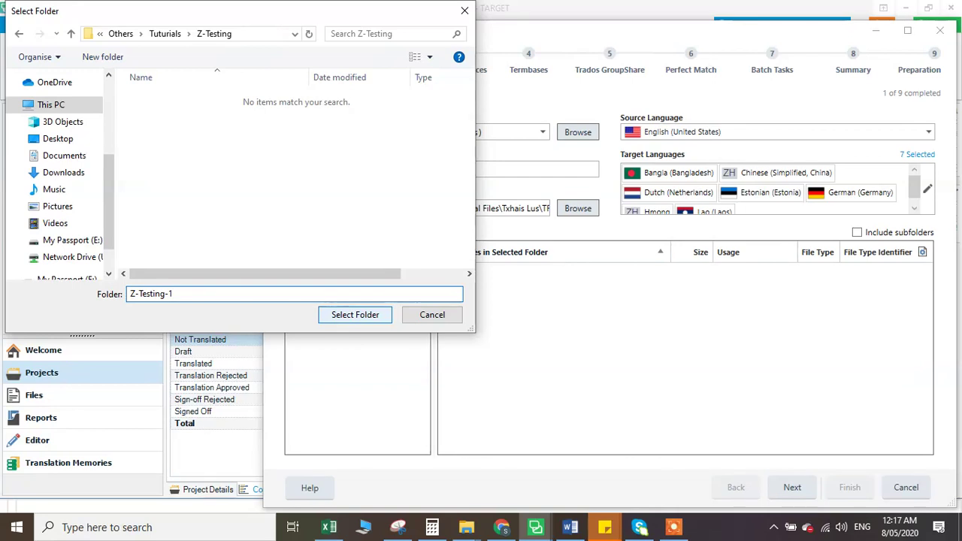
{"action": "left_click", "coordinate": [379, 314]}
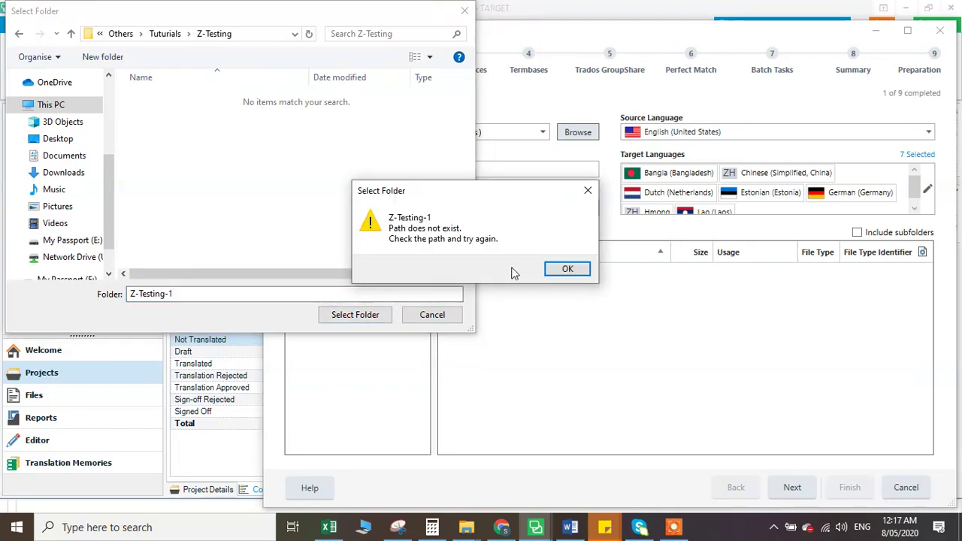
{"action": "left_click", "coordinate": [567, 269]}
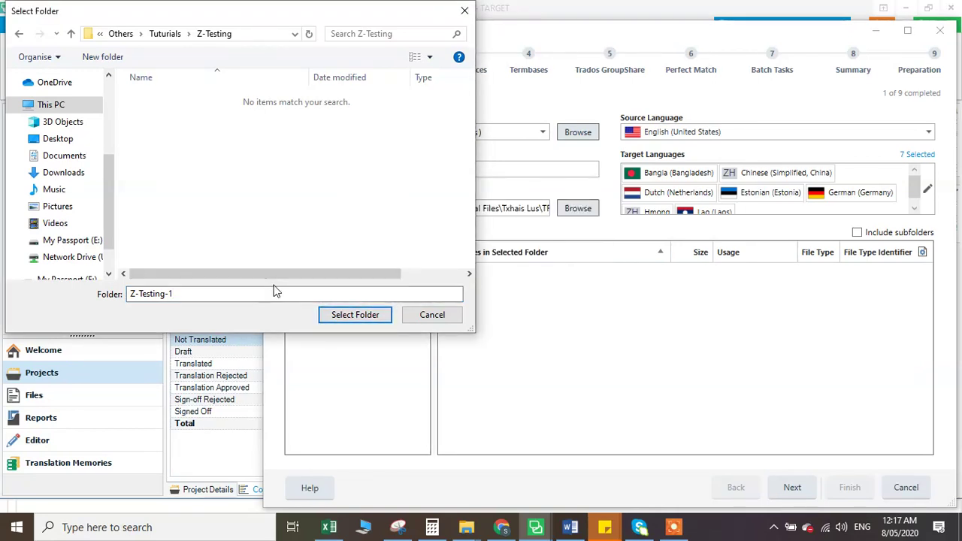
Step: Try a personal-name Testing folder inside Z-Testing as the project location, and cancel the folder selection
{"action": "key", "text": "BackSpace"}
{"action": "key", "text": "BackSpace"}
{"action": "key", "text": "BackSpace"}
{"action": "key", "text": "BackSpace"}
{"action": "key", "text": "BackSpace"}
{"action": "key", "text": "BackSpace"}
{"action": "key", "text": "BackSpace"}
{"action": "key", "text": "BackSpace"}
{"action": "key", "text": "BackSpace"}
{"action": "key", "text": "BackSpace"}
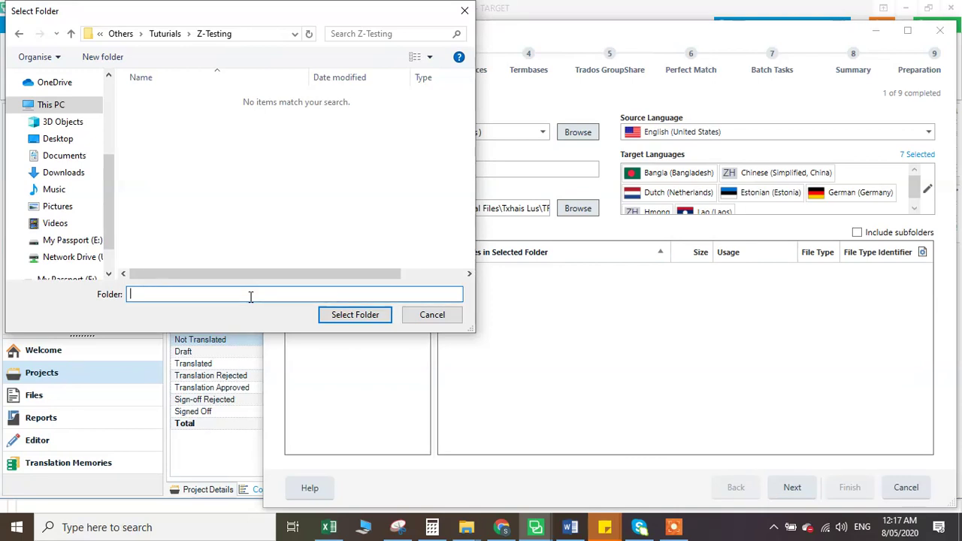
{"action": "type", "text": "Sengpor "}
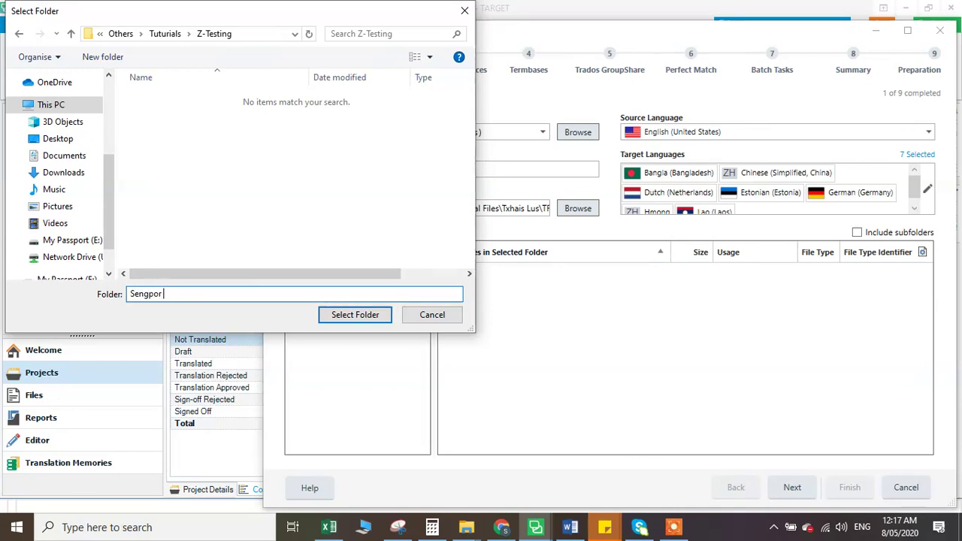
{"action": "type", "text": "-Testi"}
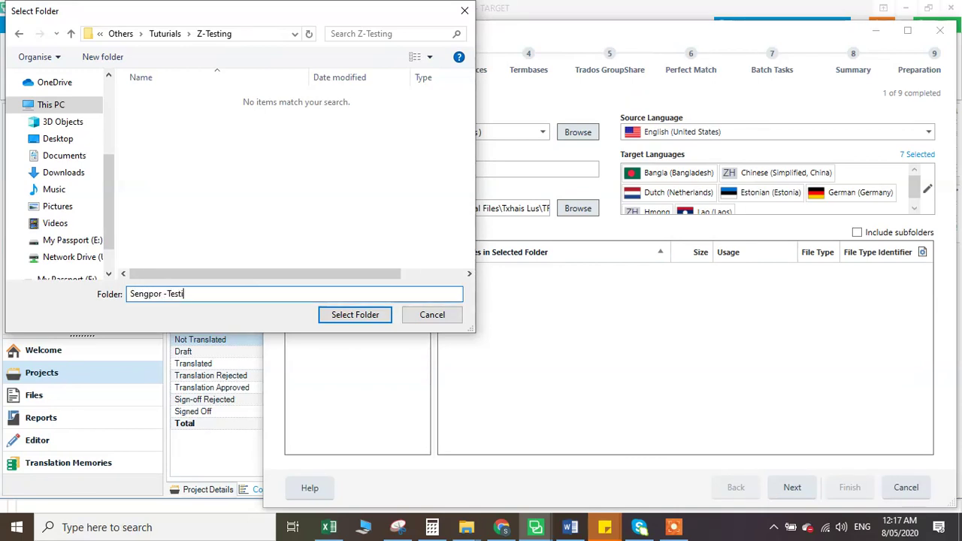
{"action": "type", "text": "ng"}
{"action": "key", "text": "Return"}
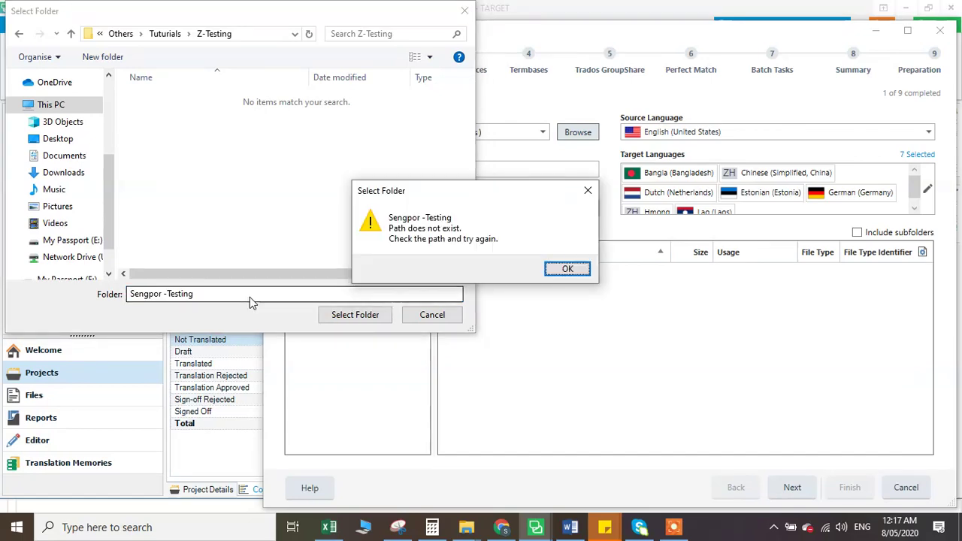
{"action": "left_click", "coordinate": [571, 275]}
{"action": "left_click", "coordinate": [429, 317]}
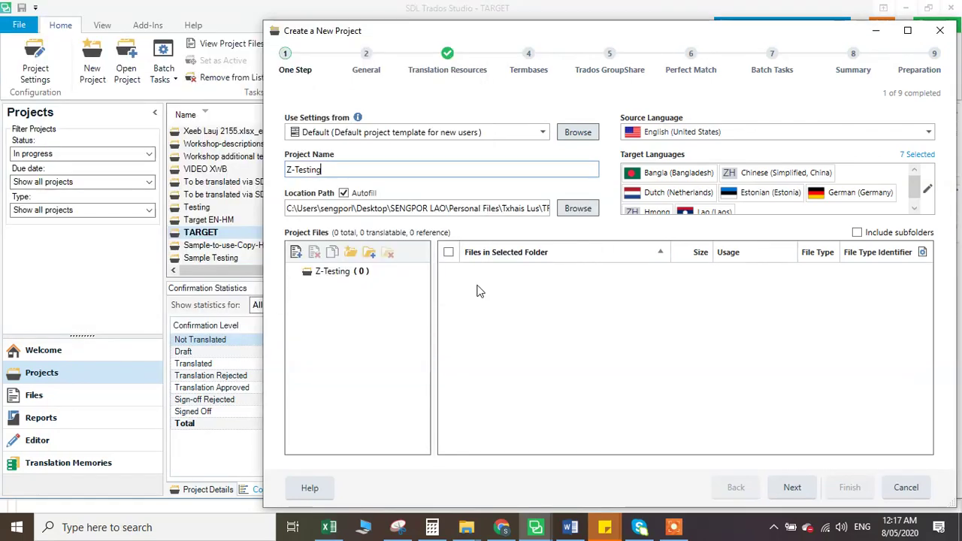
Step: Switch to the Z-Testing folder window in File Explorer
{"action": "mouse_move", "coordinate": [467, 528]}
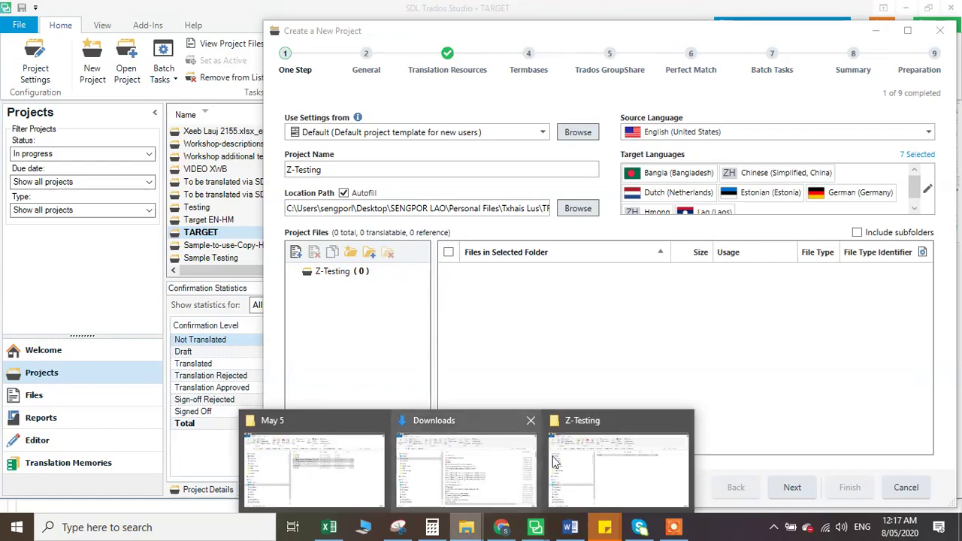
{"action": "left_click", "coordinate": [618, 460]}
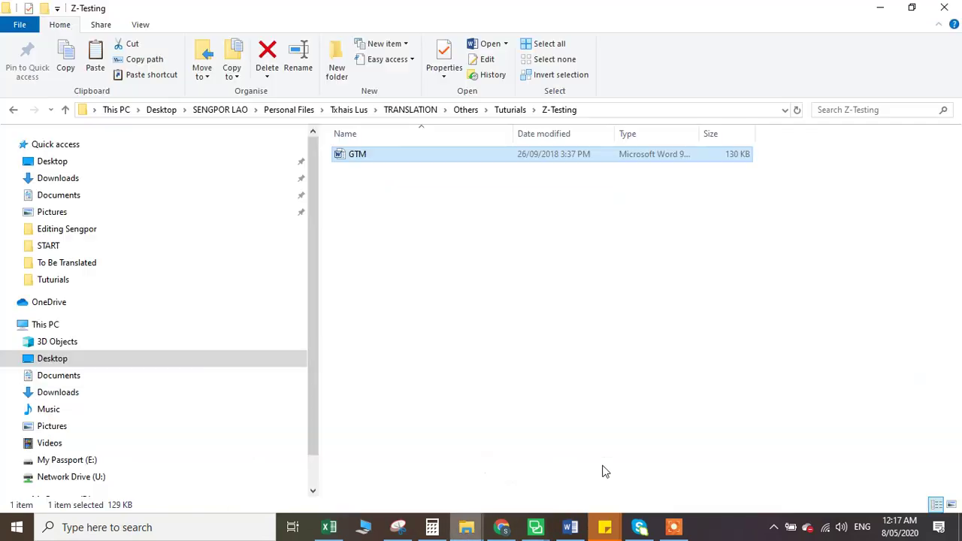
{"action": "left_click", "coordinate": [389, 159]}
{"action": "right_click", "coordinate": [388, 156]}
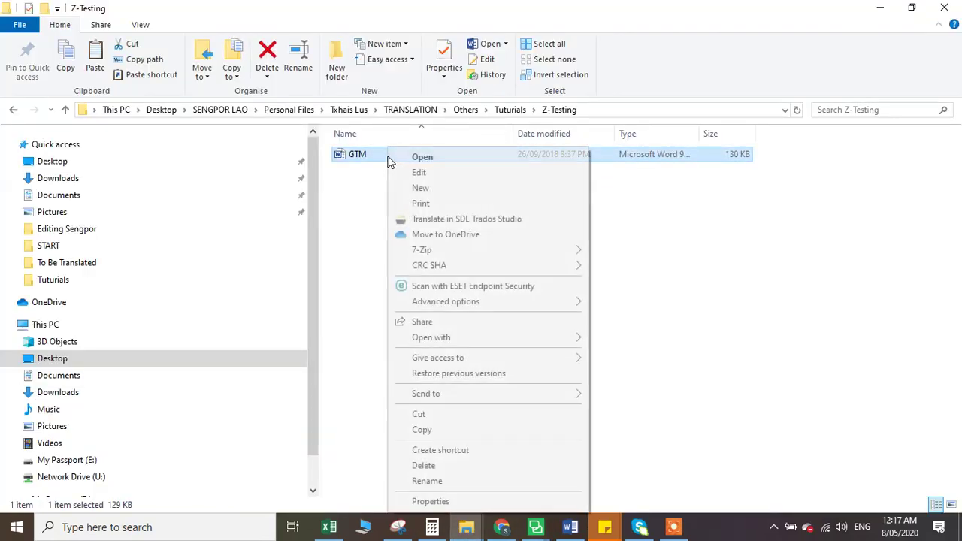
{"action": "left_click", "coordinate": [454, 482]}
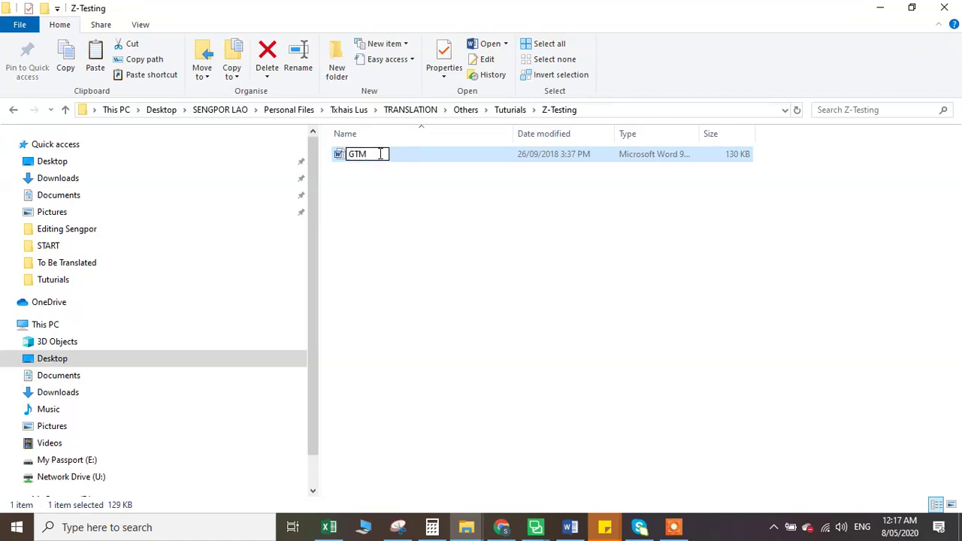
{"action": "left_click", "coordinate": [382, 187]}
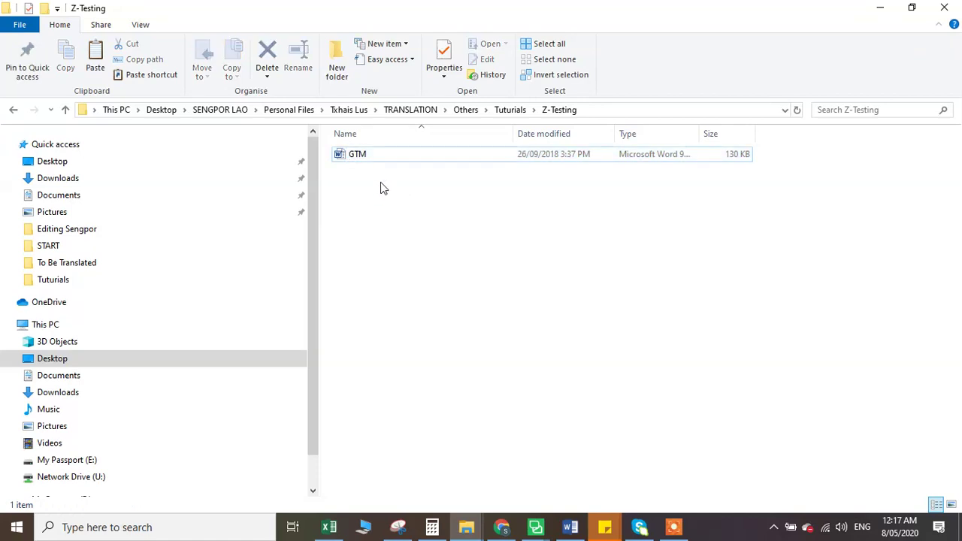
Step: Create a new folder named Z-TEST inside the Z-Testing folder
{"action": "right_click", "coordinate": [382, 186]}
{"action": "mouse_move", "coordinate": [475, 353]}
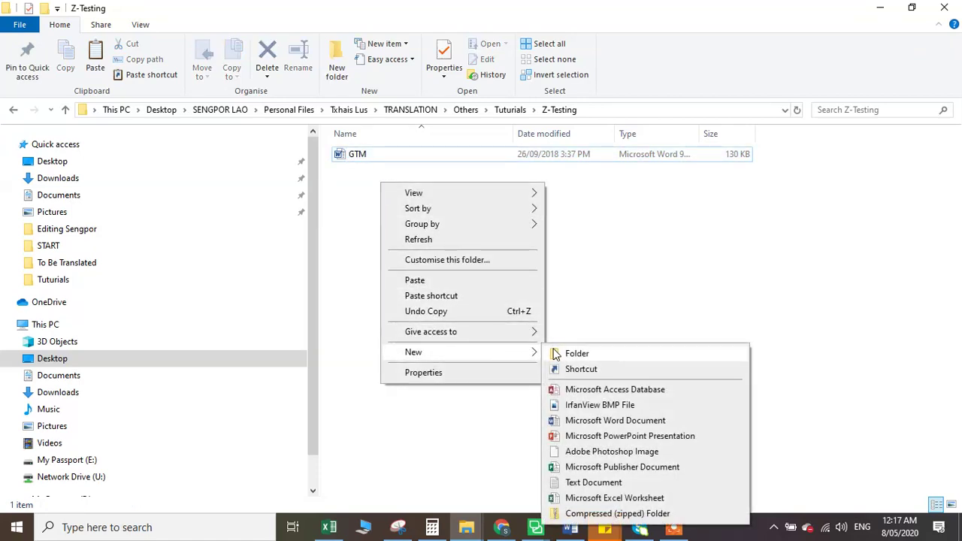
{"action": "left_click", "coordinate": [556, 351]}
{"action": "type", "text": "Z-TEST"}
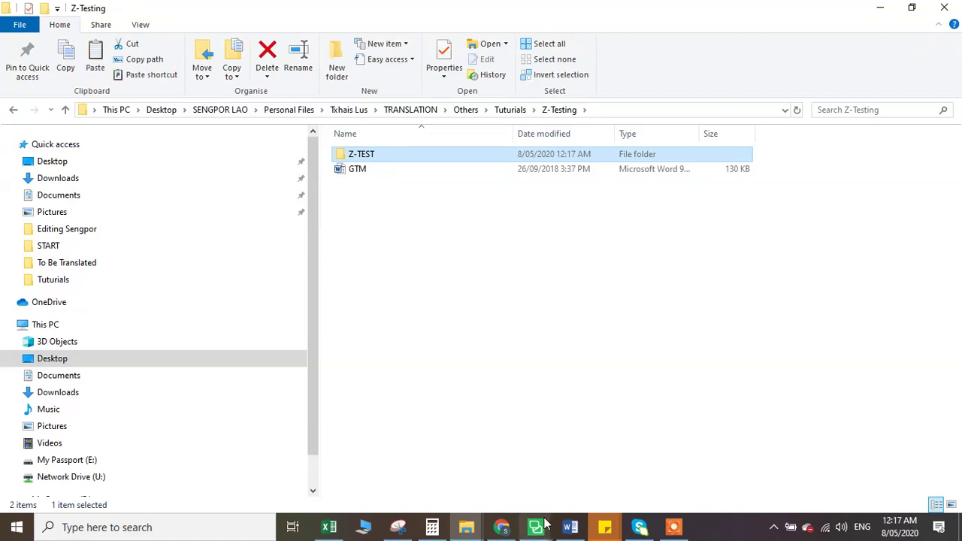
Step: Switch back to SDL Trados Studio and set the project location to Tuturials > Z-Testing > Z-TEST
{"action": "mouse_move", "coordinate": [535, 527]}
{"action": "left_click", "coordinate": [630, 475]}
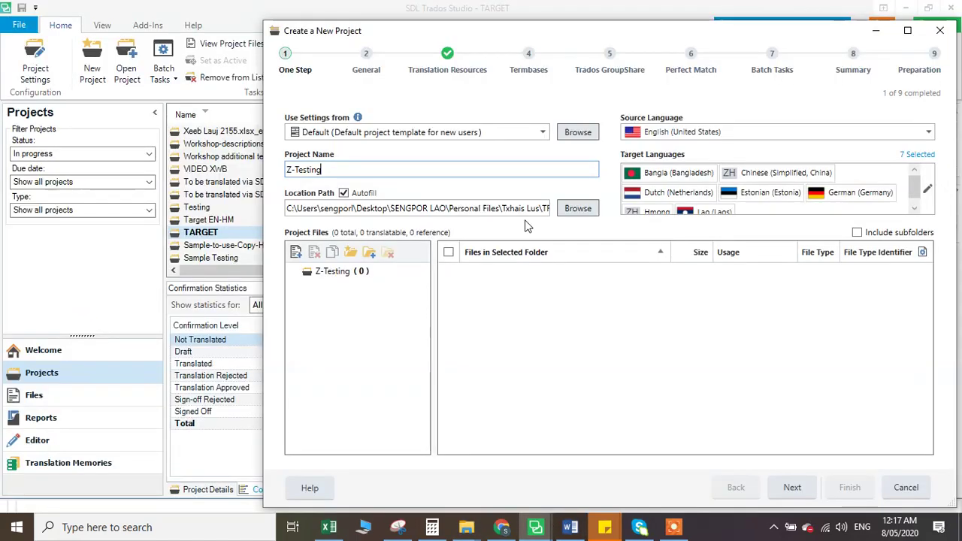
{"action": "left_click", "coordinate": [578, 208]}
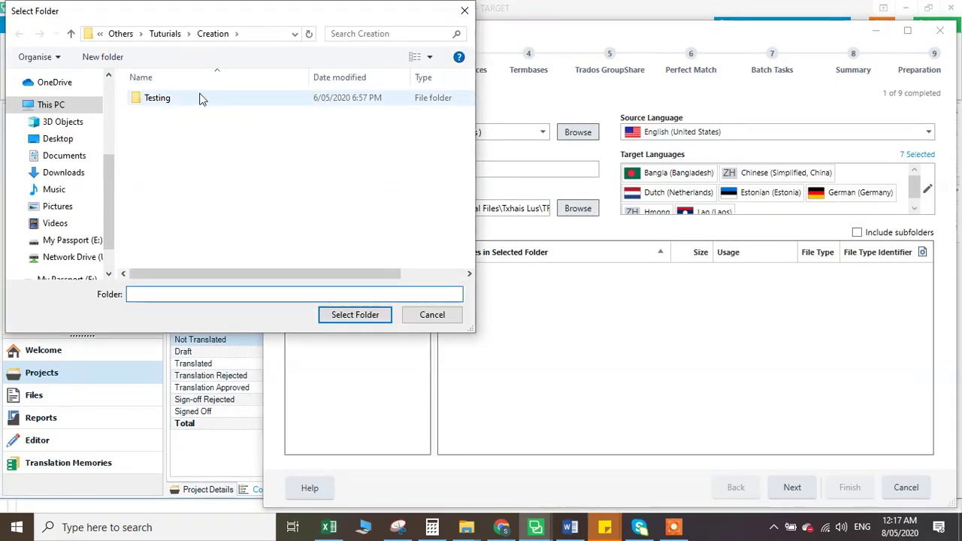
{"action": "left_click", "coordinate": [165, 34]}
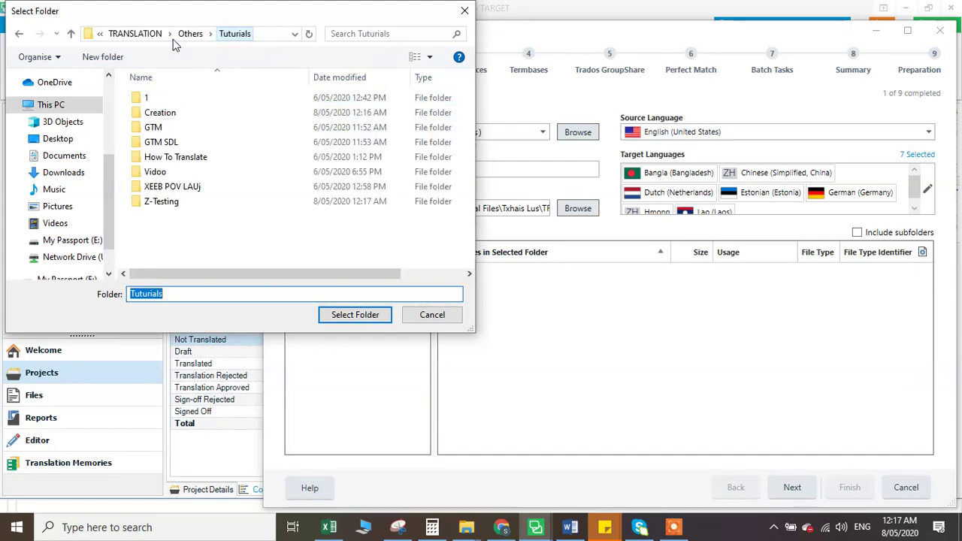
{"action": "double_click", "coordinate": [184, 204]}
{"action": "double_click", "coordinate": [169, 97]}
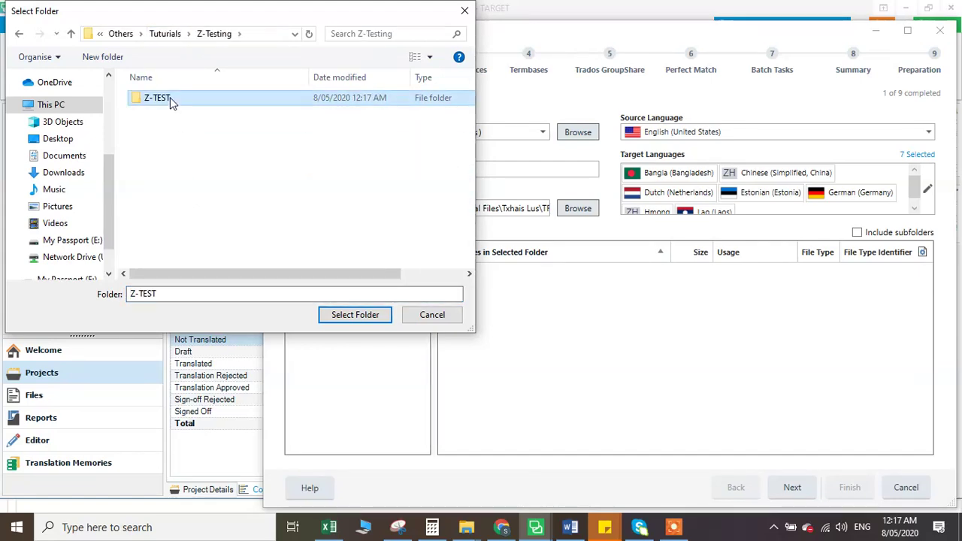
{"action": "left_click", "coordinate": [354, 314]}
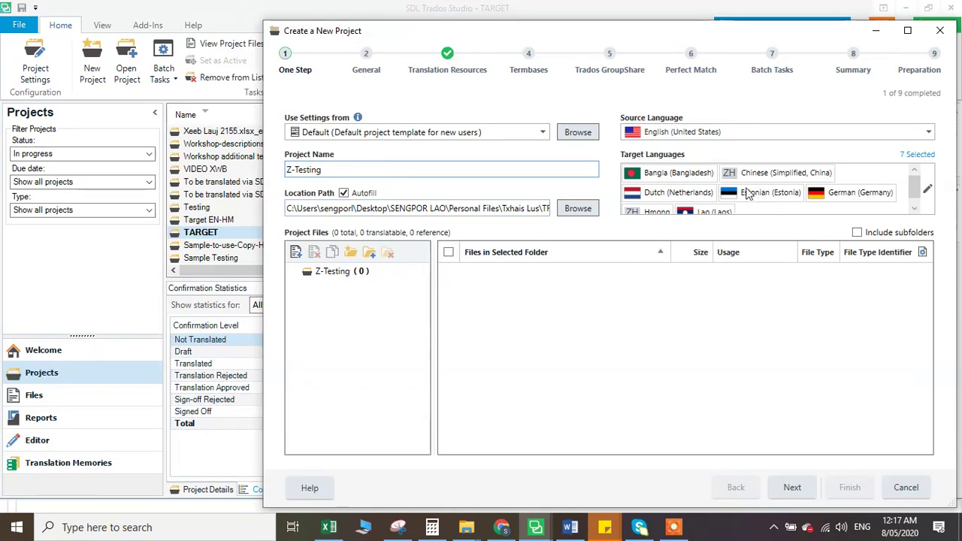
Step: Remove Bangla, Chinese, Dutch, Estonian, Lao and German from the target languages, keeping only Hmong
{"action": "left_click", "coordinate": [697, 180]}
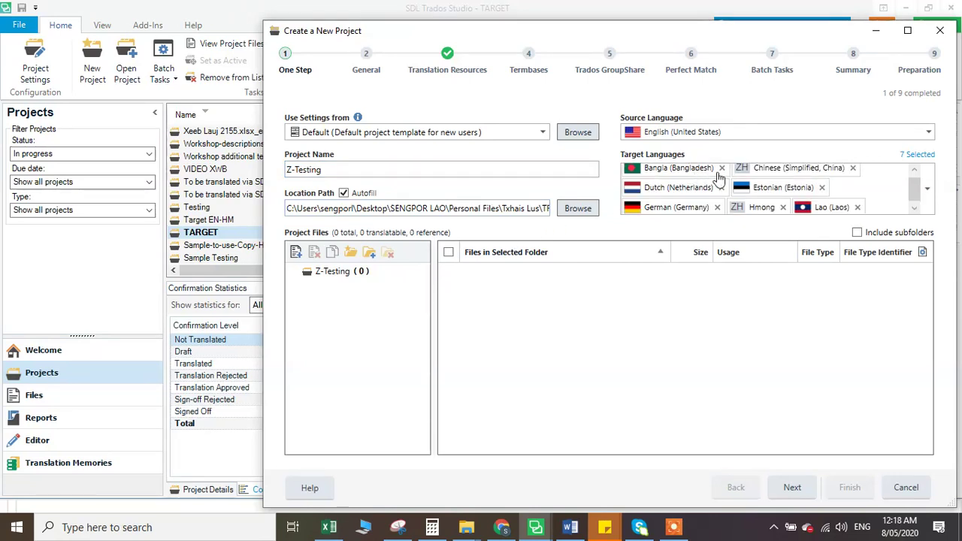
{"action": "left_click", "coordinate": [721, 168]}
{"action": "left_click", "coordinate": [744, 171]}
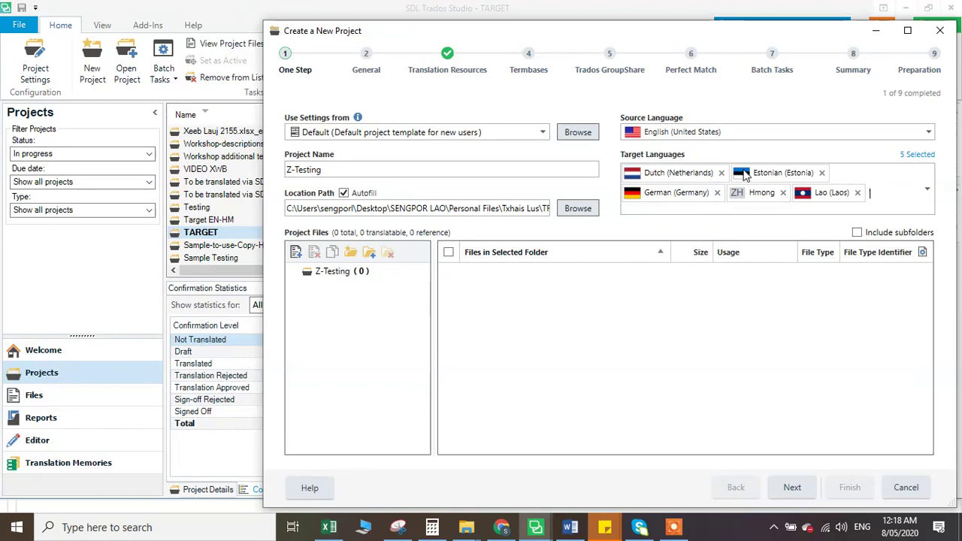
{"action": "left_click", "coordinate": [721, 173]}
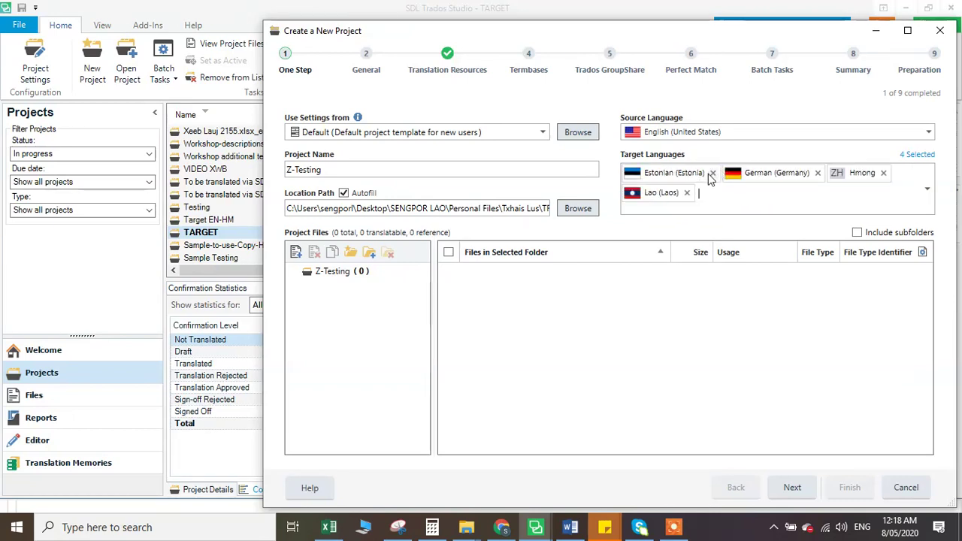
{"action": "left_click", "coordinate": [687, 193]}
{"action": "left_click", "coordinate": [713, 172]}
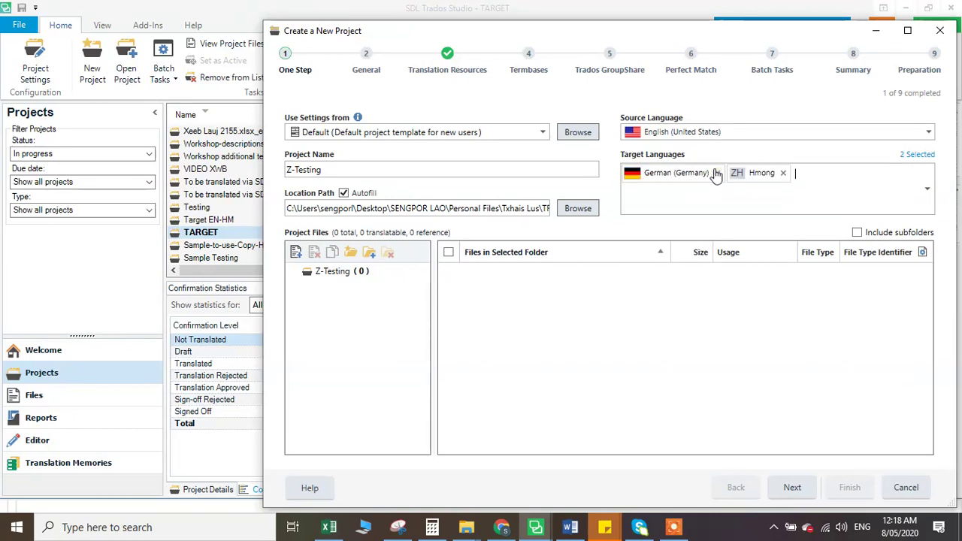
{"action": "left_click", "coordinate": [715, 175]}
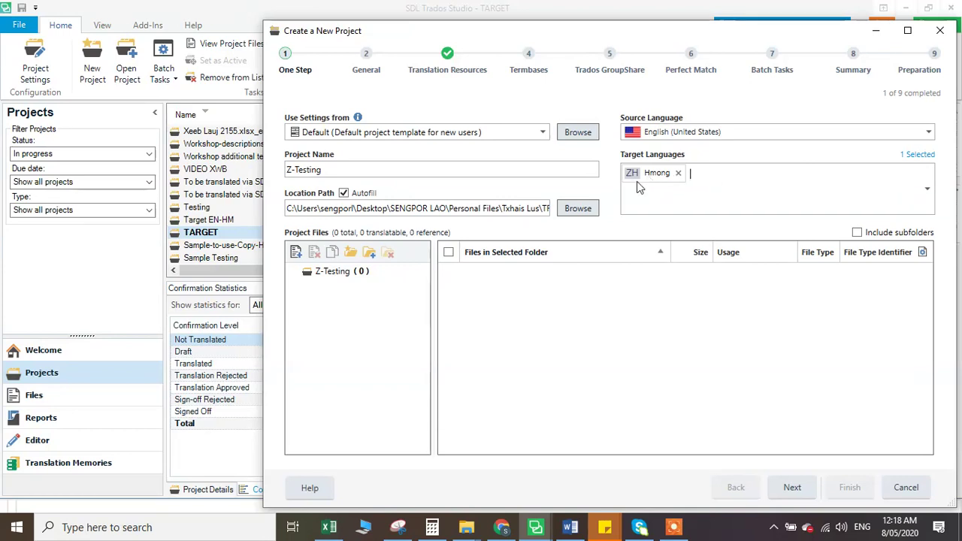
Step: Add the GTM Word document from the Tuturials > Z-Testing folder to the project files
{"action": "left_click", "coordinate": [296, 253]}
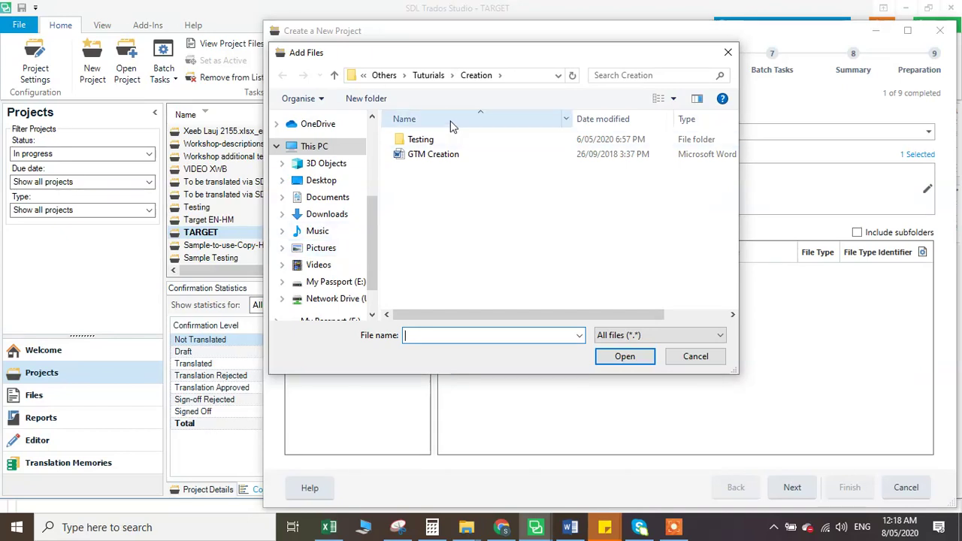
{"action": "left_click", "coordinate": [439, 75]}
{"action": "left_click", "coordinate": [425, 243]}
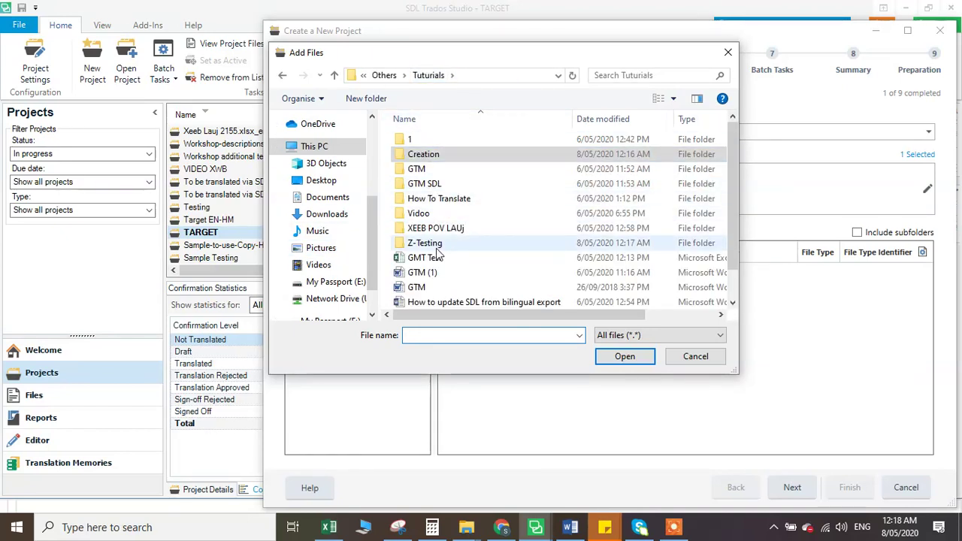
{"action": "double_click", "coordinate": [425, 243]}
{"action": "left_click", "coordinate": [433, 161]}
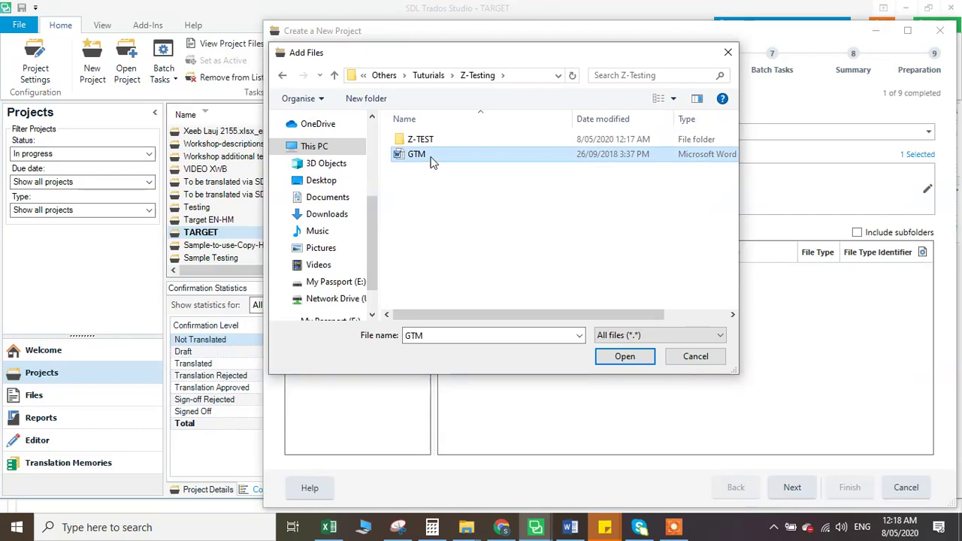
{"action": "left_click", "coordinate": [608, 359]}
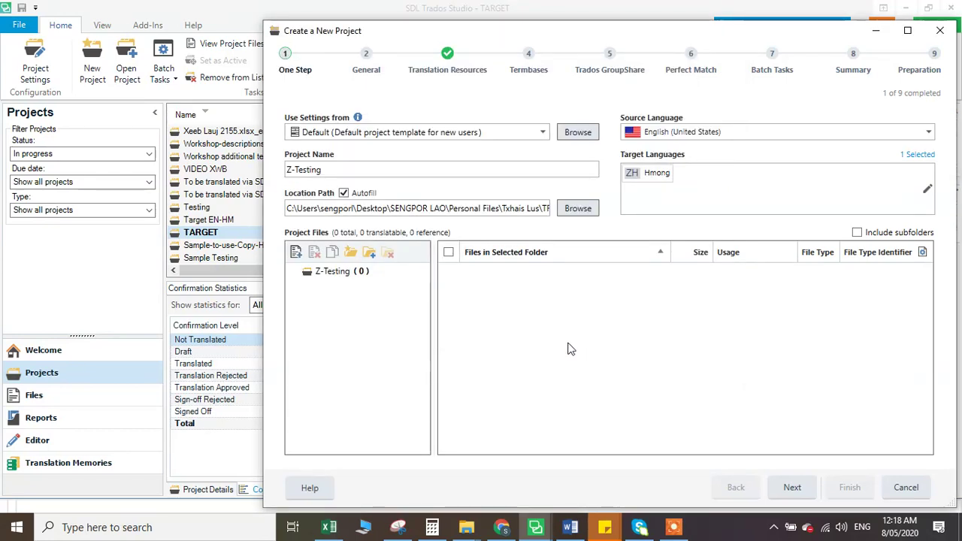
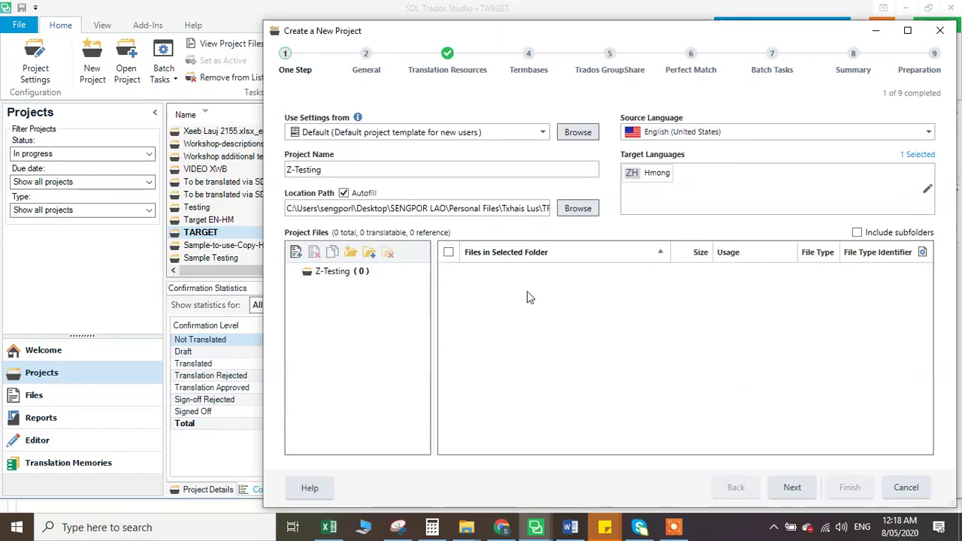
Step: Select GTM.doc in the project files and proceed to the translation resources, leaving the general project settings at their defaults
{"action": "left_click", "coordinate": [792, 490]}
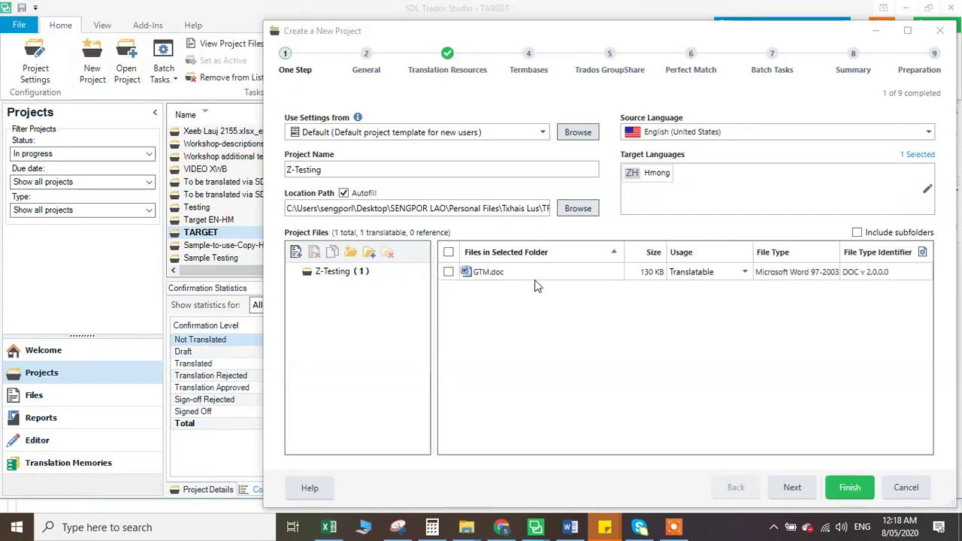
{"action": "left_click", "coordinate": [448, 272]}
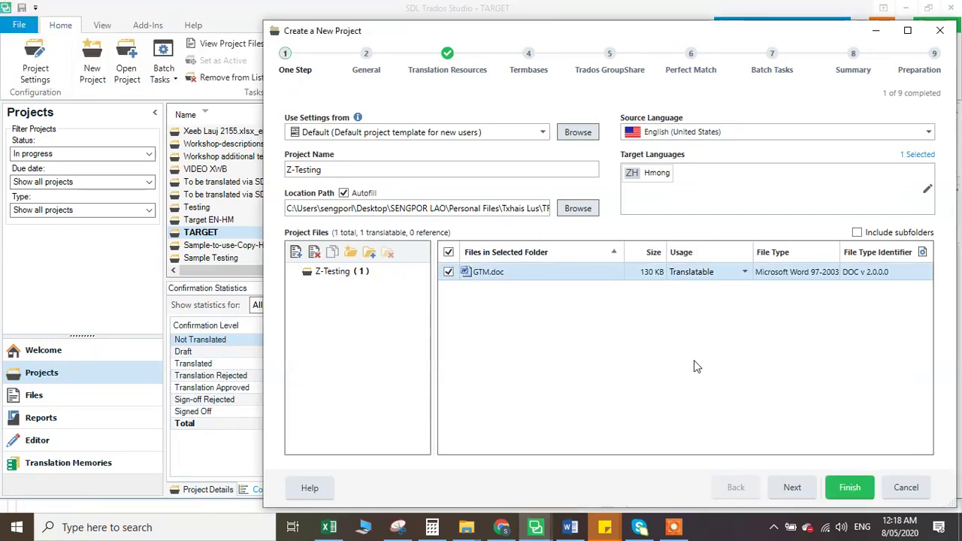
{"action": "left_click", "coordinate": [792, 487]}
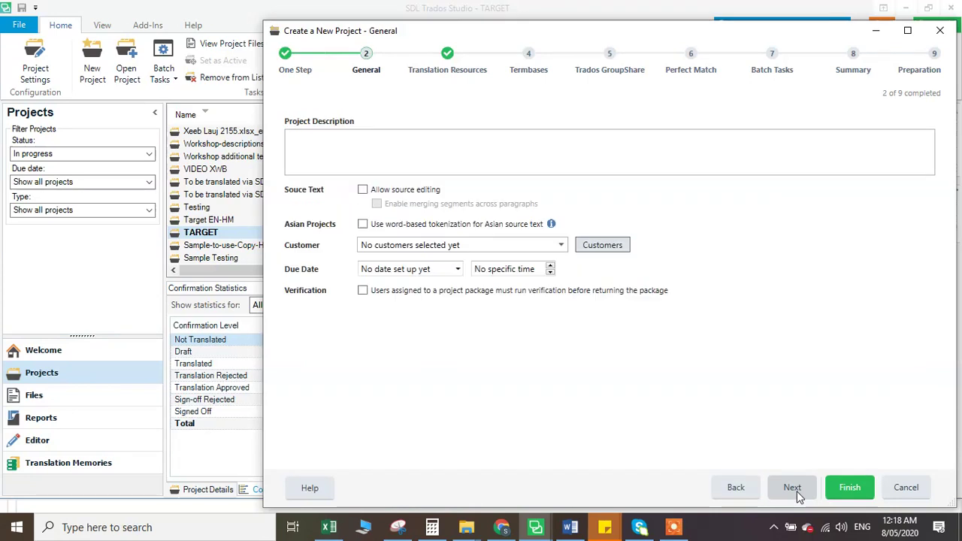
{"action": "left_click", "coordinate": [792, 487]}
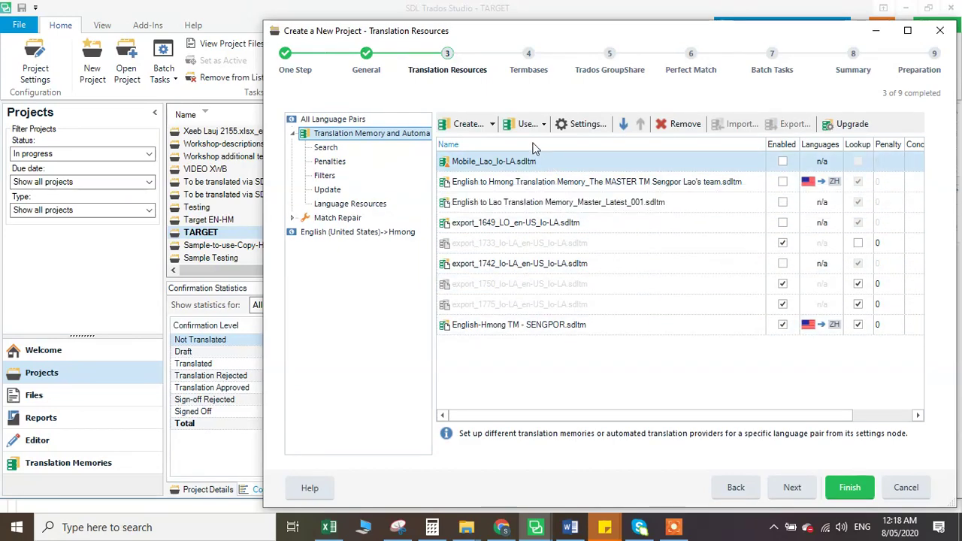
Step: Remove Mobile_Lao_lo-LA.sdltm and the English to Hmong MASTER TM from the project's translation memories
{"action": "left_click", "coordinate": [601, 160]}
{"action": "left_click", "coordinate": [680, 124]}
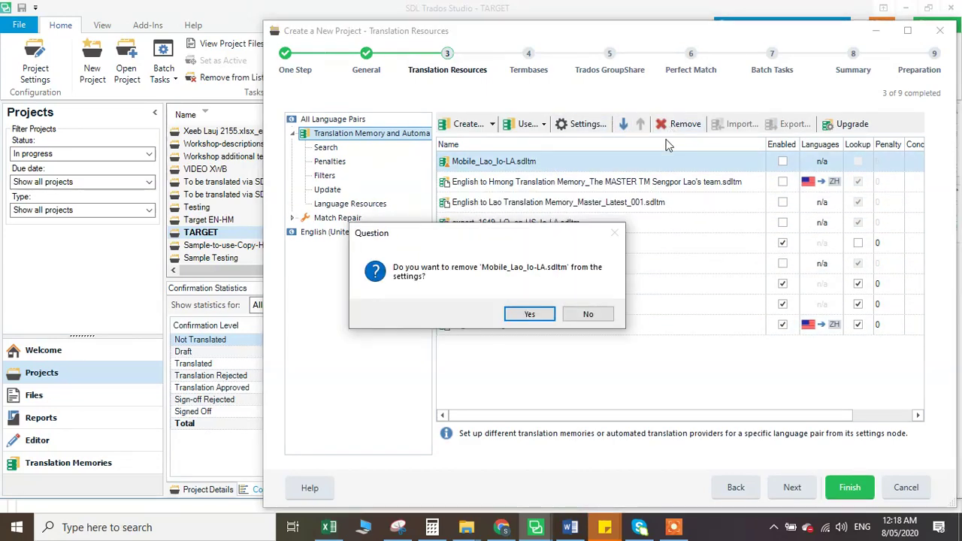
{"action": "left_click", "coordinate": [530, 314]}
{"action": "left_click", "coordinate": [579, 161]}
{"action": "left_click", "coordinate": [662, 130]}
{"action": "left_click", "coordinate": [537, 315]}
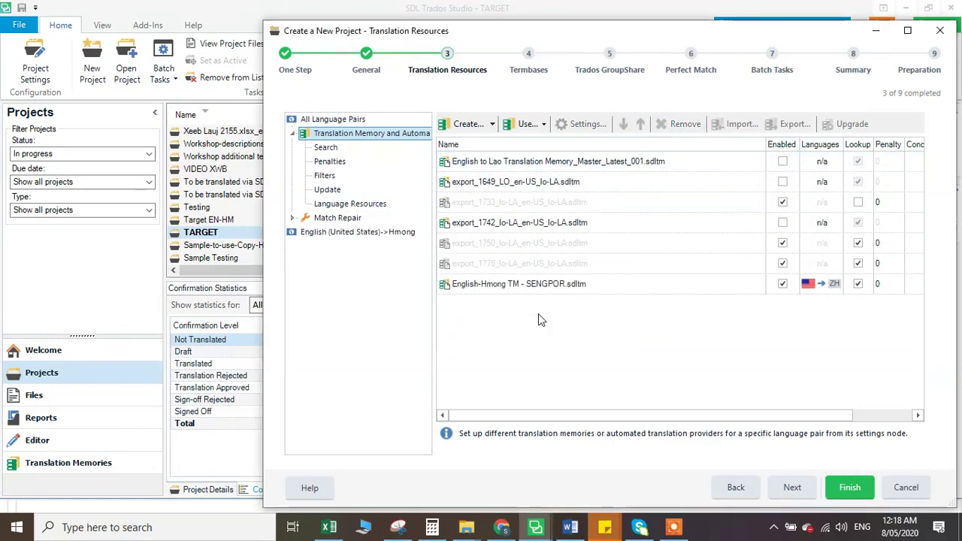
Step: Remove the English to Lao Master_Latest_001, export_1649_LO_en-US_lo-LA and export_1742_lo-LA_en-US_lo-LA translation memories from the project
{"action": "left_click", "coordinate": [655, 163]}
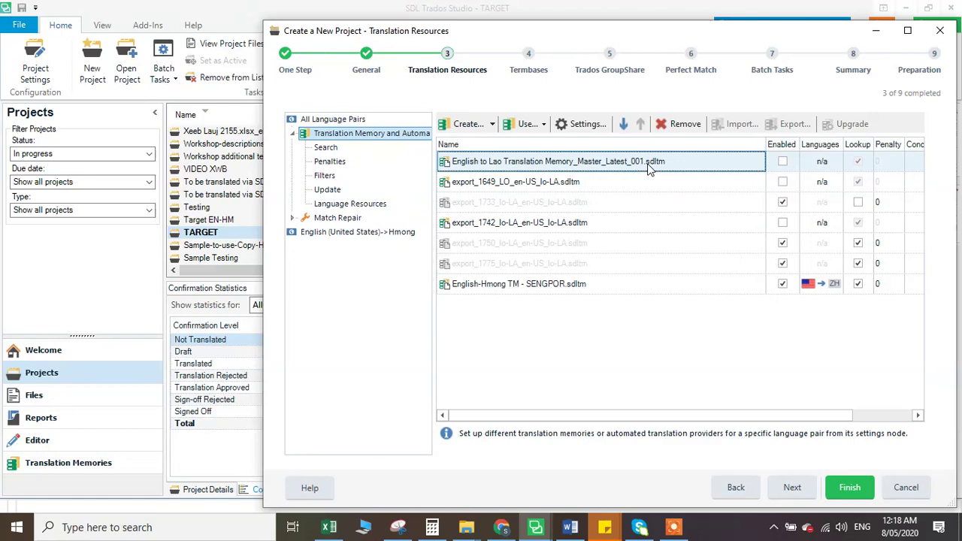
{"action": "left_click", "coordinate": [666, 127]}
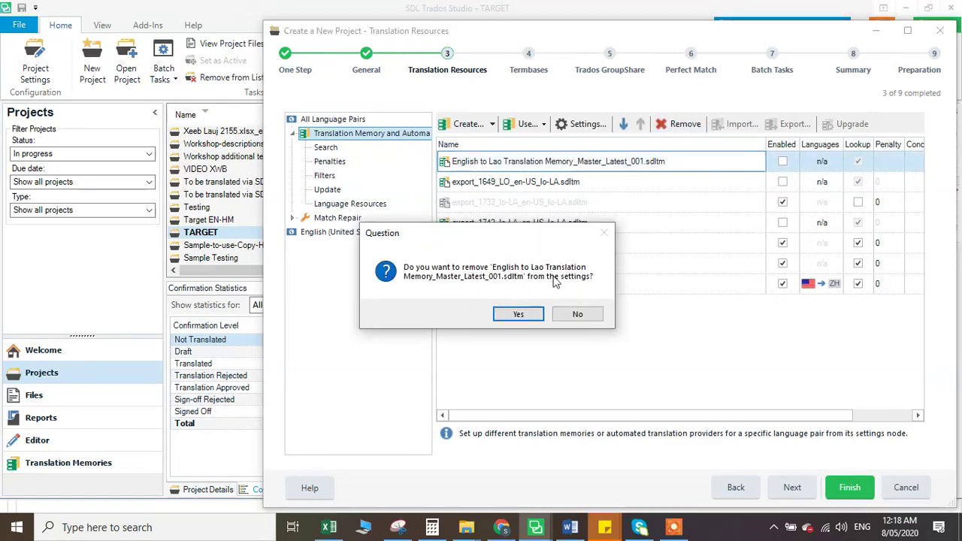
{"action": "left_click", "coordinate": [518, 314]}
{"action": "left_click", "coordinate": [593, 162]}
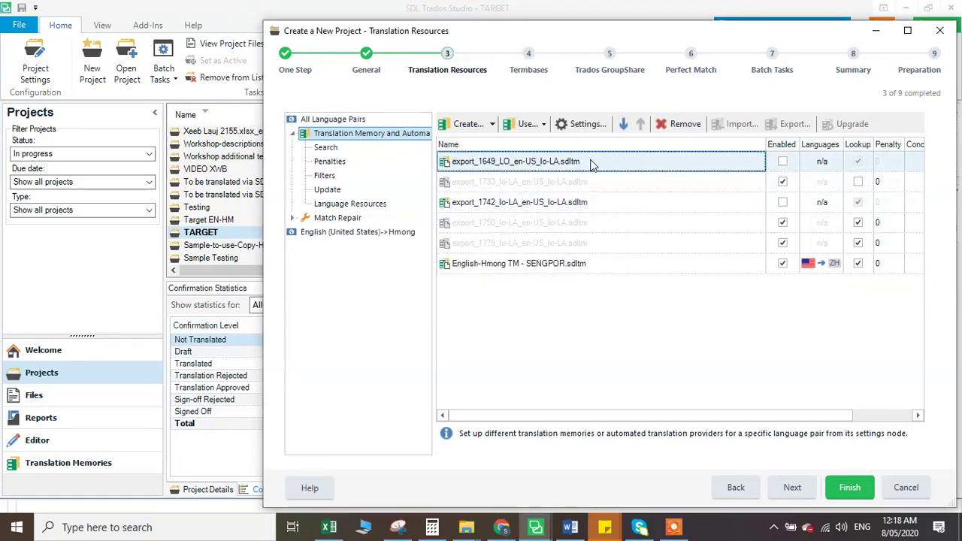
{"action": "left_click", "coordinate": [665, 124]}
{"action": "left_click", "coordinate": [532, 313]}
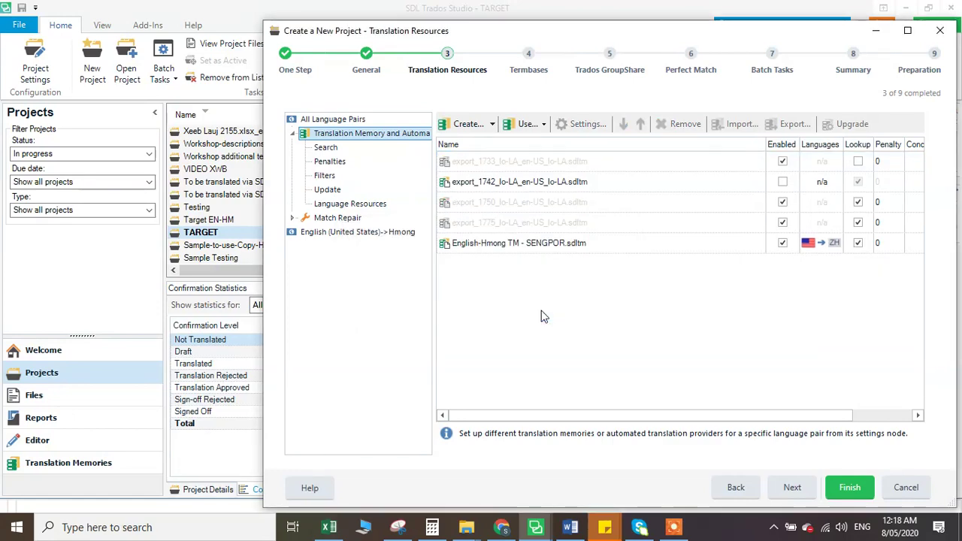
{"action": "left_click", "coordinate": [597, 183]}
{"action": "left_click", "coordinate": [671, 126]}
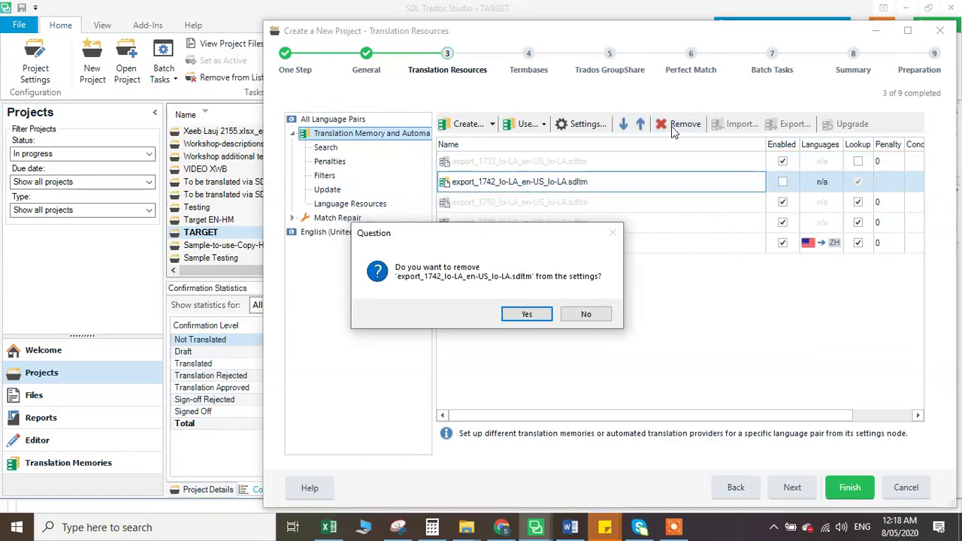
{"action": "left_click", "coordinate": [554, 315]}
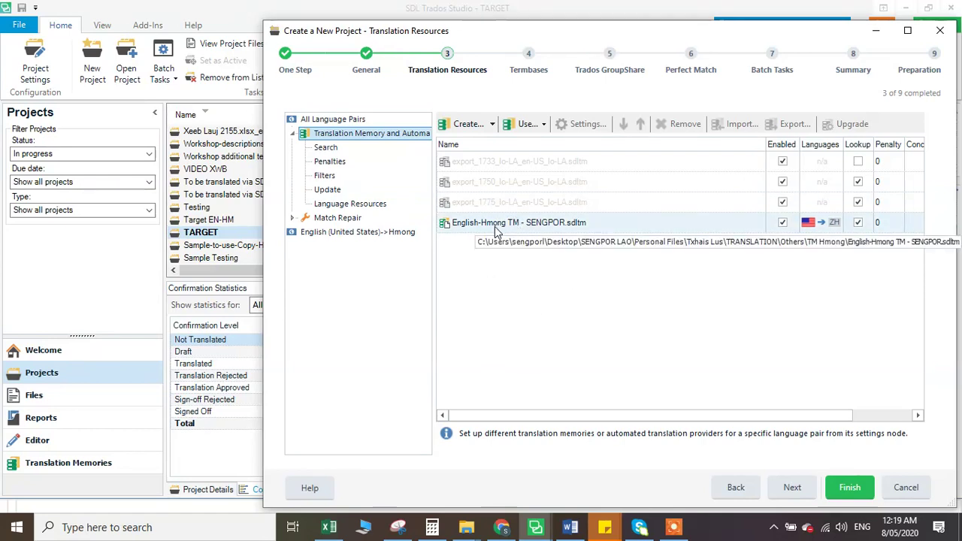
Step: Disable the export_1733, export_1750 and export_1775 translation memories, keep only the English-Hmong TM enabled, and proceed to the termbases
{"action": "left_click", "coordinate": [782, 161]}
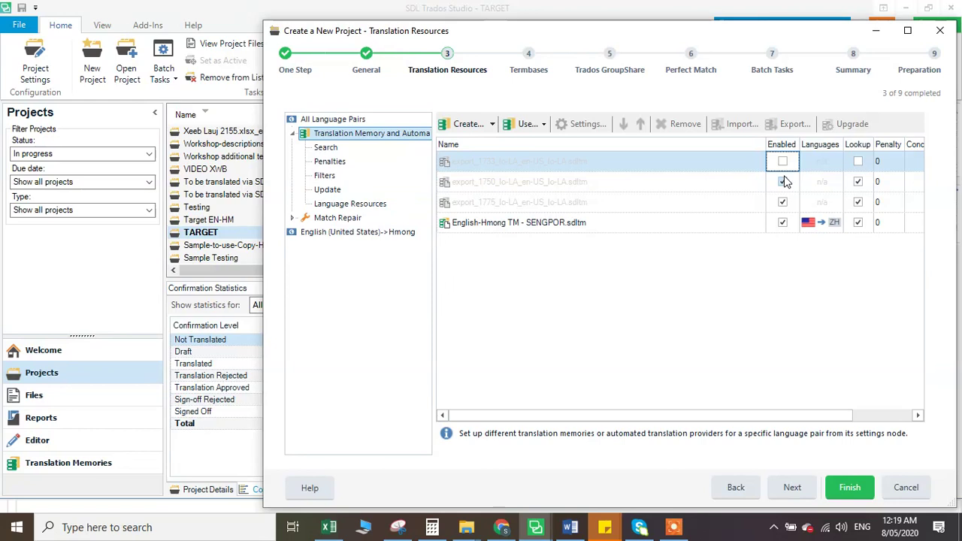
{"action": "left_click", "coordinate": [783, 182]}
{"action": "left_click", "coordinate": [782, 202]}
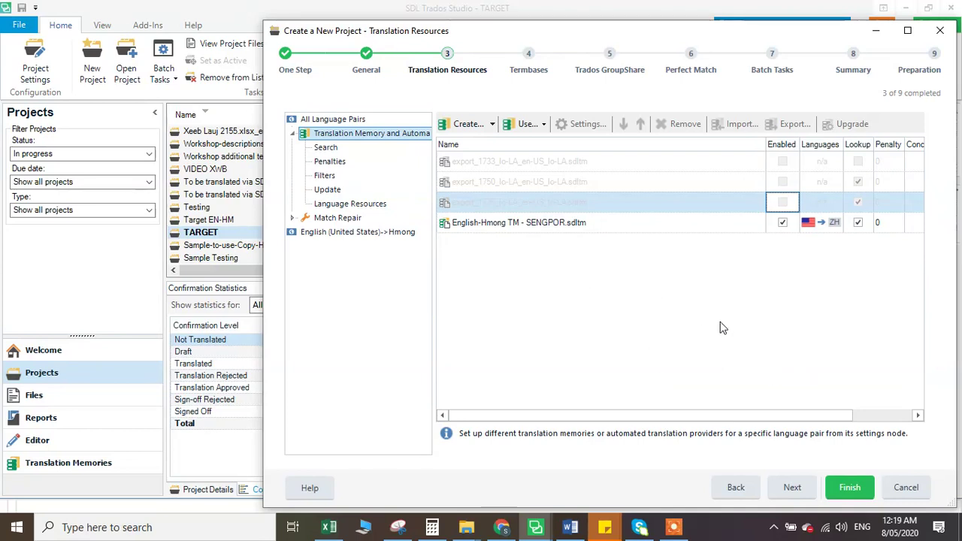
{"action": "left_click", "coordinate": [613, 223]}
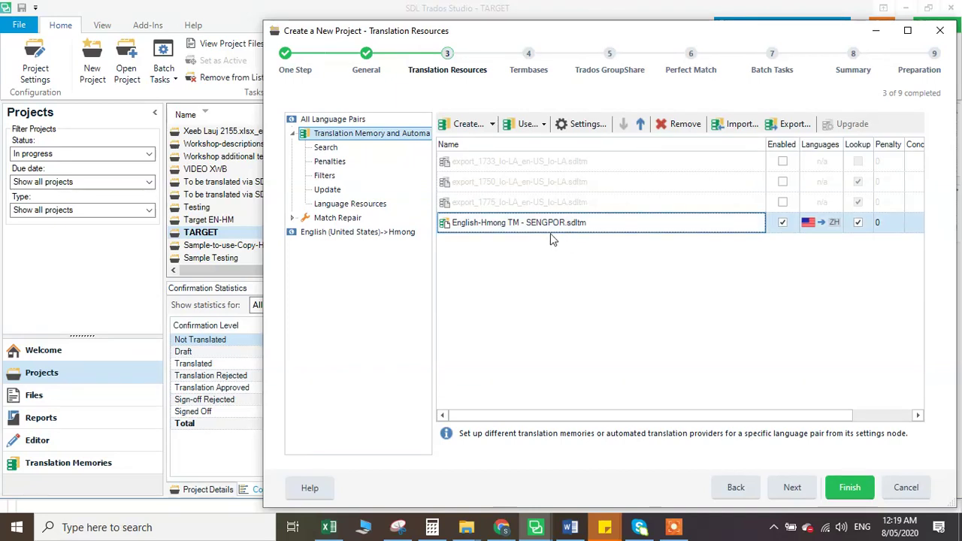
{"action": "left_click", "coordinate": [793, 487]}
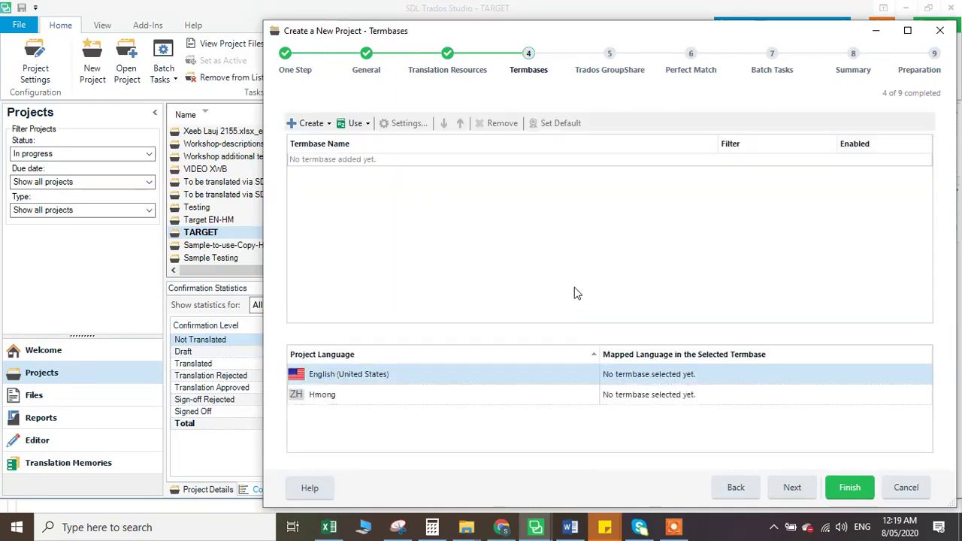
Step: Add the two English to Hmong Glossary files from the TM folder as file-based MultiTerm termbases
{"action": "left_click", "coordinate": [357, 125]}
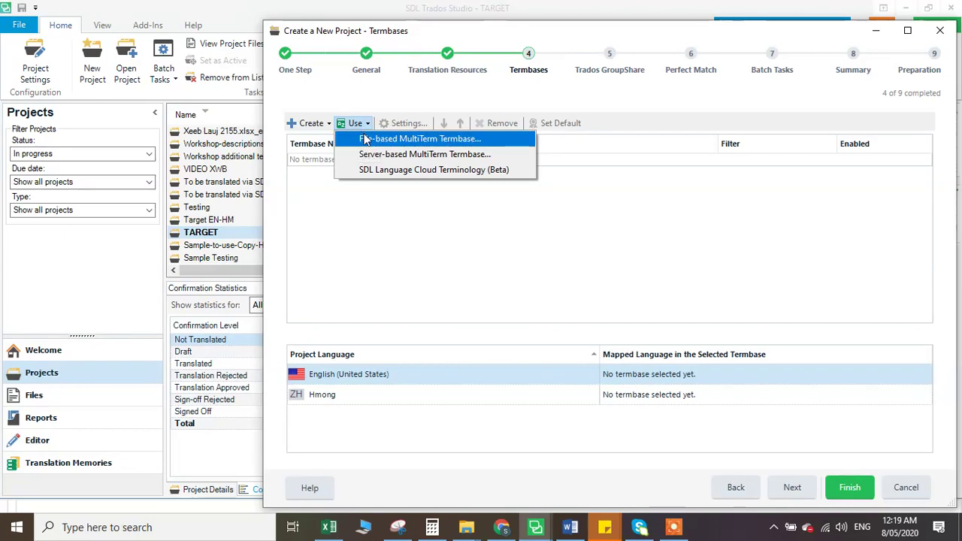
{"action": "left_click", "coordinate": [367, 139]}
{"action": "left_click_drag", "start_coordinate": [476, 200], "coordinate": [442, 135]}
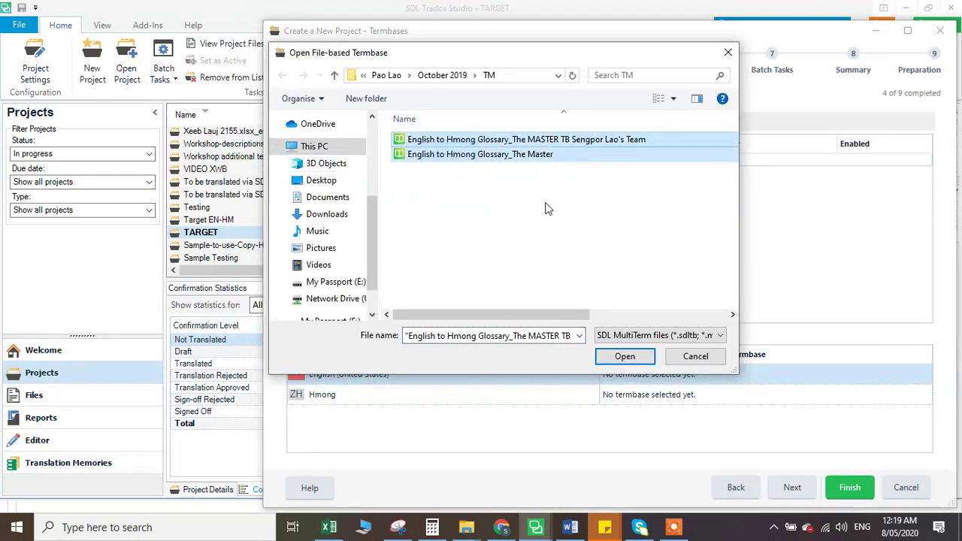
{"action": "left_click", "coordinate": [625, 356]}
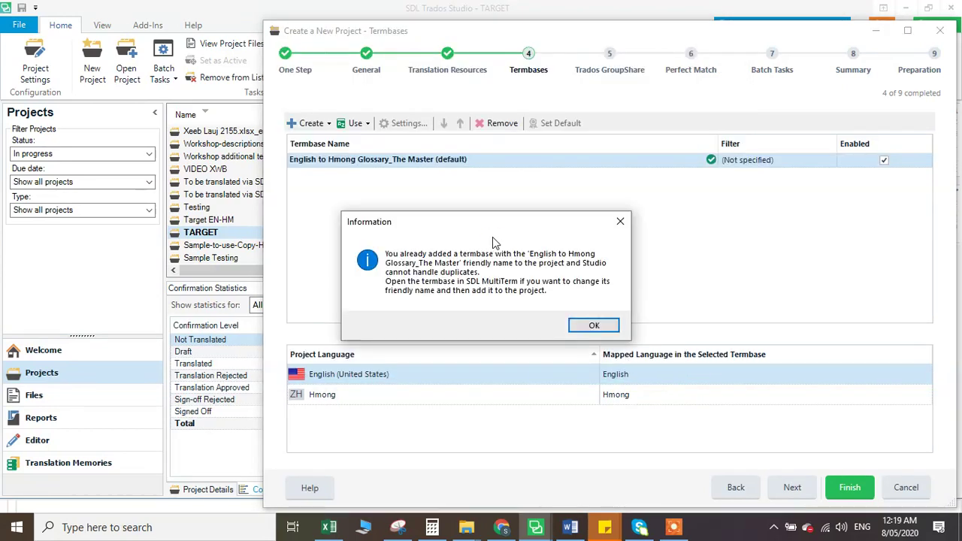
{"action": "left_click", "coordinate": [593, 325]}
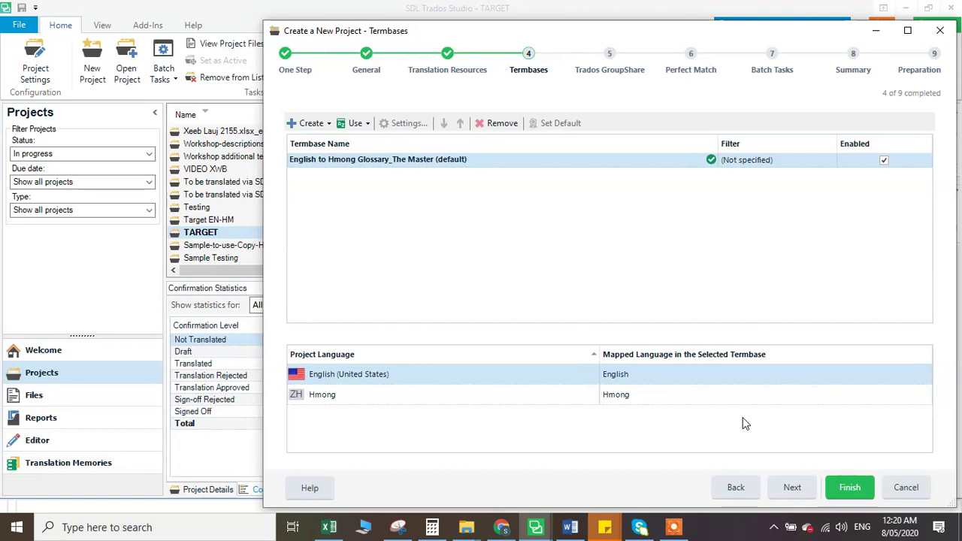
Step: Keep the default GroupShare, Perfect Match and Prepare without project TM settings, finish creating the project, and close the wizard
{"action": "left_click", "coordinate": [792, 487]}
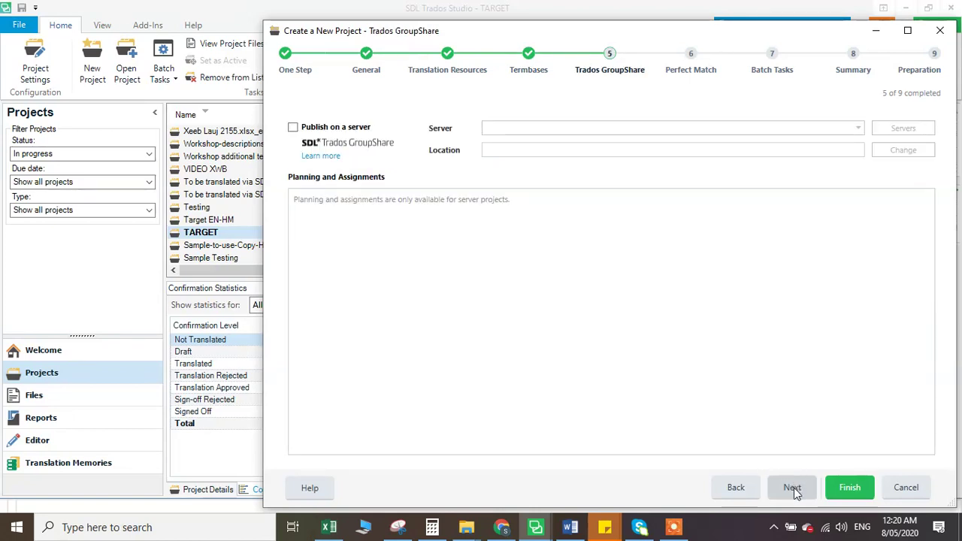
{"action": "left_click", "coordinate": [792, 488]}
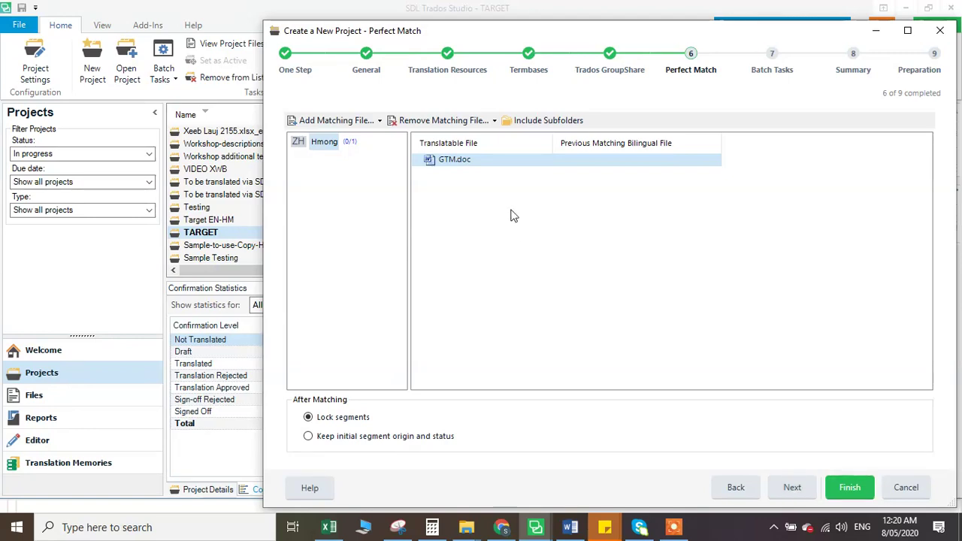
{"action": "left_click", "coordinate": [792, 487]}
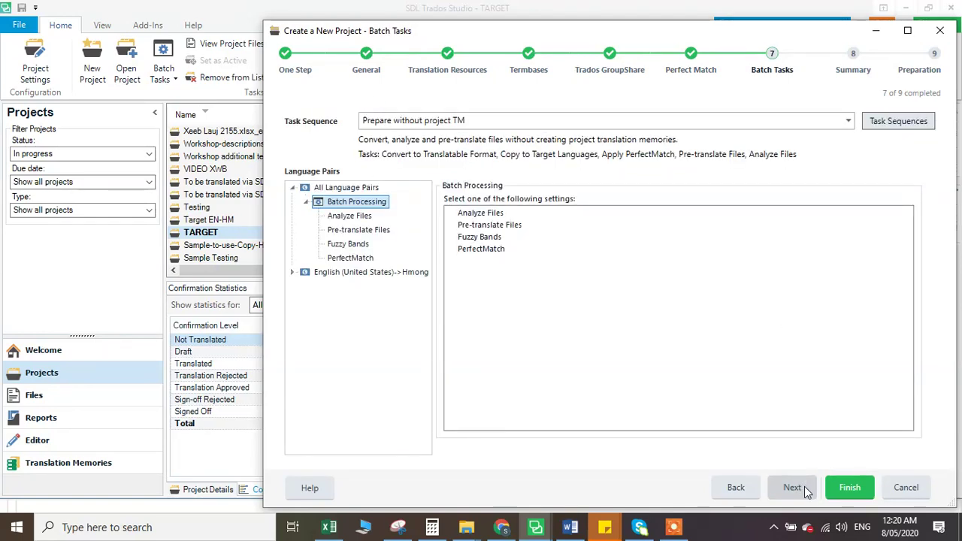
{"action": "left_click", "coordinate": [797, 487]}
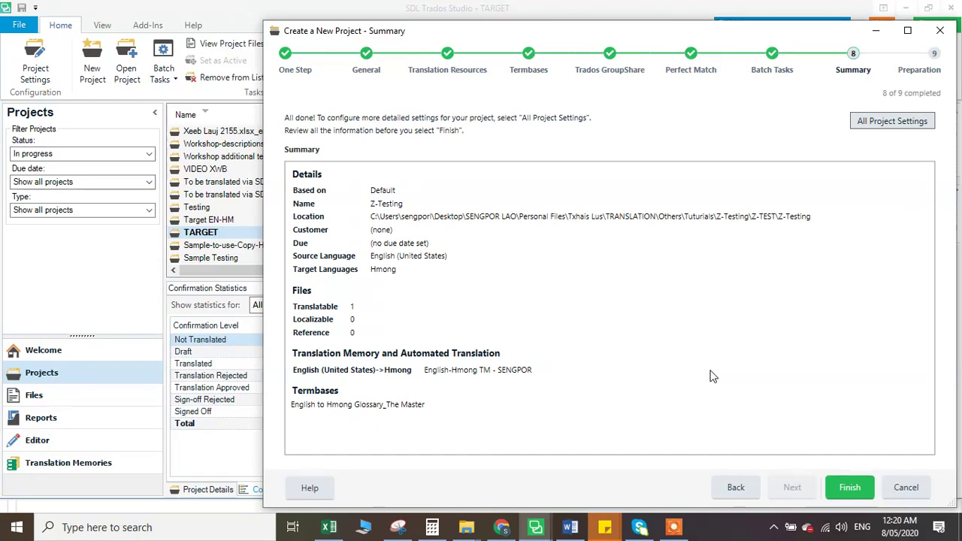
{"action": "left_click", "coordinate": [849, 488]}
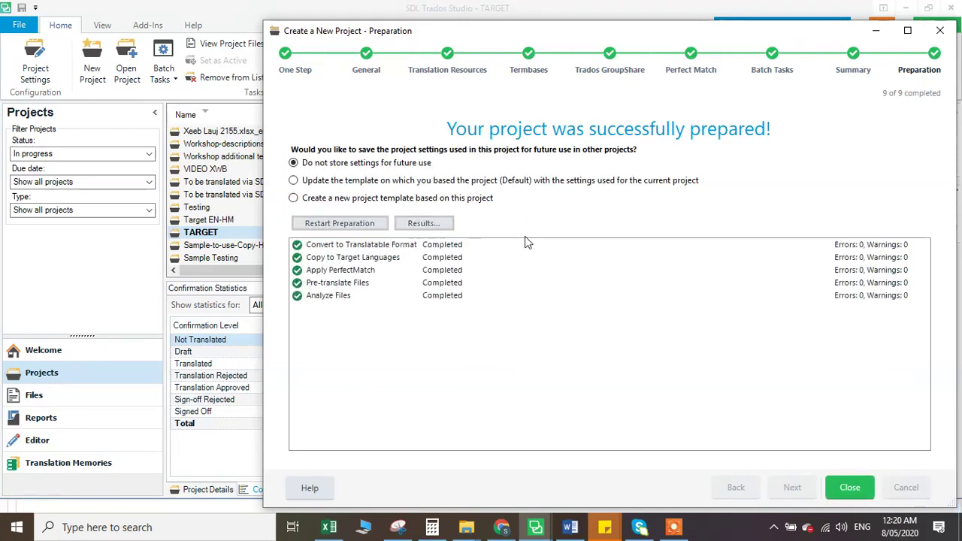
{"action": "left_click", "coordinate": [850, 488]}
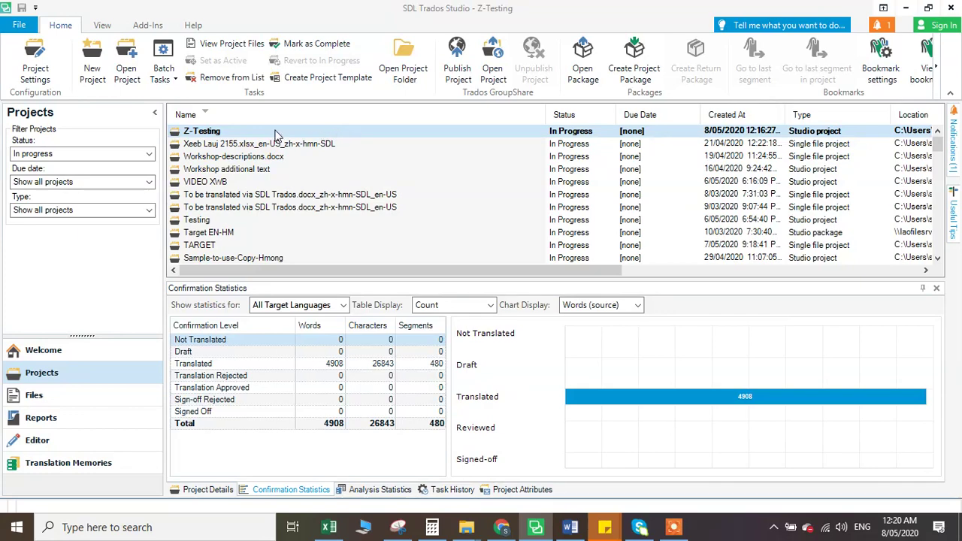
Step: Open GTM.doc.sdlxliff from the Z-Testing project for translation
{"action": "double_click", "coordinate": [252, 136]}
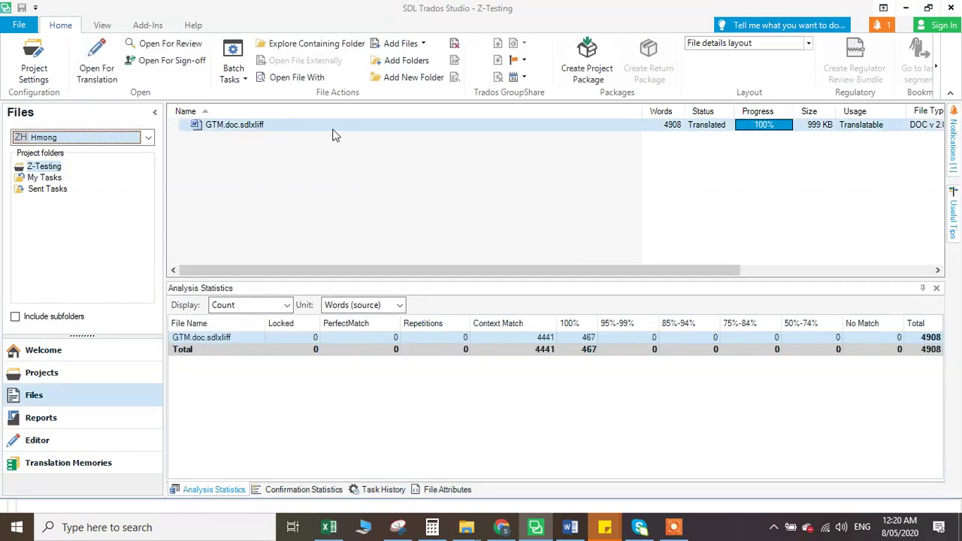
{"action": "double_click", "coordinate": [334, 126]}
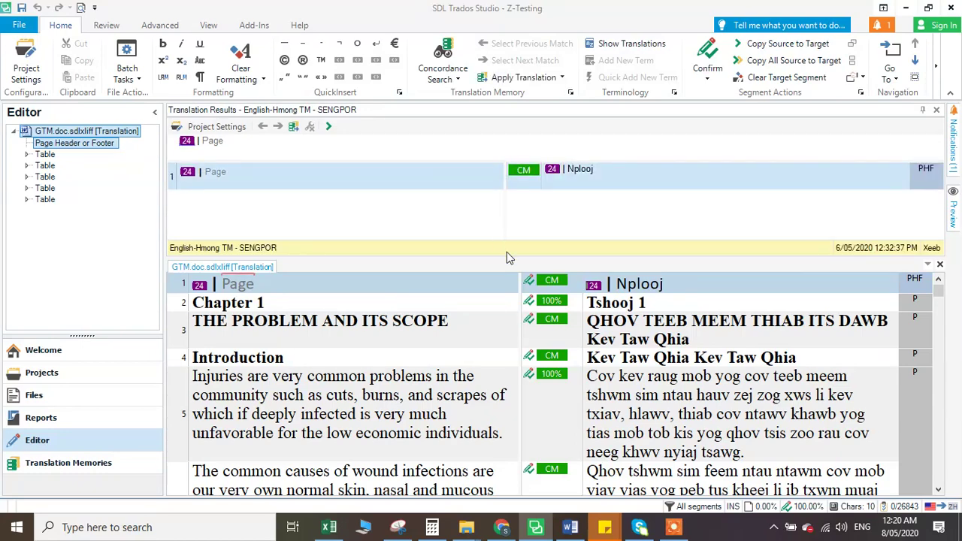
Step: Examine the match scores of the first segments and compare their English source text with the pre-translated Hmong text
{"action": "mouse_move", "coordinate": [558, 289]}
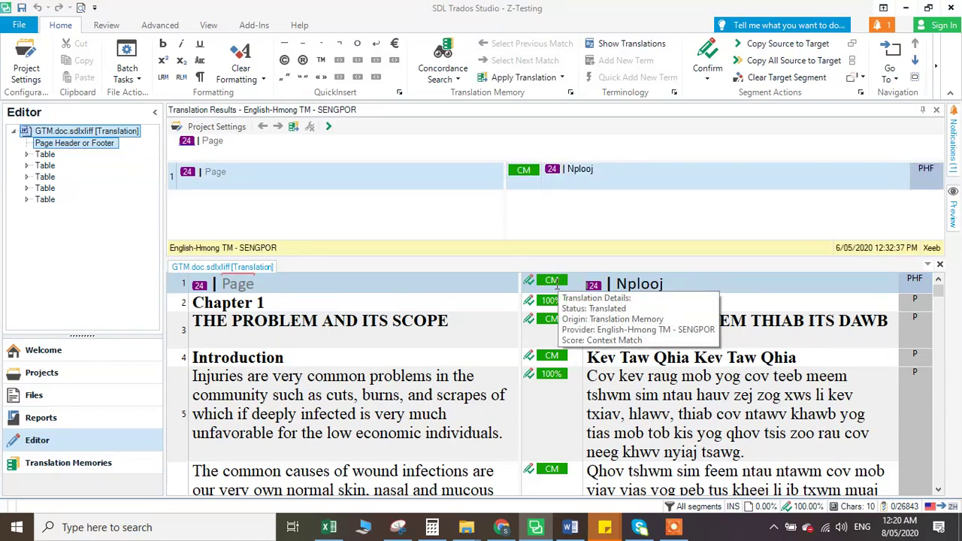
{"action": "mouse_move", "coordinate": [545, 309]}
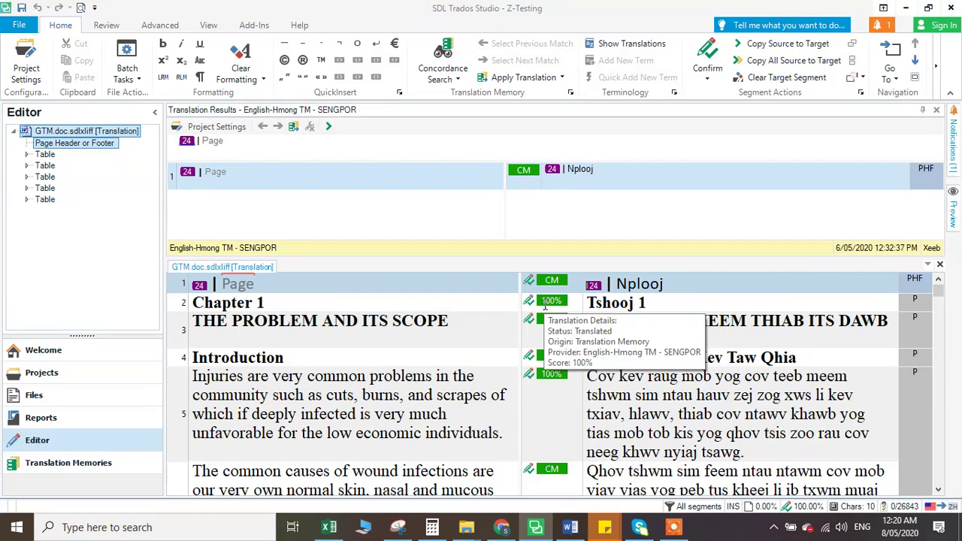
{"action": "scroll", "coordinate": [665, 385], "scroll_direction": "down", "scroll_amount": 4}
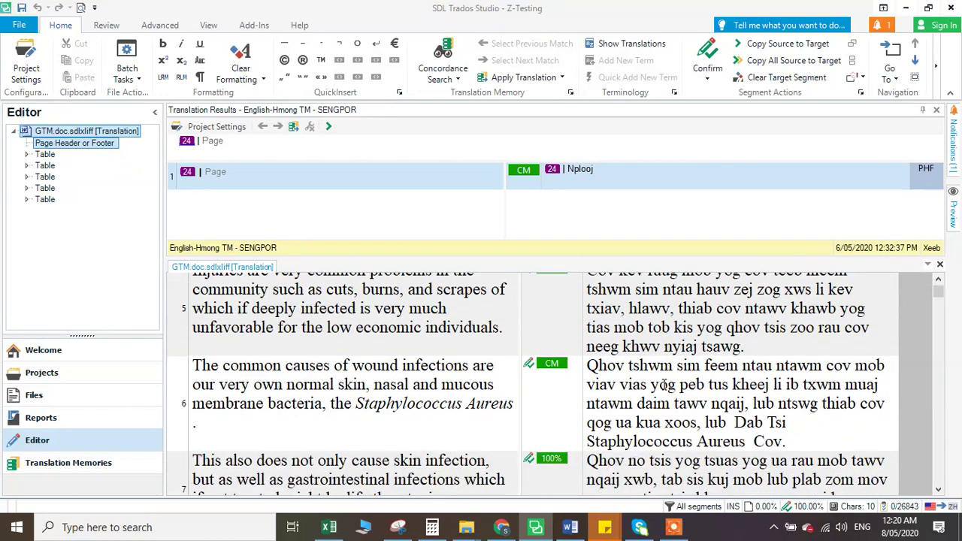
{"action": "scroll", "coordinate": [665, 385], "scroll_direction": "up", "scroll_amount": 3}
{"action": "scroll", "coordinate": [664, 385], "scroll_direction": "up", "scroll_amount": 2}
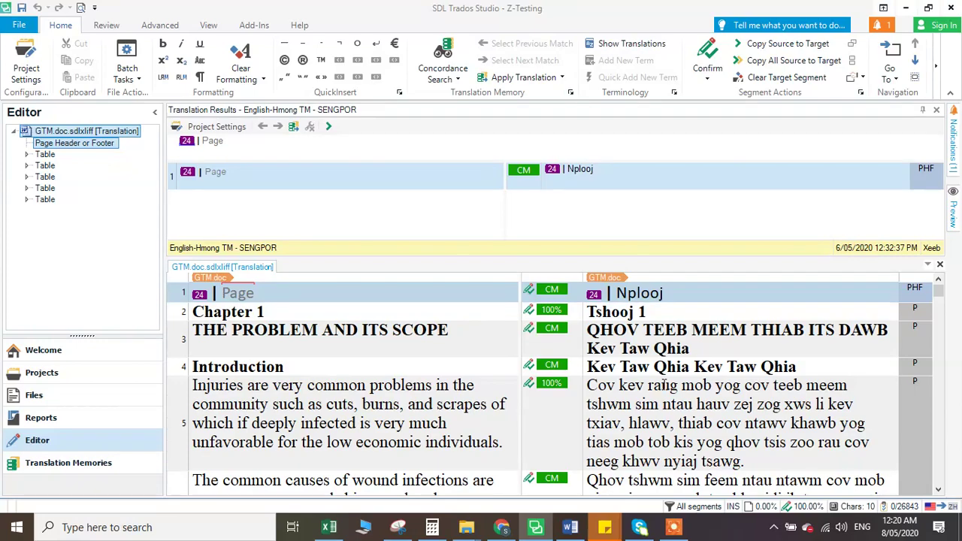
{"action": "scroll", "coordinate": [664, 384], "scroll_direction": "down", "scroll_amount": 6}
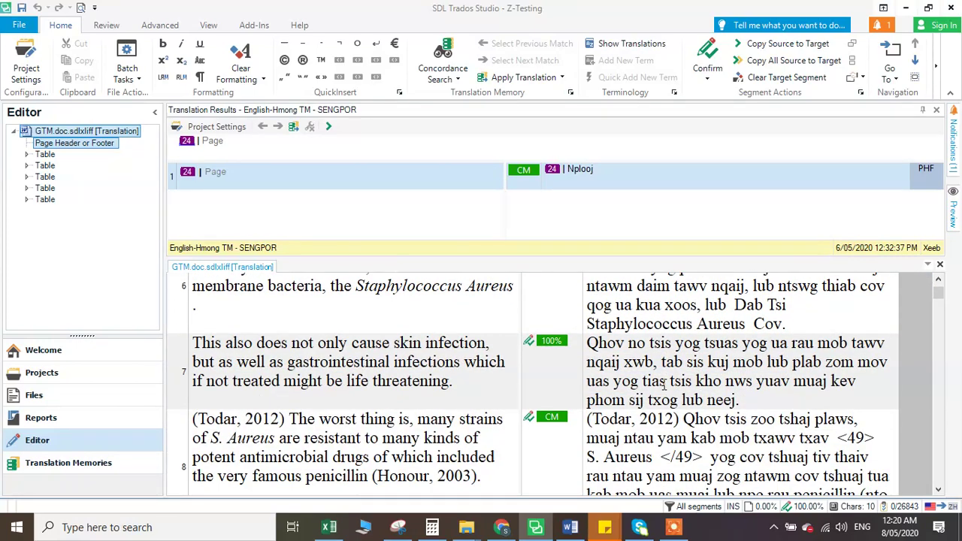
{"action": "scroll", "coordinate": [664, 385], "scroll_direction": "up", "scroll_amount": 6}
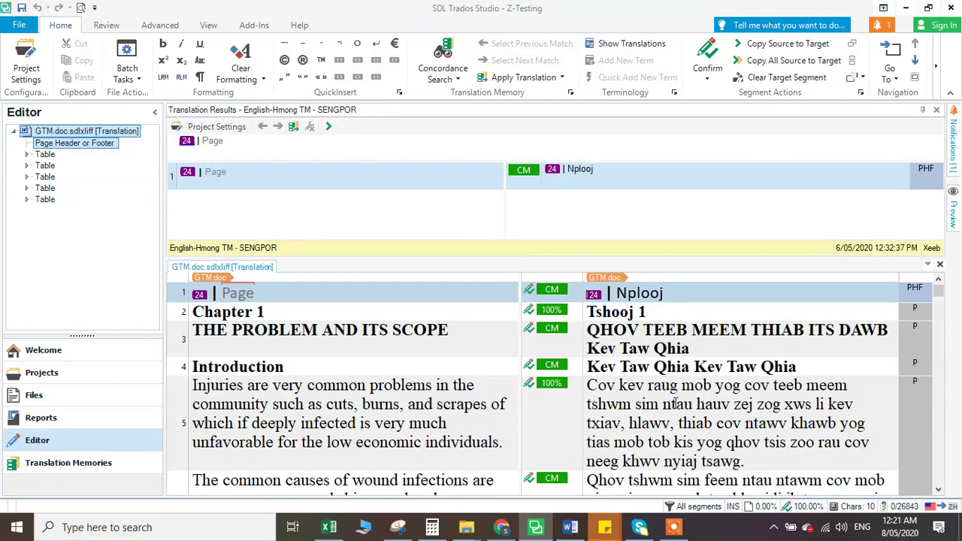
{"action": "scroll", "coordinate": [675, 404], "scroll_direction": "down", "scroll_amount": 1}
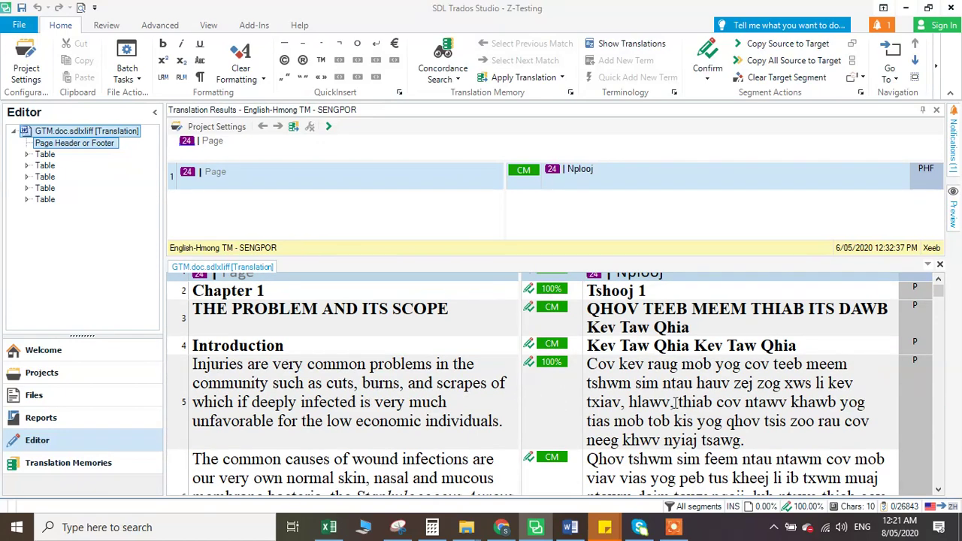
Step: Examine segments 5 to 8 and the translation memory match for segment 7 about skin infection
{"action": "scroll", "coordinate": [675, 403], "scroll_direction": "down", "scroll_amount": 2}
{"action": "scroll", "coordinate": [674, 404], "scroll_direction": "down", "scroll_amount": 6}
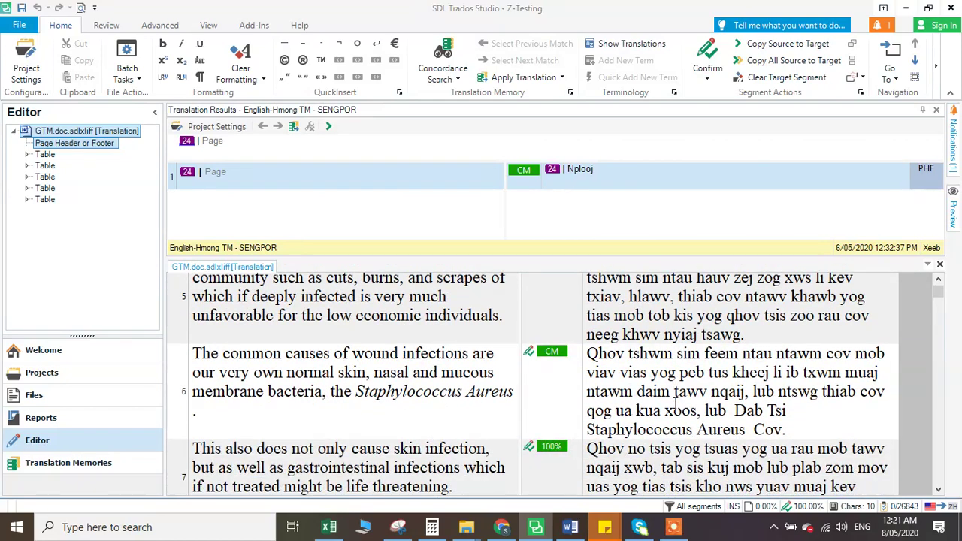
{"action": "scroll", "coordinate": [661, 423], "scroll_direction": "down", "scroll_amount": 2}
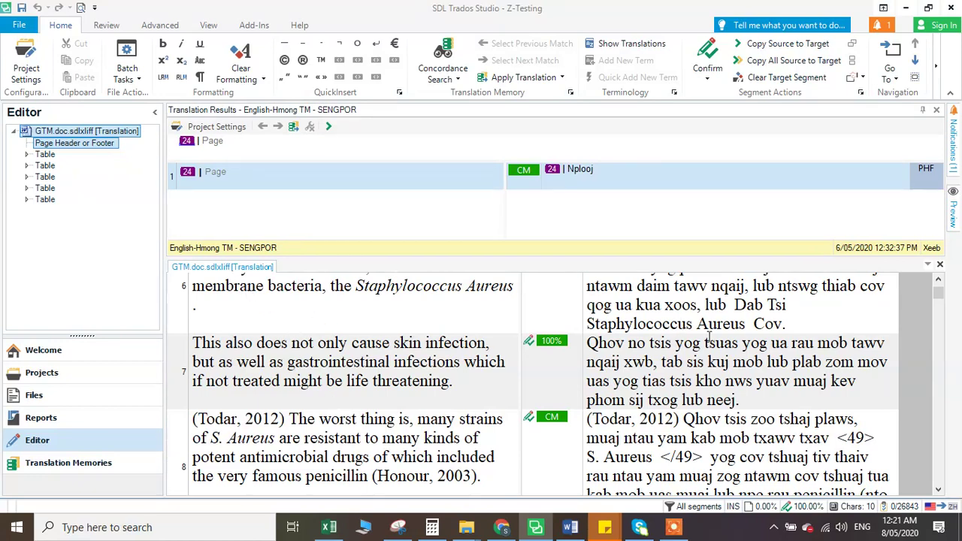
{"action": "right_click", "coordinate": [708, 337]}
{"action": "left_click", "coordinate": [303, 370]}
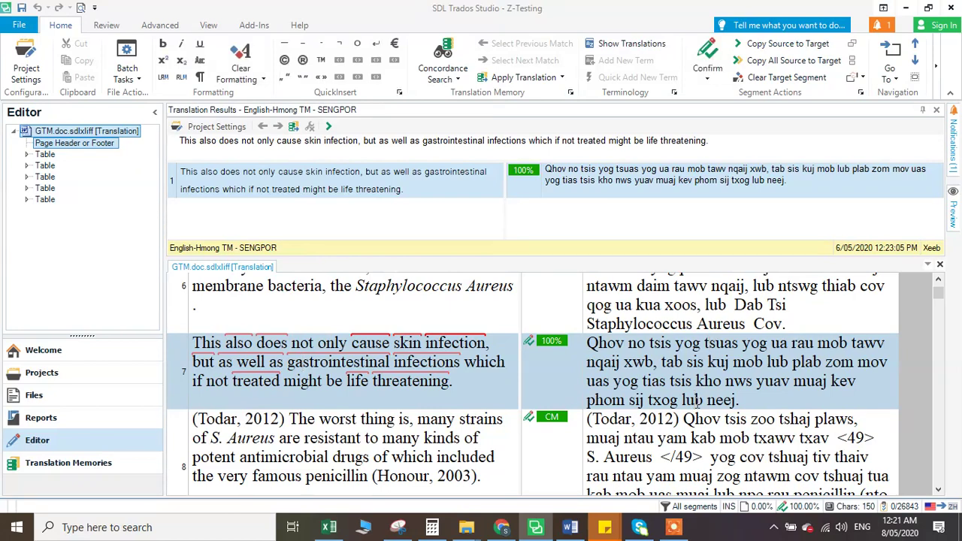
{"action": "scroll", "coordinate": [696, 403], "scroll_direction": "up", "scroll_amount": 4}
{"action": "scroll", "coordinate": [533, 366], "scroll_direction": "up", "scroll_amount": 2}
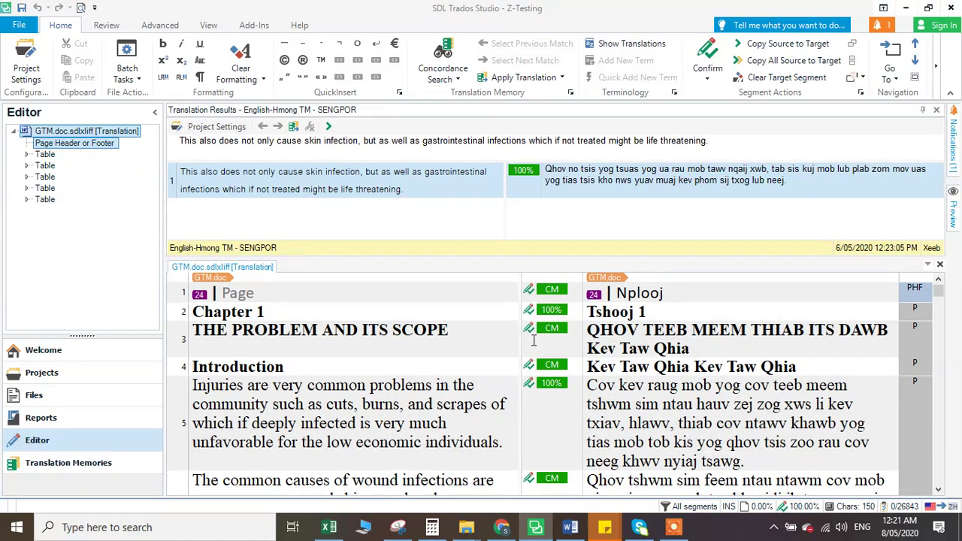
Step: Show the Term Recognition window and float it above the Translation Results so that it no longer takes space from the editor
{"action": "left_click", "coordinate": [211, 26]}
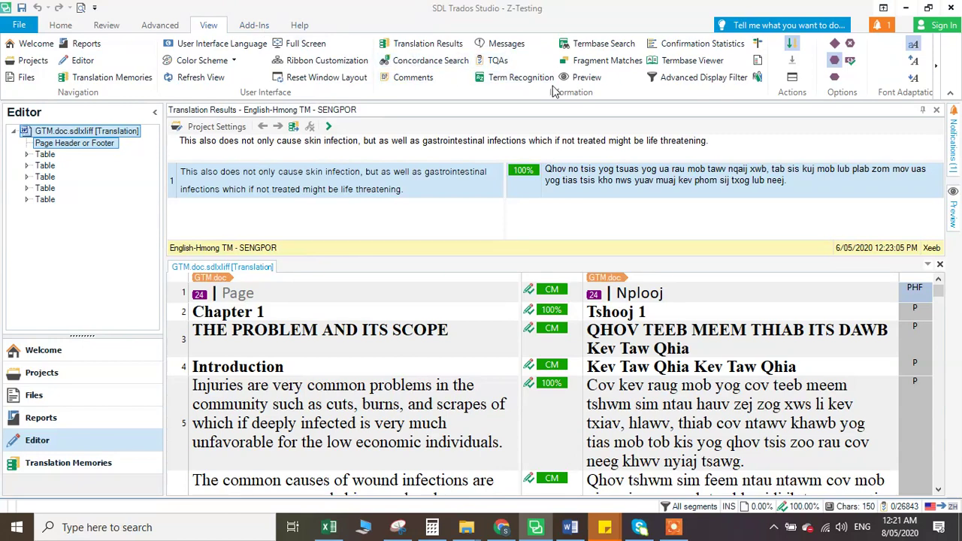
{"action": "left_click", "coordinate": [531, 78]}
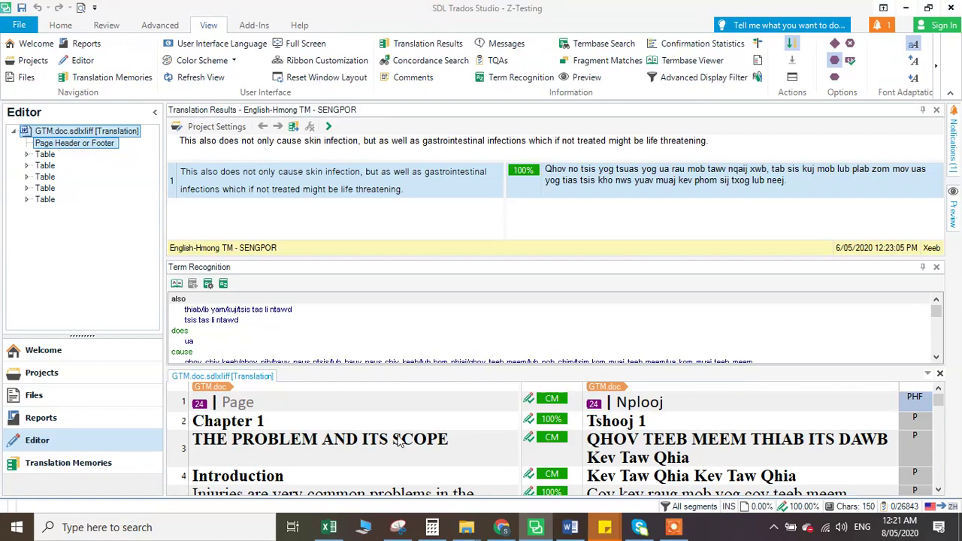
{"action": "scroll", "coordinate": [409, 438], "scroll_direction": "down", "scroll_amount": 5}
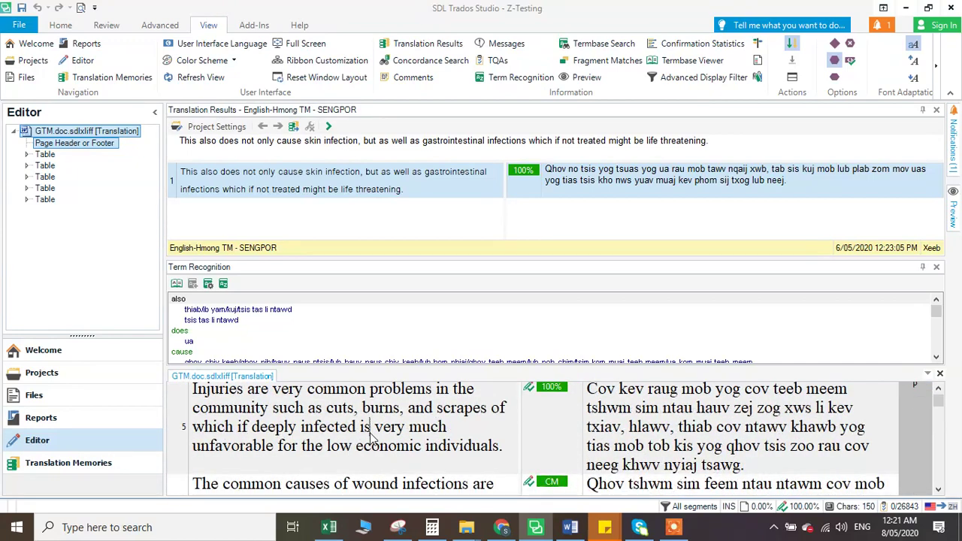
{"action": "scroll", "coordinate": [372, 440], "scroll_direction": "up", "scroll_amount": 3}
{"action": "scroll", "coordinate": [327, 423], "scroll_direction": "up", "scroll_amount": 1}
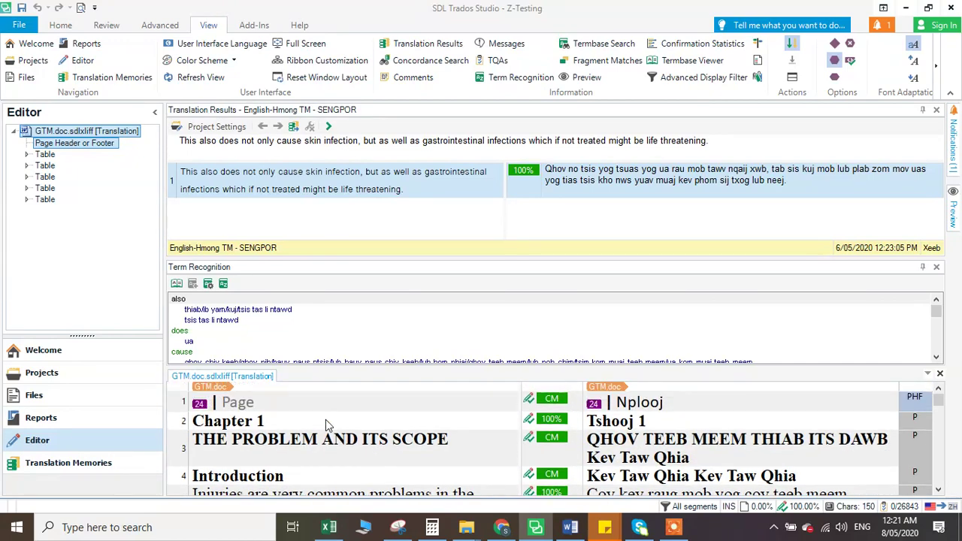
{"action": "left_click_drag", "start_coordinate": [418, 368], "coordinate": [418, 368]}
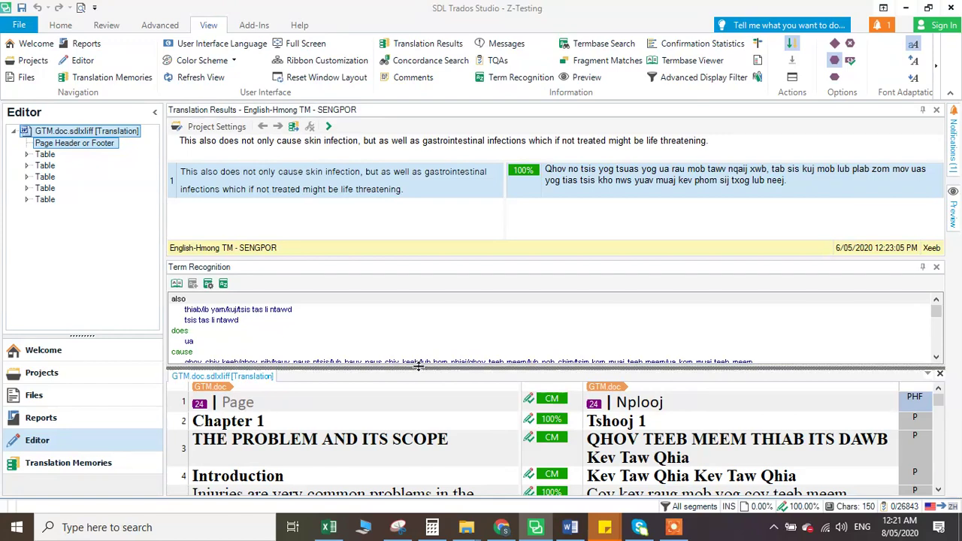
{"action": "left_click_drag", "start_coordinate": [749, 269], "coordinate": [786, 22]}
{"action": "left_click", "coordinate": [783, 18]}
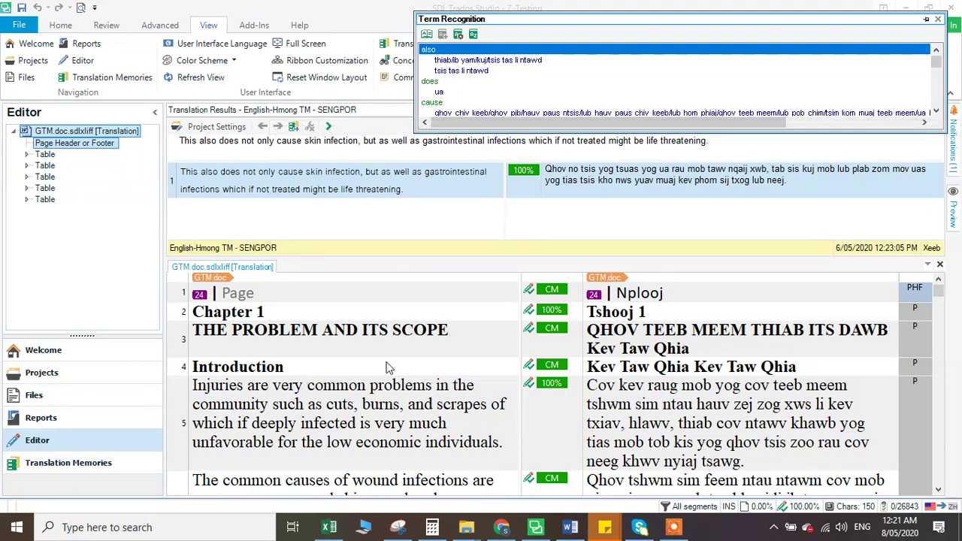
Step: Examine the recognized glossary terms for segment 7 and their Hmong equivalents
{"action": "scroll", "coordinate": [371, 402], "scroll_direction": "down", "scroll_amount": 3}
{"action": "scroll", "coordinate": [370, 402], "scroll_direction": "down", "scroll_amount": 3}
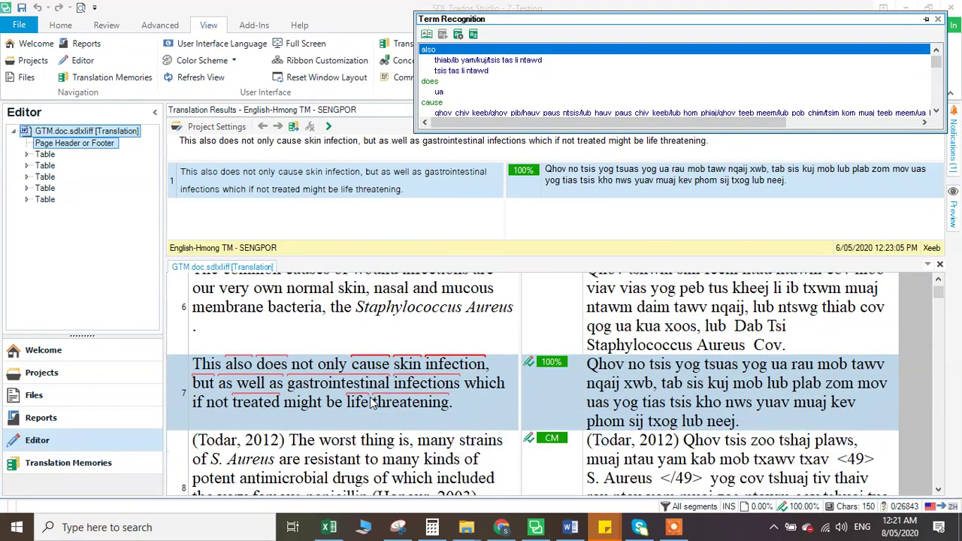
{"action": "left_click", "coordinate": [327, 384]}
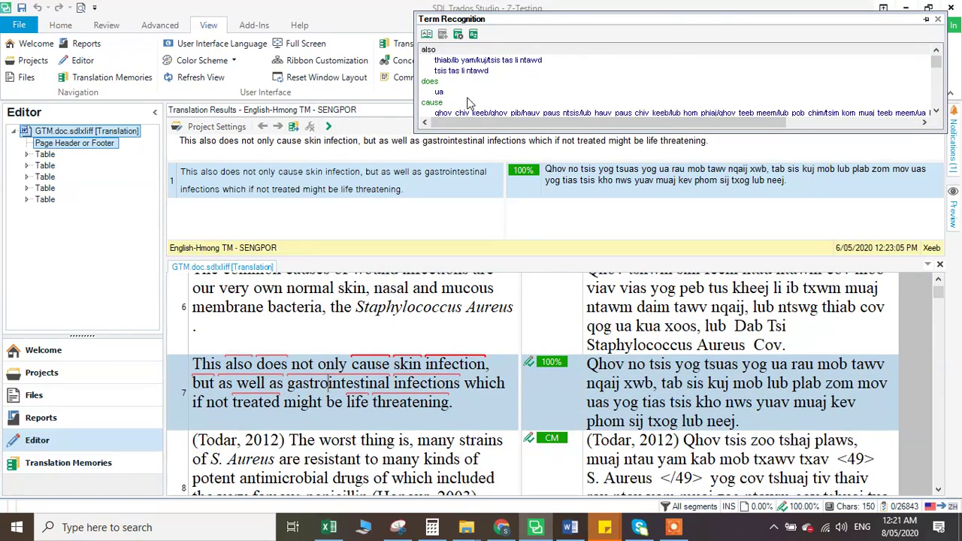
Step: Remove the stray </49> and <49> tags around "S. Aureus" in segment 8's Hmong translation and confirm the segment
{"action": "scroll", "coordinate": [429, 355], "scroll_direction": "down", "scroll_amount": 3}
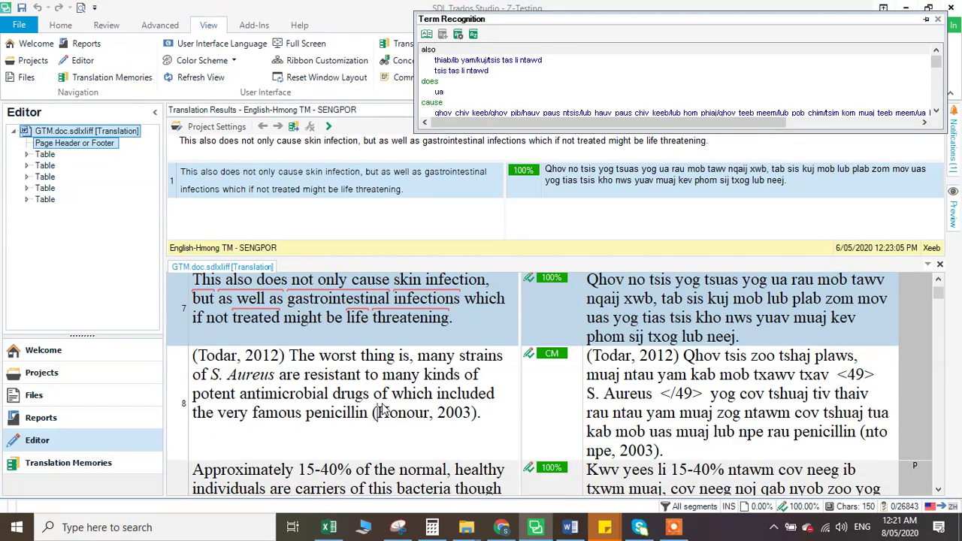
{"action": "left_click", "coordinate": [658, 450]}
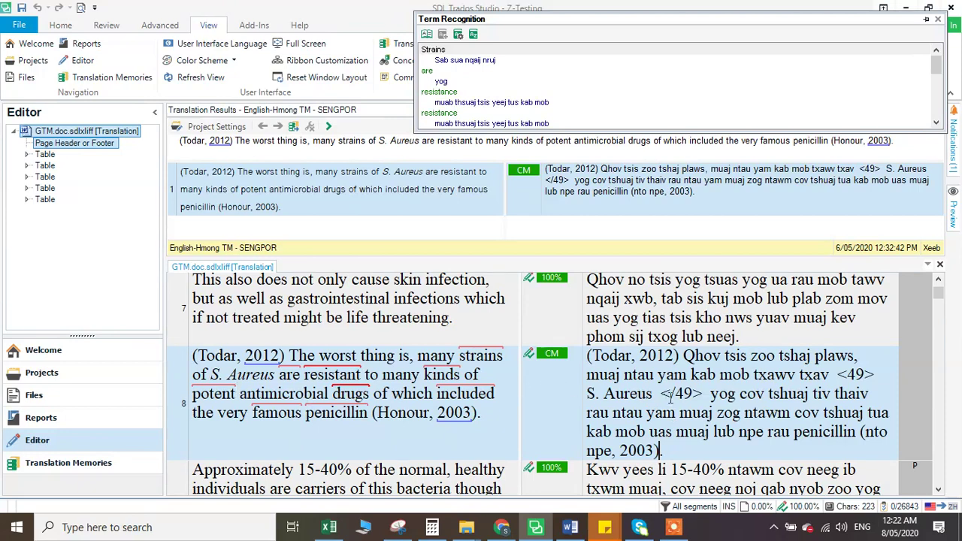
{"action": "left_click_drag", "start_coordinate": [709, 393], "coordinate": [665, 391]}
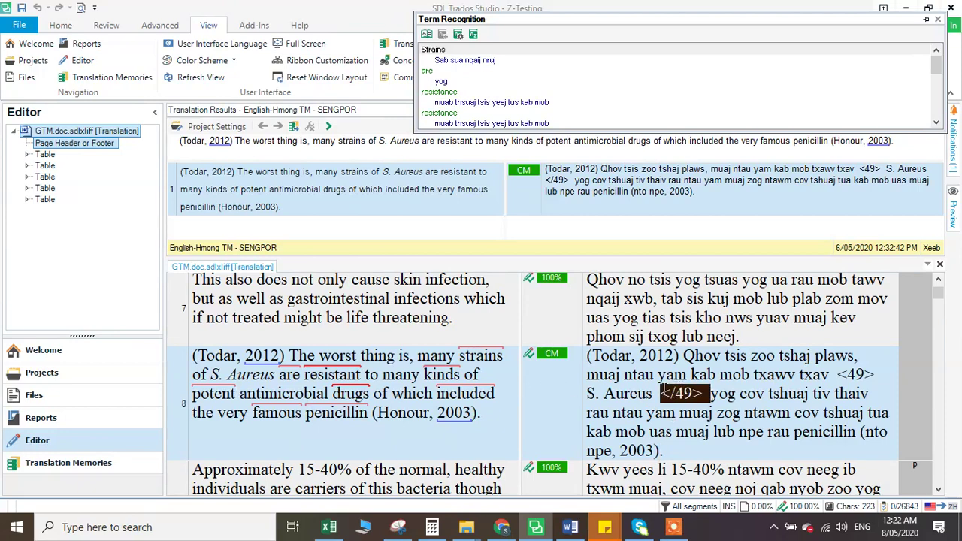
{"action": "key", "text": "Delete"}
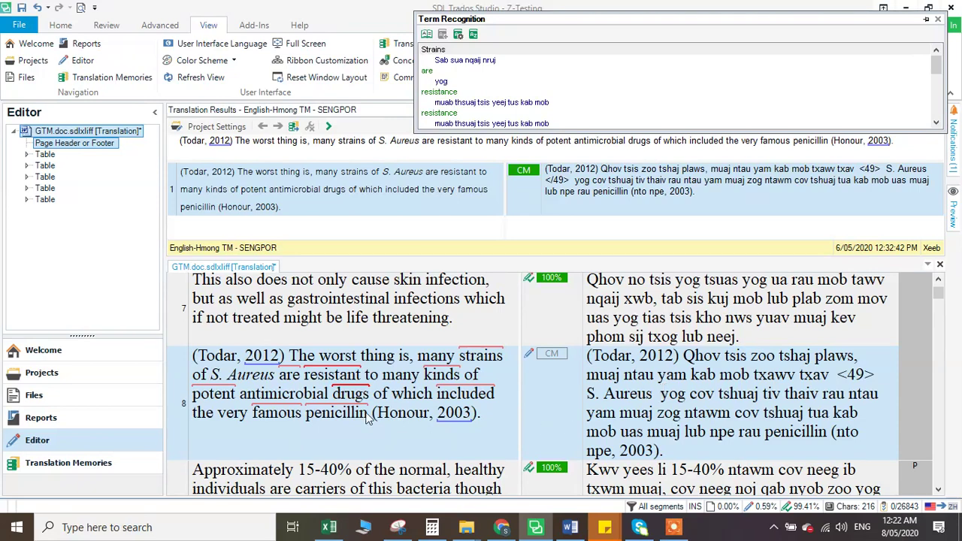
{"action": "left_click", "coordinate": [878, 373]}
{"action": "key", "text": "BackSpace"}
{"action": "key", "text": "BackSpace"}
{"action": "key", "text": "BackSpace"}
{"action": "key", "text": "BackSpace"}
{"action": "key", "text": "BackSpace"}
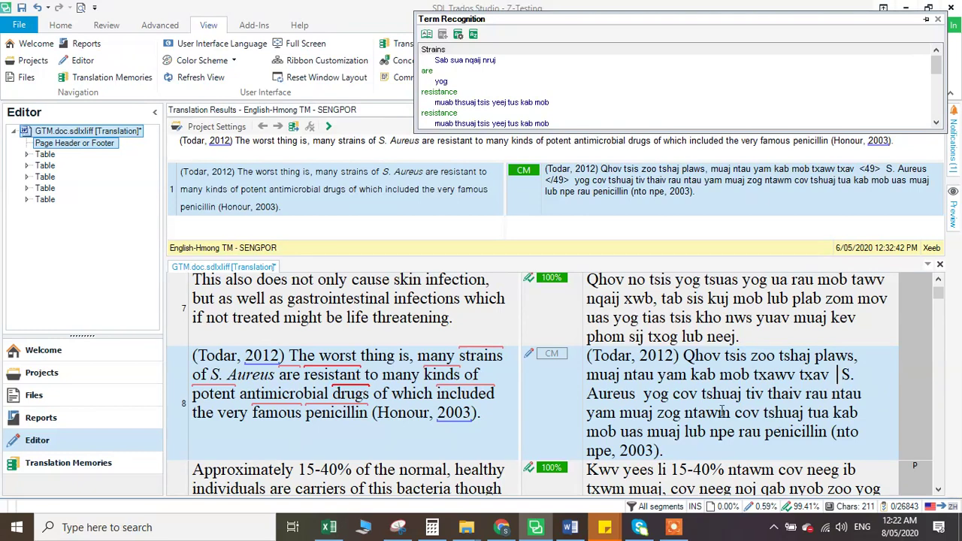
{"action": "key", "text": "ctrl+Return"}
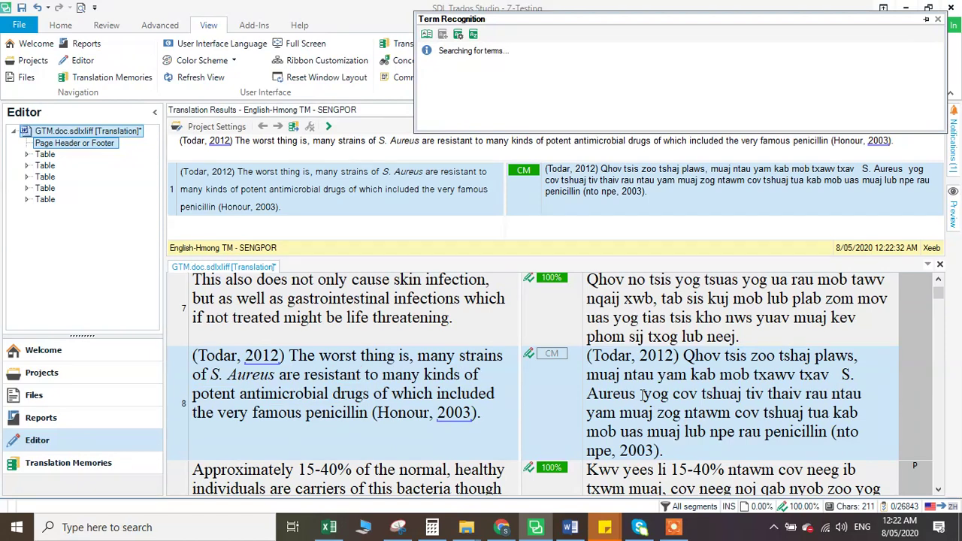
Step: Remove the stray <76> and </76> tags and the surplus closing parentheses from segment 11's Hmong translation and confirm the segment
{"action": "scroll", "coordinate": [662, 402], "scroll_direction": "down", "scroll_amount": 2}
{"action": "scroll", "coordinate": [641, 395], "scroll_direction": "down", "scroll_amount": 2}
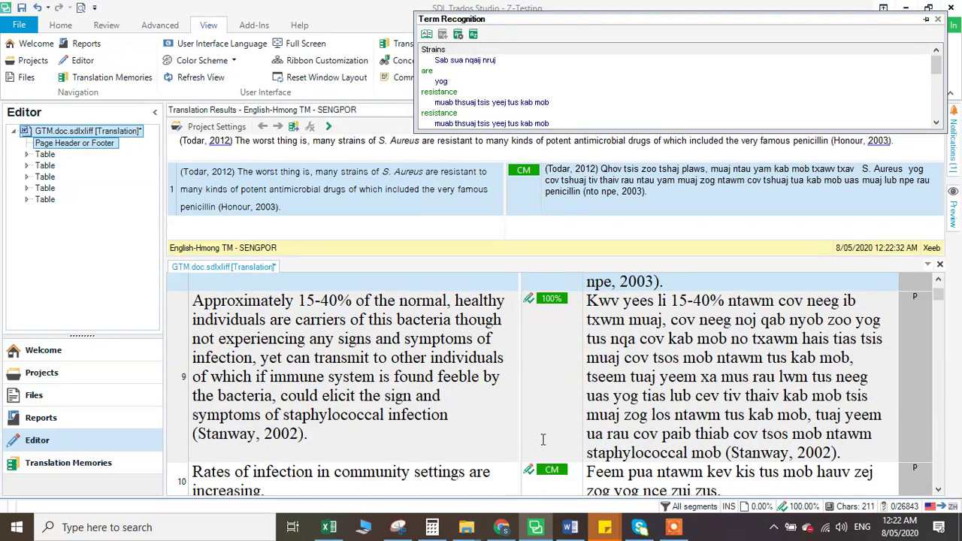
{"action": "scroll", "coordinate": [792, 344], "scroll_direction": "down", "scroll_amount": 3}
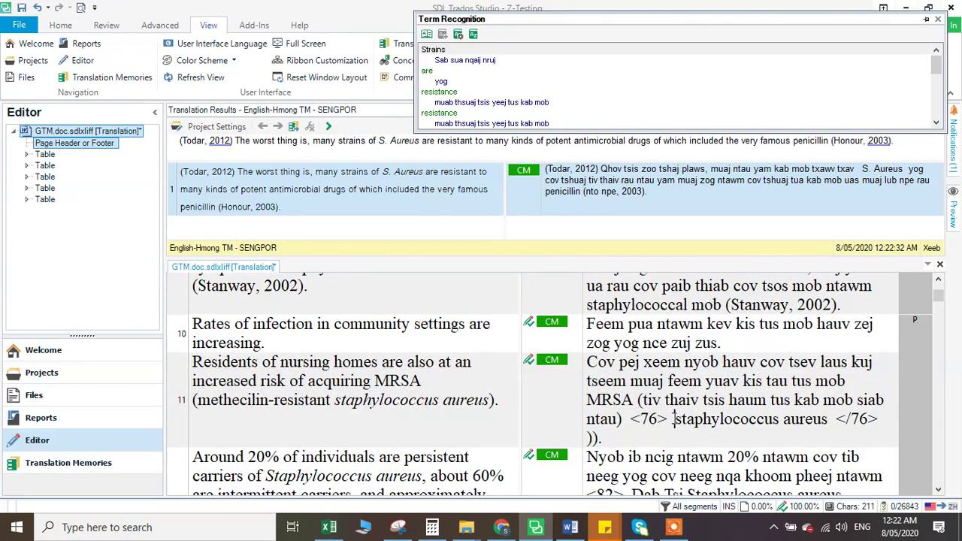
{"action": "left_click", "coordinate": [674, 418]}
{"action": "key", "text": "BackSpace"}
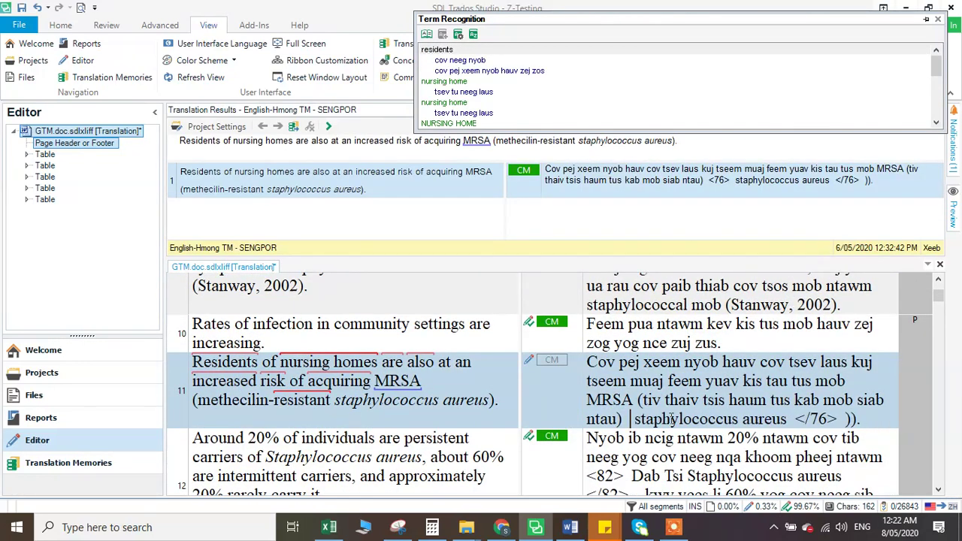
{"action": "key", "text": "BackSpace"}
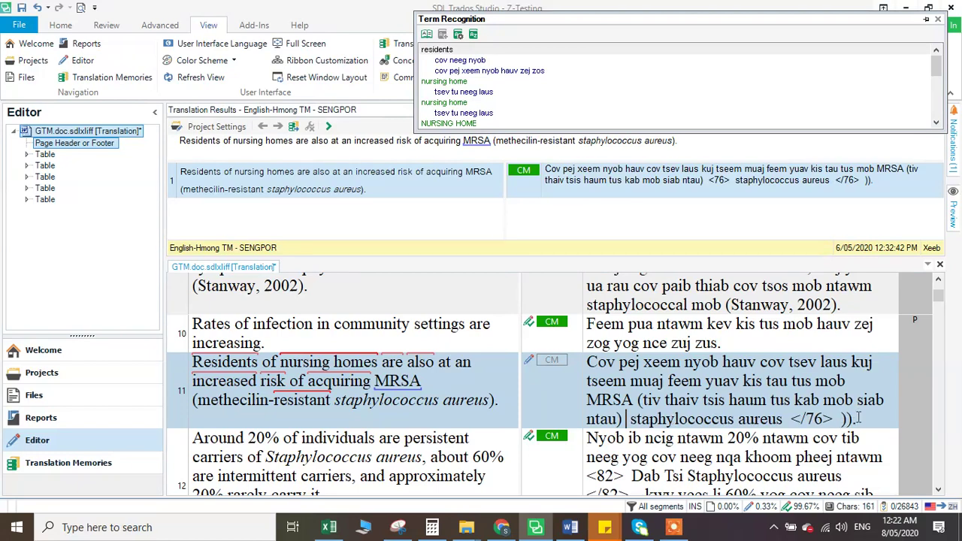
{"action": "key", "text": "BackSpace"}
{"action": "key", "text": "BackSpace"}
{"action": "key", "text": "BackSpace"}
{"action": "key", "text": "BackSpace"}
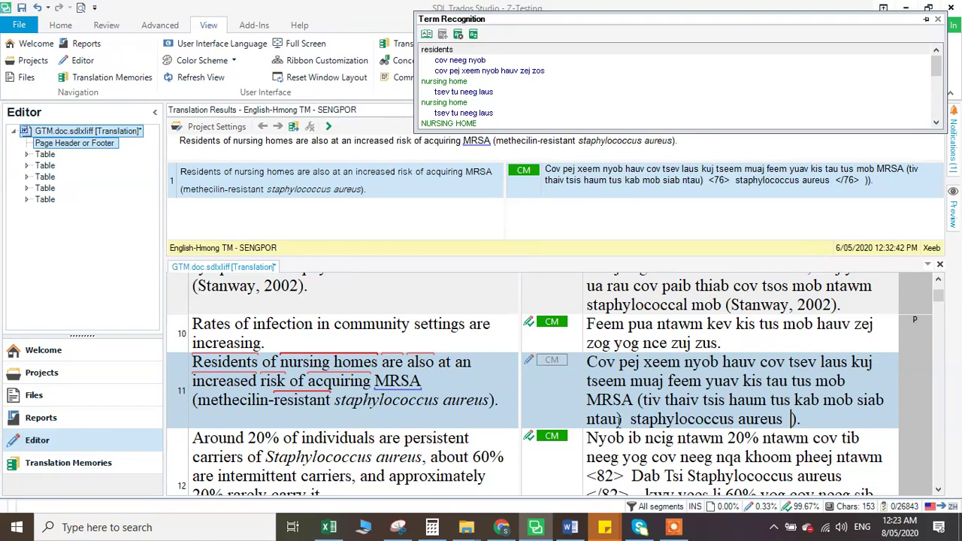
{"action": "key", "text": "BackSpace"}
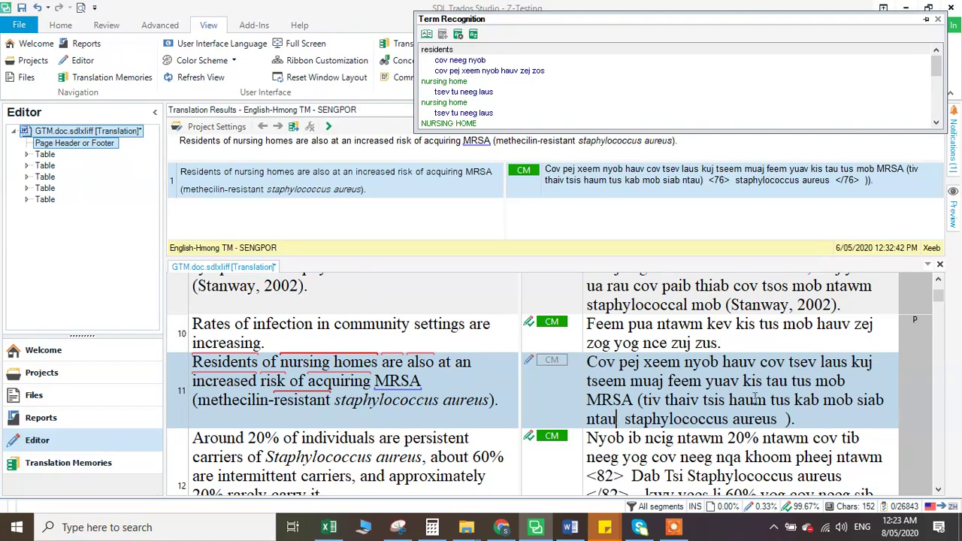
{"action": "key", "text": "ctrl+Return"}
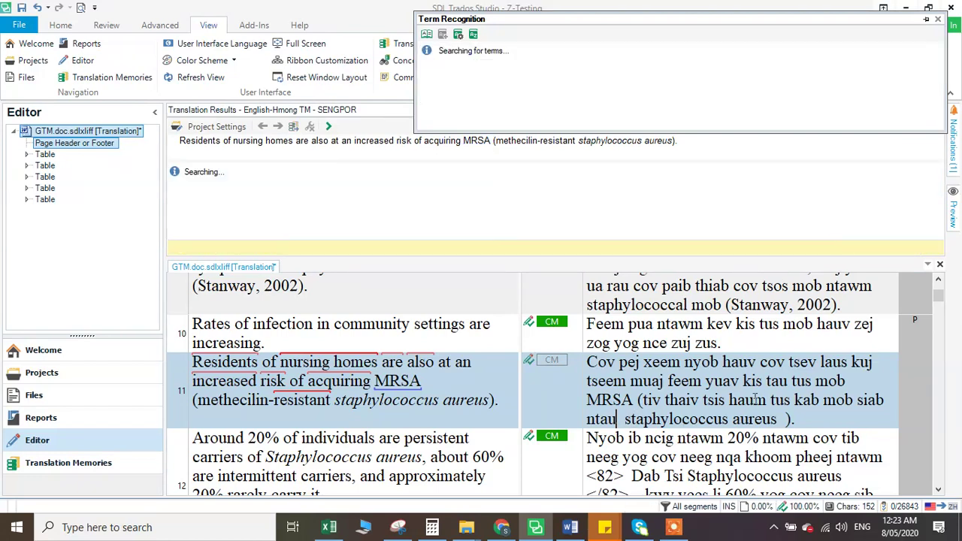
Step: Return to the beginning of GTM.doc.sdlxliff and save the edited translation
{"action": "scroll", "coordinate": [671, 418], "scroll_direction": "up", "scroll_amount": 10}
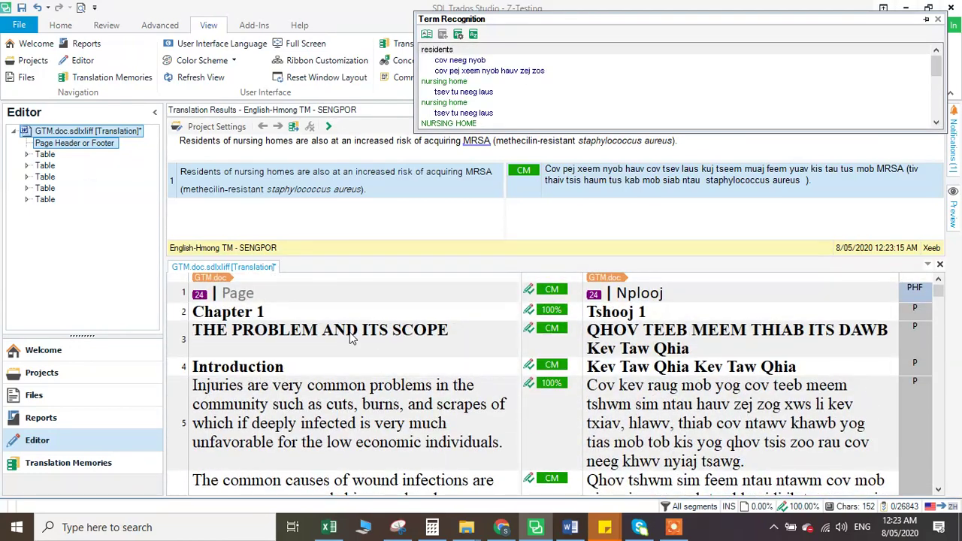
{"action": "scroll", "coordinate": [439, 361], "scroll_direction": "down", "scroll_amount": 1}
{"action": "scroll", "coordinate": [396, 391], "scroll_direction": "up", "scroll_amount": 1}
{"action": "scroll", "coordinate": [396, 392], "scroll_direction": "down", "scroll_amount": 1}
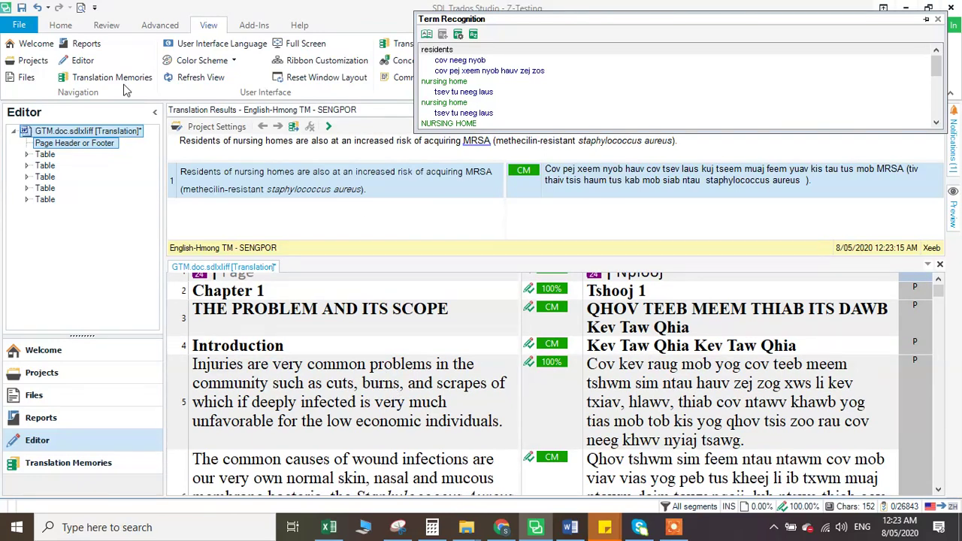
{"action": "scroll", "coordinate": [697, 406], "scroll_direction": "up", "scroll_amount": 1}
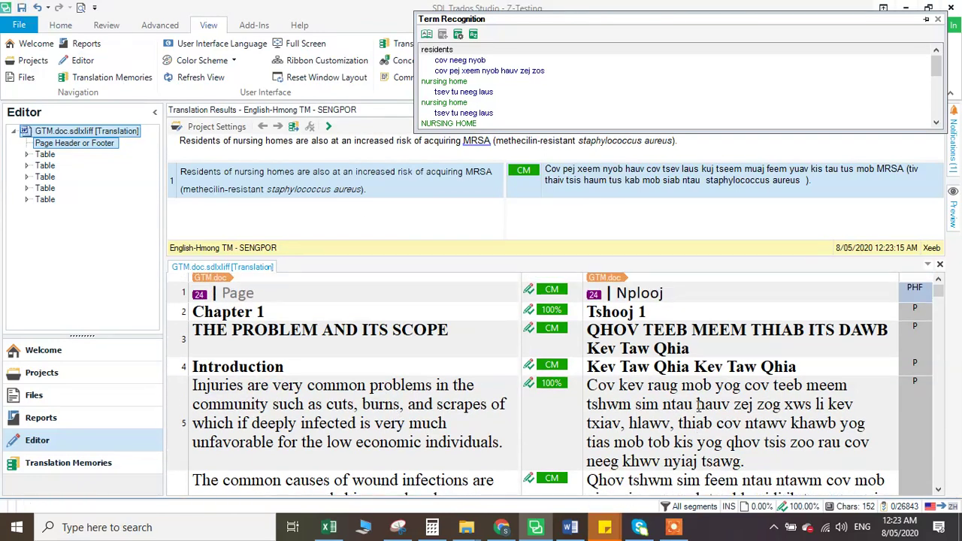
Step: Switch to Word and close the document "How to update SDL from bilingual export", saving its changes
{"action": "left_click", "coordinate": [570, 527]}
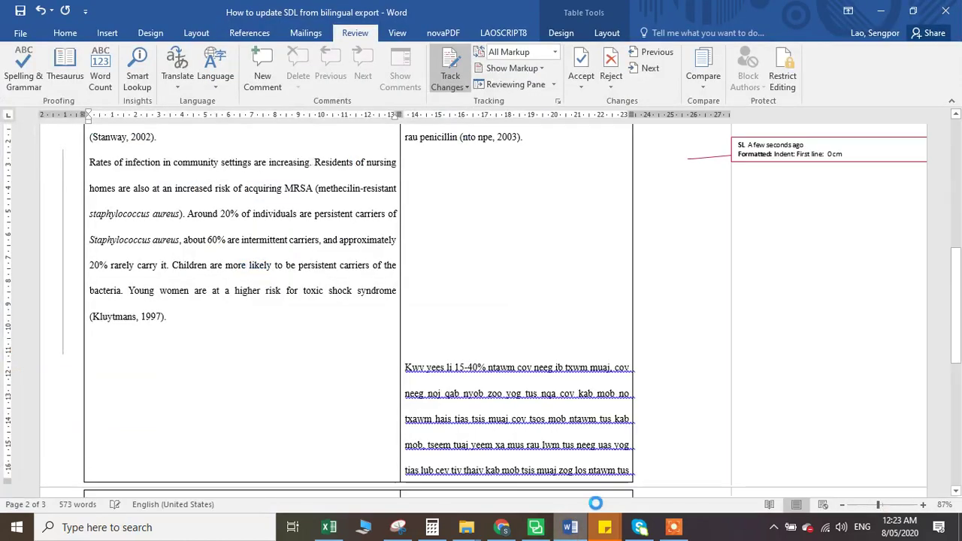
{"action": "left_click", "coordinate": [940, 15]}
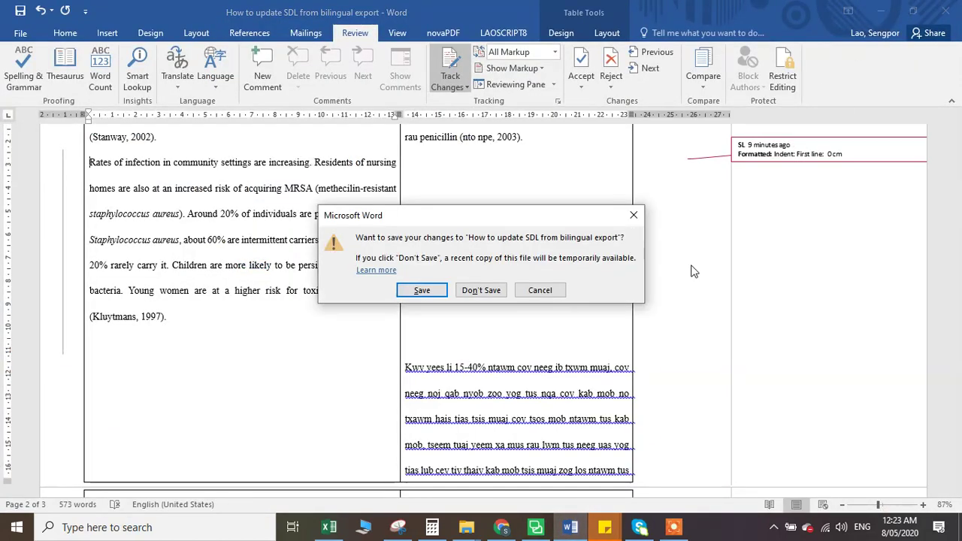
{"action": "left_click", "coordinate": [436, 291]}
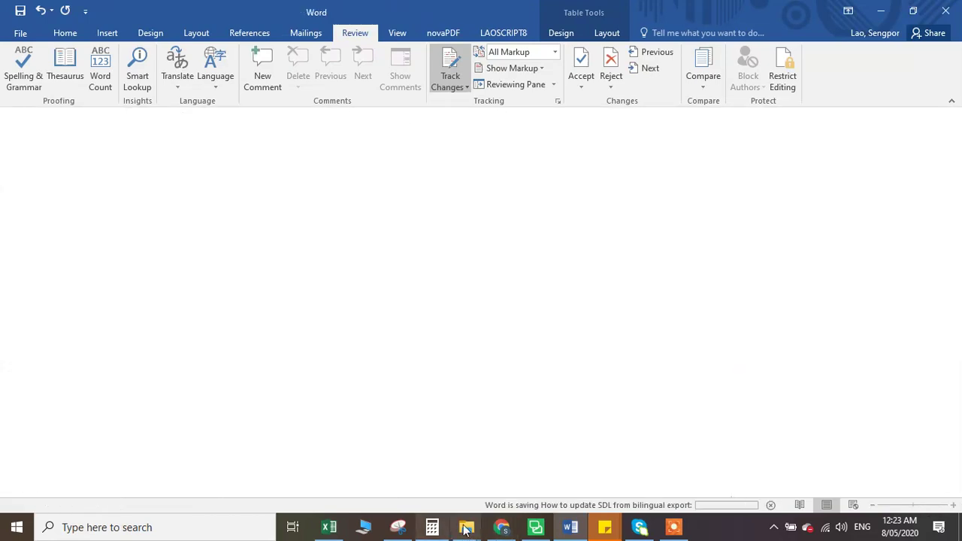
Step: Open the source document GTM from the Z-Testing folder in Word, enable editing, and return to SDL Trados Studio
{"action": "mouse_move", "coordinate": [478, 519]}
{"action": "left_click", "coordinate": [617, 474]}
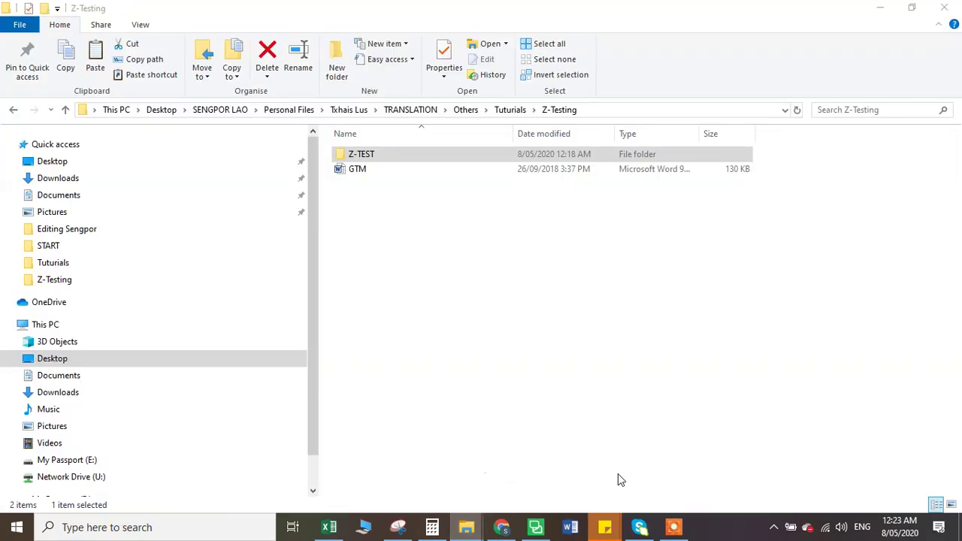
{"action": "left_click", "coordinate": [393, 170]}
{"action": "double_click", "coordinate": [393, 171]}
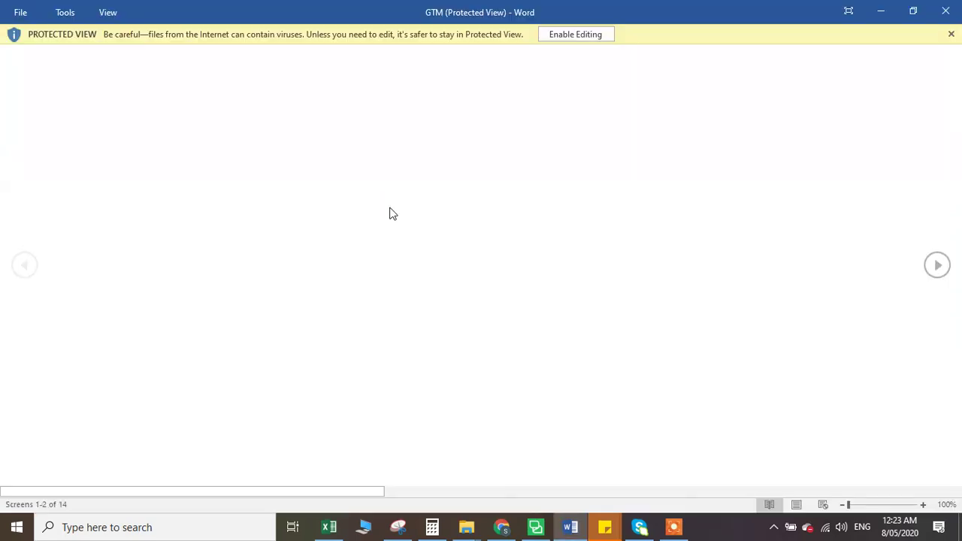
{"action": "left_click", "coordinate": [568, 39]}
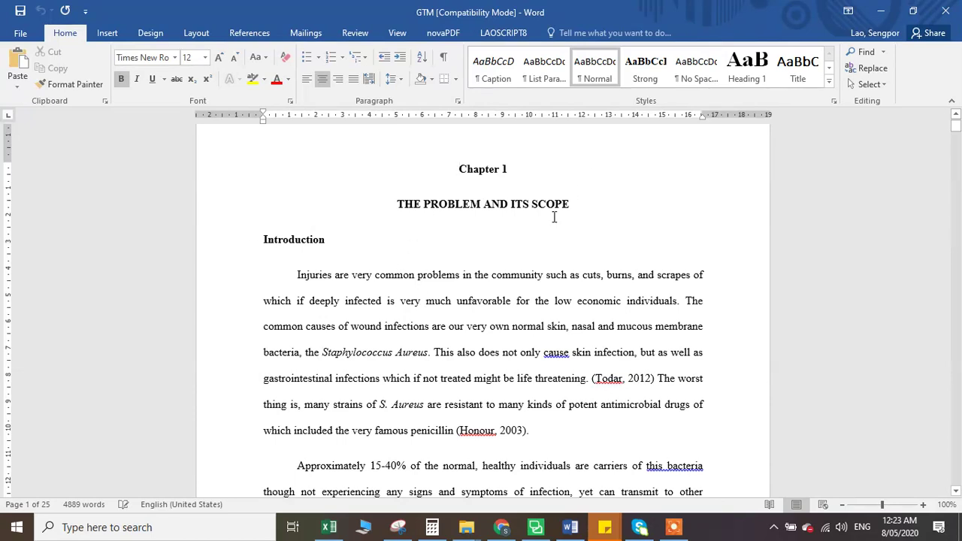
{"action": "left_click", "coordinate": [535, 527]}
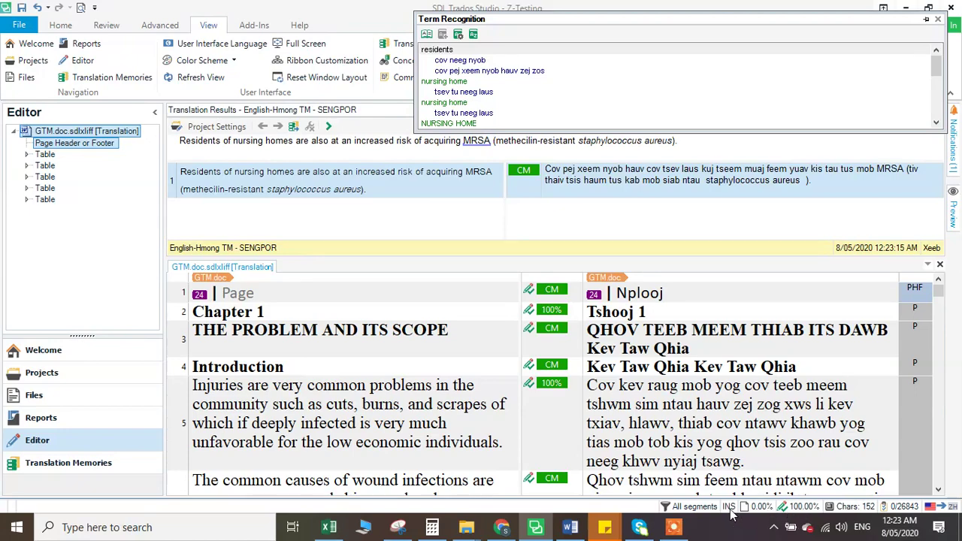
Step: Delete the extra space before the closing parenthesis at the end of segment 11's Hmong translation
{"action": "scroll", "coordinate": [605, 386], "scroll_direction": "down", "scroll_amount": 10}
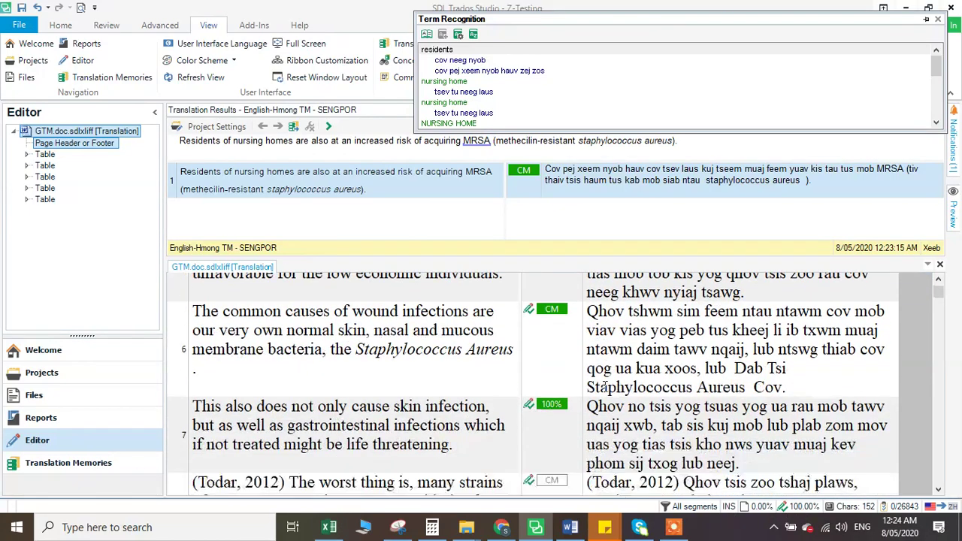
{"action": "scroll", "coordinate": [605, 386], "scroll_direction": "down", "scroll_amount": 8}
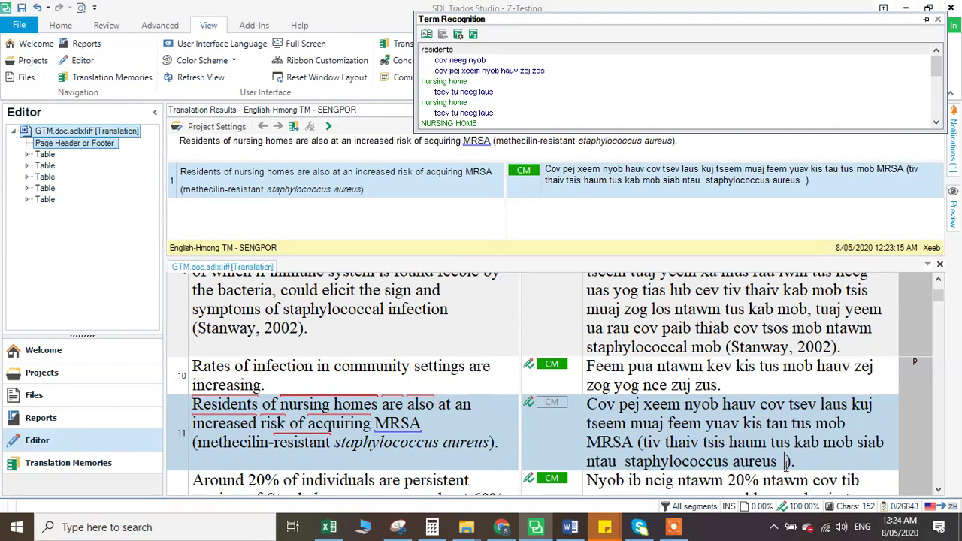
{"action": "left_click", "coordinate": [786, 461]}
{"action": "key", "text": "BackSpace"}
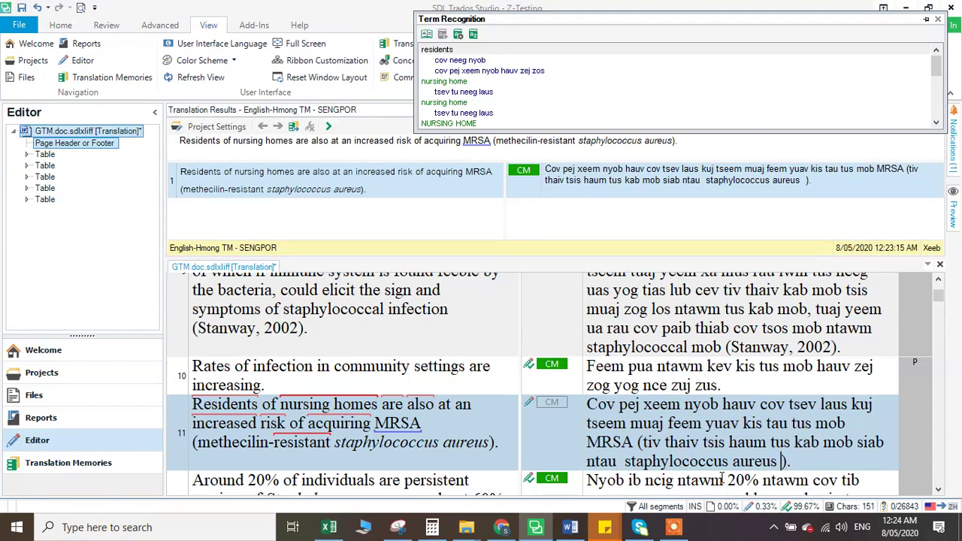
Step: Remove the stray <82> and </82> tags and surplus spaces from segment 12's Hmong translation and confirm segments 11 and 12
{"action": "scroll", "coordinate": [723, 481], "scroll_direction": "down", "scroll_amount": 1}
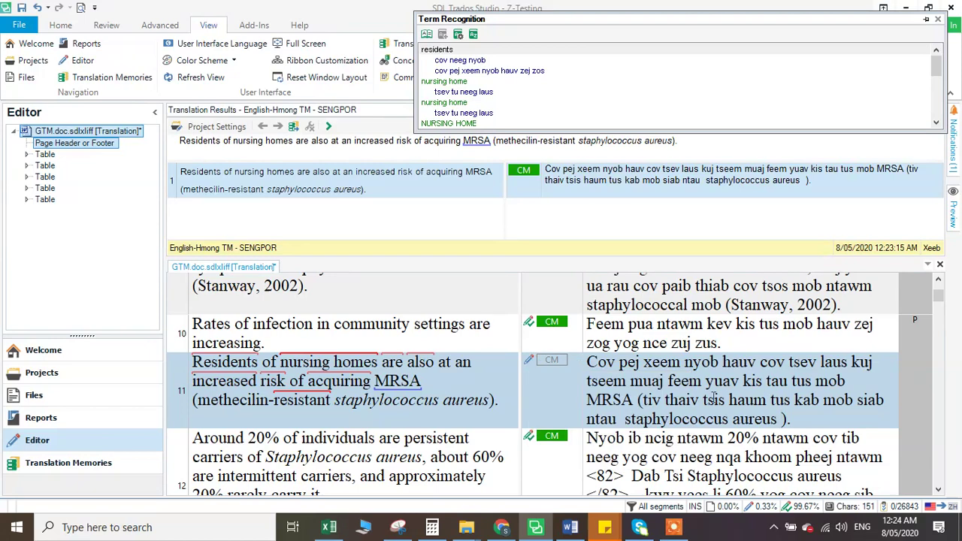
{"action": "scroll", "coordinate": [779, 418], "scroll_direction": "down", "scroll_amount": 2}
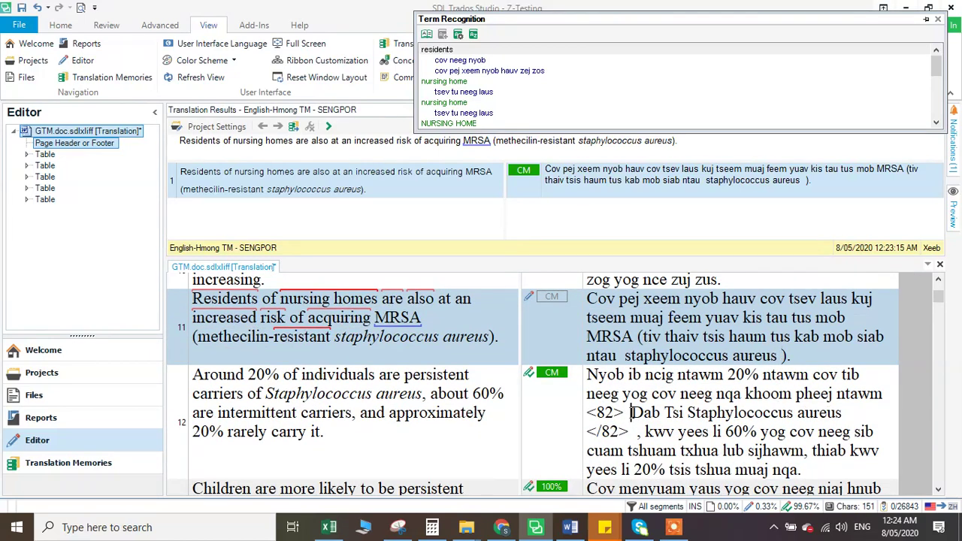
{"action": "left_click", "coordinate": [629, 412]}
{"action": "key", "text": "BackSpace"}
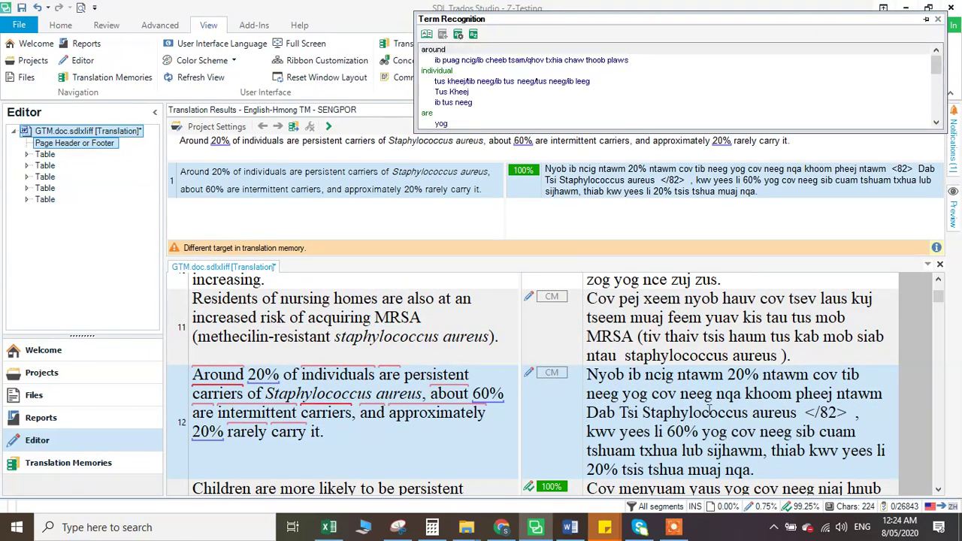
{"action": "key", "text": "BackSpace"}
{"action": "key", "text": "BackSpace"}
{"action": "key", "text": "BackSpace"}
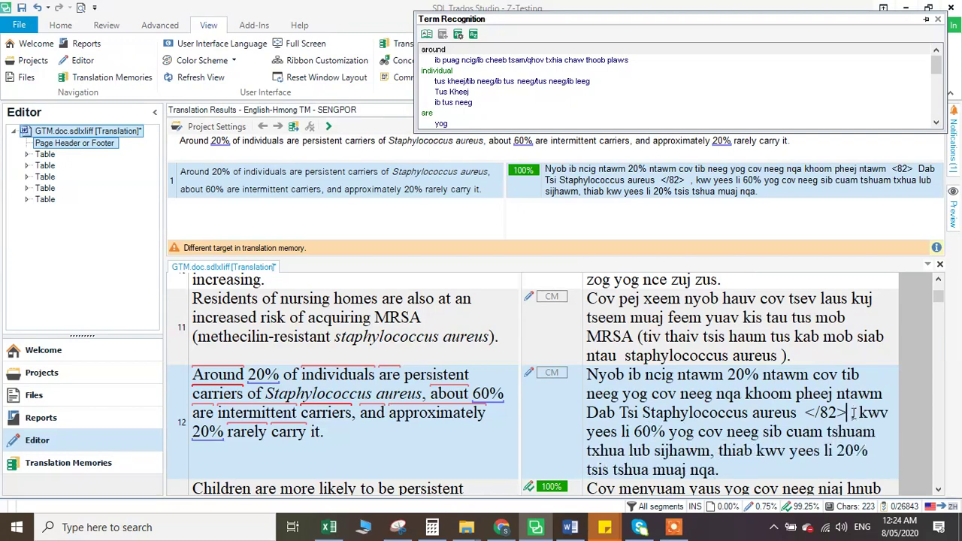
{"action": "key", "text": "BackSpace"}
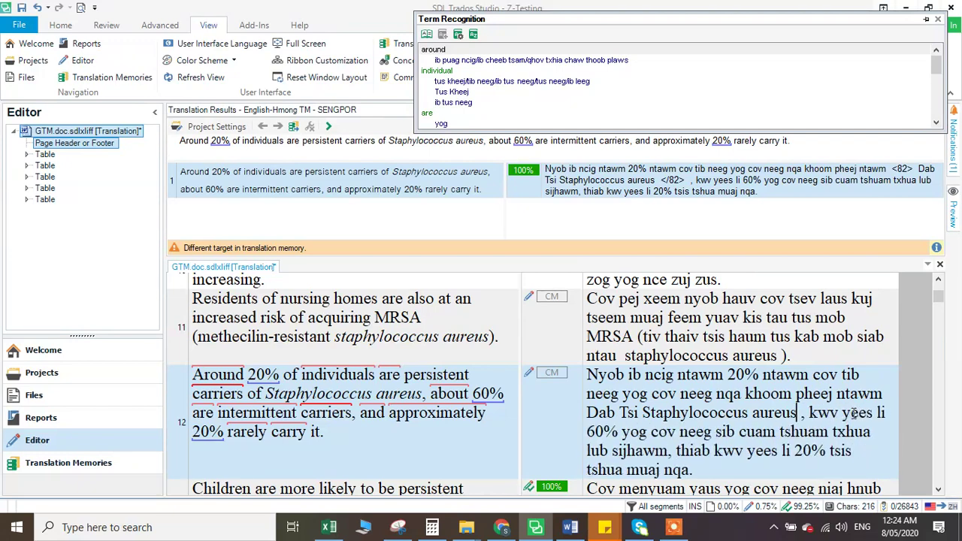
{"action": "key", "text": "BackSpace"}
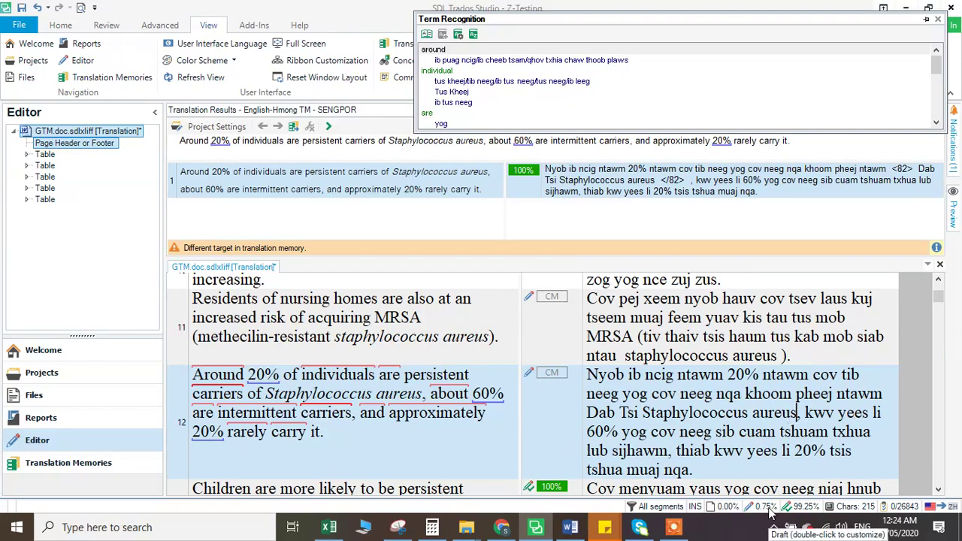
{"action": "left_click", "coordinate": [632, 335]}
{"action": "key", "text": "ctrl+Return"}
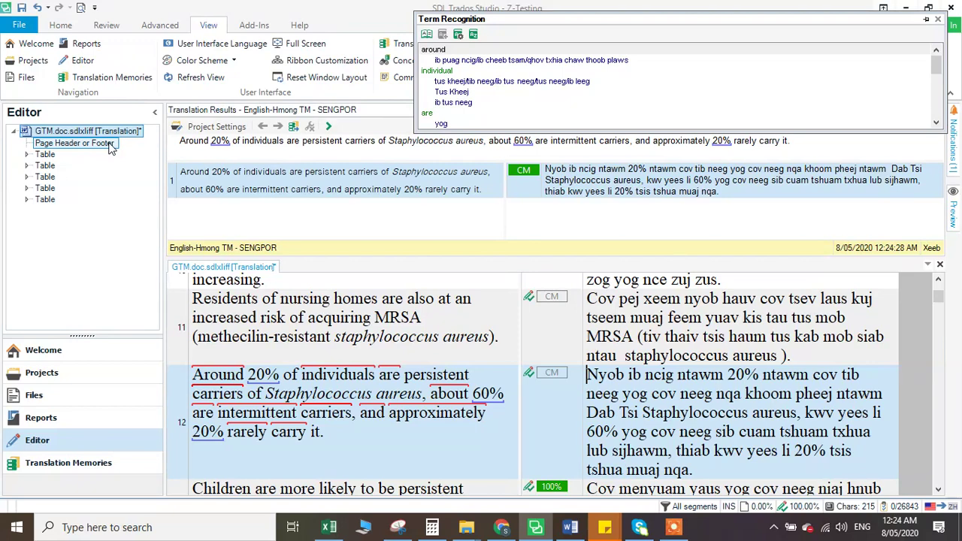
Step: Save the translated target document as GTM-Hmong in the Z-Testing folder that holds the source GTM document
{"action": "left_click", "coordinate": [18, 27]}
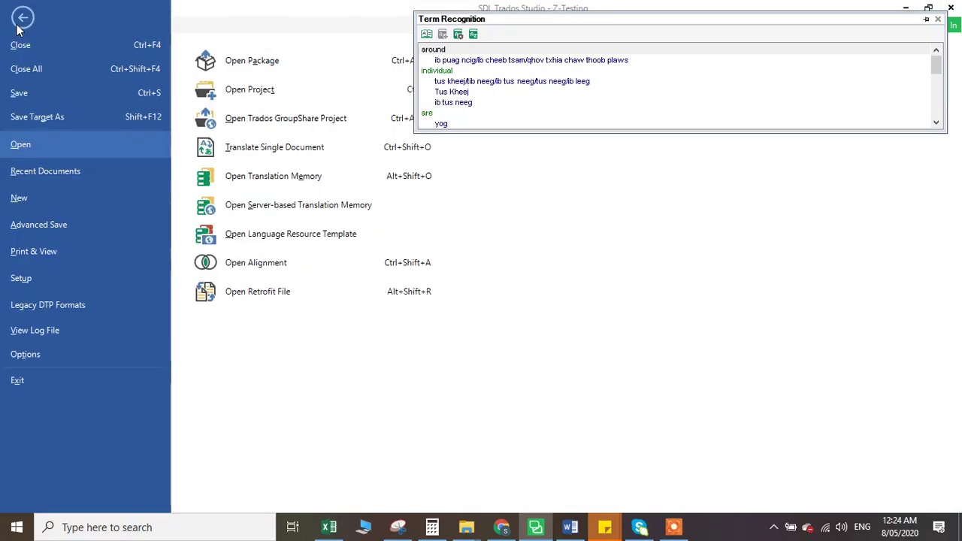
{"action": "left_click", "coordinate": [47, 119]}
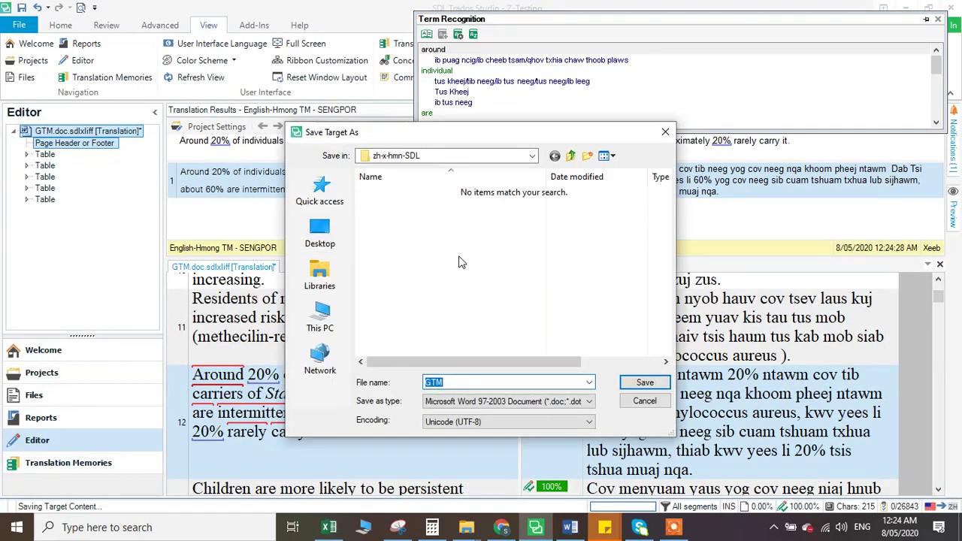
{"action": "left_click", "coordinate": [532, 156]}
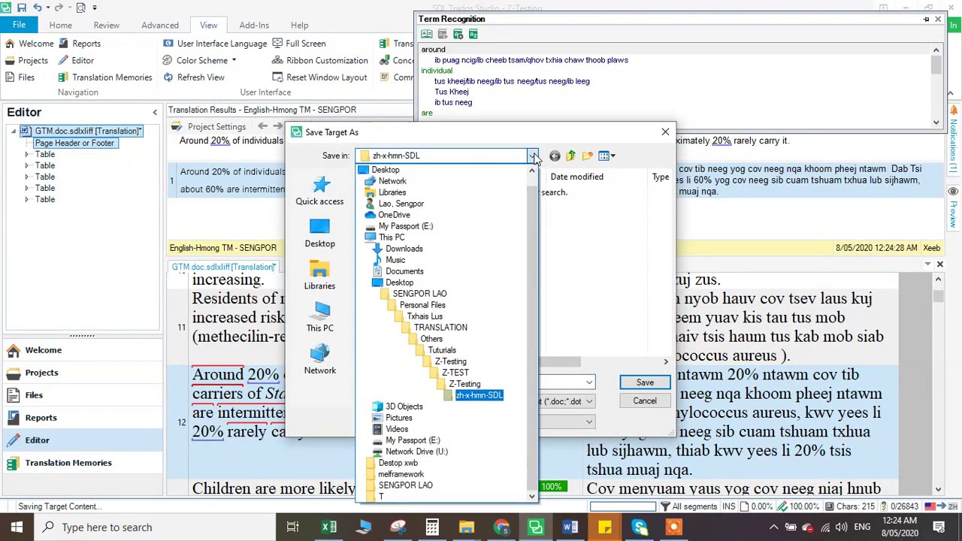
{"action": "left_click", "coordinate": [455, 361]}
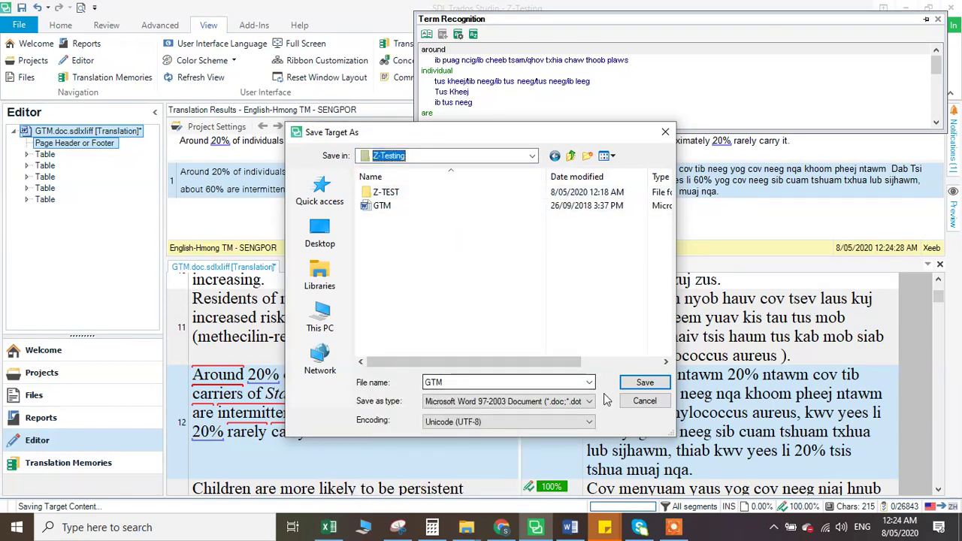
{"action": "left_click", "coordinate": [556, 384]}
{"action": "left_click", "coordinate": [556, 384]}
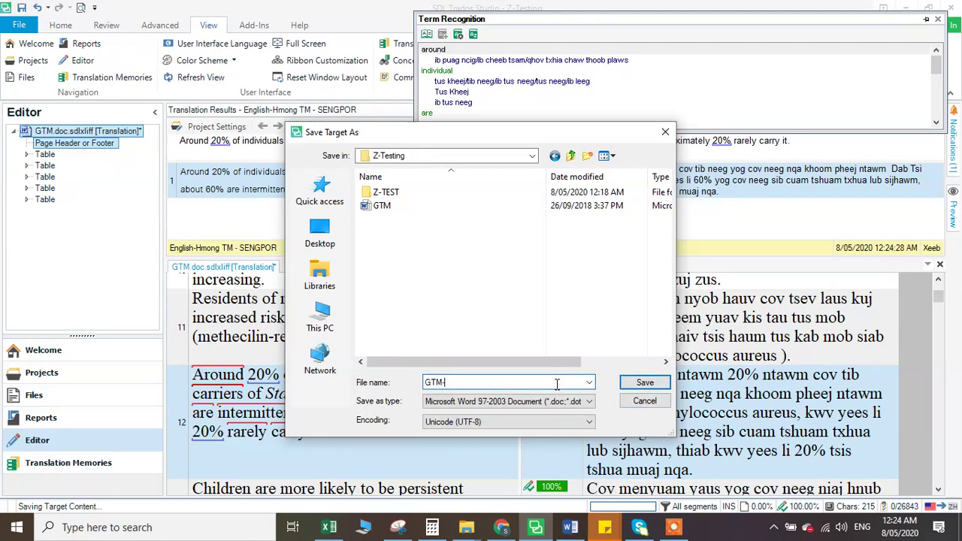
{"action": "key", "text": "Return"}
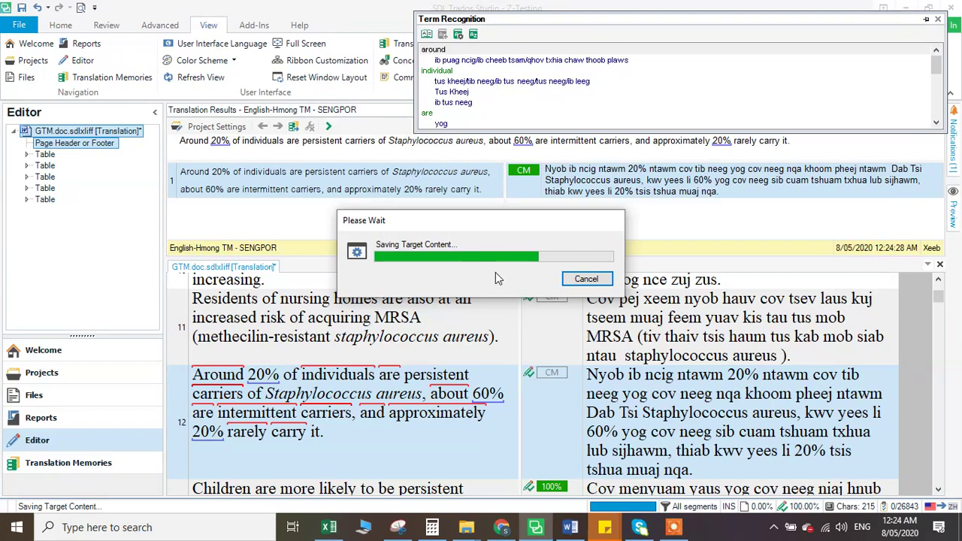
Step: Open GTM-Hmong from the Z-Testing folder in Word and arrange it side by side with the source document GTM
{"action": "left_click", "coordinate": [457, 530]}
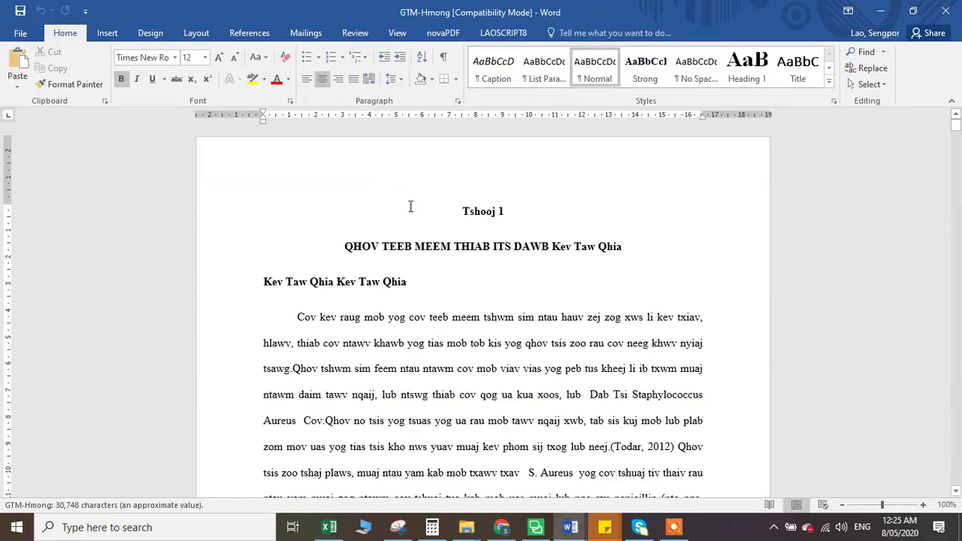
{"action": "left_click", "coordinate": [912, 11]}
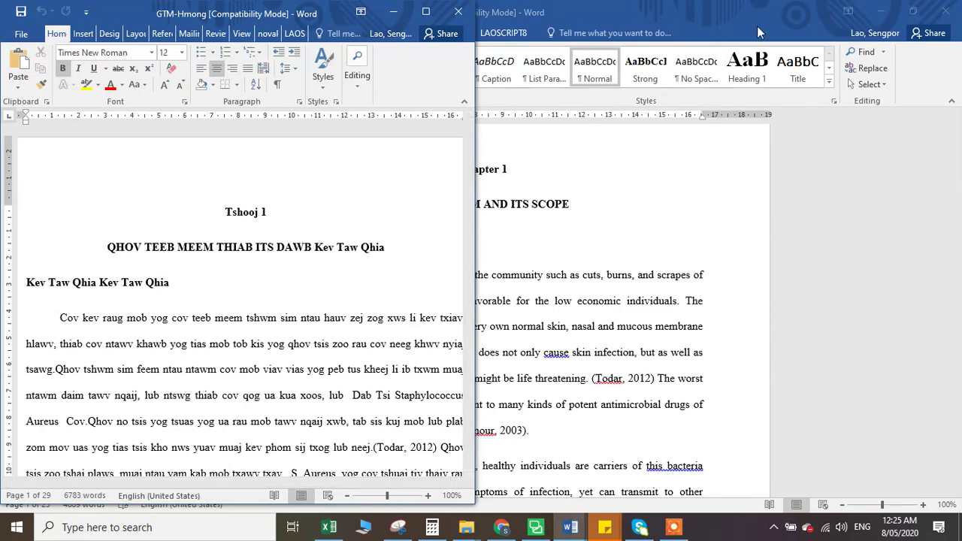
{"action": "left_click", "coordinate": [913, 11]}
{"action": "left_click_drag", "start_coordinate": [315, 16], "coordinate": [961, 17]}
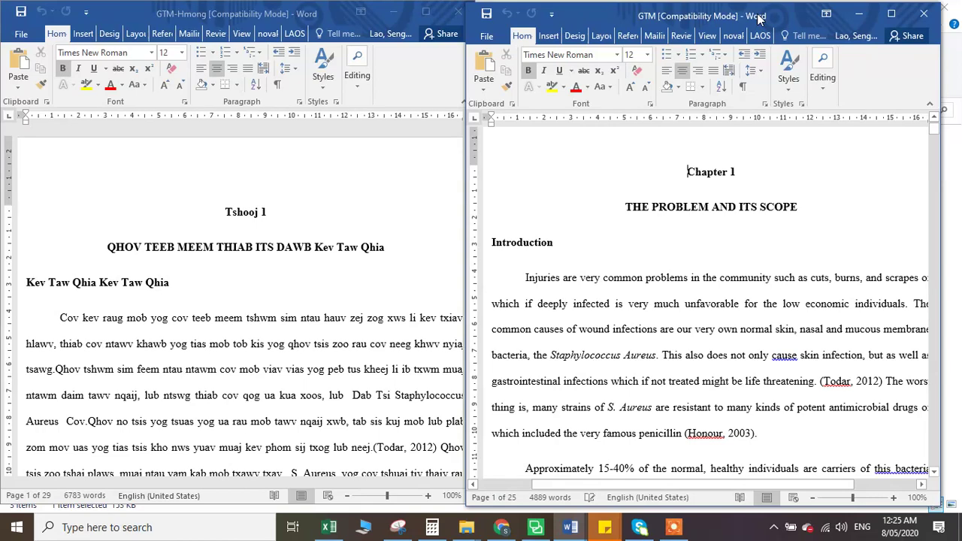
Step: Compare the chapter title and opening headings of the source document with those in GTM-Hmong
{"action": "scroll", "coordinate": [632, 269], "scroll_direction": "up", "scroll_amount": 1}
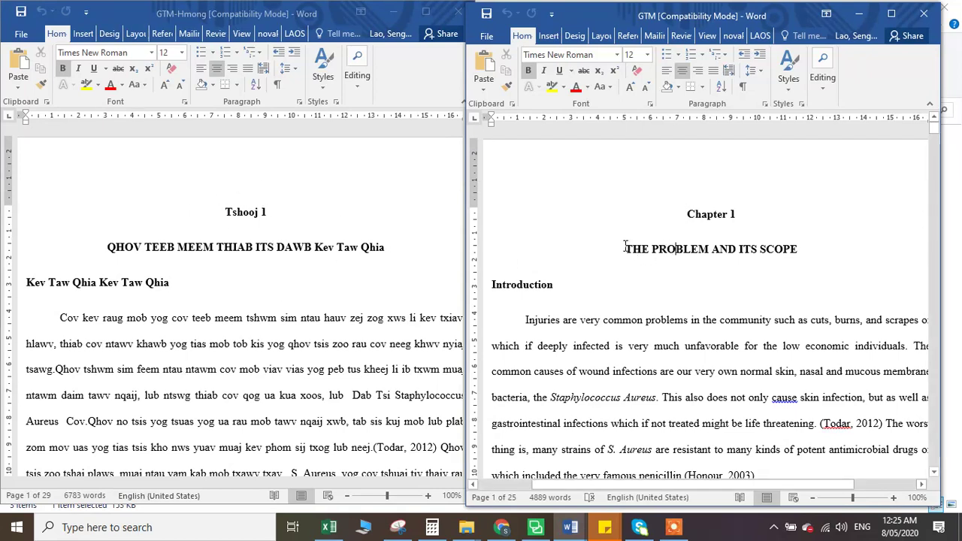
{"action": "left_click_drag", "start_coordinate": [624, 248], "coordinate": [810, 250]}
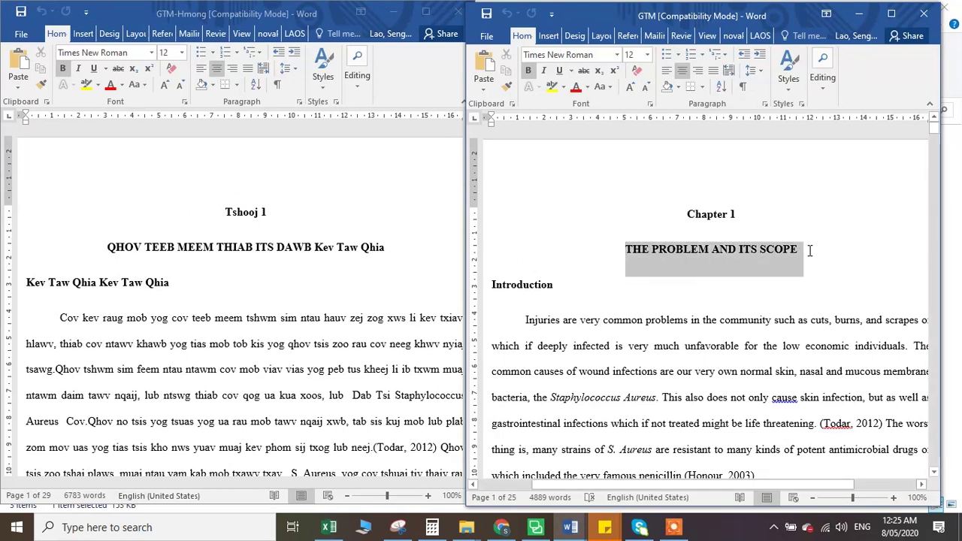
{"action": "left_click", "coordinate": [116, 241]}
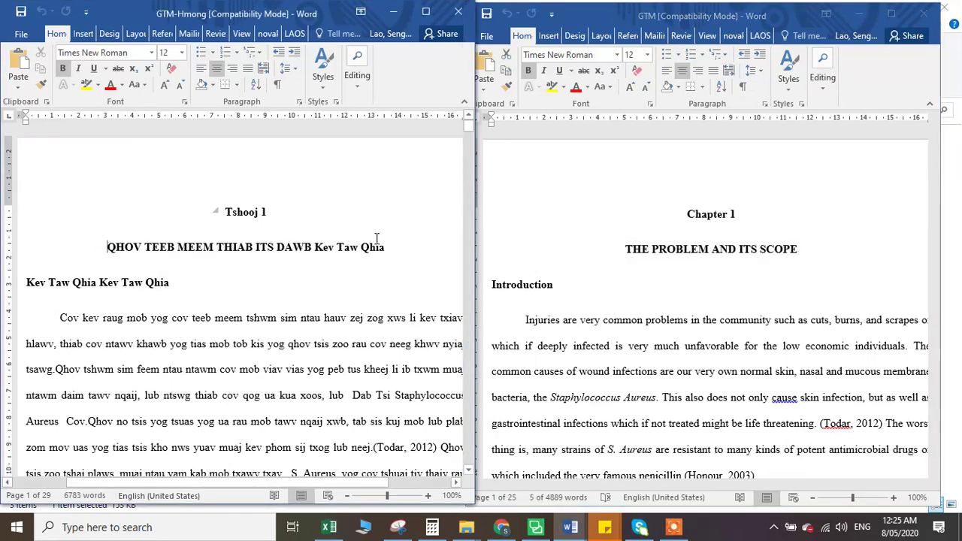
{"action": "scroll", "coordinate": [227, 323], "scroll_direction": "down", "scroll_amount": 1}
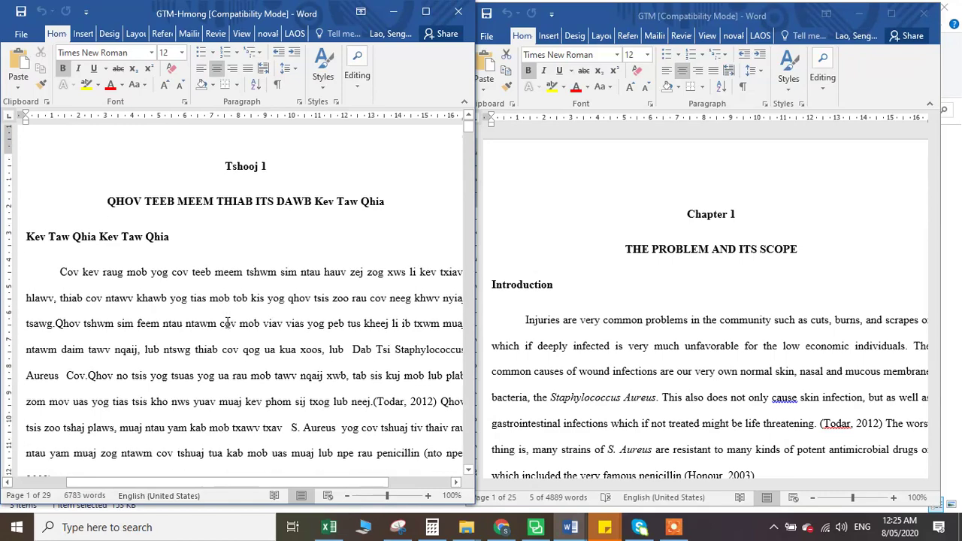
{"action": "left_click", "coordinate": [60, 268]}
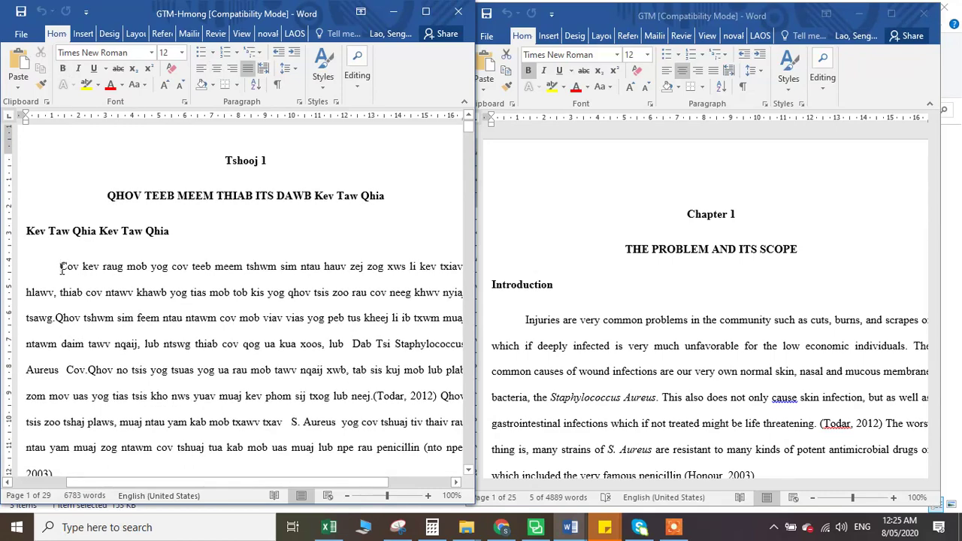
Step: Compare the introduction paragraphs of both documents, including the sentence on strains resistant to antimicrobial drugs
{"action": "scroll", "coordinate": [63, 269], "scroll_direction": "down", "scroll_amount": 3}
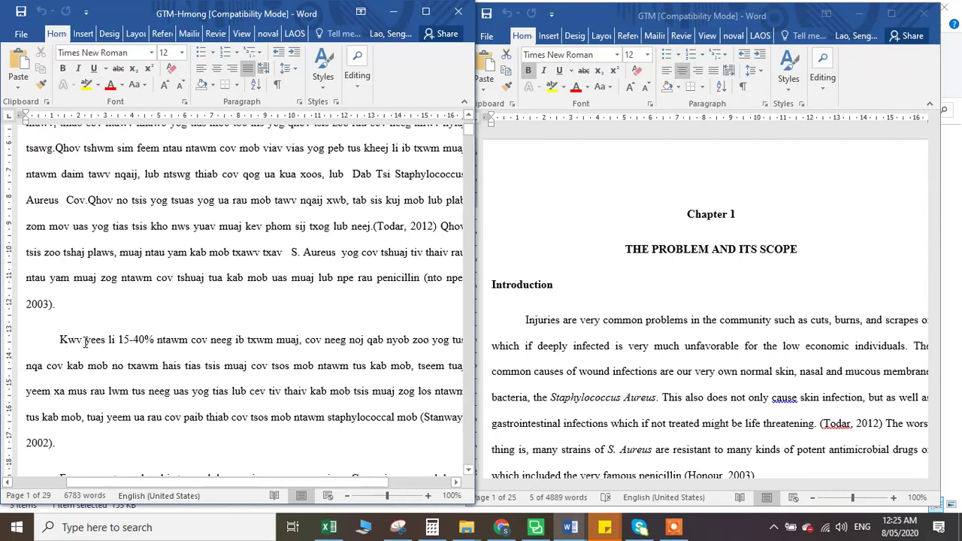
{"action": "left_click", "coordinate": [676, 249]}
{"action": "scroll", "coordinate": [629, 354], "scroll_direction": "down", "scroll_amount": 4}
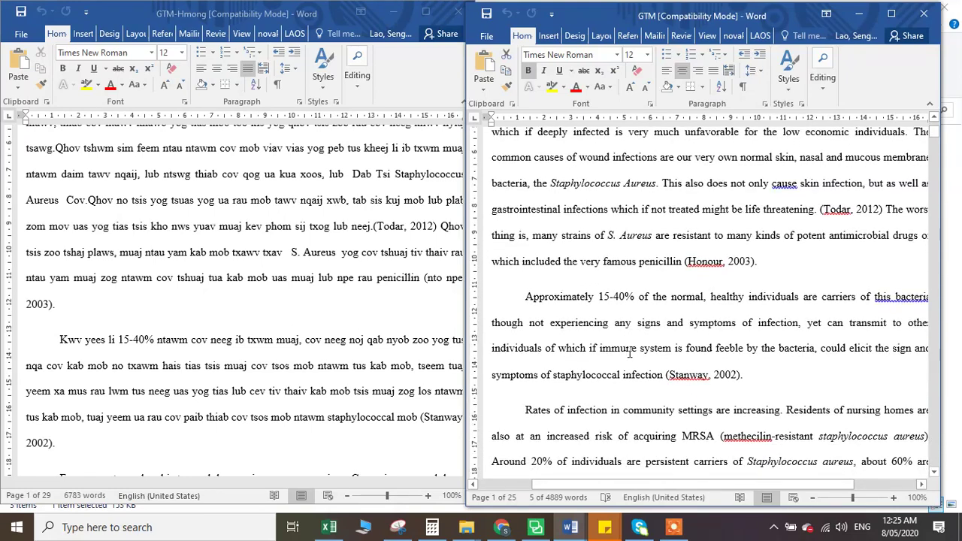
{"action": "left_click_drag", "start_coordinate": [562, 262], "coordinate": [716, 235]}
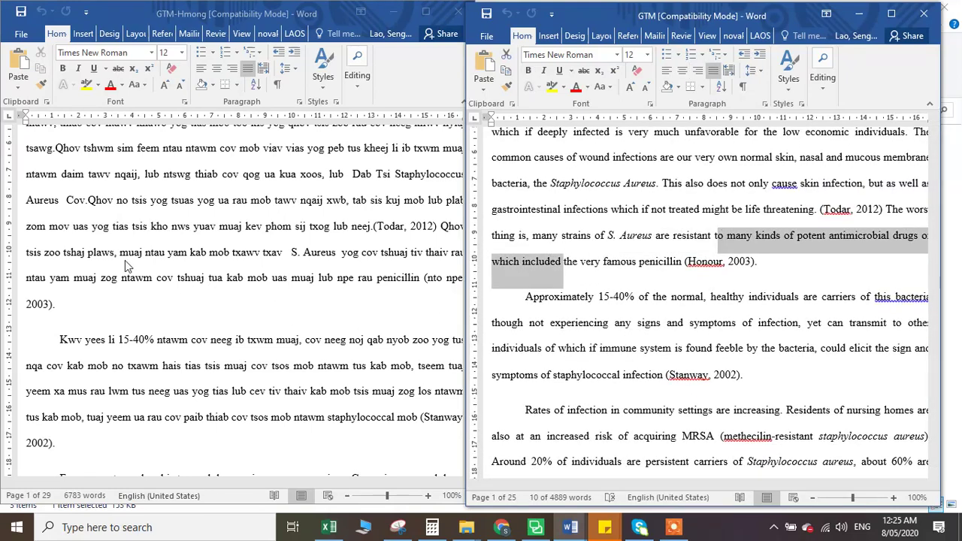
{"action": "left_click", "coordinate": [103, 242]}
{"action": "left_click_drag", "start_coordinate": [122, 255], "coordinate": [230, 254]}
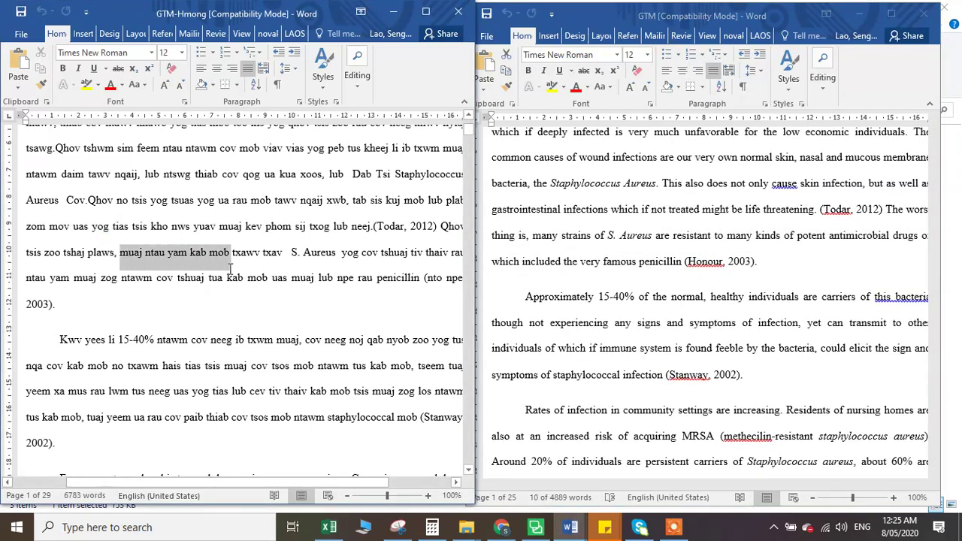
{"action": "scroll", "coordinate": [239, 197], "scroll_direction": "up", "scroll_amount": 1}
{"action": "scroll", "coordinate": [239, 197], "scroll_direction": "up", "scroll_amount": 3}
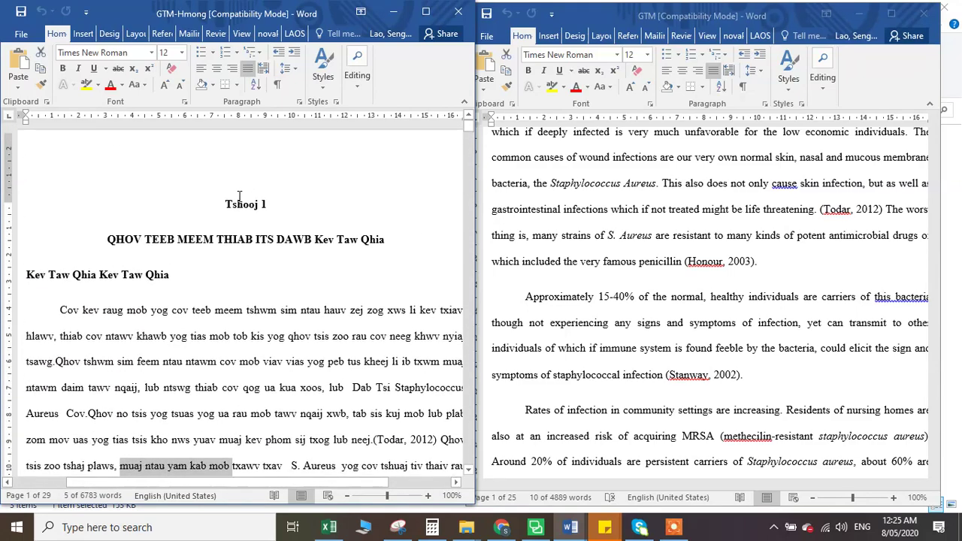
{"action": "left_click", "coordinate": [741, 262]}
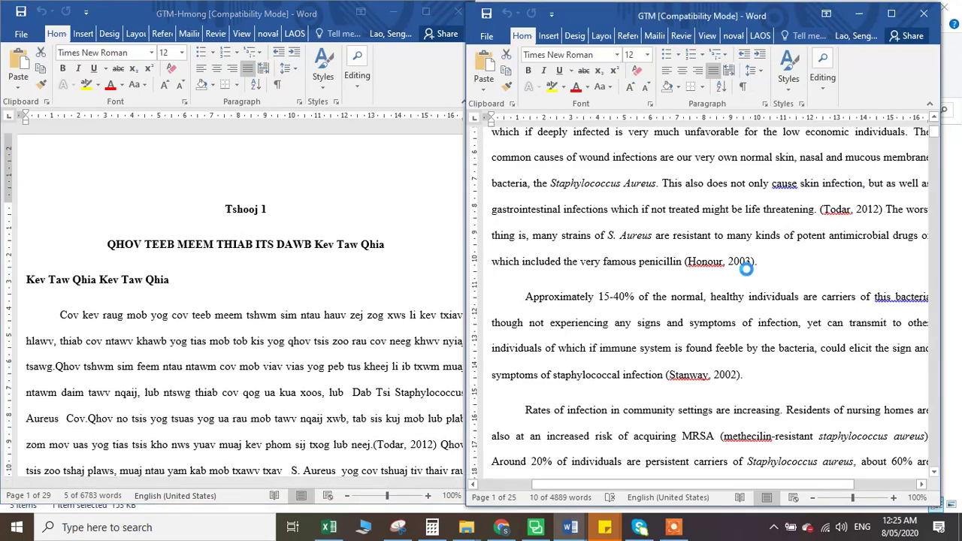
{"action": "scroll", "coordinate": [744, 267], "scroll_direction": "up", "scroll_amount": 3}
{"action": "scroll", "coordinate": [721, 277], "scroll_direction": "down", "scroll_amount": 1}
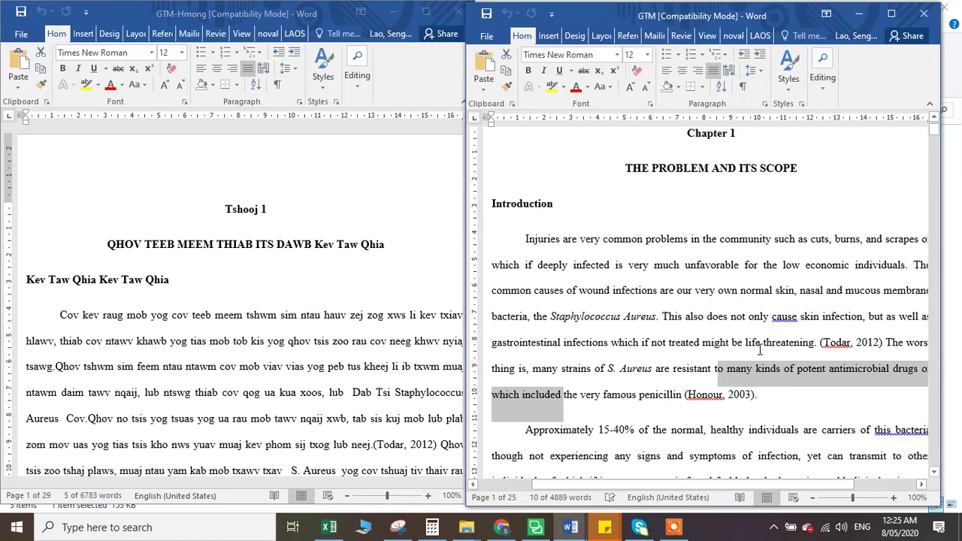
Step: Maximize the source document GTM's window, switch back to SDL Trados Studio and select segment 11's translation
{"action": "left_click", "coordinate": [891, 13]}
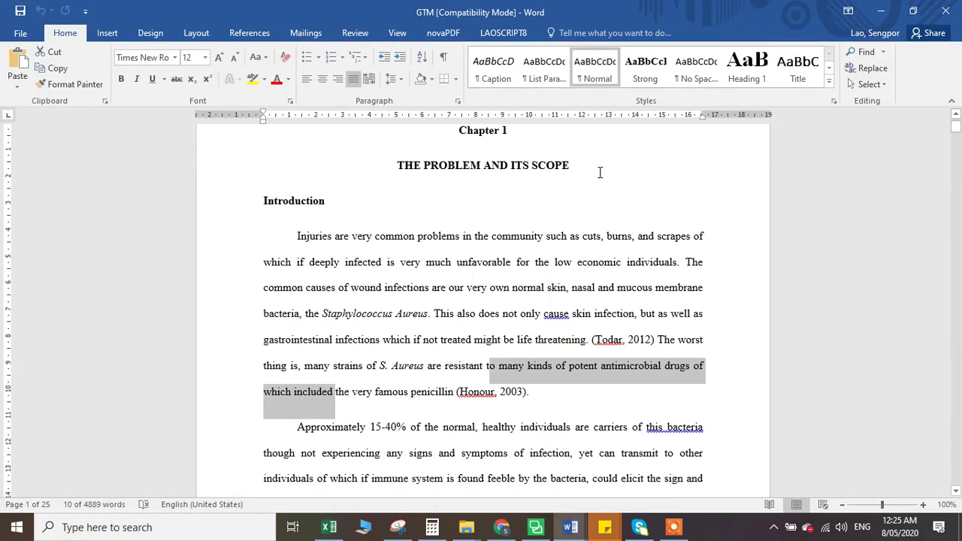
{"action": "left_click", "coordinate": [540, 386]}
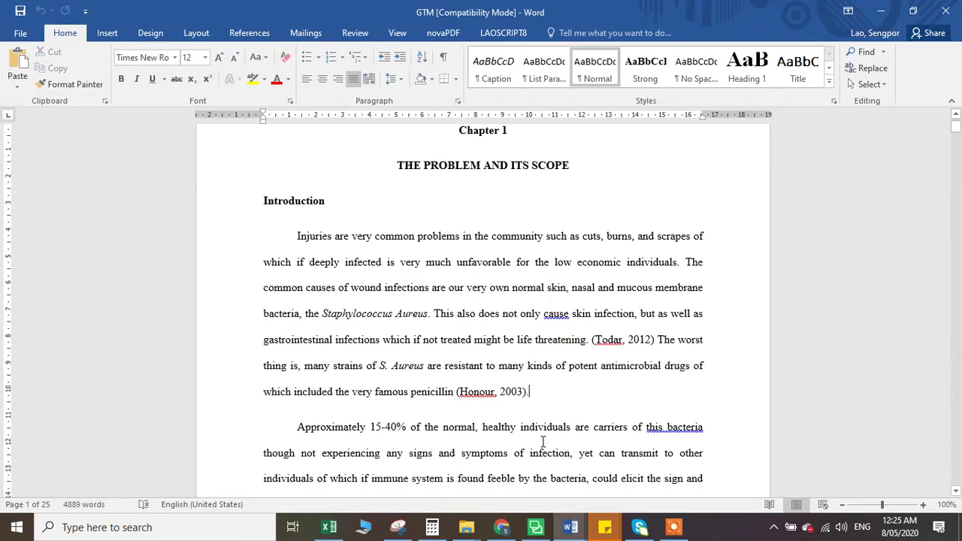
{"action": "left_click", "coordinate": [536, 527]}
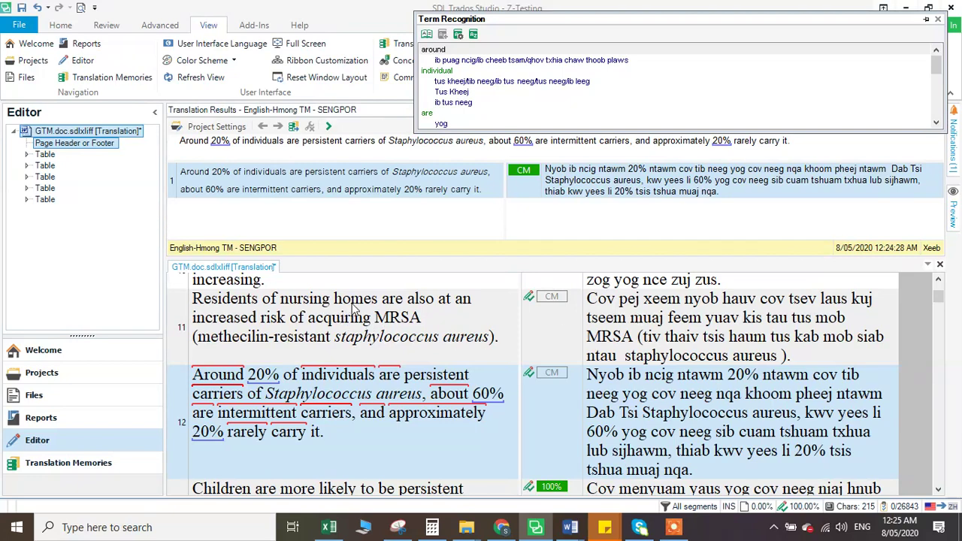
{"action": "left_click", "coordinate": [688, 336]}
{"action": "scroll", "coordinate": [489, 413], "scroll_direction": "down", "scroll_amount": 2}
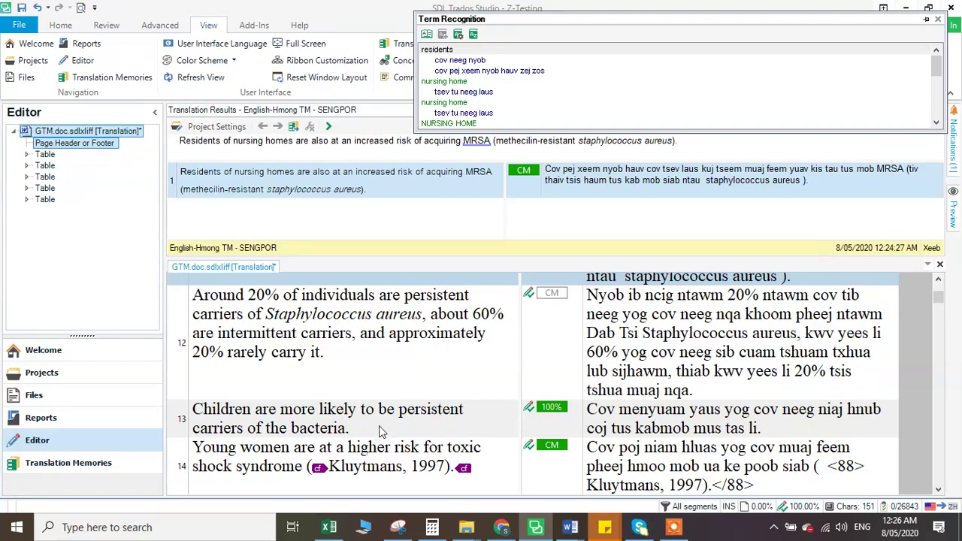
Step: Review the source and Hmong text of segments 9 to 15 of GTM.doc
{"action": "scroll", "coordinate": [646, 435], "scroll_direction": "down", "scroll_amount": 3}
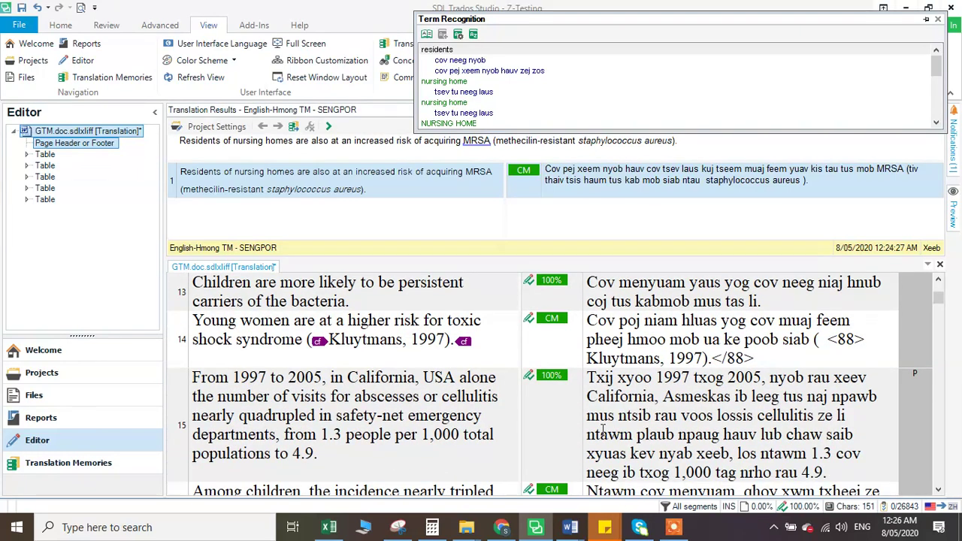
{"action": "scroll", "coordinate": [639, 388], "scroll_direction": "up", "scroll_amount": 6}
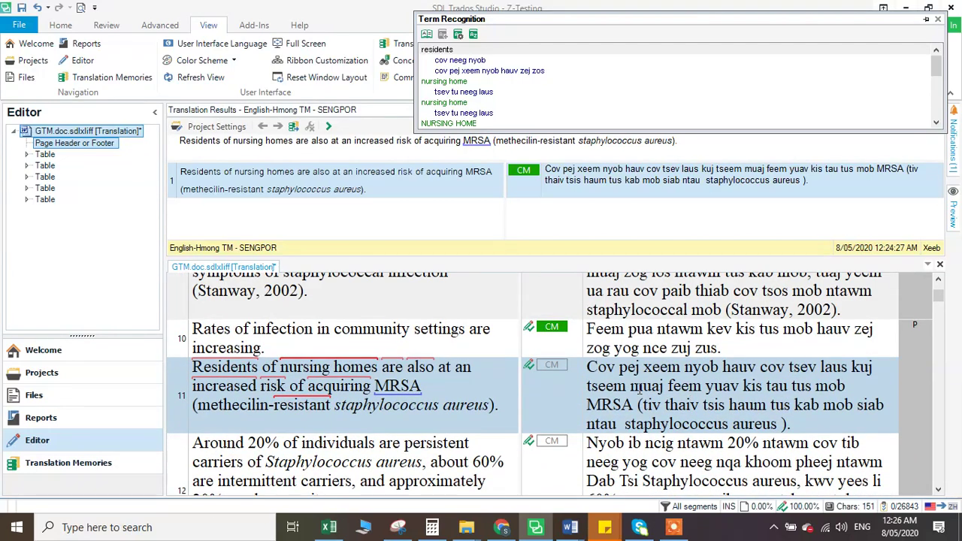
{"action": "scroll", "coordinate": [639, 387], "scroll_direction": "up", "scroll_amount": 2}
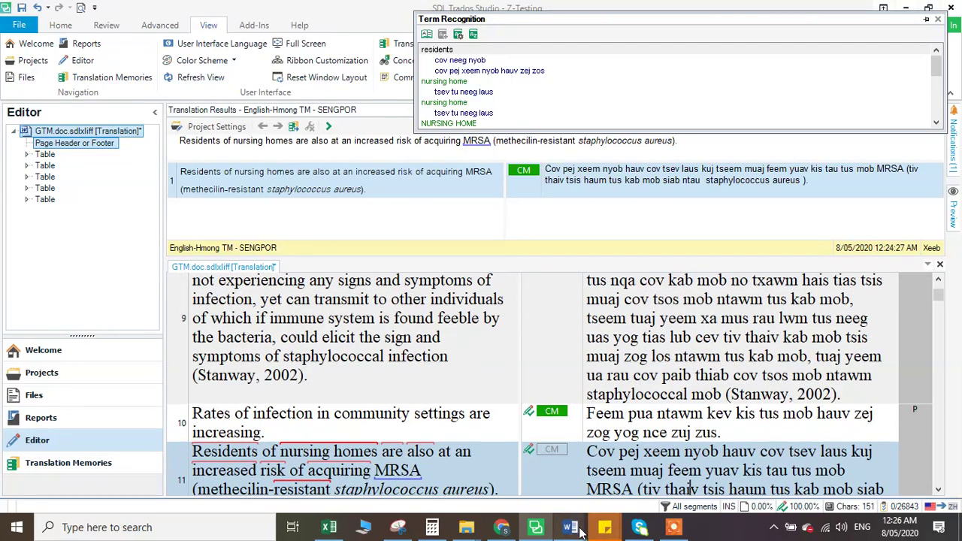
Step: Switch to the source document GTM in Word and add a red dash-bulleted line below the first introduction paragraph: "Kev raug mob yogi b yam uas muaj tshwm sim heev"
{"action": "left_click", "coordinate": [635, 488]}
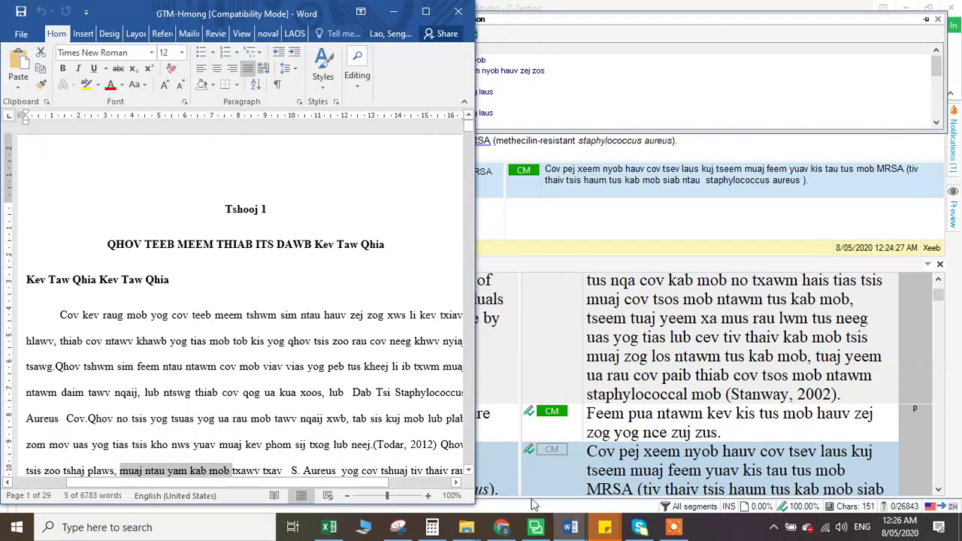
{"action": "mouse_move", "coordinate": [571, 527]}
{"action": "left_click", "coordinate": [630, 466]}
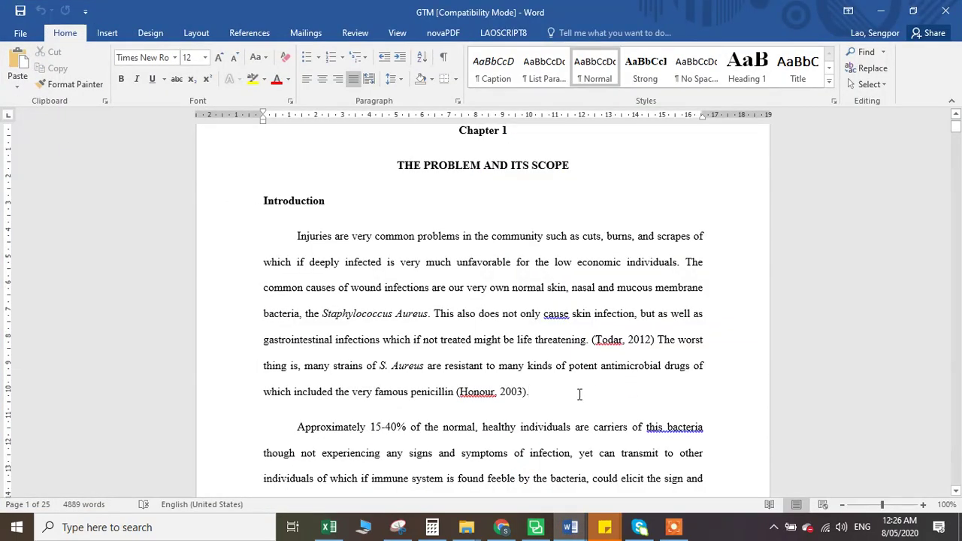
{"action": "key", "text": "Return"}
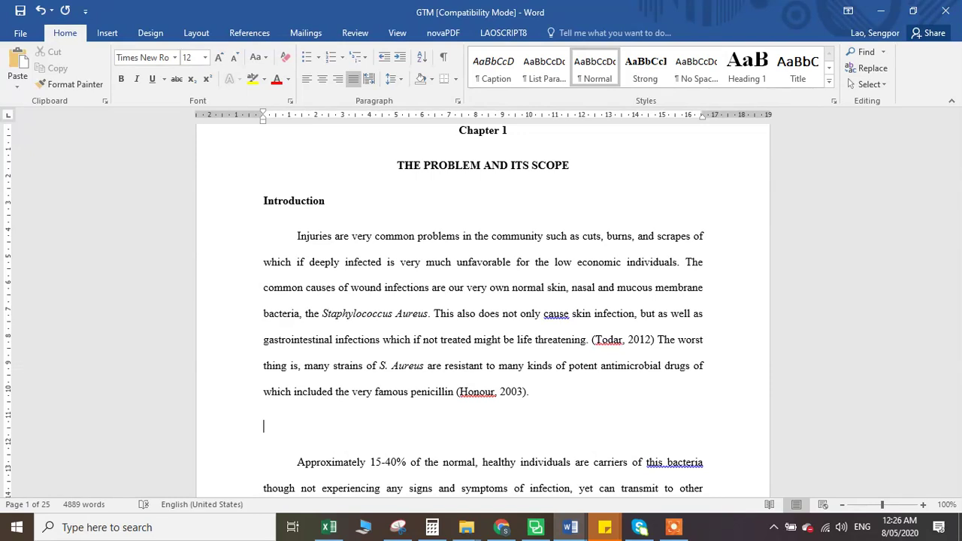
{"action": "type", "text": "- "}
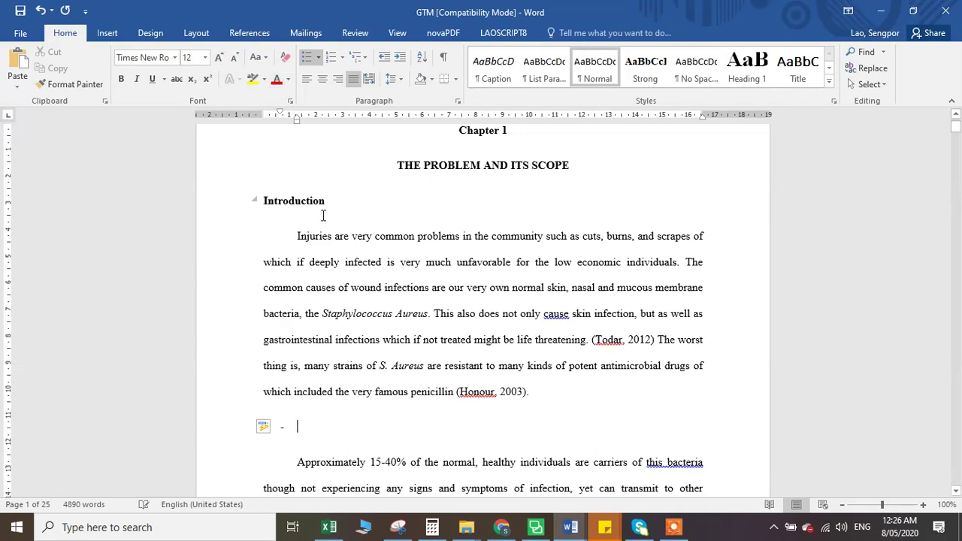
{"action": "type", "text": "In"}
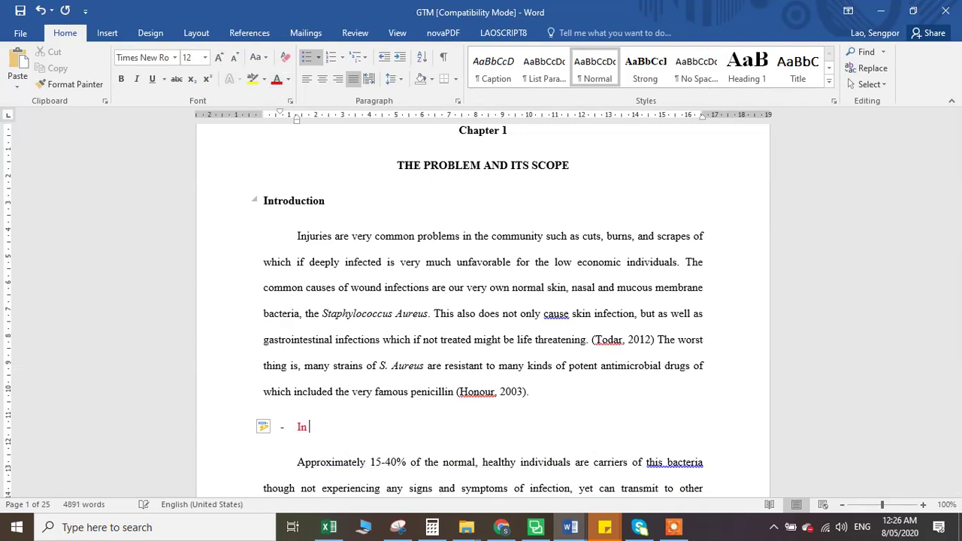
{"action": "type", "text": "Kev raug mob yogi b yam "}
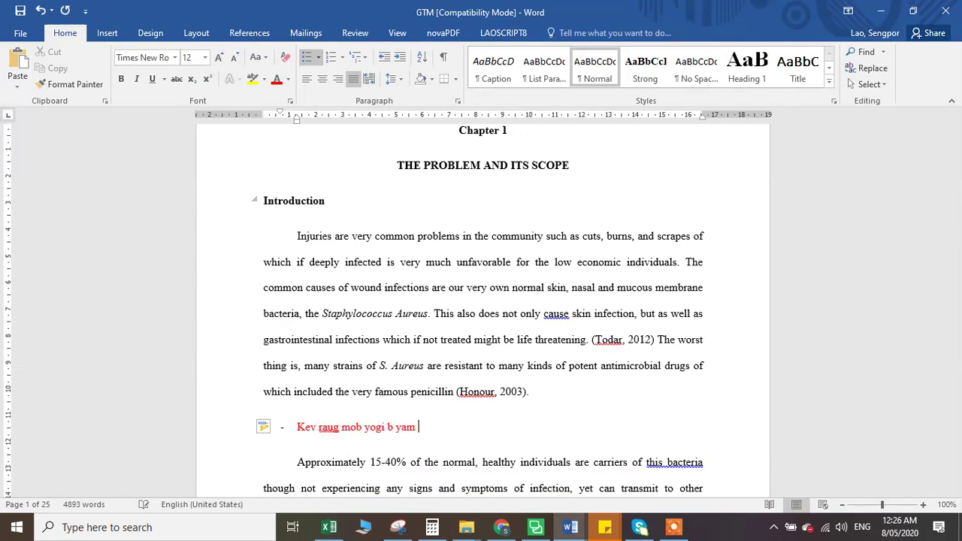
{"action": "type", "text": "uas muaj tshwm sim heev"}
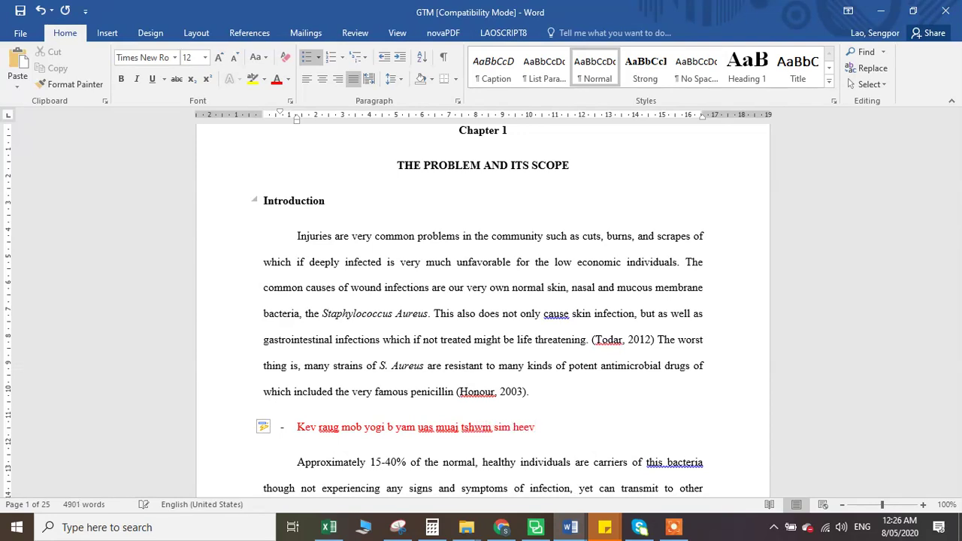
Step: Replace the bullet's ending after "yam" with "lakjsojopajellakjflajkw" and add a second bullet reading "kjoapwjeopajoepfjapowefjo"
{"action": "key", "text": "BackSpace"}
{"action": "key", "text": "BackSpace"}
{"action": "key", "text": "BackSpace"}
{"action": "key", "text": "BackSpace"}
{"action": "key", "text": "BackSpace"}
{"action": "key", "text": "BackSpace"}
{"action": "key", "text": "BackSpace"}
{"action": "key", "text": "BackSpace"}
{"action": "key", "text": "BackSpace"}
{"action": "key", "text": "BackSpace"}
{"action": "key", "text": "BackSpace"}
{"action": "key", "text": "BackSpace"}
{"action": "key", "text": "BackSpace"}
{"action": "key", "text": "BackSpace"}
{"action": "key", "text": "BackSpace"}
{"action": "key", "text": "BackSpace"}
{"action": "key", "text": "BackSpace"}
{"action": "key", "text": "BackSpace"}
{"action": "key", "text": "BackSpace"}
{"action": "key", "text": "BackSpace"}
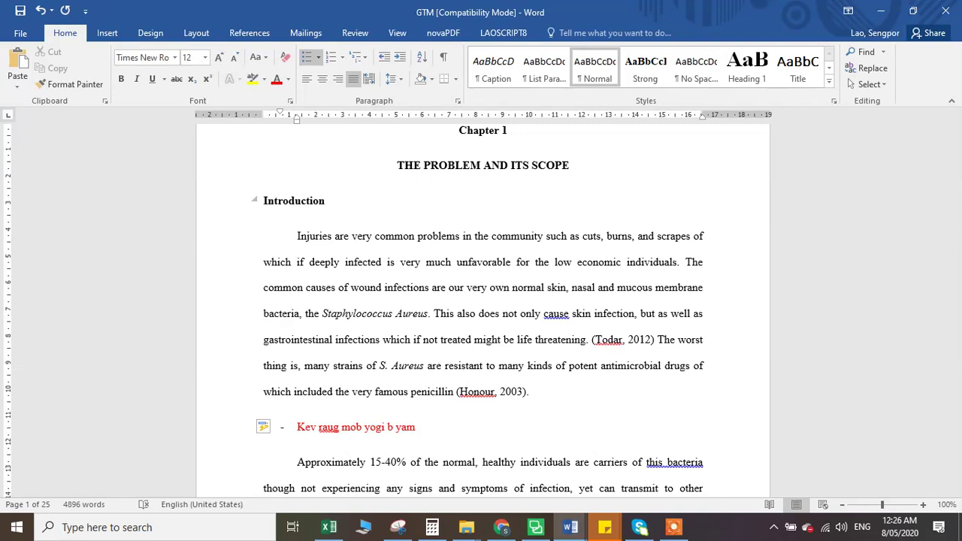
{"action": "type", "text": "lakjsojopajellakjflajkw"}
{"action": "key", "text": "Return"}
{"action": "type", "text": "kjoapwjeopajoepfjapowefjo"}
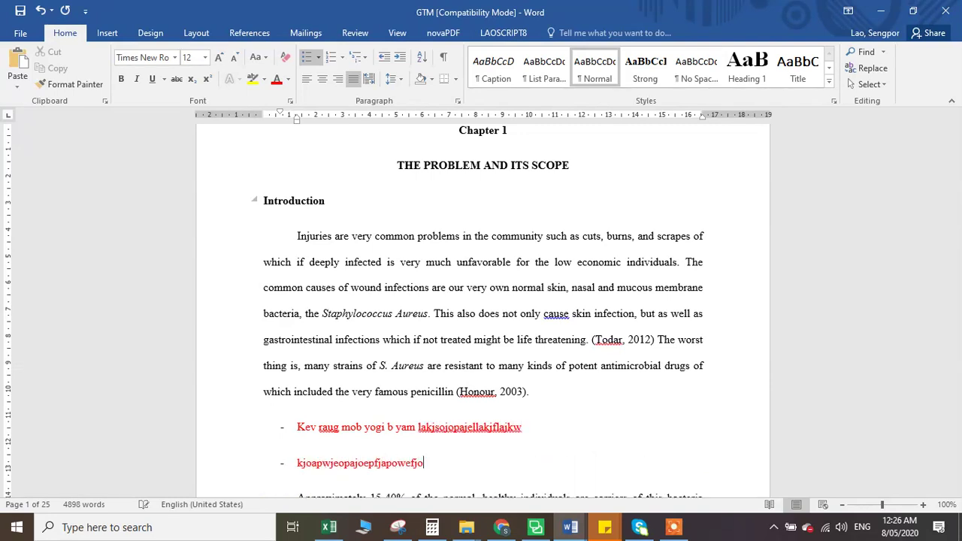
Step: Merge the second bullet into the first after a period, and duplicate the combined line as a new bullet followed by an empty one
{"action": "left_click", "coordinate": [295, 466]}
{"action": "key", "text": "BackSpace"}
{"action": "key", "text": "BackSpace"}
{"action": "type", "text": "."}
{"action": "left_click_drag", "start_coordinate": [654, 427], "coordinate": [298, 427]}
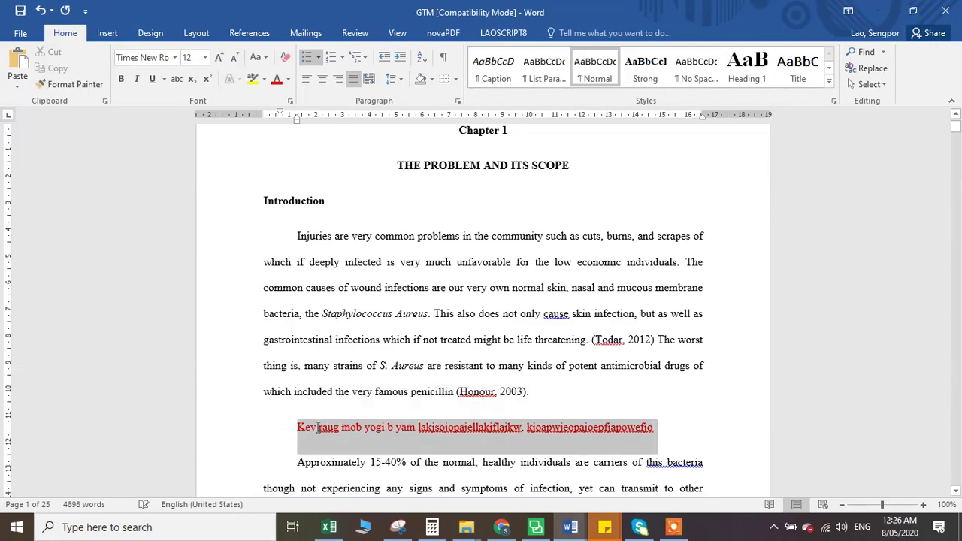
{"action": "key", "text": "ctrl+c"}
{"action": "left_click", "coordinate": [658, 427]}
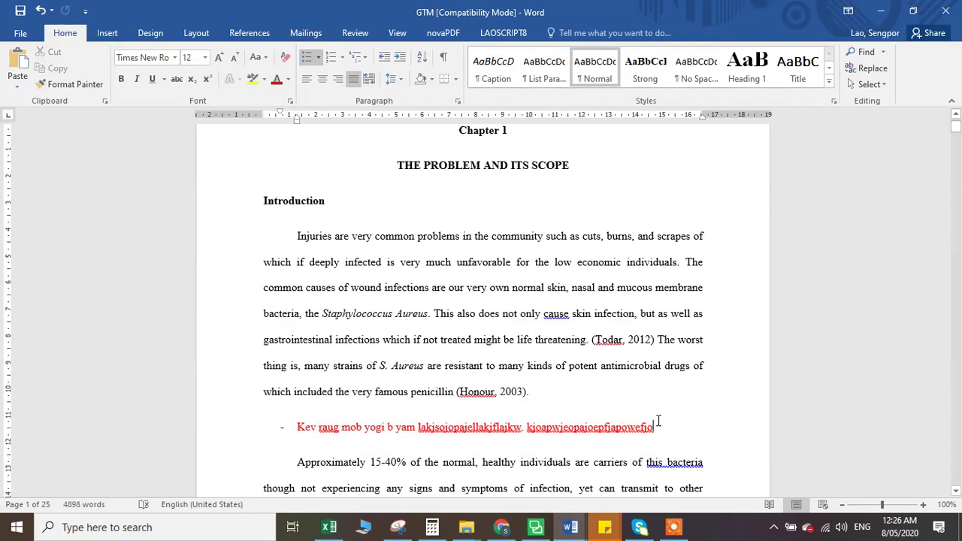
{"action": "key", "text": "Return"}
{"action": "key", "text": "ctrl+v"}
{"action": "key", "text": "Return"}
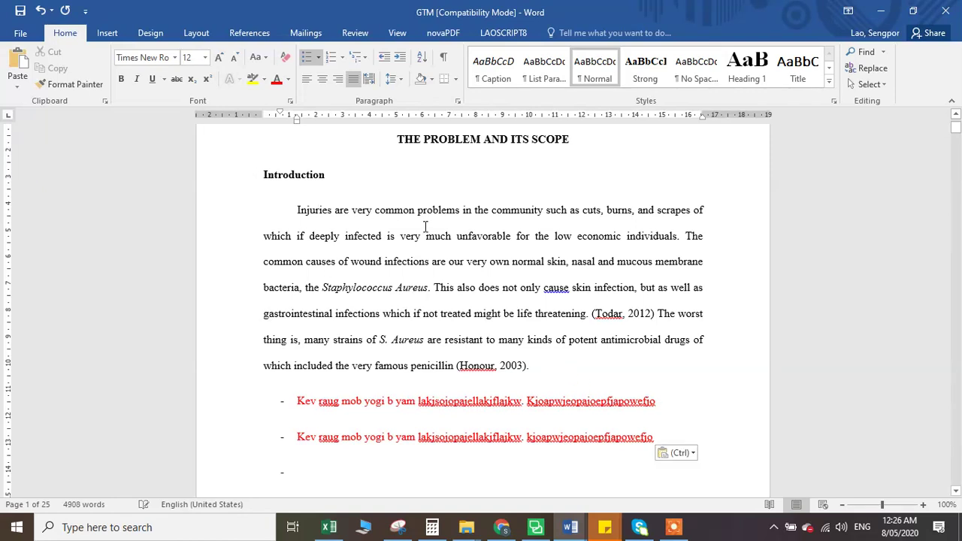
Step: Delete the English first introduction paragraph and remove the dash from the first red line below it
{"action": "left_click_drag", "start_coordinate": [530, 368], "coordinate": [289, 223]}
{"action": "key", "text": "Delete"}
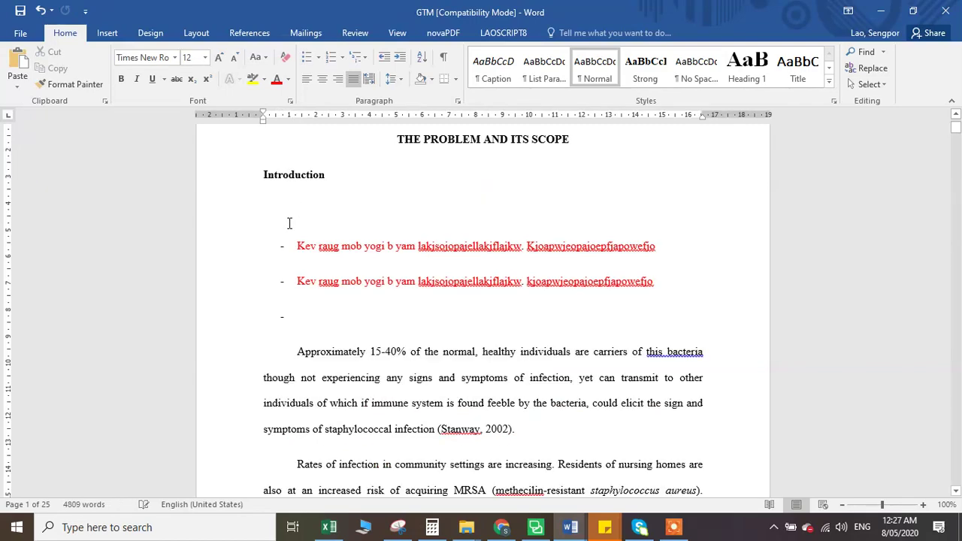
{"action": "key", "text": "BackSpace"}
{"action": "left_click", "coordinate": [912, 11]}
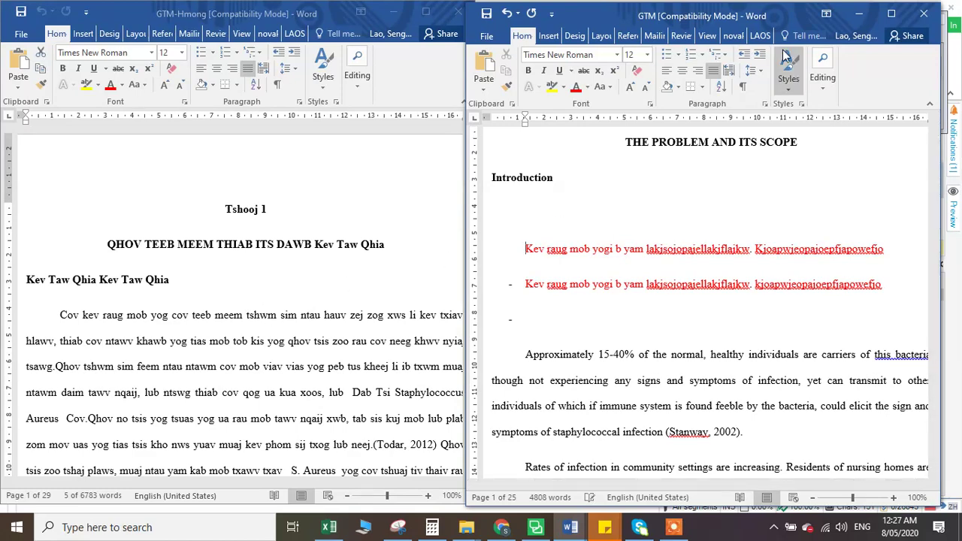
{"action": "left_click", "coordinate": [891, 14]}
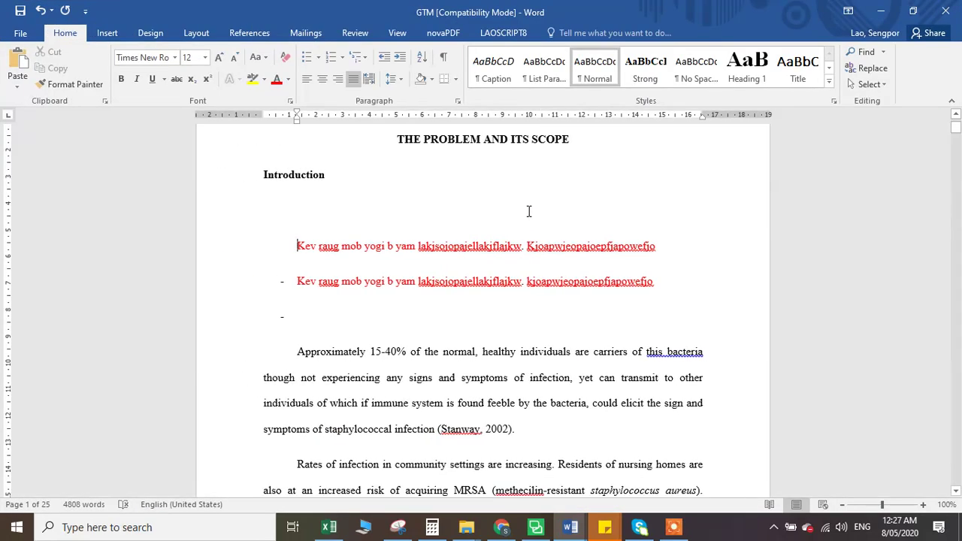
{"action": "scroll", "coordinate": [529, 213], "scroll_direction": "up", "scroll_amount": 2}
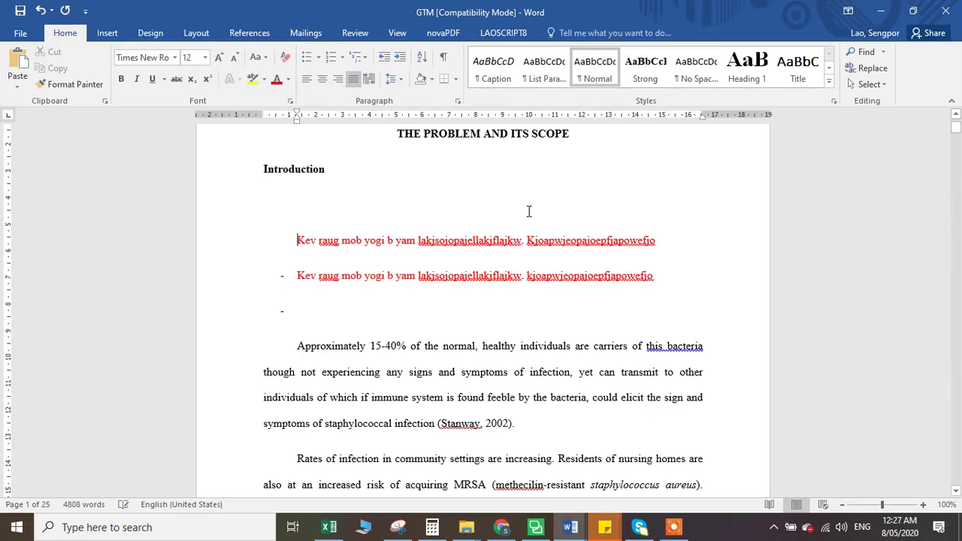
Step: Undo all the trial edits in GTM, from the deleted introduction paragraph back to the added red bullets
{"action": "key", "text": "ctrl+z"}
{"action": "key", "text": "ctrl+z"}
{"action": "key", "text": "ctrl+z"}
{"action": "key", "text": "ctrl+z"}
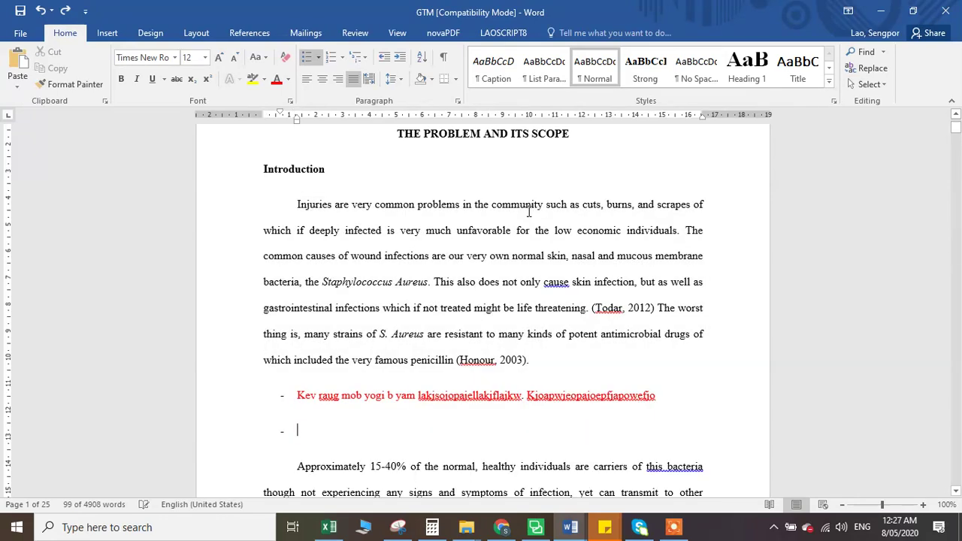
{"action": "key", "text": "ctrl+z"}
{"action": "key", "text": "ctrl+z"}
{"action": "key", "text": "ctrl+z"}
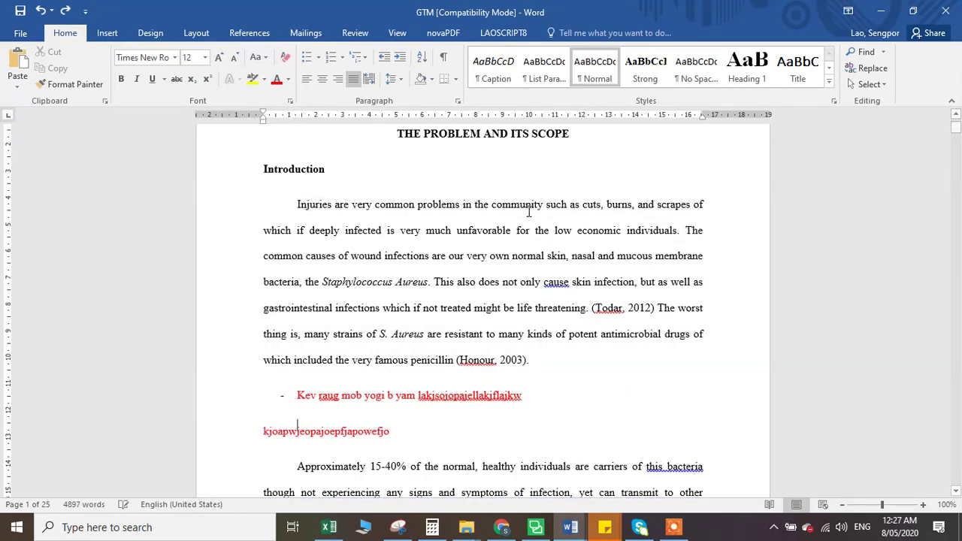
{"action": "key", "text": "ctrl+z"}
{"action": "key", "text": "ctrl+z"}
{"action": "key", "text": "ctrl+z"}
{"action": "key", "text": "ctrl+z"}
{"action": "key", "text": "ctrl+z"}
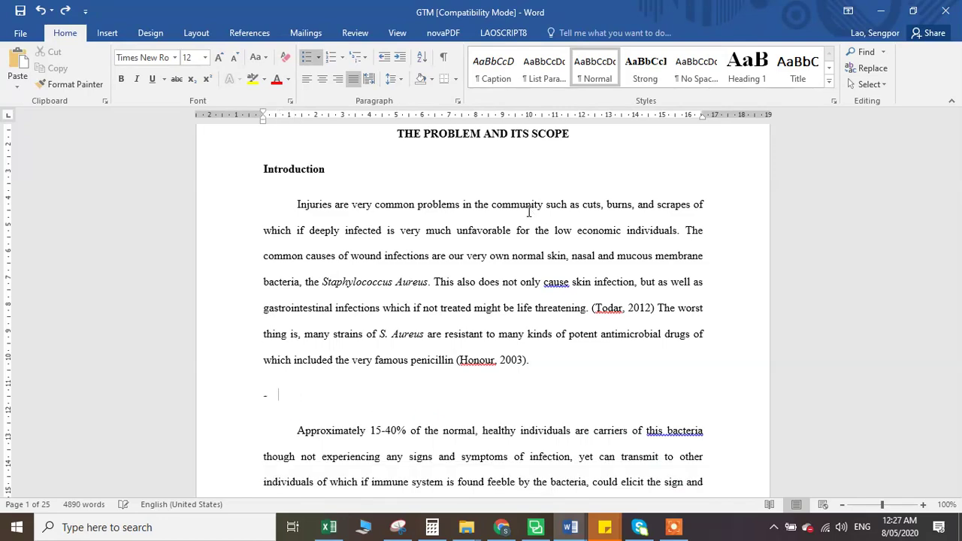
{"action": "key", "text": "ctrl+z"}
{"action": "key", "text": "ctrl+z"}
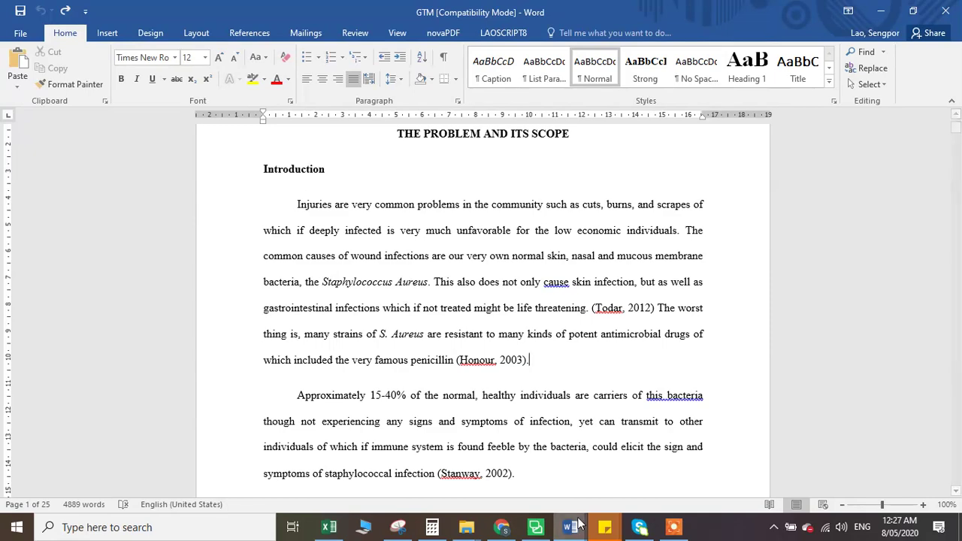
Step: Bring GTM-Hmong to the front and restore the source document GTM's window beside it
{"action": "mouse_move", "coordinate": [570, 527]}
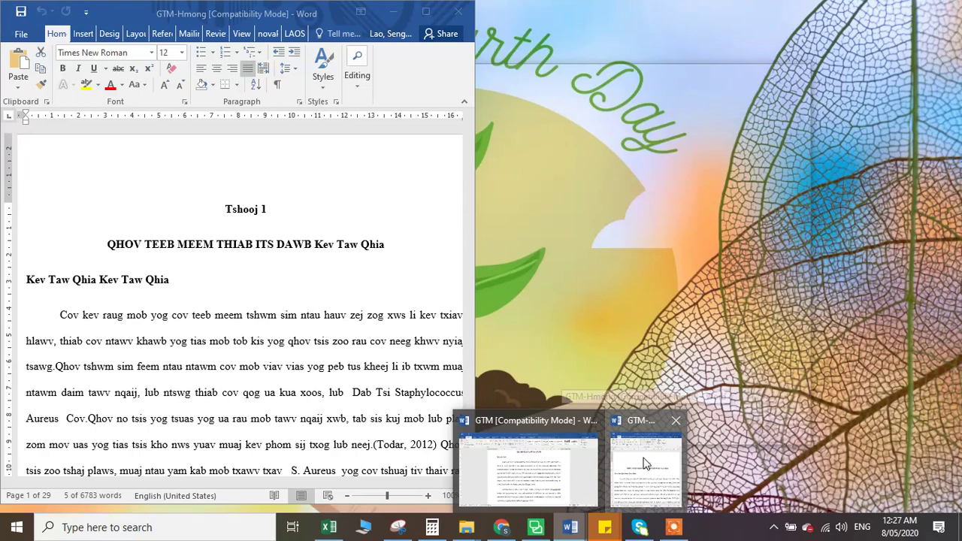
{"action": "left_click", "coordinate": [644, 464]}
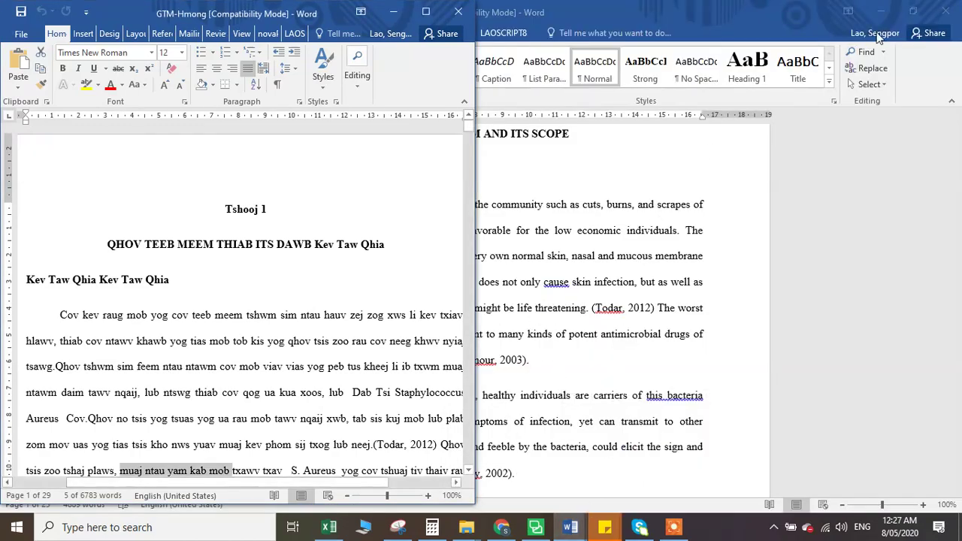
{"action": "left_click", "coordinate": [913, 12]}
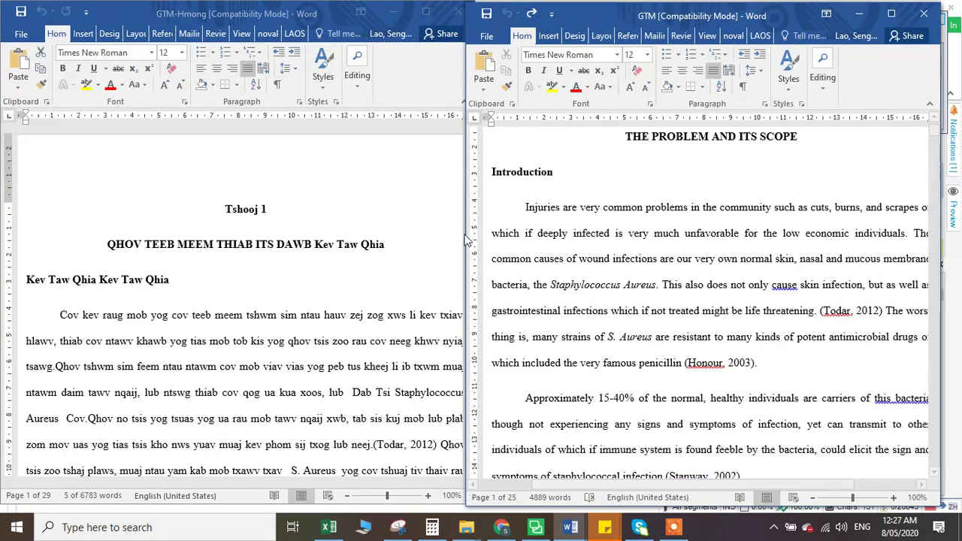
Step: Compare the first-page paragraphs of both documents and place the cursor in the 2003 citation ending GTM-Hmong's first introduction paragraph
{"action": "left_click_drag", "start_coordinate": [121, 471], "coordinate": [233, 460]}
{"action": "left_click", "coordinate": [640, 295]}
{"action": "scroll", "coordinate": [639, 294], "scroll_direction": "down", "scroll_amount": 4}
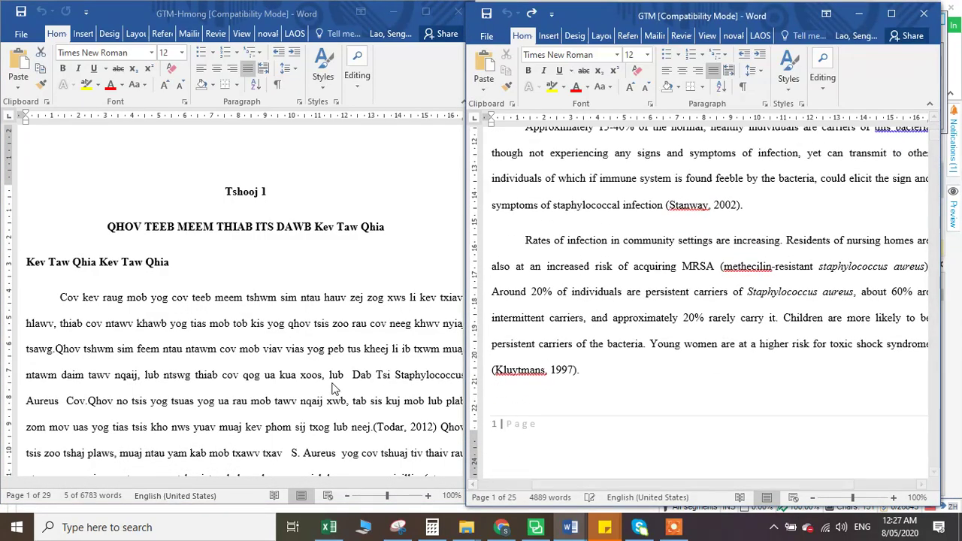
{"action": "key", "text": "alt+Tab"}
{"action": "scroll", "coordinate": [335, 389], "scroll_direction": "down", "scroll_amount": 2}
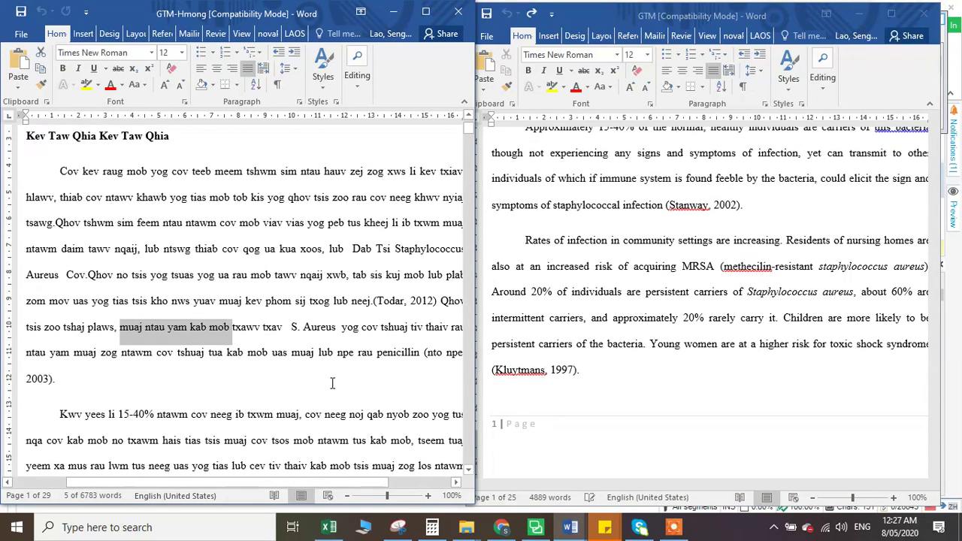
{"action": "left_click", "coordinate": [550, 300]}
{"action": "scroll", "coordinate": [628, 376], "scroll_direction": "down", "scroll_amount": 1}
{"action": "left_click", "coordinate": [66, 392]}
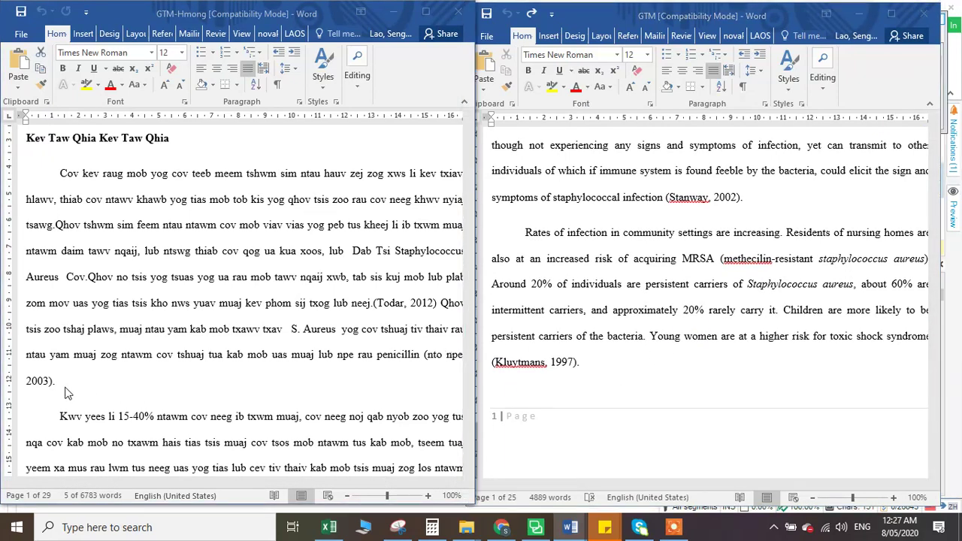
{"action": "left_click", "coordinate": [51, 390]}
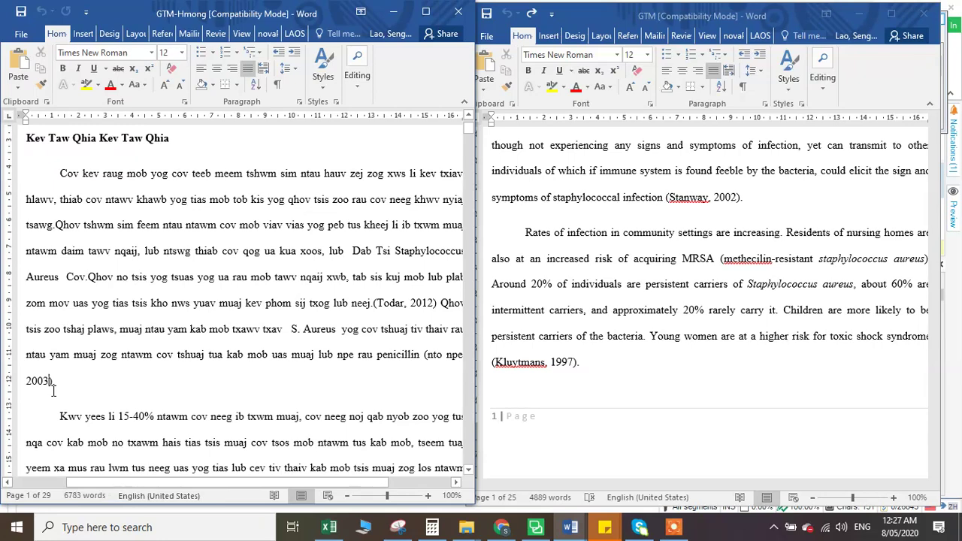
Step: Select the closing "2003)." of the first paragraph in the Hmong document and narrow the English GTM window beside it
{"action": "left_click_drag", "start_coordinate": [55, 381], "coordinate": [27, 406]}
{"action": "scroll", "coordinate": [624, 305], "scroll_direction": "up", "scroll_amount": 5}
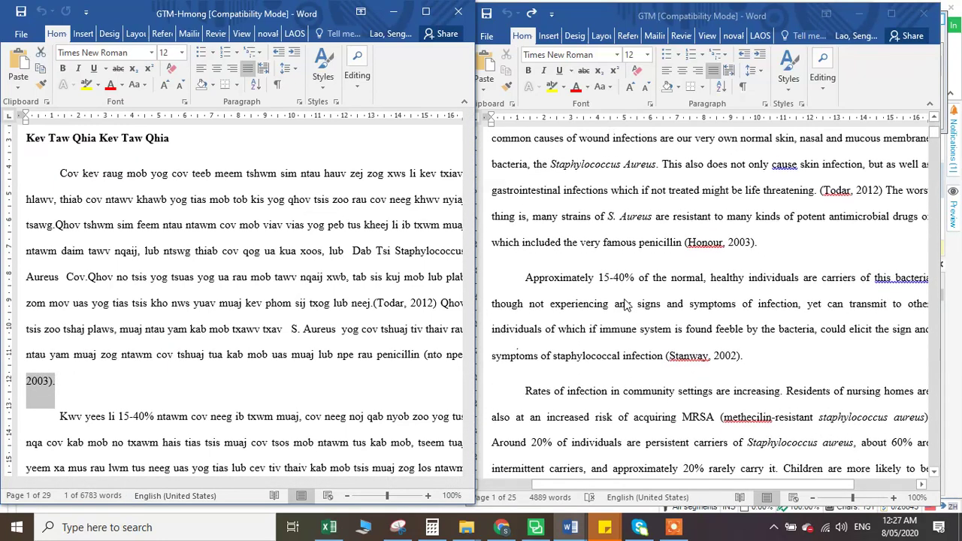
{"action": "left_click", "coordinate": [767, 252]}
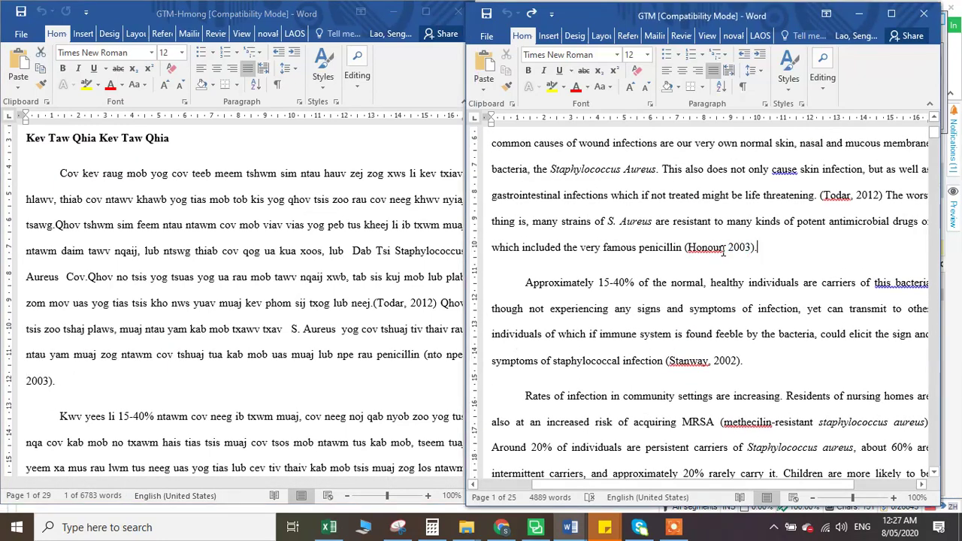
{"action": "left_click_drag", "start_coordinate": [467, 342], "coordinate": [500, 342]}
{"action": "left_click", "coordinate": [466, 350]}
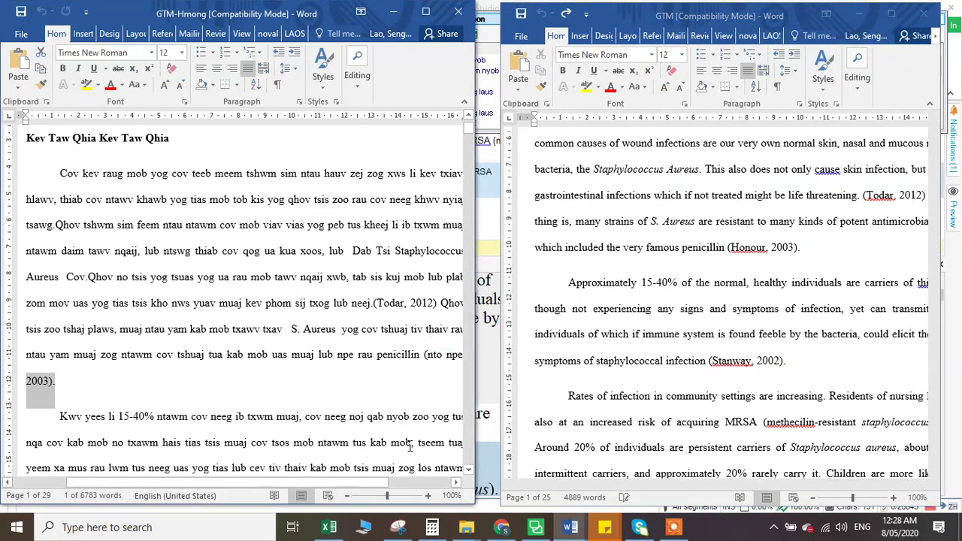
Step: Compare the opening paragraphs and their line ends in the Hmong document with the matching English source text
{"action": "left_click_drag", "start_coordinate": [368, 481], "coordinate": [432, 474]}
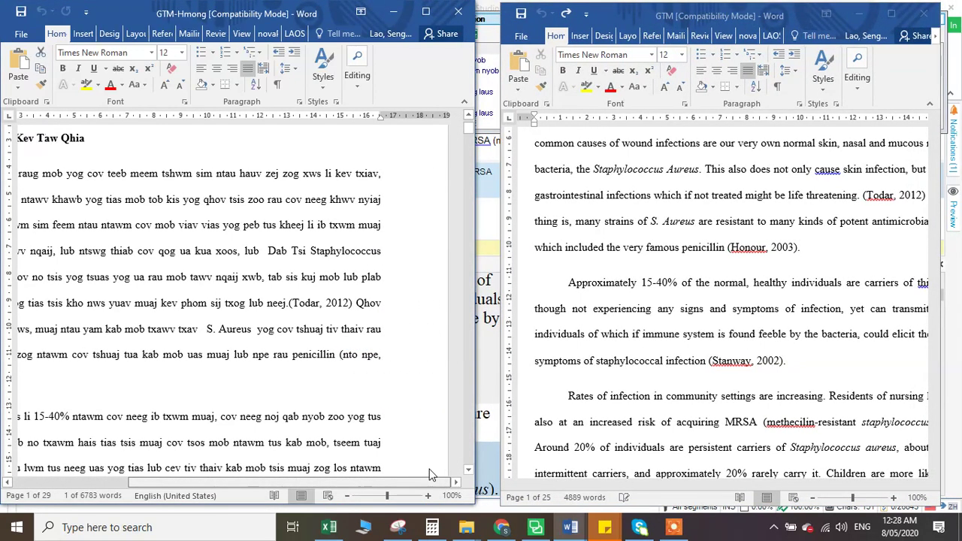
{"action": "scroll", "coordinate": [232, 384], "scroll_direction": "left", "scroll_amount": 3}
{"action": "scroll", "coordinate": [232, 384], "scroll_direction": "right", "scroll_amount": 3}
{"action": "scroll", "coordinate": [233, 384], "scroll_direction": "left", "scroll_amount": 3}
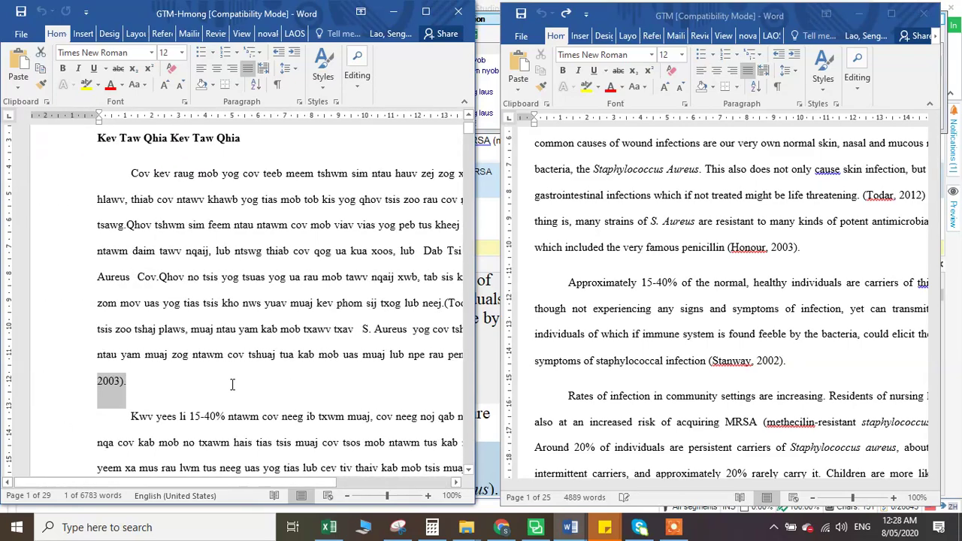
{"action": "scroll", "coordinate": [232, 384], "scroll_direction": "right", "scroll_amount": 3}
{"action": "scroll", "coordinate": [233, 384], "scroll_direction": "left", "scroll_amount": 2}
{"action": "scroll", "coordinate": [232, 384], "scroll_direction": "left", "scroll_amount": 1}
{"action": "scroll", "coordinate": [659, 294], "scroll_direction": "right", "scroll_amount": 4}
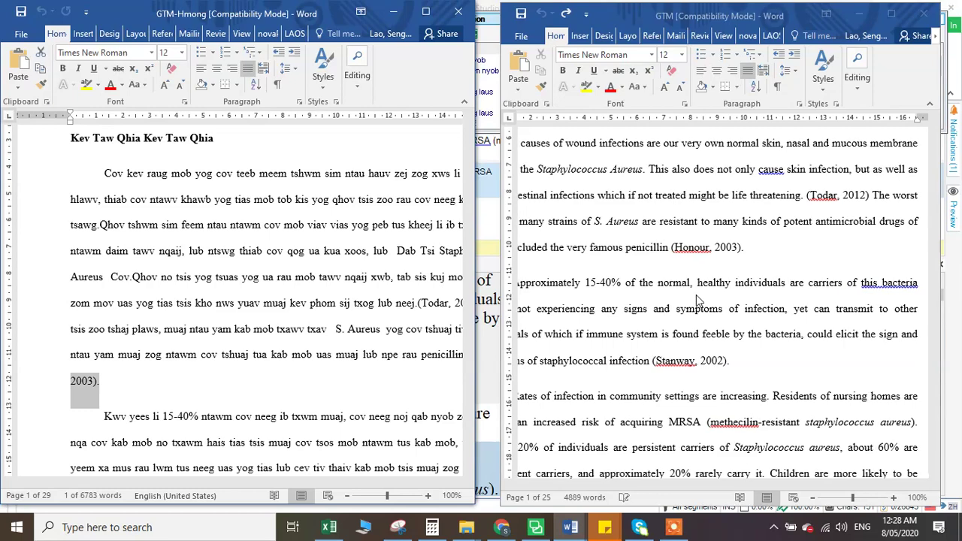
{"action": "scroll", "coordinate": [696, 297], "scroll_direction": "left", "scroll_amount": 6}
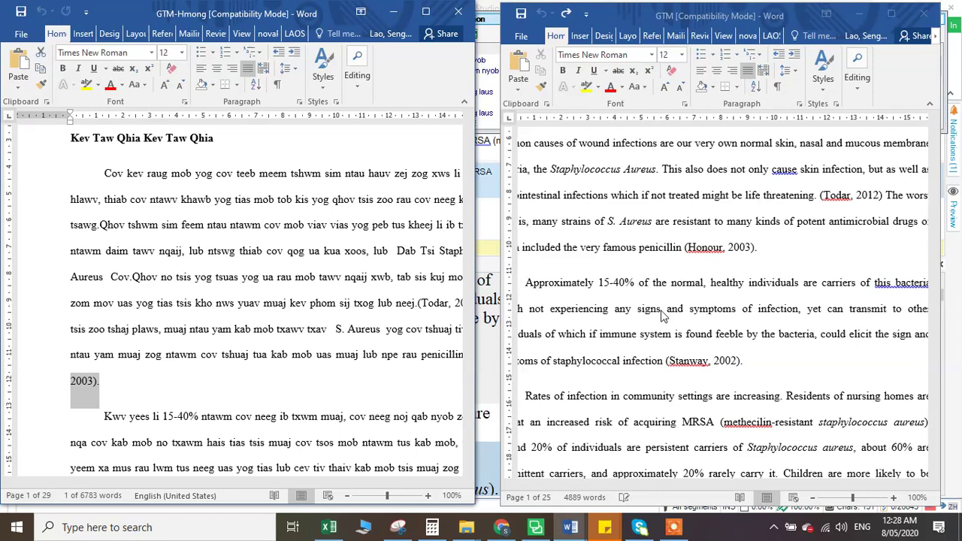
Step: Enlarge the English document to 234% zoom and examine the paragraph starting "Approximately 15-40%"
{"action": "left_click", "coordinate": [852, 497]}
{"action": "mouse_move", "coordinate": [852, 497]}
{"action": "left_mouse_down"}
{"action": "mouse_move", "coordinate": [883, 502]}
{"action": "mouse_move", "coordinate": [864, 502]}
{"action": "left_mouse_up"}
{"action": "scroll", "coordinate": [518, 321], "scroll_direction": "left", "scroll_amount": 5}
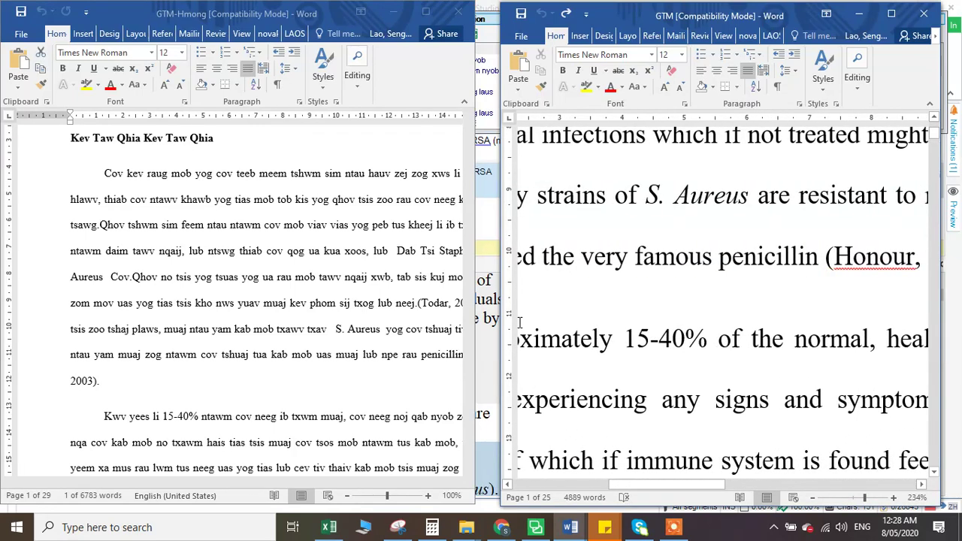
{"action": "scroll", "coordinate": [518, 321], "scroll_direction": "left", "scroll_amount": 5}
{"action": "left_click_drag", "start_coordinate": [584, 484], "coordinate": [835, 467]}
{"action": "scroll", "coordinate": [639, 463], "scroll_direction": "left", "scroll_amount": 5}
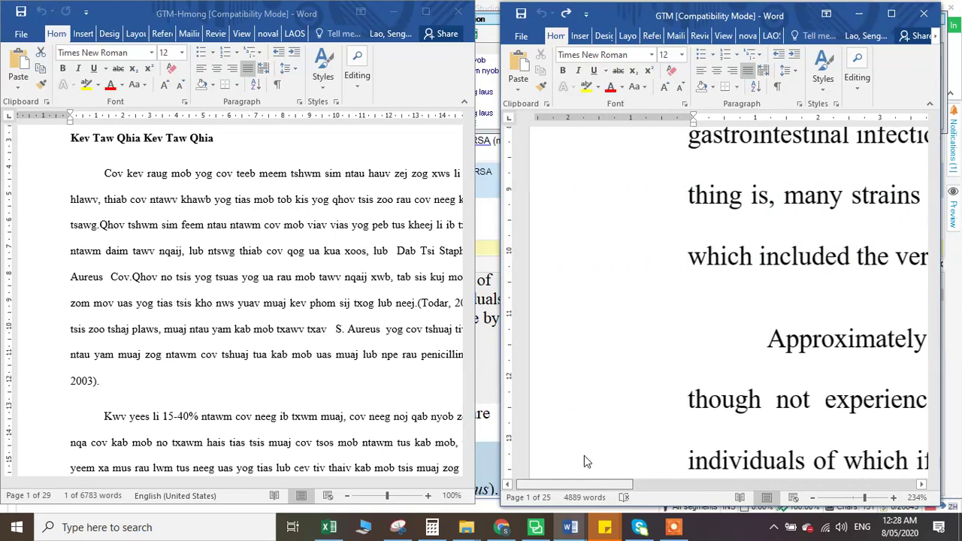
{"action": "scroll", "coordinate": [726, 447], "scroll_direction": "right", "scroll_amount": 3}
{"action": "scroll", "coordinate": [676, 442], "scroll_direction": "left", "scroll_amount": 3}
{"action": "scroll", "coordinate": [642, 438], "scroll_direction": "left", "scroll_amount": 3}
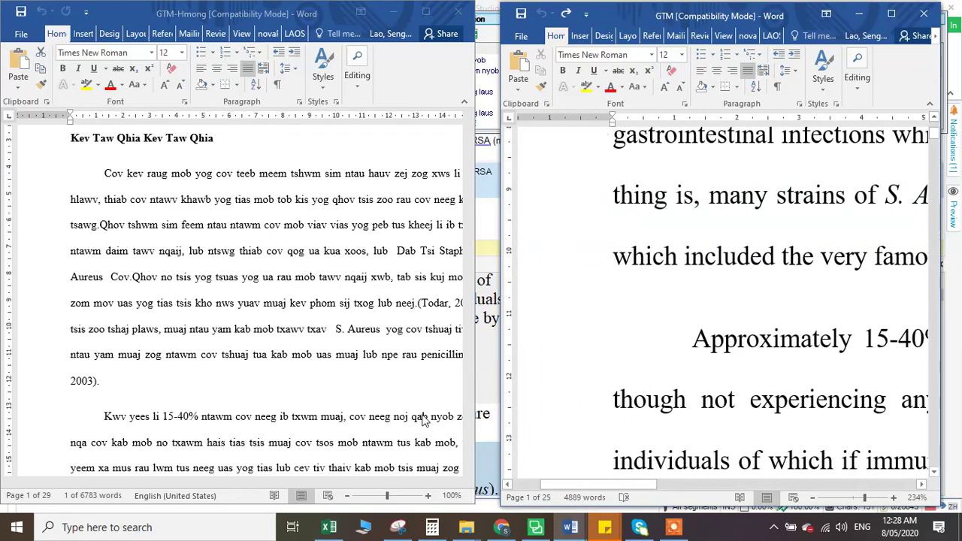
Step: Select the line "2003)." ending the Hmong paragraph again and reduce the English document's zoom to 93%
{"action": "left_click", "coordinate": [333, 396]}
{"action": "key", "text": "shift+Home"}
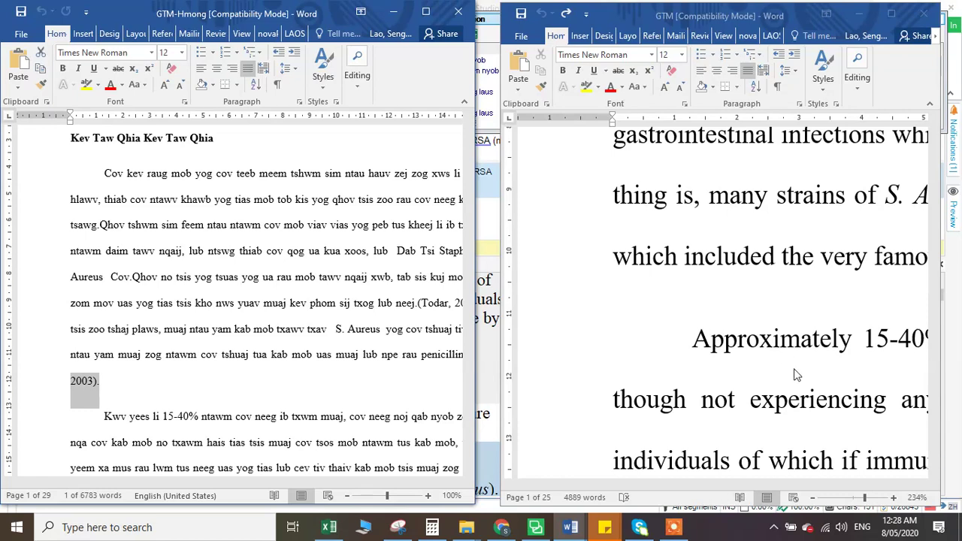
{"action": "left_click", "coordinate": [862, 499]}
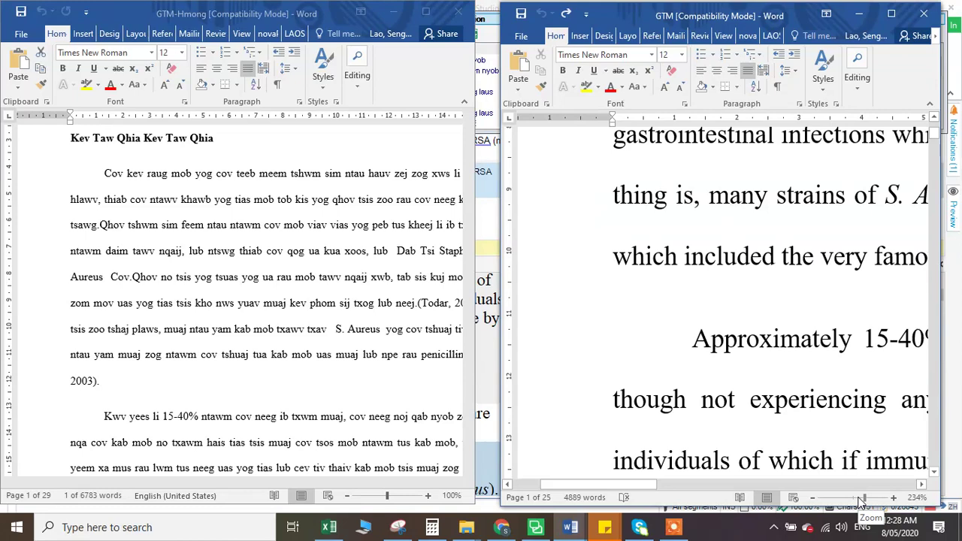
{"action": "left_click_drag", "start_coordinate": [862, 500], "coordinate": [851, 502]}
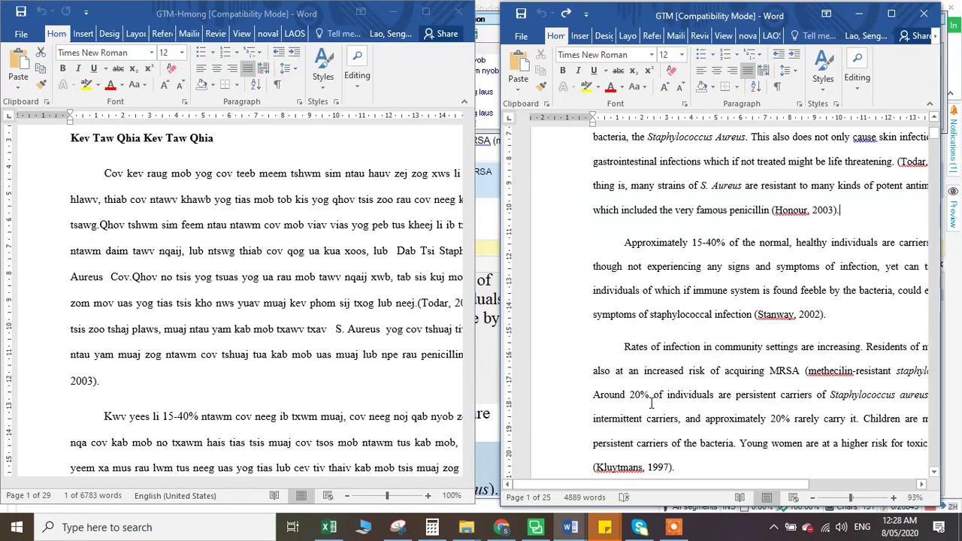
Step: Switch to SDL Trados Studio and close the floating Term Recognition window
{"action": "left_click", "coordinate": [535, 527]}
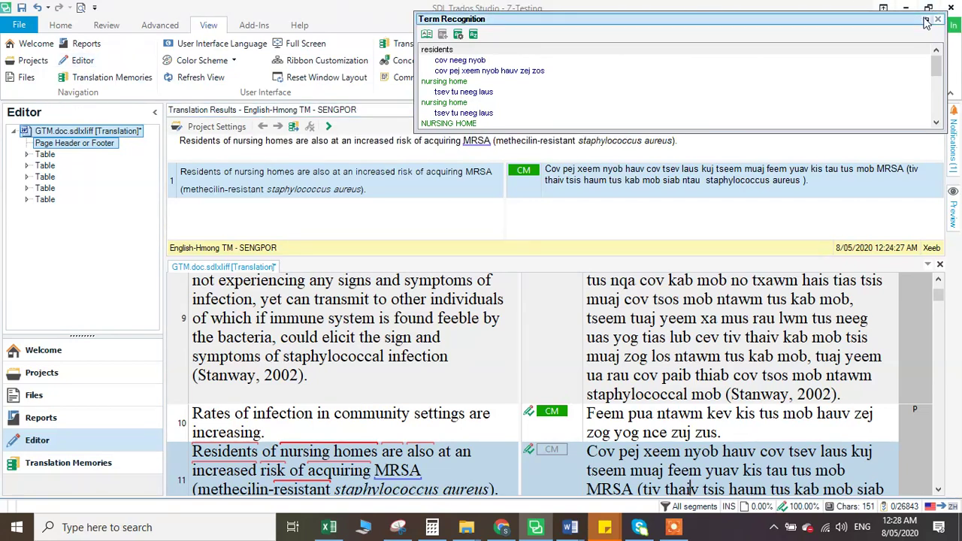
{"action": "left_click", "coordinate": [24, 27]}
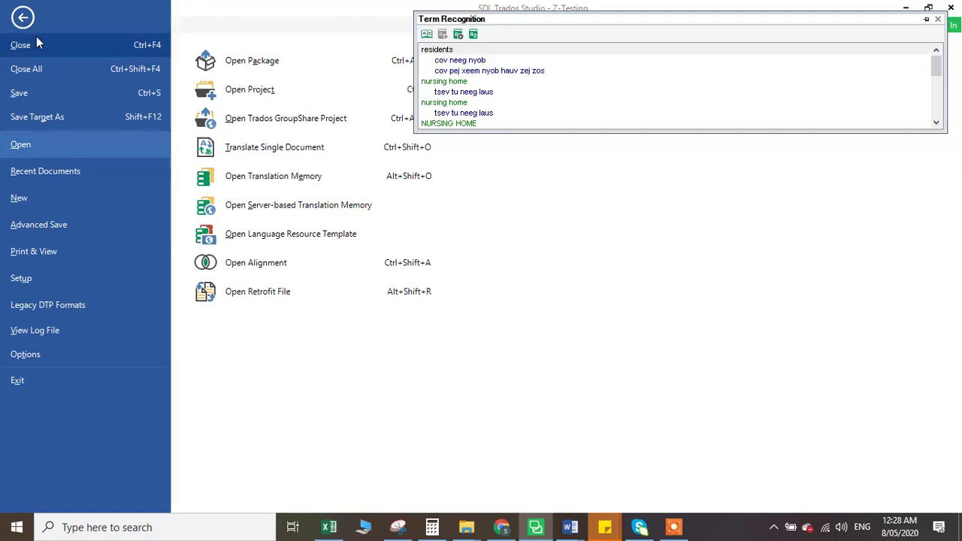
{"action": "left_click", "coordinate": [23, 17]}
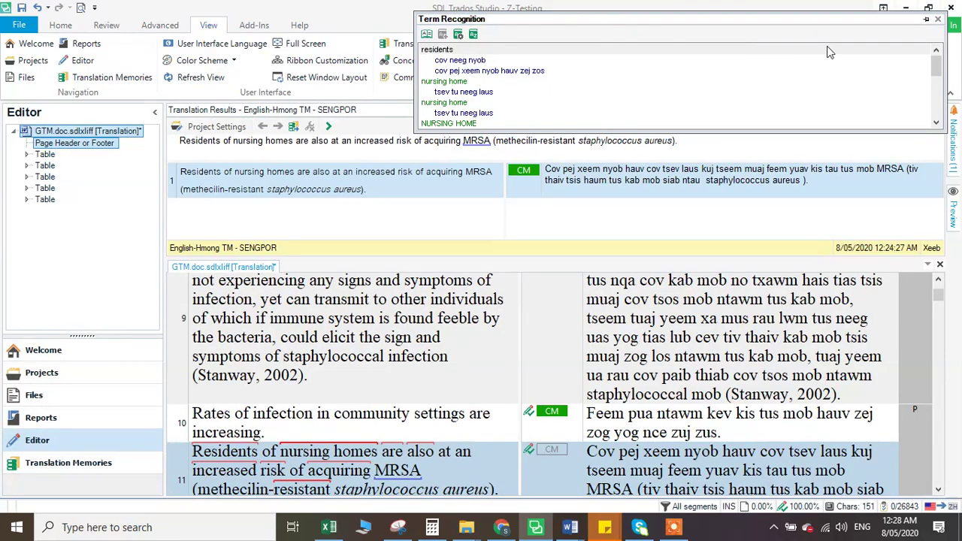
{"action": "left_click", "coordinate": [937, 19]}
{"action": "scroll", "coordinate": [688, 280], "scroll_direction": "up", "scroll_amount": 10}
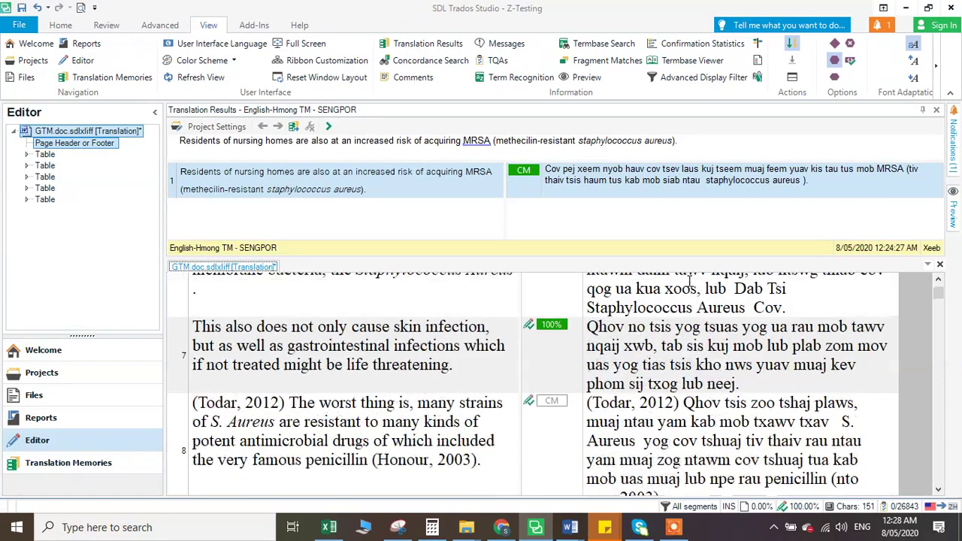
{"action": "left_click", "coordinate": [940, 289]}
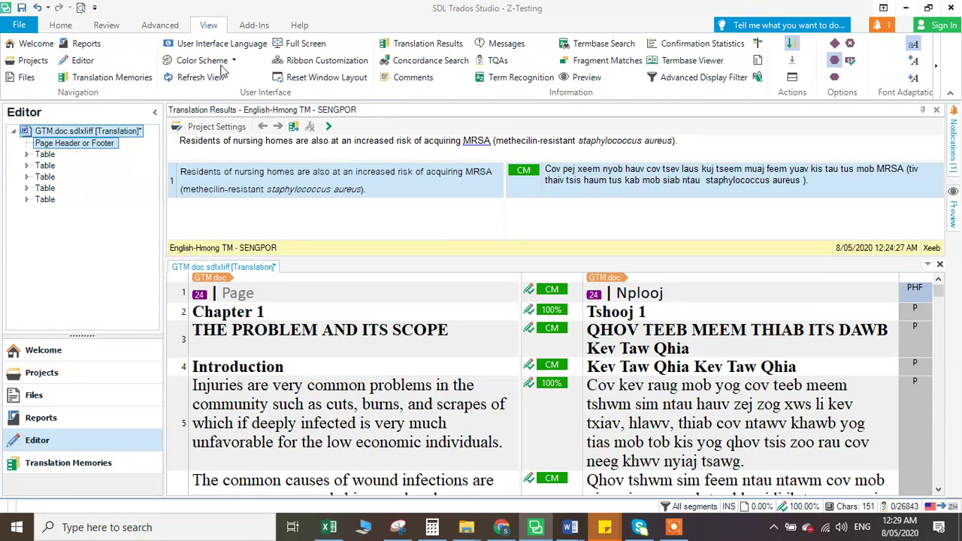
Step: Turn on Track Changes for the GTM.doc translation
{"action": "left_click", "coordinate": [105, 28]}
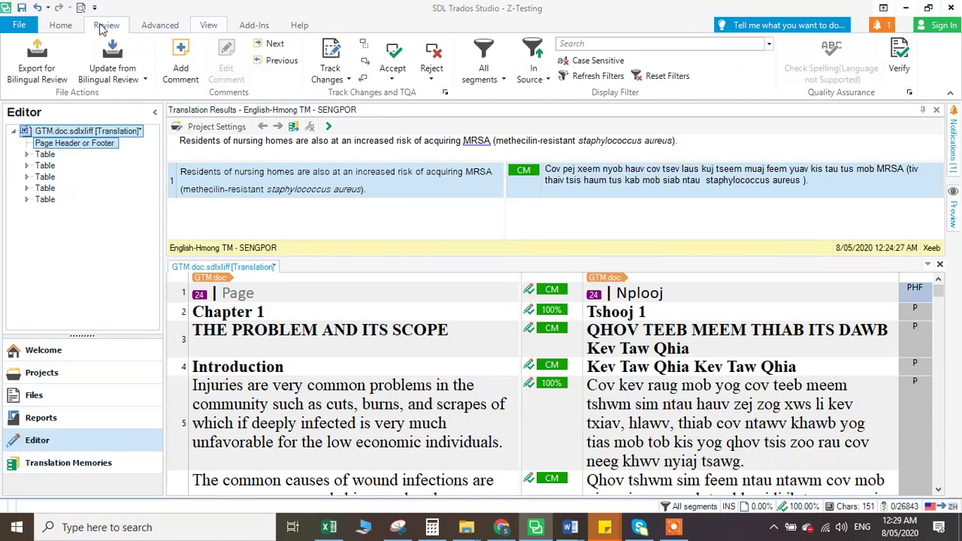
{"action": "left_click", "coordinate": [331, 59]}
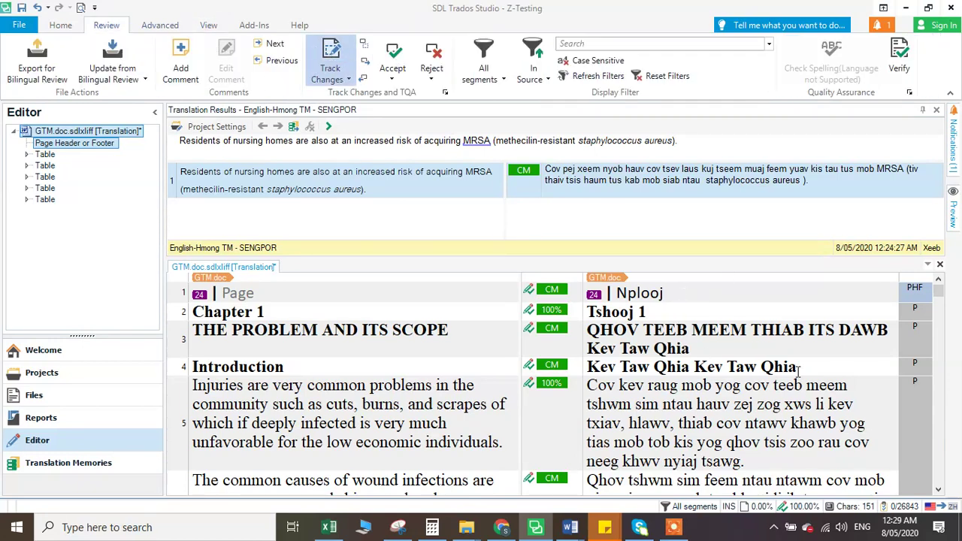
{"action": "left_click_drag", "start_coordinate": [798, 369], "coordinate": [587, 368]}
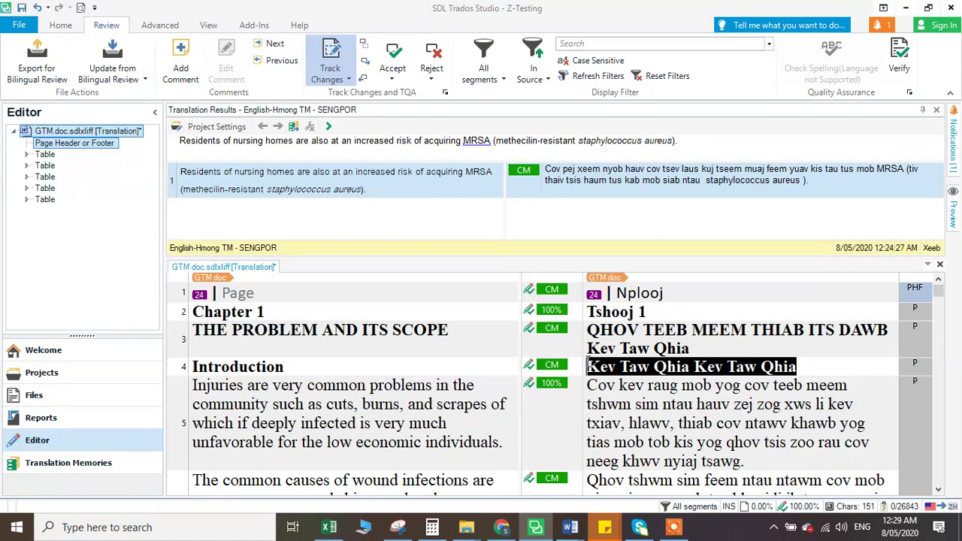
{"action": "left_click", "coordinate": [857, 367]}
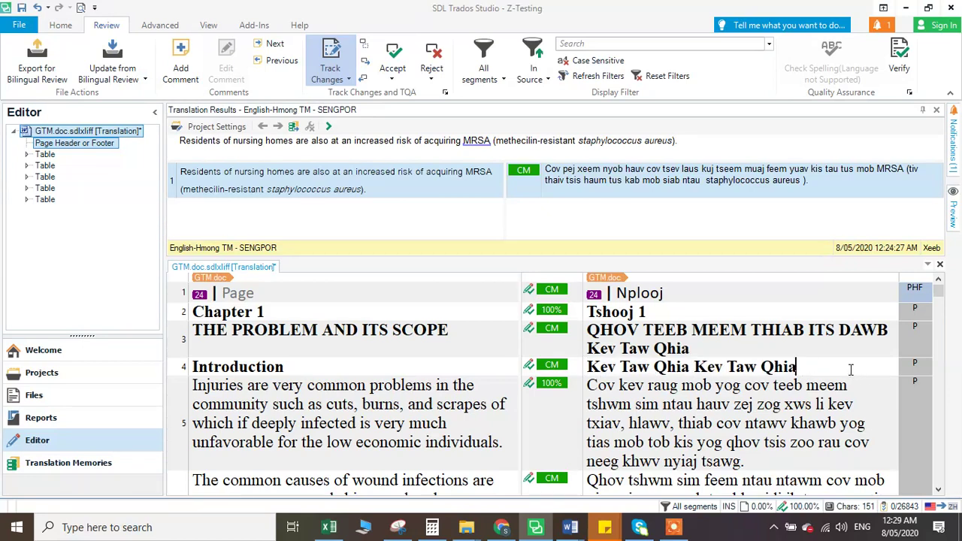
Step: Replace the segment 4 translation with a copied "Kev Taw Qhia Kev Taw Qhia" so it is recorded as a tracked deletion and insertion
{"action": "left_click_drag", "start_coordinate": [799, 368], "coordinate": [588, 369]}
{"action": "key", "text": "ctrl+c"}
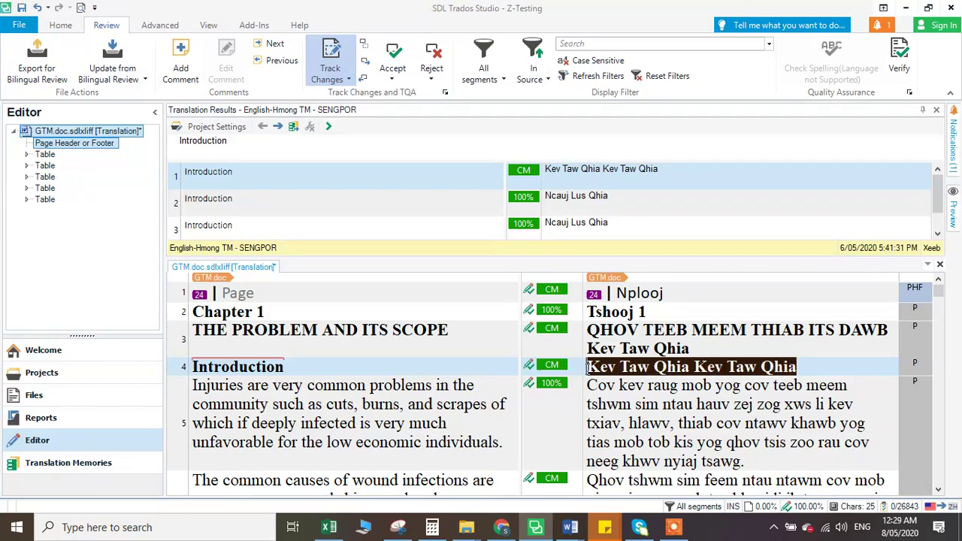
{"action": "key", "text": "Delete"}
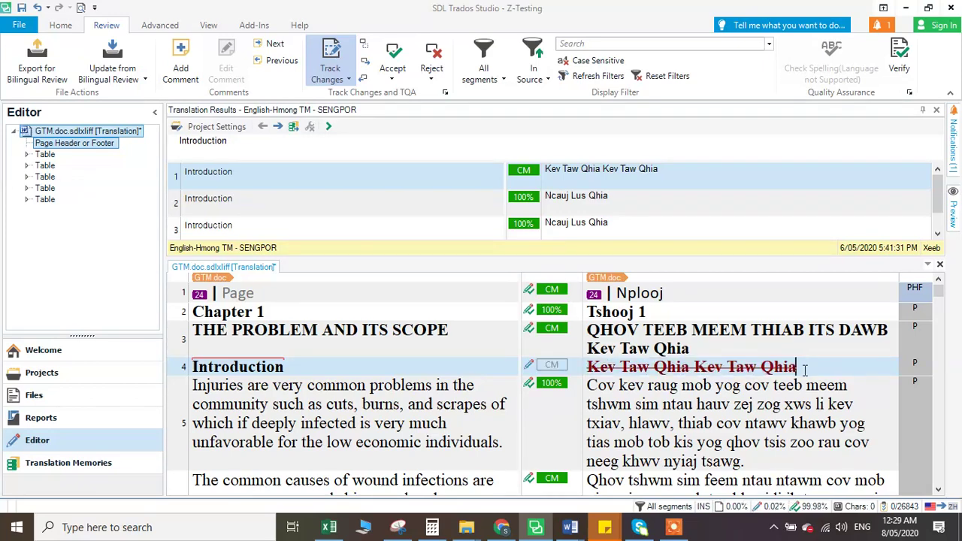
{"action": "key", "text": "ctrl+v"}
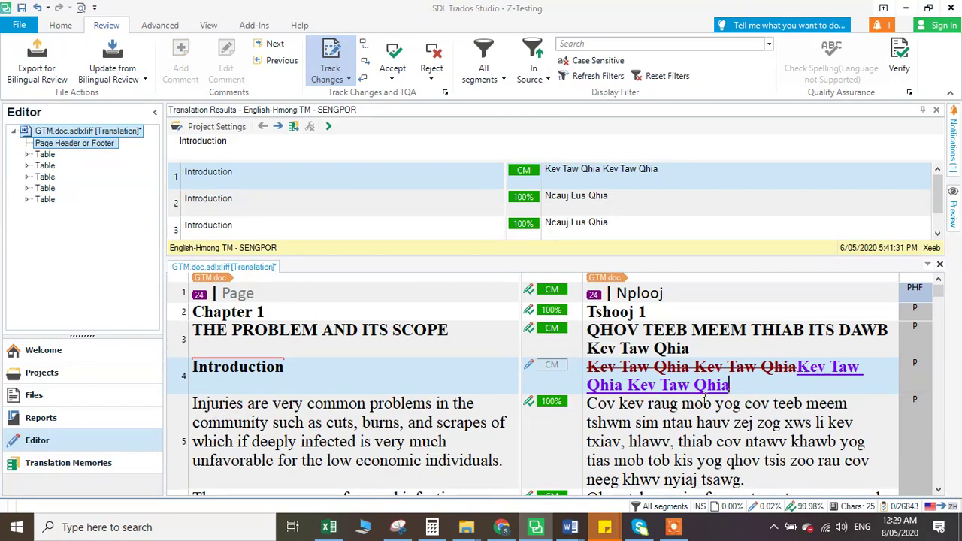
Step: Delete the segment 5 translation as a tracked change and insert the translation memory match in its place
{"action": "scroll", "coordinate": [705, 399], "scroll_direction": "down", "scroll_amount": 2}
{"action": "left_click_drag", "start_coordinate": [750, 441], "coordinate": [591, 366]}
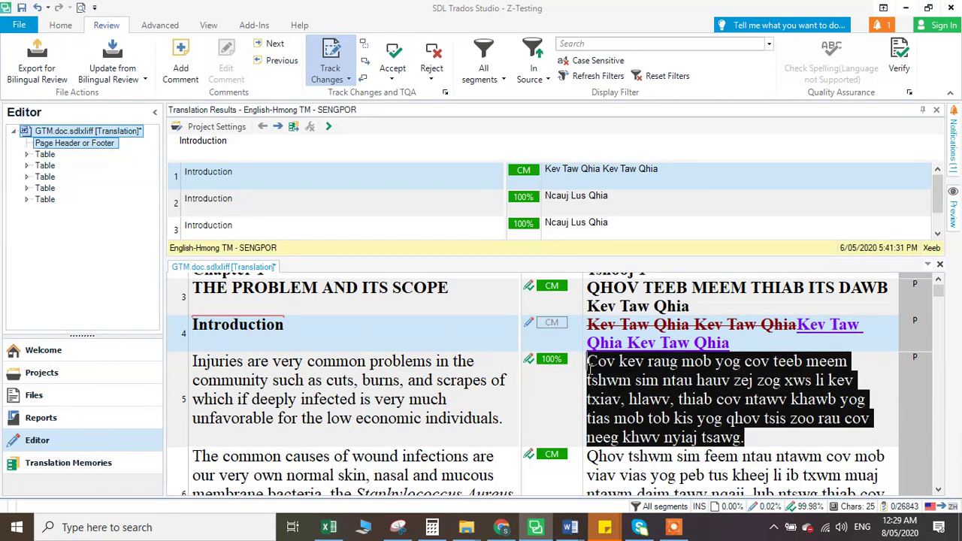
{"action": "key", "text": "Delete"}
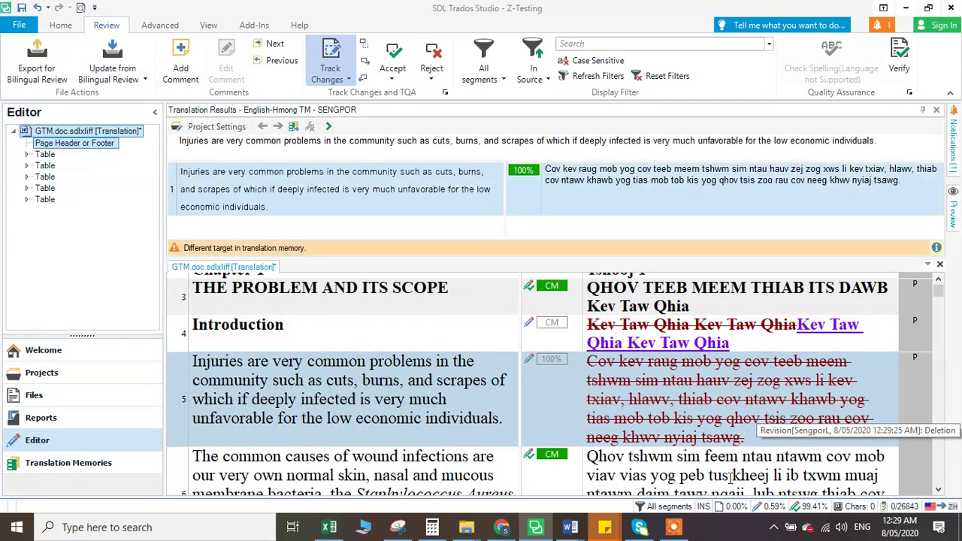
{"action": "key", "text": "ctrl+t"}
Step: Replace the initial "T" of "TEEB" in the segment 3 translation as a tracked change
{"action": "scroll", "coordinate": [710, 427], "scroll_direction": "up", "scroll_amount": 1}
{"action": "left_click", "coordinate": [652, 329]}
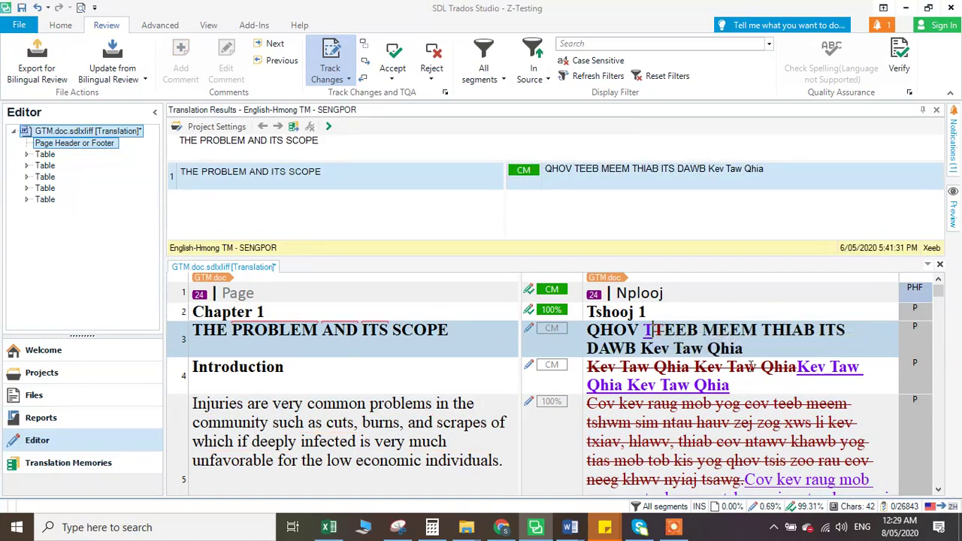
{"action": "left_click", "coordinate": [686, 314]}
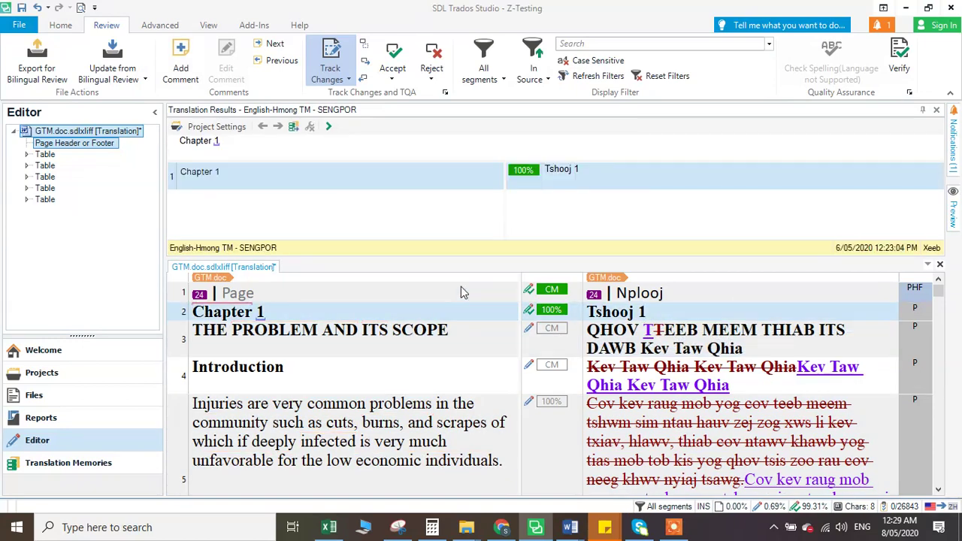
Step: Save the edited GTM.doc bilingual translation file
{"action": "scroll", "coordinate": [419, 350], "scroll_direction": "down", "scroll_amount": 1}
{"action": "scroll", "coordinate": [419, 350], "scroll_direction": "down", "scroll_amount": 5}
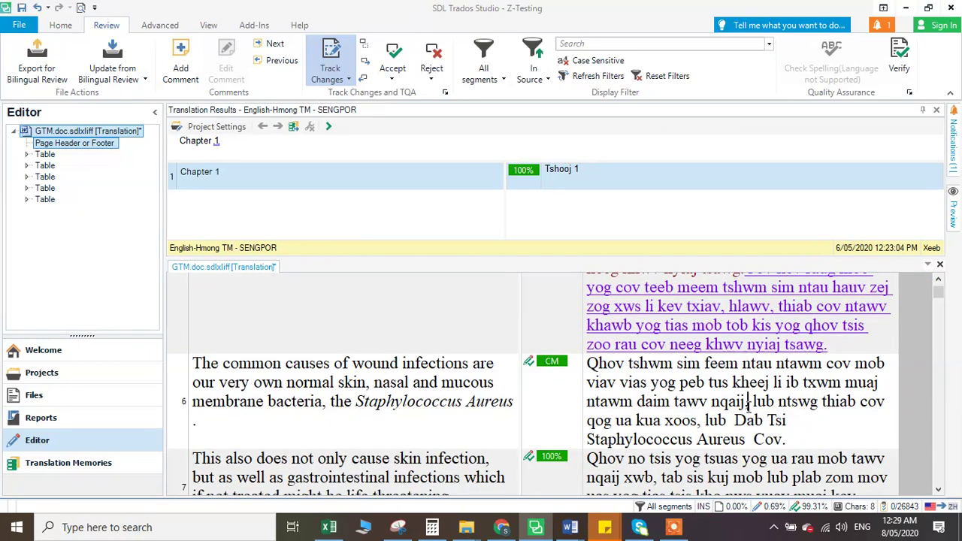
{"action": "left_click", "coordinate": [747, 407]}
{"action": "left_click", "coordinate": [22, 8]}
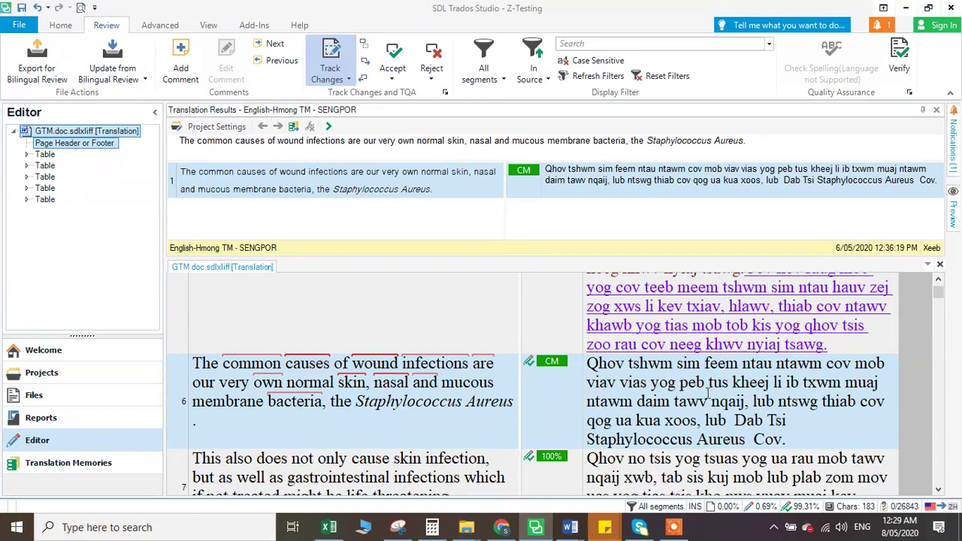
Step: Confirm the translations of segments 3, 4 and 5 with their tracked changes
{"action": "scroll", "coordinate": [708, 393], "scroll_direction": "up", "scroll_amount": 6}
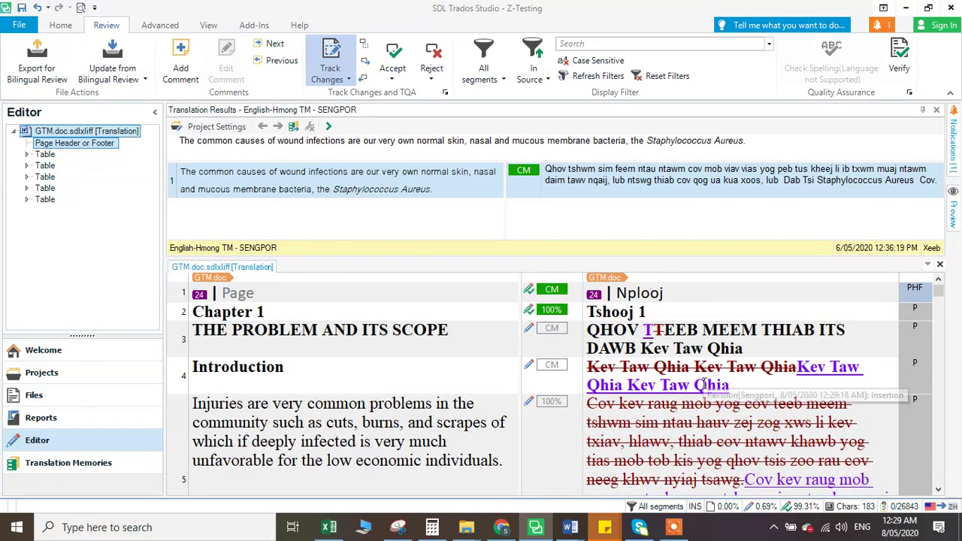
{"action": "scroll", "coordinate": [704, 383], "scroll_direction": "down", "scroll_amount": 3}
{"action": "scroll", "coordinate": [704, 384], "scroll_direction": "up", "scroll_amount": 3}
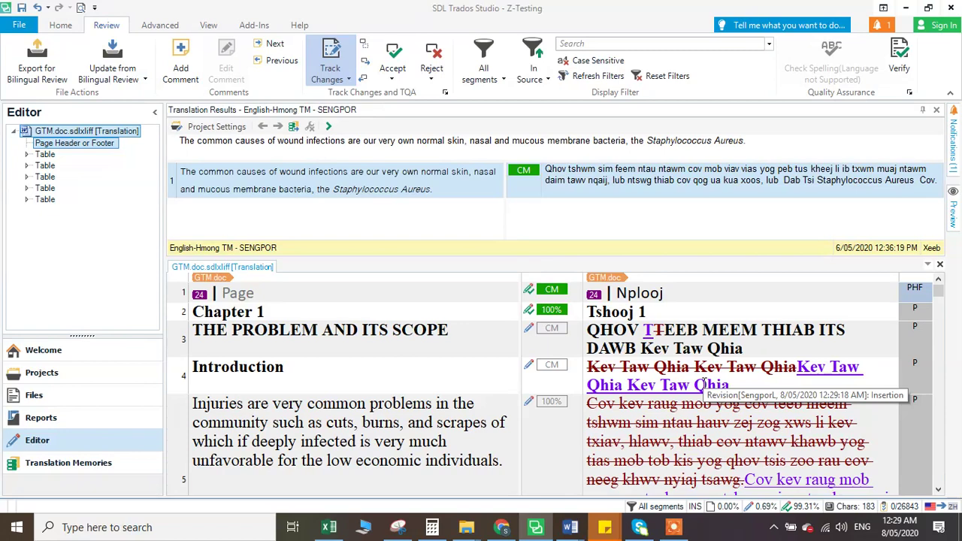
{"action": "scroll", "coordinate": [704, 384], "scroll_direction": "down", "scroll_amount": 1}
{"action": "scroll", "coordinate": [704, 383], "scroll_direction": "up", "scroll_amount": 1}
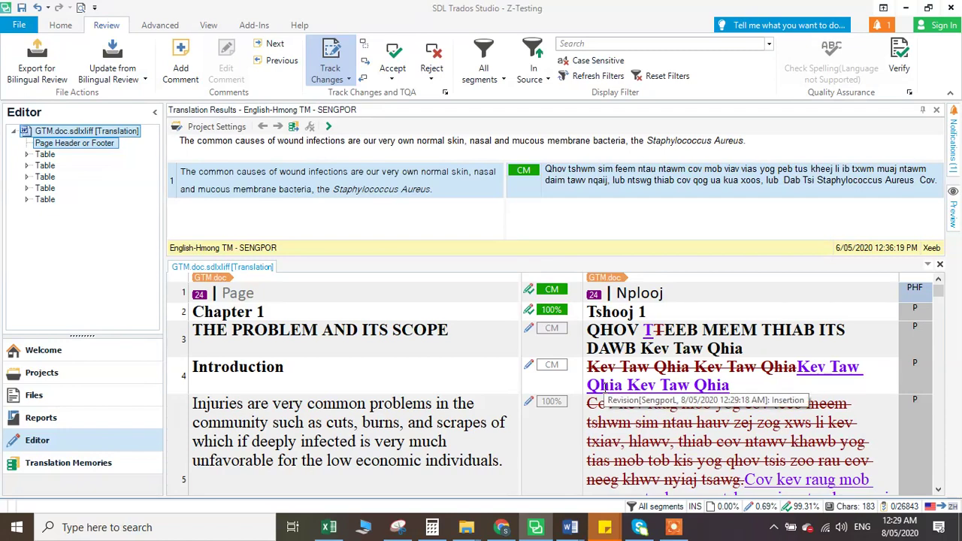
{"action": "left_click", "coordinate": [729, 342]}
{"action": "key", "text": "Down"}
{"action": "key", "text": "Down"}
{"action": "key", "text": "ctrl+Return"}
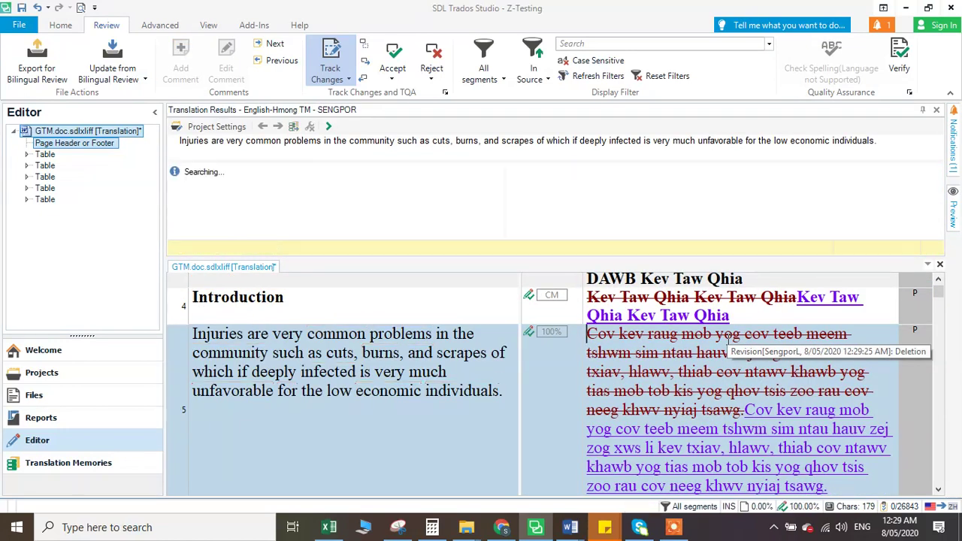
Step: Start the Export for Bilingual Review task for GTM.doc, save the pending changes and proceed to its export settings
{"action": "scroll", "coordinate": [572, 397], "scroll_direction": "down", "scroll_amount": 3}
{"action": "scroll", "coordinate": [573, 397], "scroll_direction": "up", "scroll_amount": 5}
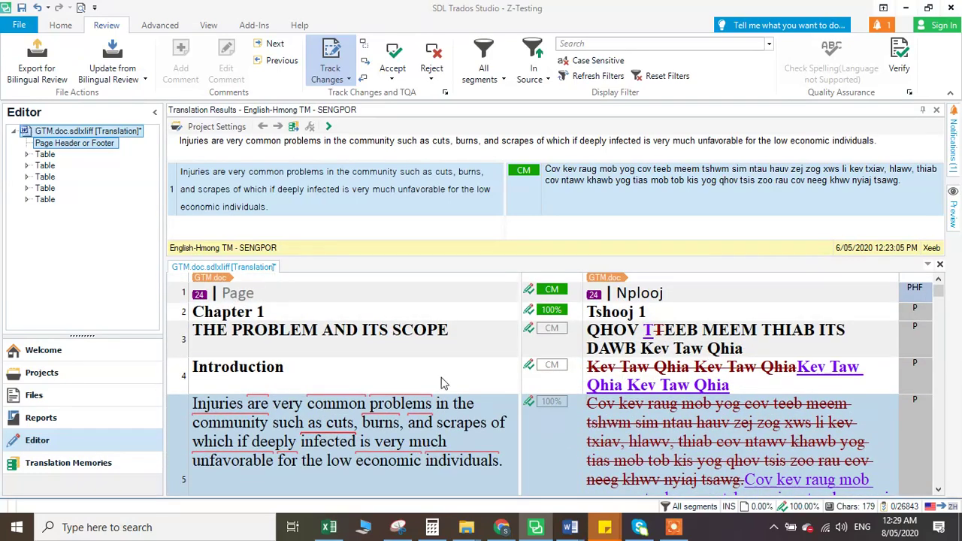
{"action": "left_click", "coordinate": [25, 26]}
{"action": "left_click", "coordinate": [23, 19]}
{"action": "left_click", "coordinate": [61, 26]}
{"action": "left_click", "coordinate": [102, 27]}
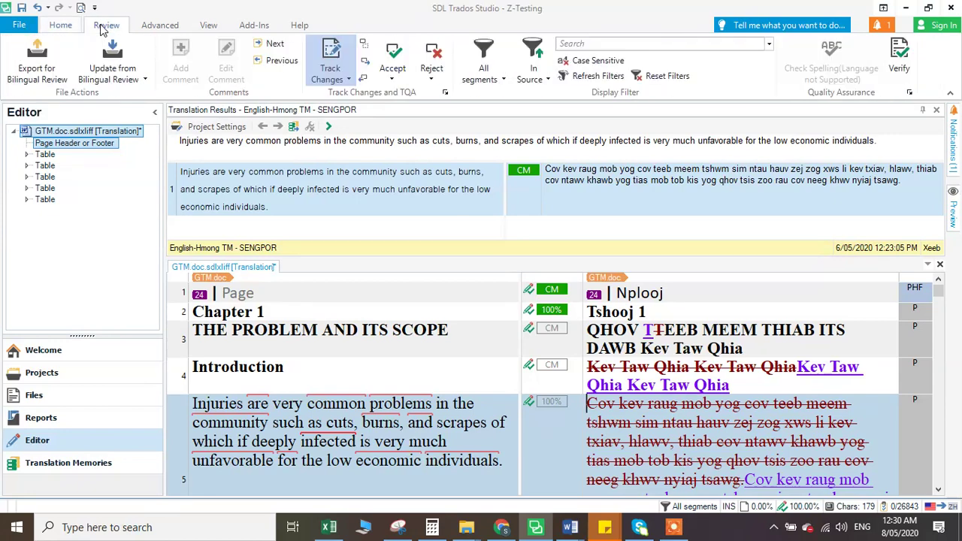
{"action": "left_click", "coordinate": [43, 70]}
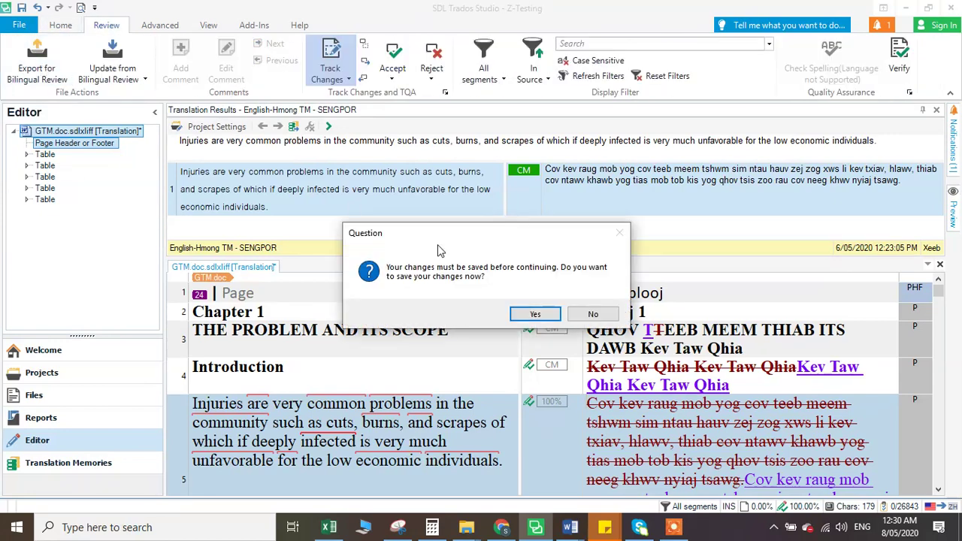
{"action": "left_click", "coordinate": [535, 314]}
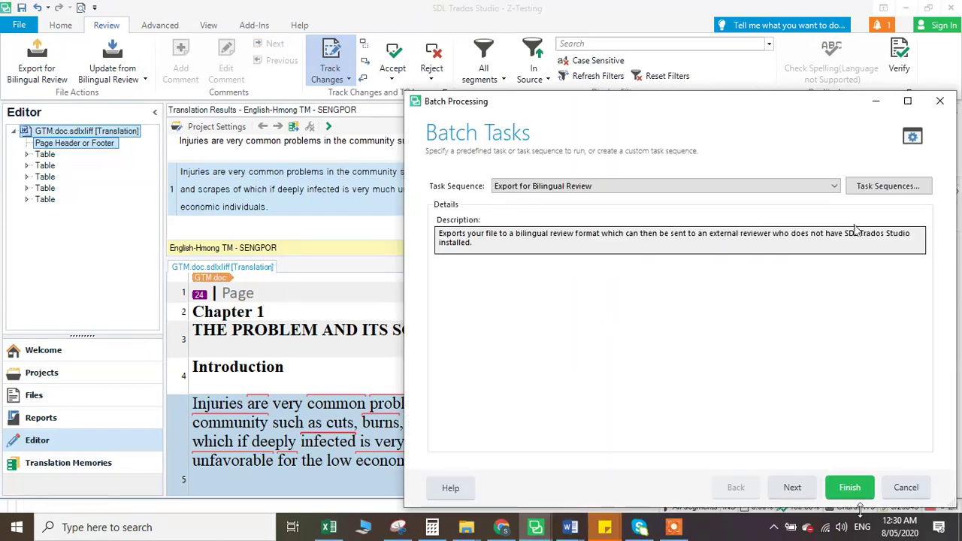
{"action": "left_click", "coordinate": [803, 494]}
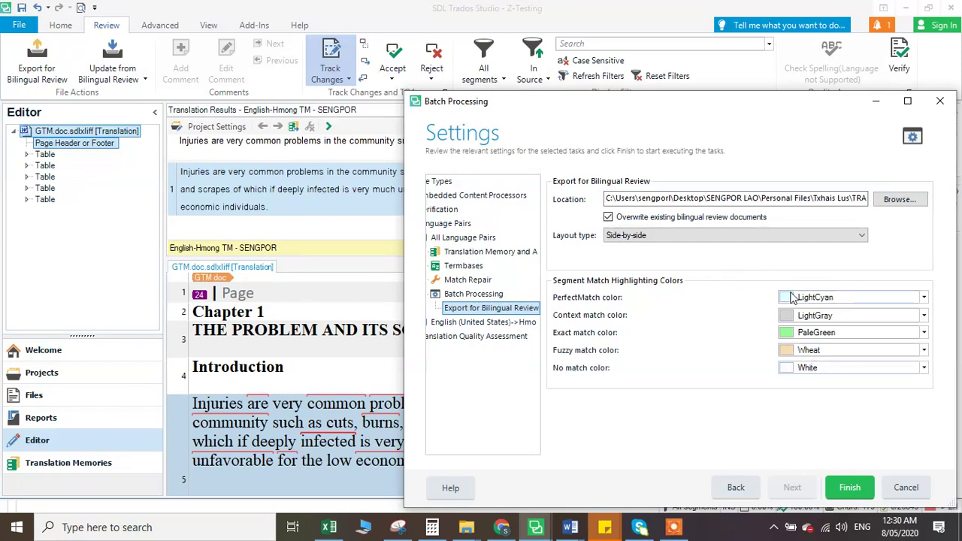
Step: Choose the Side-by-side layout type for the bilingual review export
{"action": "left_click", "coordinate": [678, 237]}
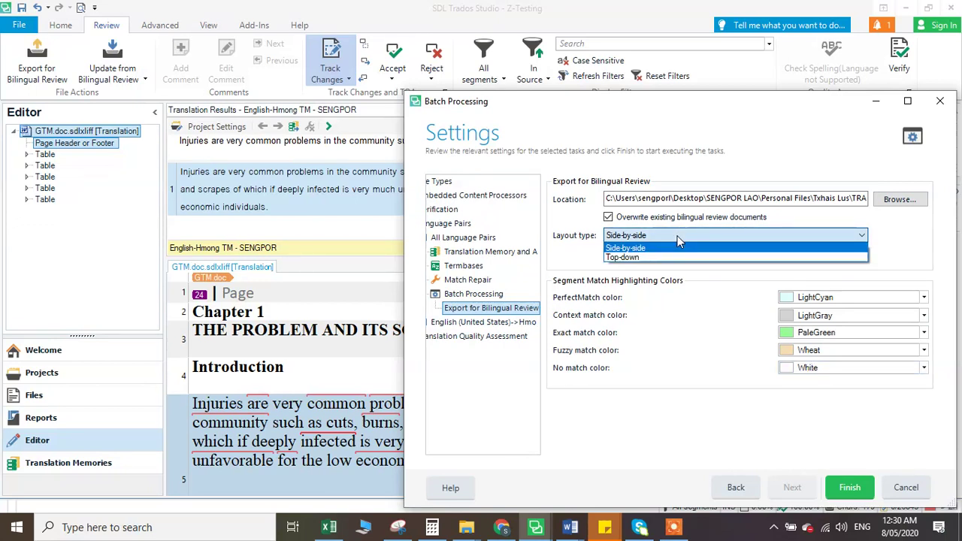
{"action": "left_click", "coordinate": [638, 250]}
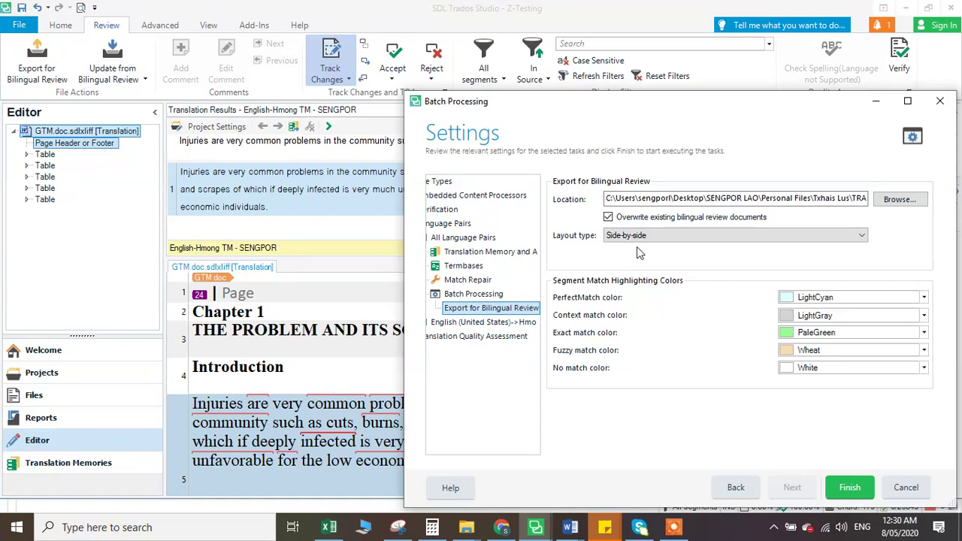
Step: Browse for a new export location, going up to the TRANSLATION folder and opening its Others subfolder
{"action": "left_click", "coordinate": [899, 199]}
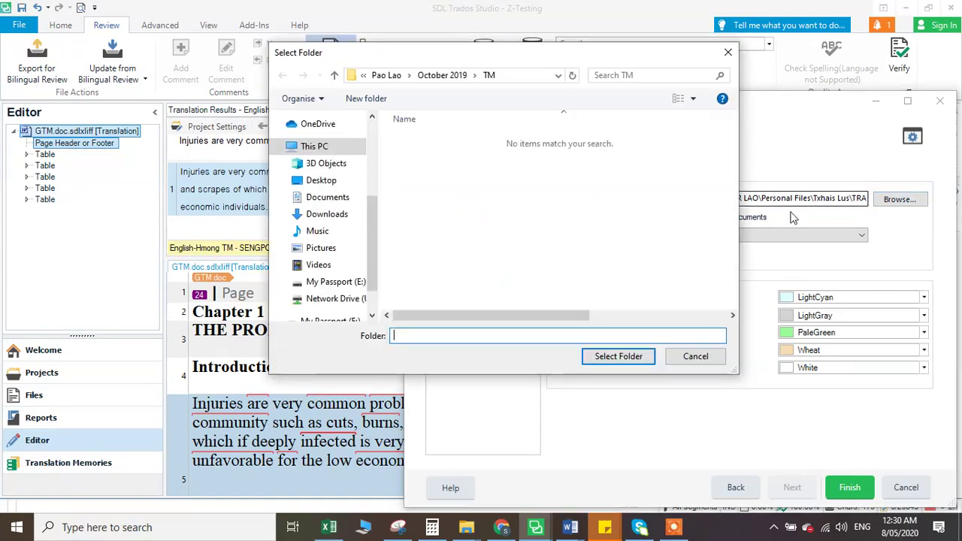
{"action": "left_click", "coordinate": [377, 78]}
{"action": "left_click", "coordinate": [365, 76]}
{"action": "left_click", "coordinate": [366, 76]}
{"action": "left_click", "coordinate": [398, 76]}
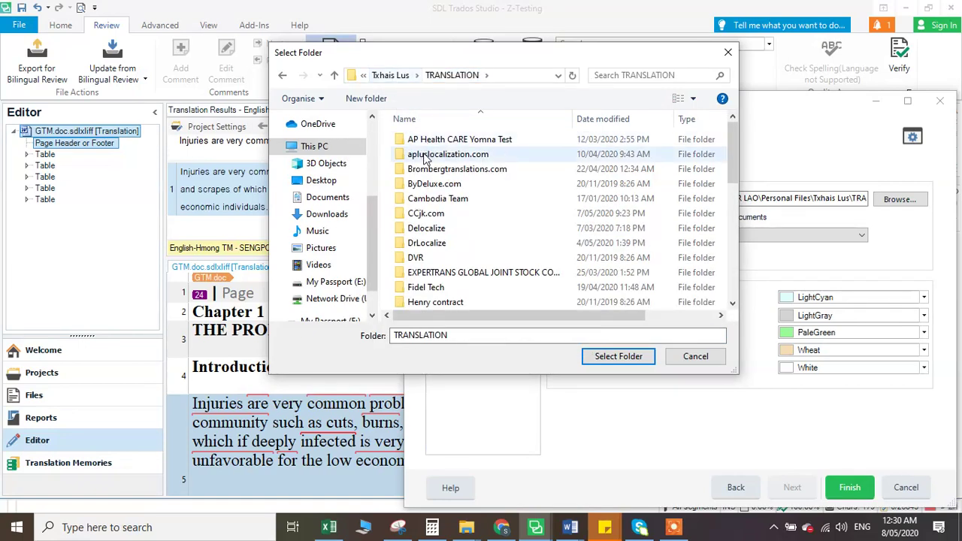
{"action": "left_click", "coordinate": [436, 284]}
{"action": "scroll", "coordinate": [437, 282], "scroll_direction": "down", "scroll_amount": 5}
{"action": "left_click", "coordinate": [445, 139]}
{"action": "double_click", "coordinate": [446, 139]}
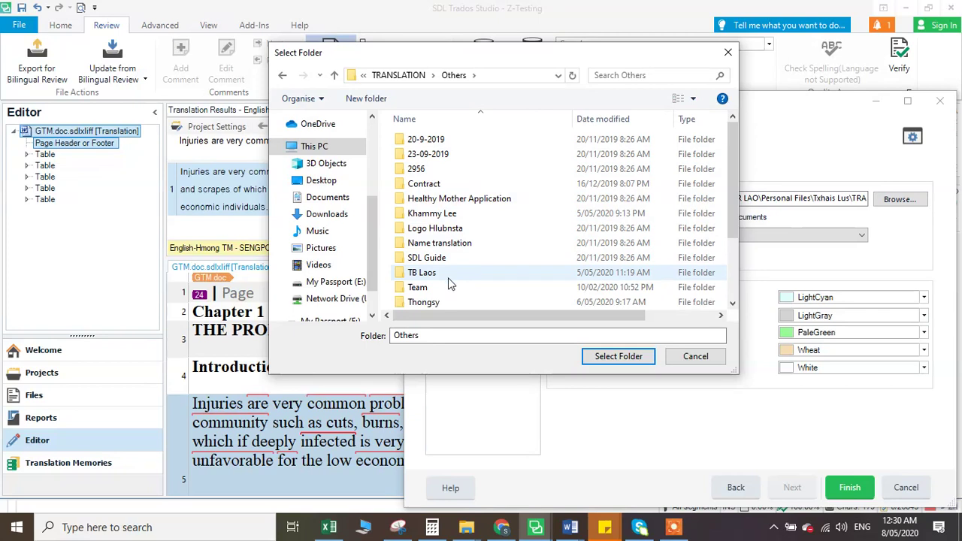
Step: Set the export location to the zh-x-hmn-SDL folder under Tuturials, Z-Testing, Z-TEST, Z-Testing
{"action": "scroll", "coordinate": [504, 253], "scroll_direction": "down", "scroll_amount": 2}
{"action": "left_click", "coordinate": [447, 302]}
{"action": "double_click", "coordinate": [447, 301]}
{"action": "left_click", "coordinate": [464, 250]}
{"action": "double_click", "coordinate": [463, 251]}
{"action": "double_click", "coordinate": [441, 143]}
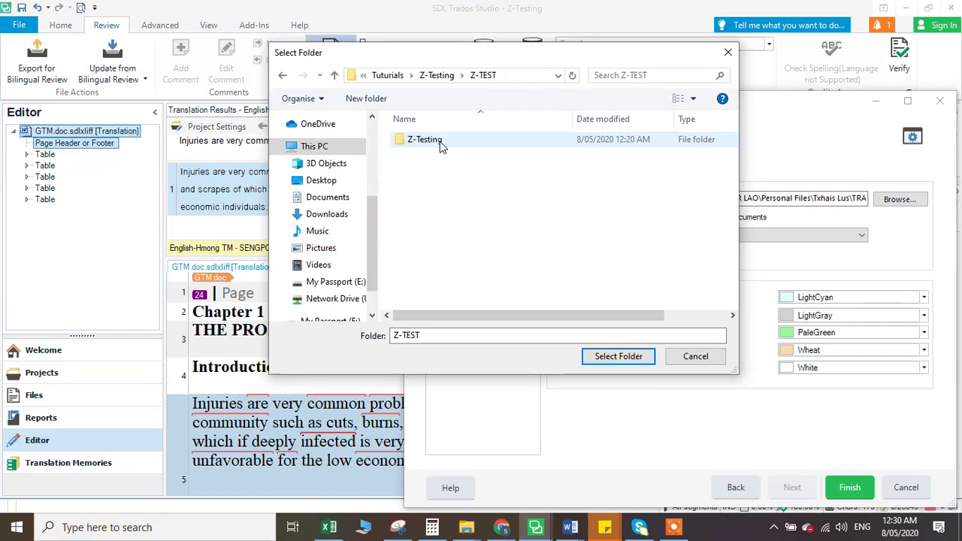
{"action": "double_click", "coordinate": [441, 143]}
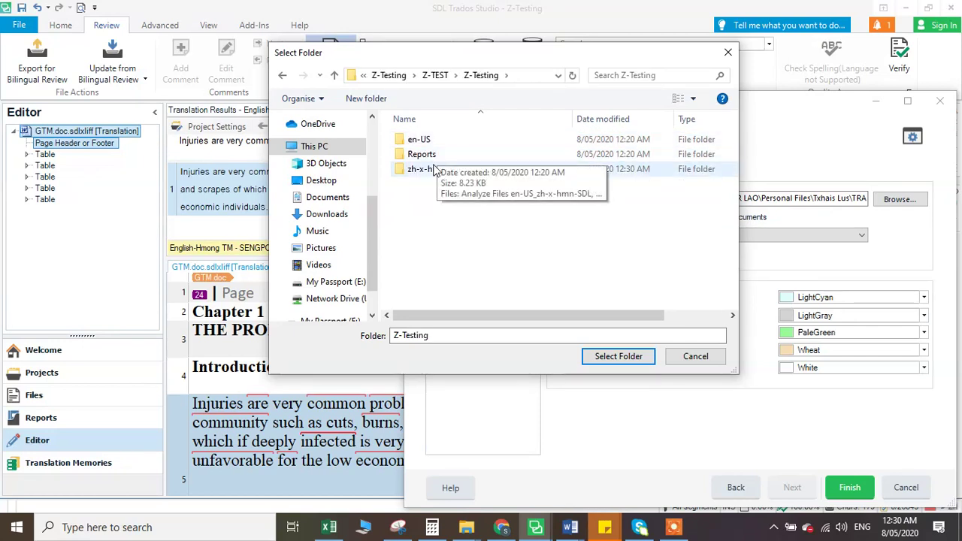
{"action": "double_click", "coordinate": [434, 170]}
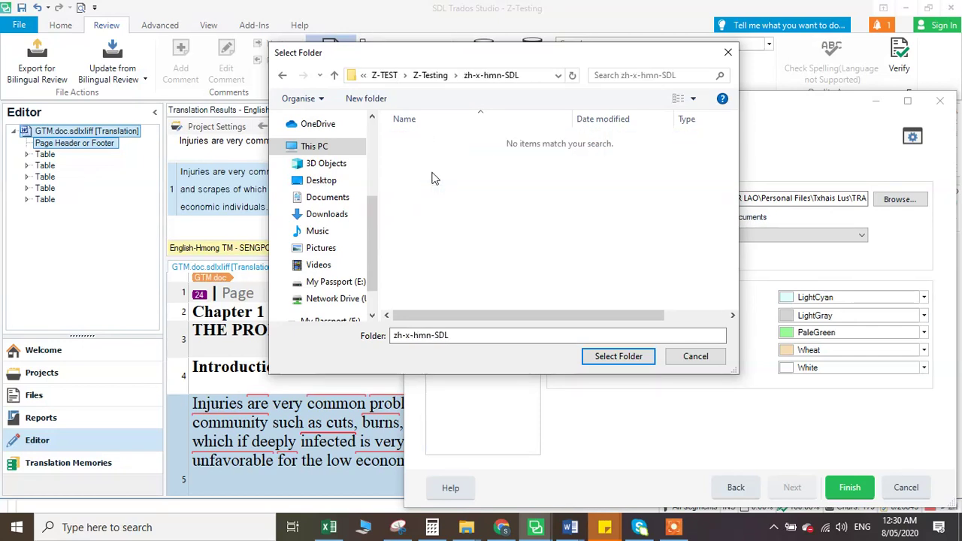
{"action": "left_click", "coordinate": [616, 358]}
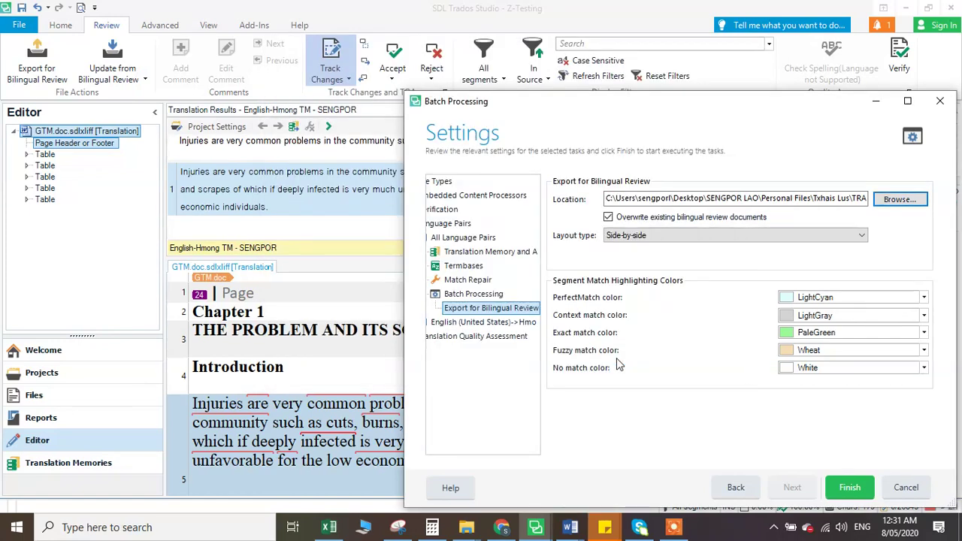
Step: Run the bilingual review export, close the batch task and open the folder containing the exported documents
{"action": "left_click", "coordinate": [842, 490]}
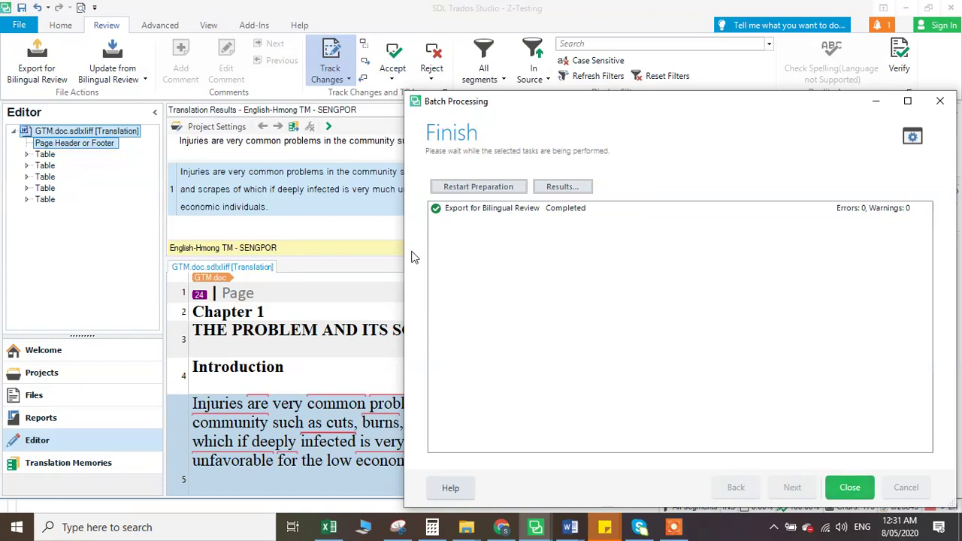
{"action": "left_click", "coordinate": [849, 488]}
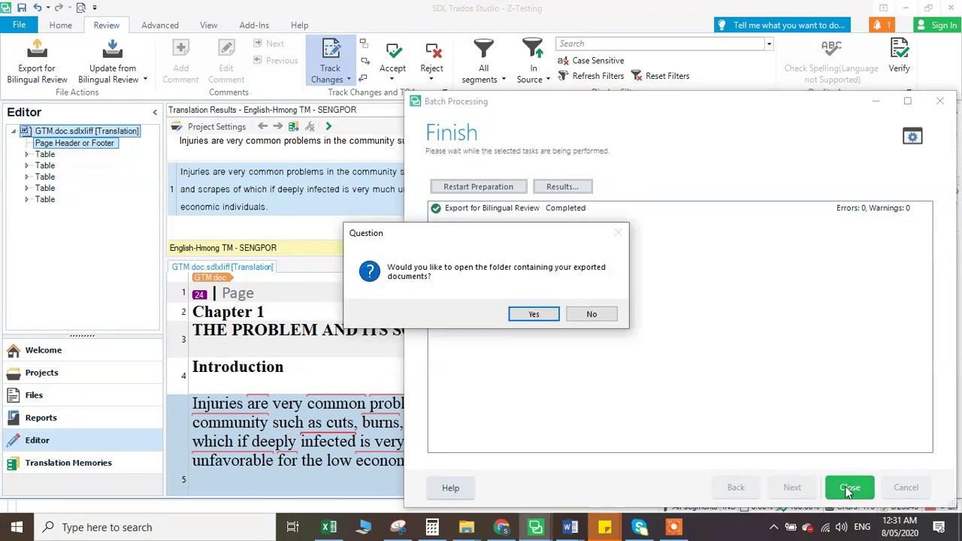
{"action": "left_click", "coordinate": [532, 314]}
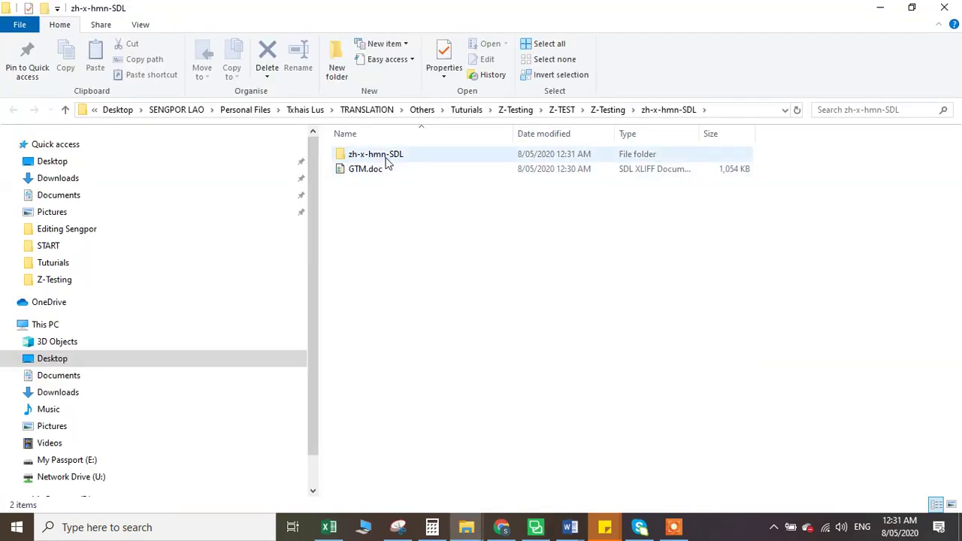
Step: Open the exported GTM.doc.review from the zh-x-hmn-SDL subfolder in a maximized Word window and look over its segment table
{"action": "double_click", "coordinate": [387, 158]}
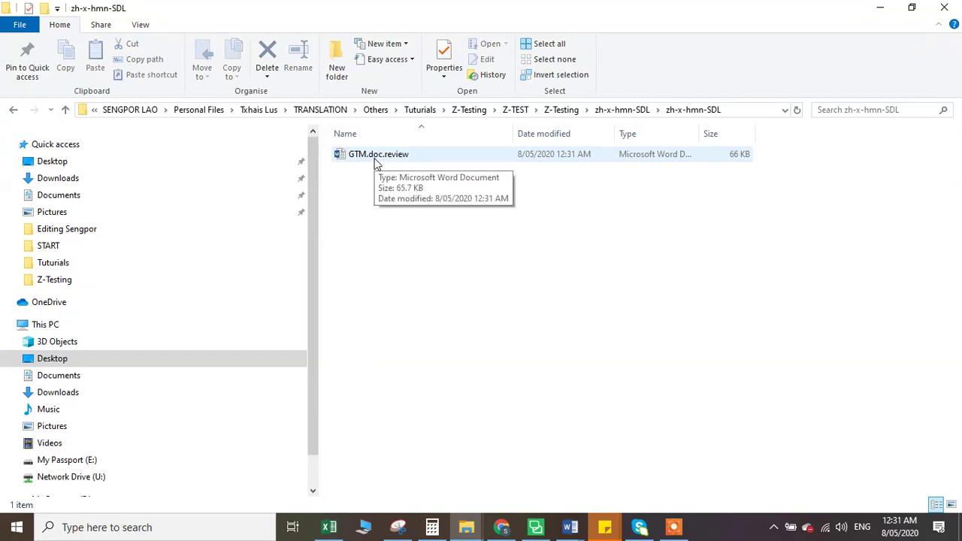
{"action": "double_click", "coordinate": [376, 155]}
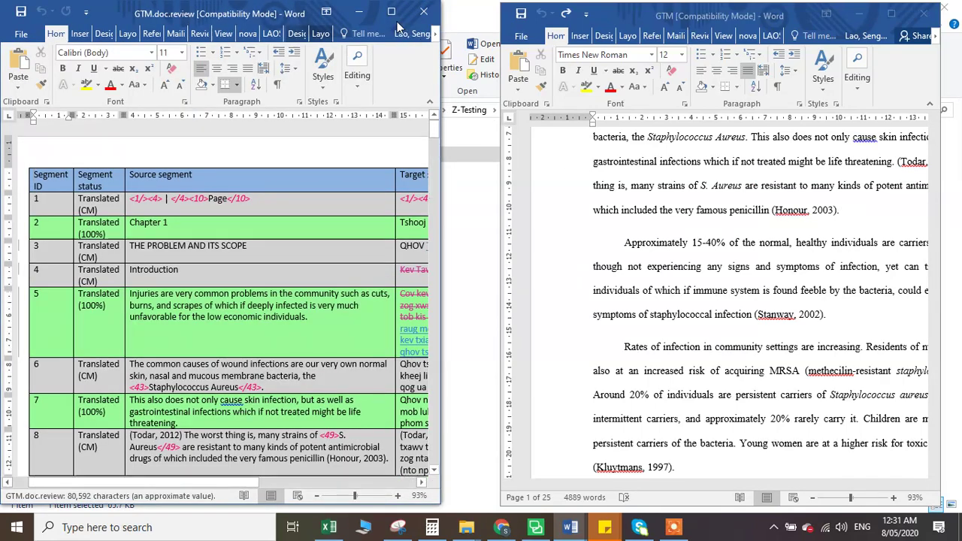
{"action": "left_click", "coordinate": [390, 12]}
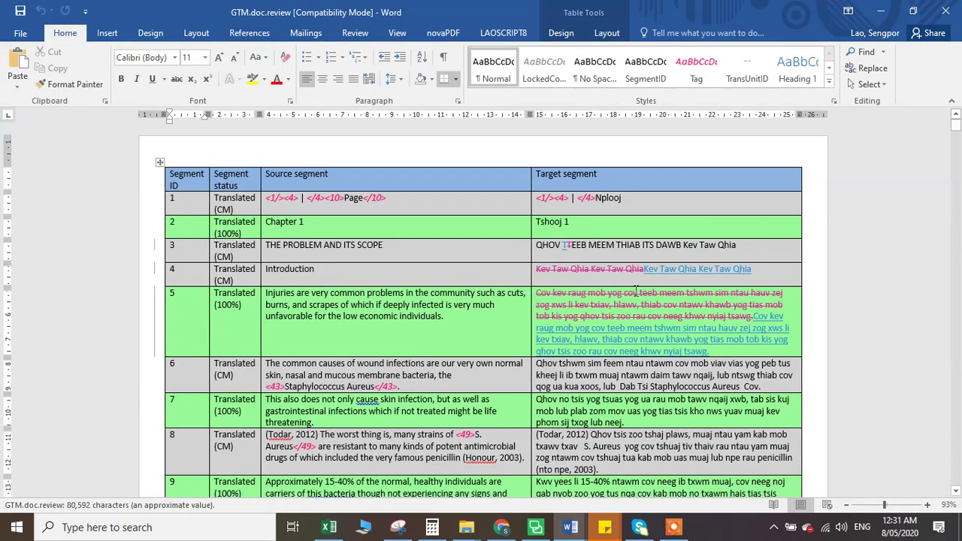
{"action": "scroll", "coordinate": [468, 278], "scroll_direction": "down", "scroll_amount": 2}
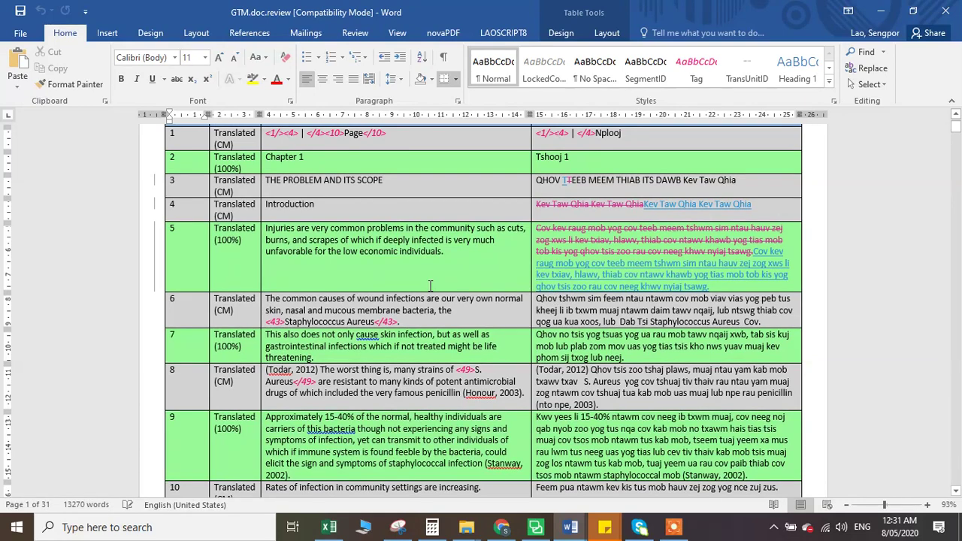
{"action": "scroll", "coordinate": [430, 286], "scroll_direction": "down", "scroll_amount": 1}
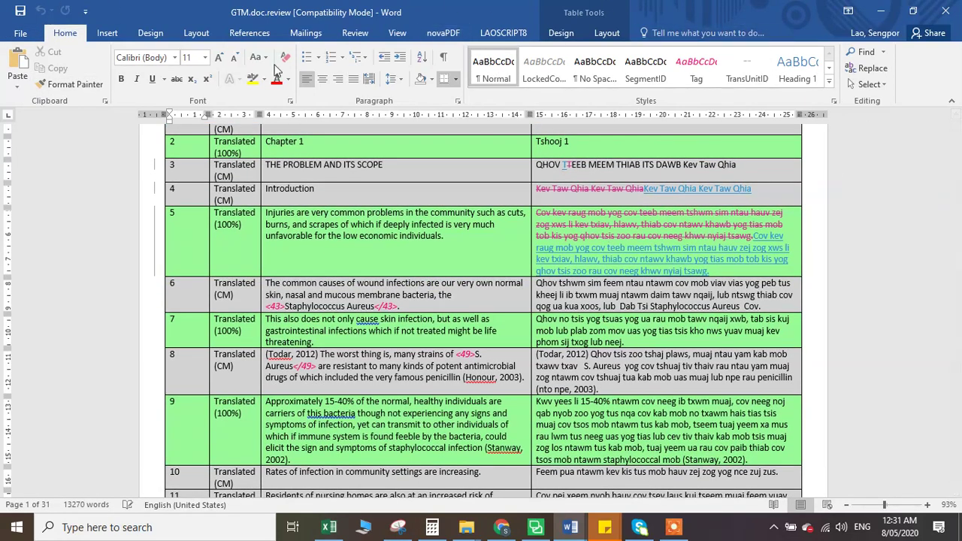
Step: Add the comment 'Other word may be used "Phab 1"' to the segment 2 translation "Tshooj 1"
{"action": "left_click", "coordinate": [345, 36]}
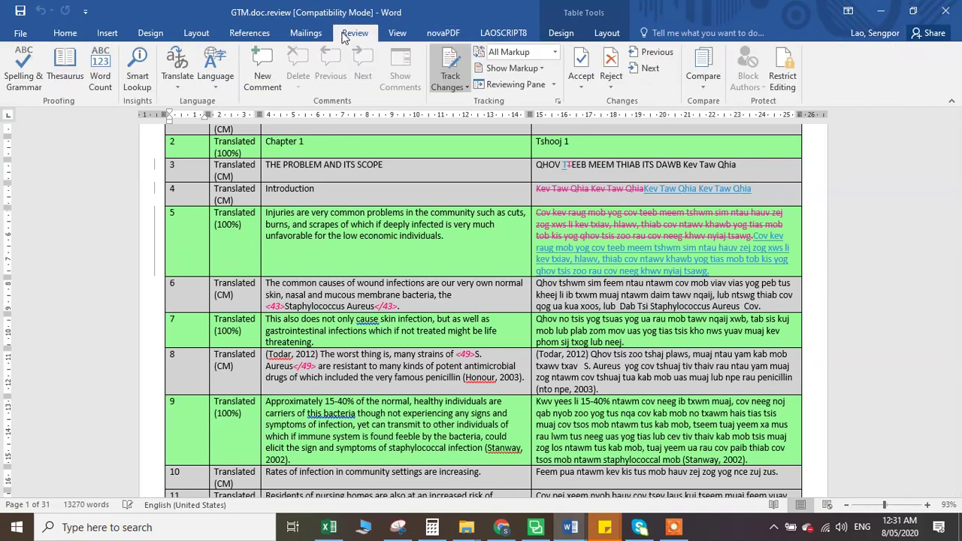
{"action": "scroll", "coordinate": [464, 158], "scroll_direction": "up", "scroll_amount": 3}
{"action": "left_click_drag", "start_coordinate": [586, 228], "coordinate": [551, 221]}
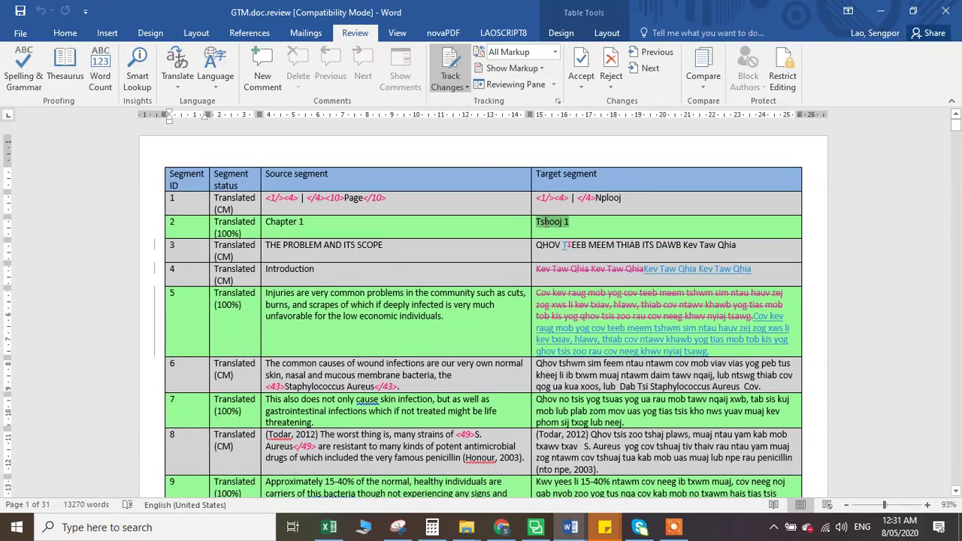
{"action": "left_click", "coordinate": [264, 81]}
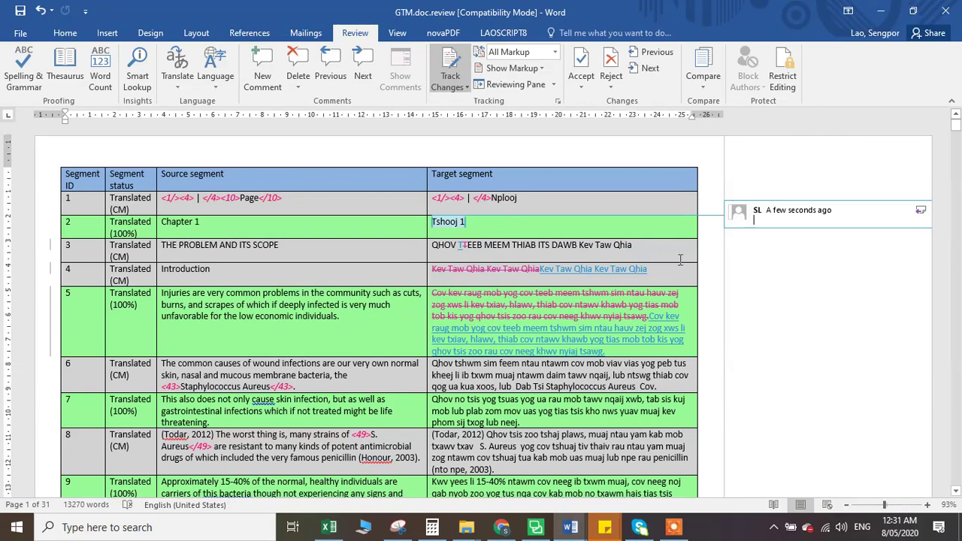
{"action": "type", "text": "T"}
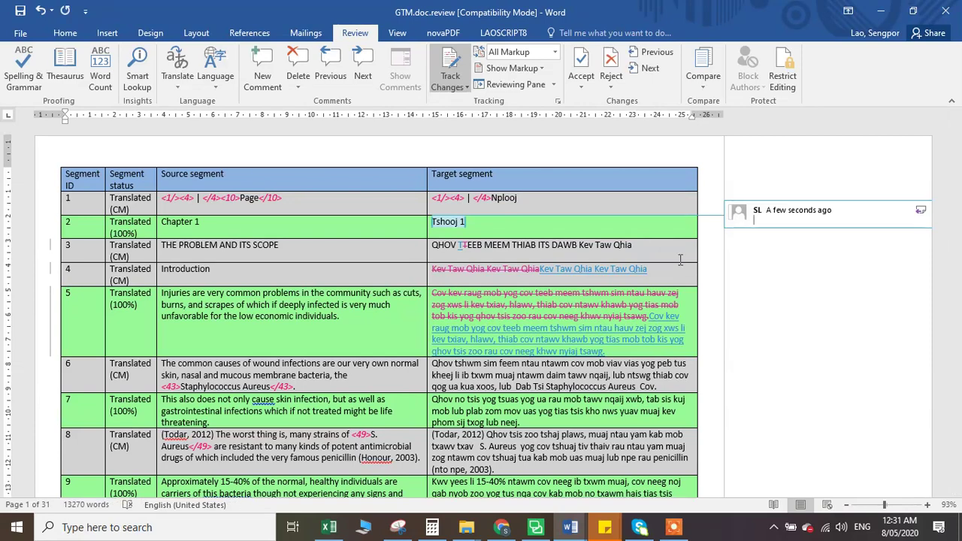
{"action": "key", "text": "BackSpace"}
{"action": "key", "text": "BackSpace"}
{"action": "type", "text": "Pa"}
{"action": "key", "text": "BackSpace"}
{"action": "key", "text": "BackSpace"}
{"action": "key", "text": "BackSpace"}
{"action": "key", "text": "BackSpace"}
{"action": "type", "text": "Other word may be"}
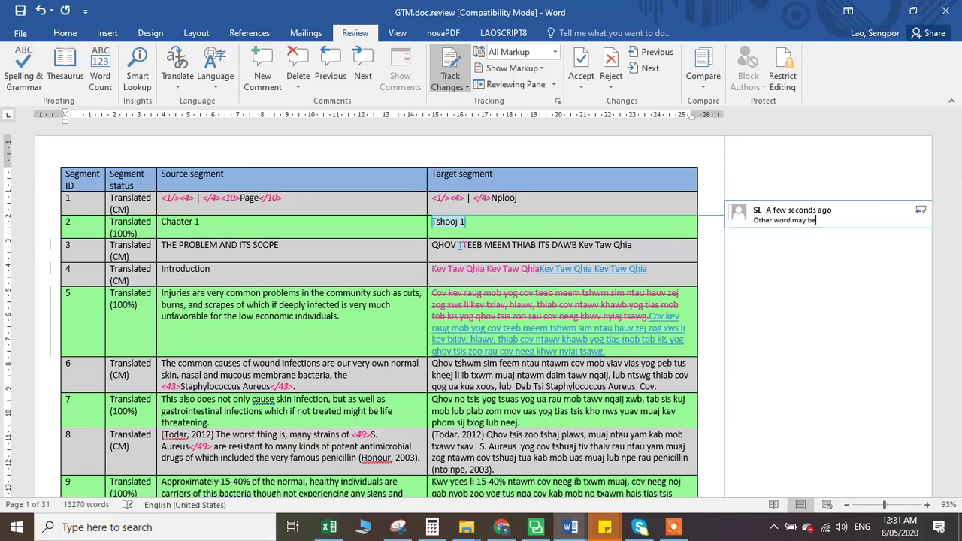
{"action": "type", "text": " used "}
{"action": "type", "text": "\""}
{"action": "type", "text": "Phab 1"}
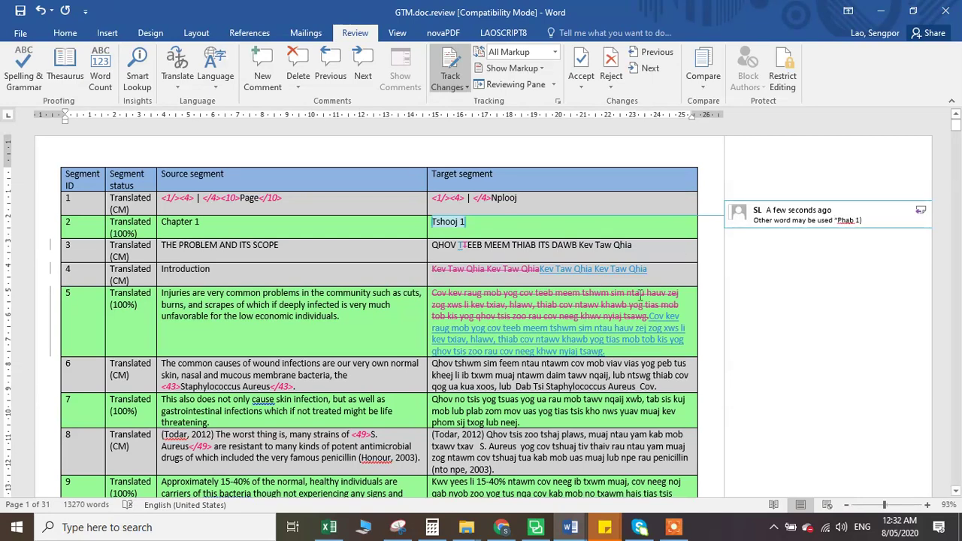
{"action": "key", "text": "BackSpace"}
{"action": "type", "text": "\""}
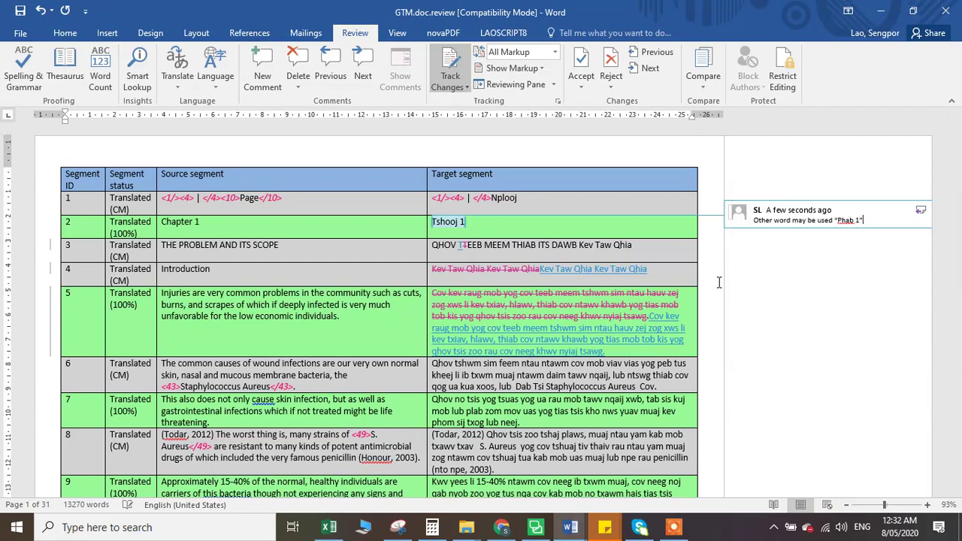
Step: Copy the segment 11 translation, delete it as a tracked change and paste the same text back in
{"action": "scroll", "coordinate": [534, 404], "scroll_direction": "down", "scroll_amount": 5}
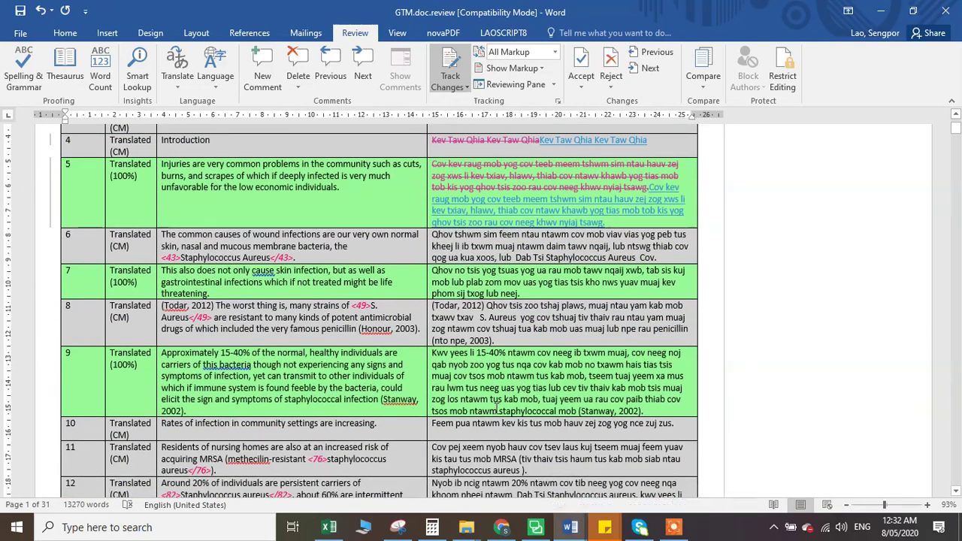
{"action": "left_click_drag", "start_coordinate": [529, 386], "coordinate": [437, 367]}
{"action": "key", "text": "ctrl+c"}
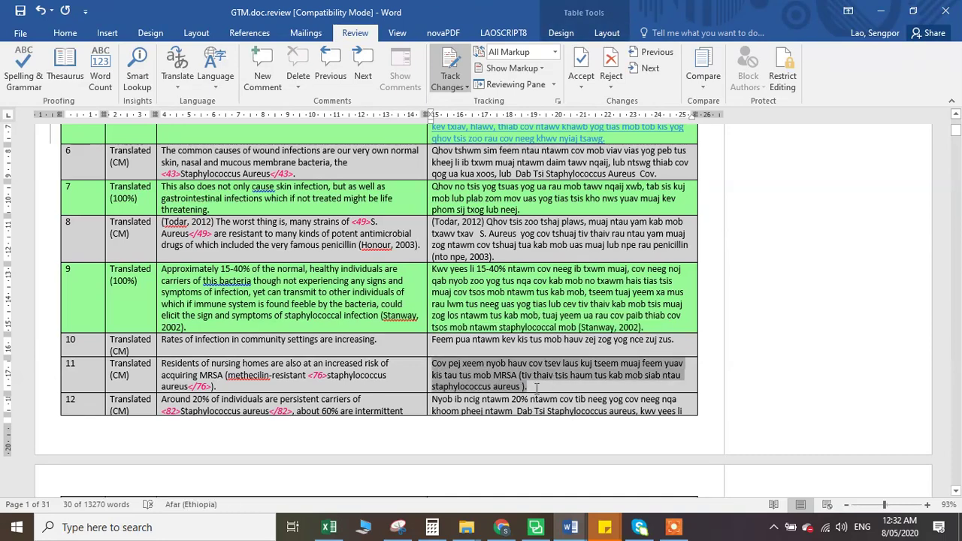
{"action": "key", "text": "Delete"}
{"action": "key", "text": "ctrl+v"}
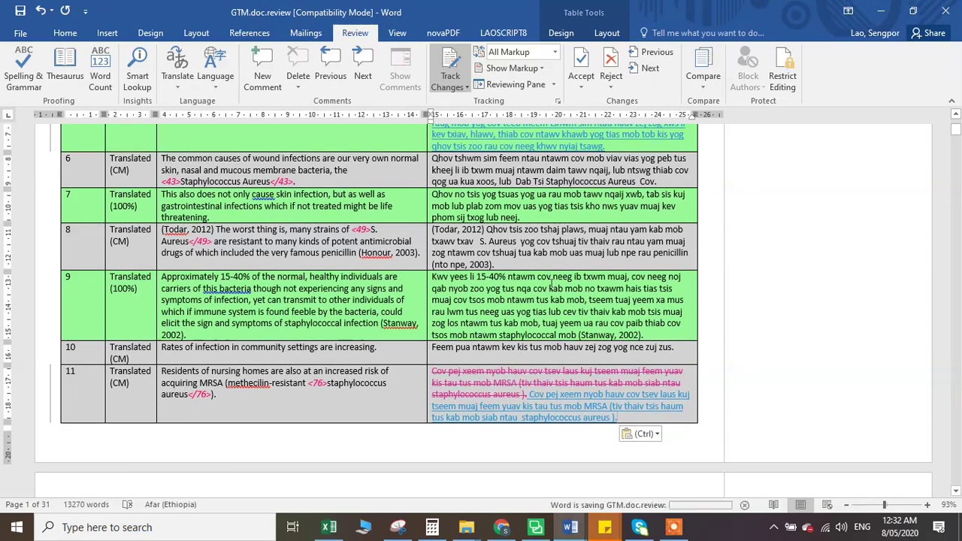
Step: Replace "AWB Kev Taw Qhia" at the end of the segment 3 translation with "I Don't Think" as a tracked change
{"action": "scroll", "coordinate": [550, 284], "scroll_direction": "up", "scroll_amount": 2}
{"action": "scroll", "coordinate": [551, 284], "scroll_direction": "up", "scroll_amount": 3}
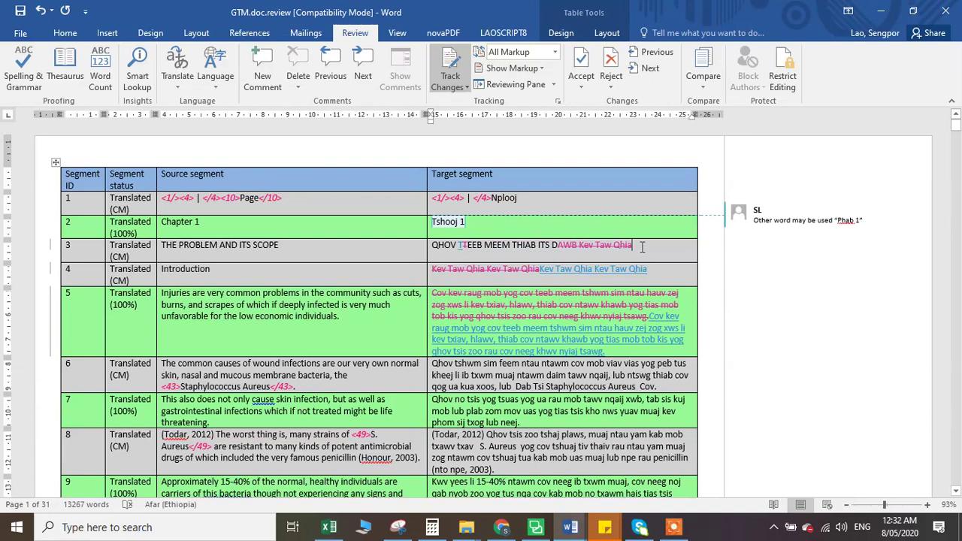
{"action": "left_click", "coordinate": [643, 248]}
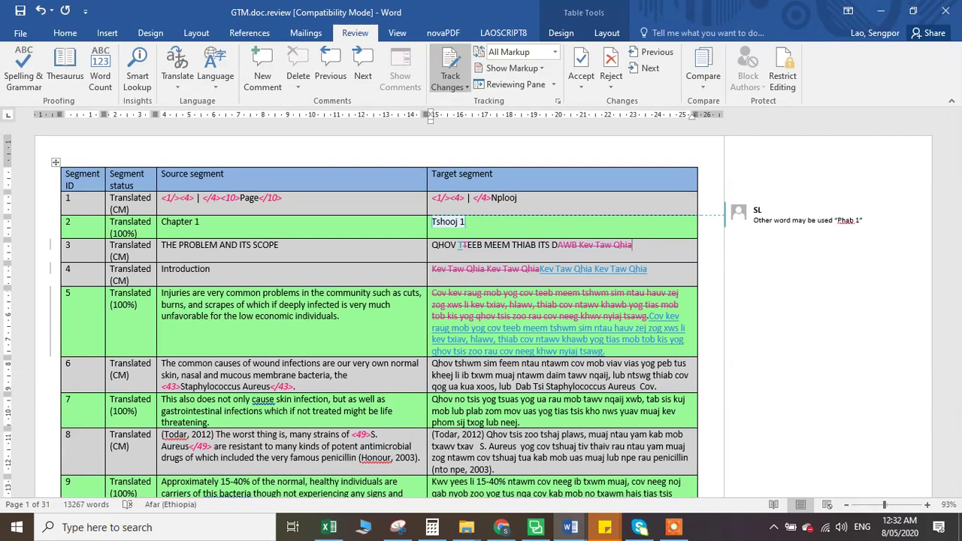
{"action": "type", "text": "! Don't Think"}
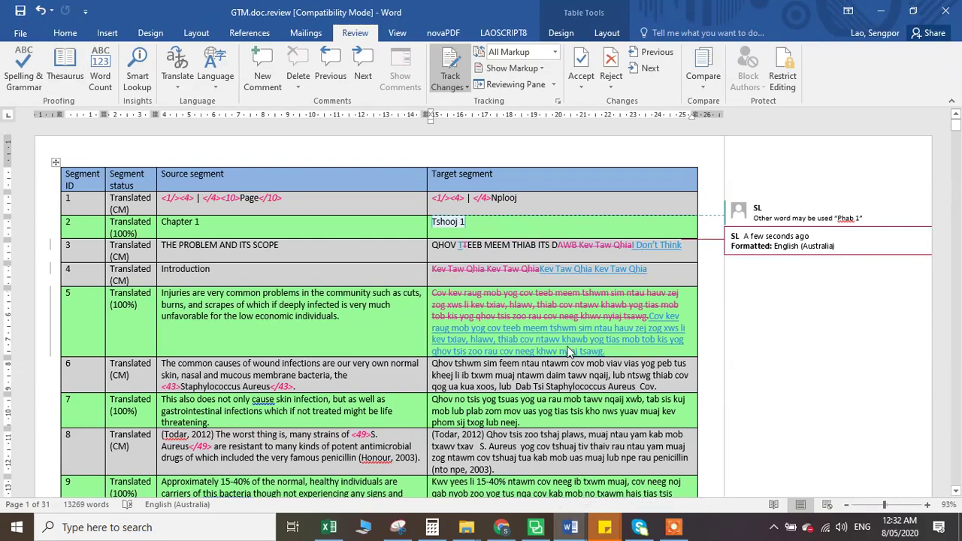
Step: Look over the segment table of the review document, examining the tracked changes and comment in the target segments against the source
{"action": "scroll", "coordinate": [569, 351], "scroll_direction": "down", "scroll_amount": 10}
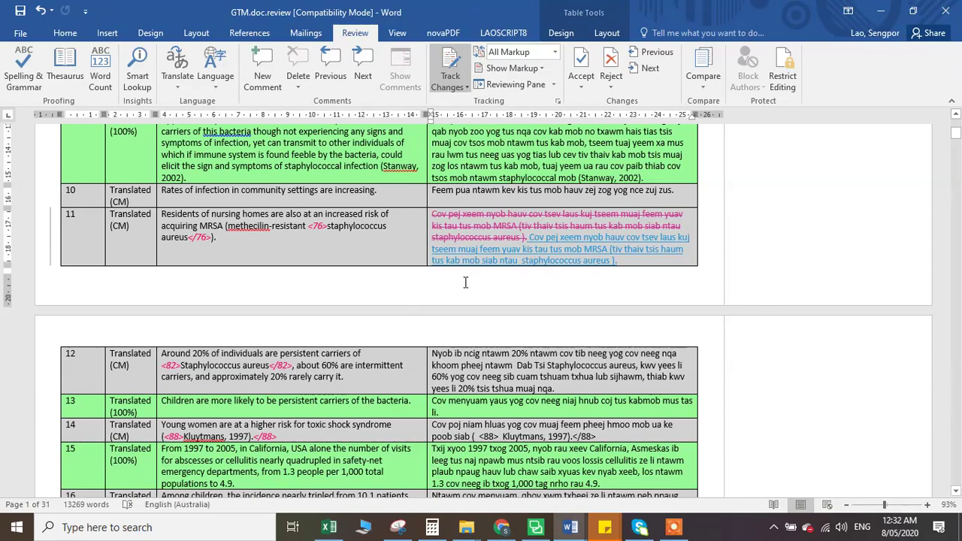
{"action": "scroll", "coordinate": [465, 283], "scroll_direction": "up", "scroll_amount": 10}
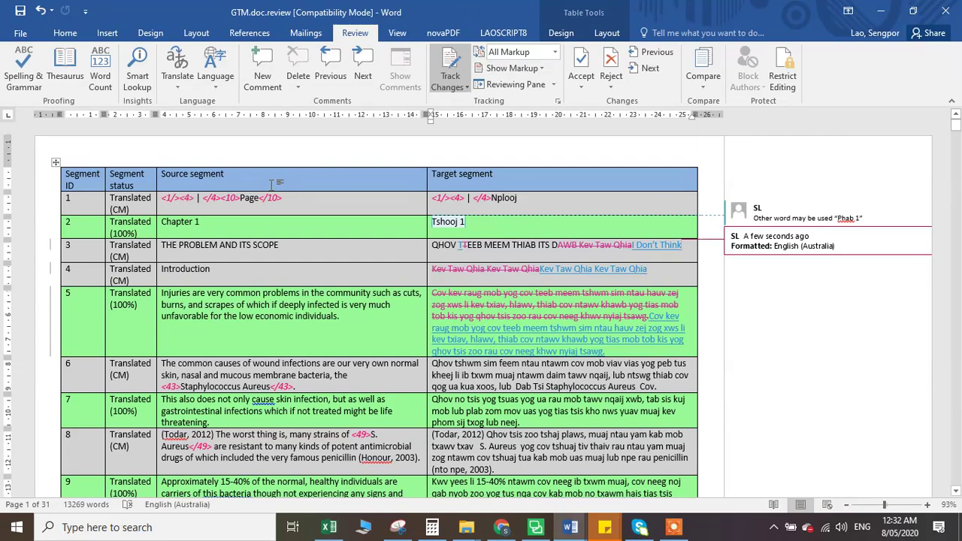
{"action": "left_click", "coordinate": [222, 224]}
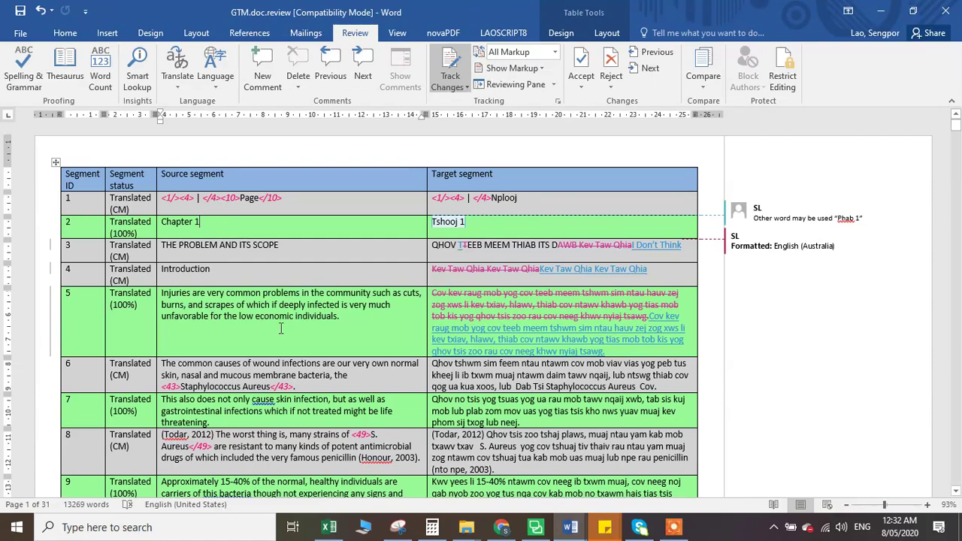
{"action": "scroll", "coordinate": [280, 328], "scroll_direction": "down", "scroll_amount": 2}
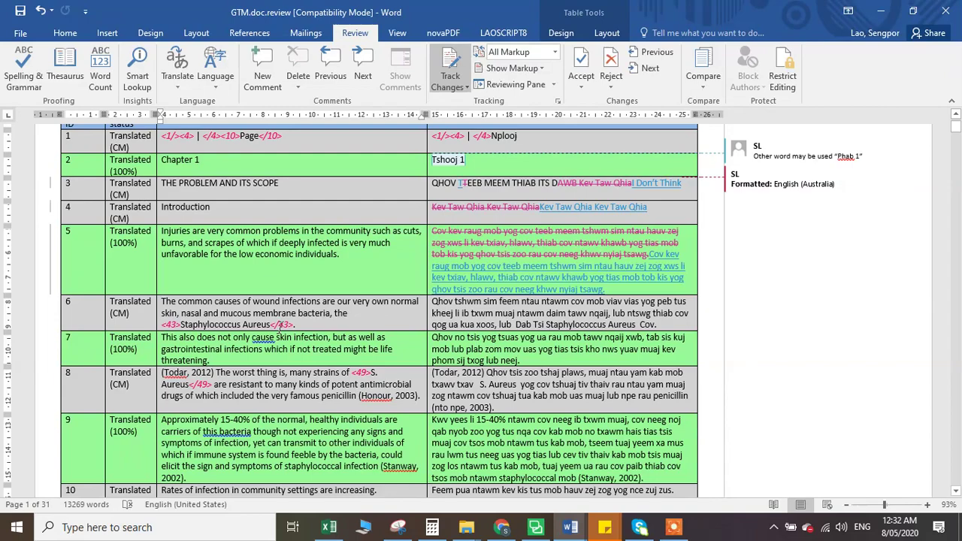
{"action": "scroll", "coordinate": [280, 328], "scroll_direction": "up", "scroll_amount": 2}
{"action": "scroll", "coordinate": [406, 325], "scroll_direction": "down", "scroll_amount": 4}
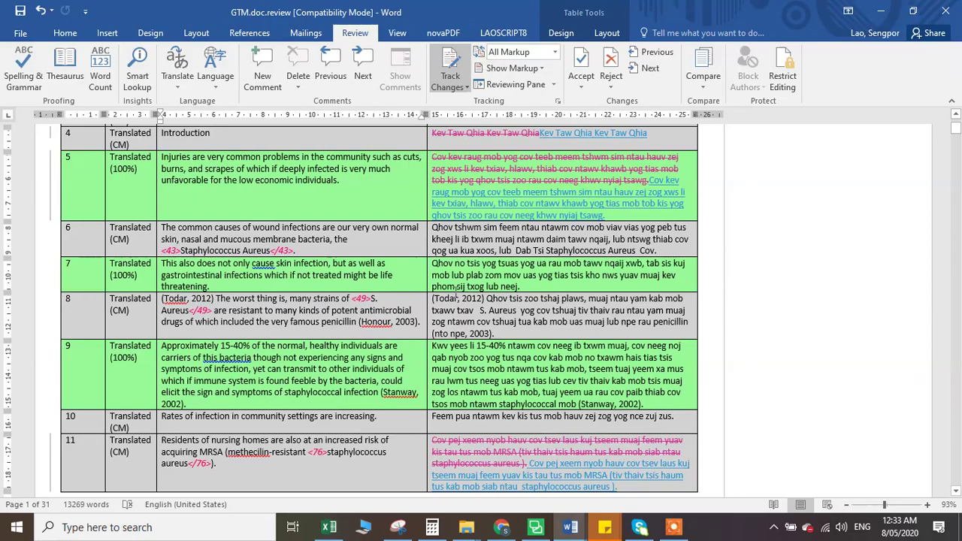
{"action": "scroll", "coordinate": [531, 338], "scroll_direction": "down", "scroll_amount": 5}
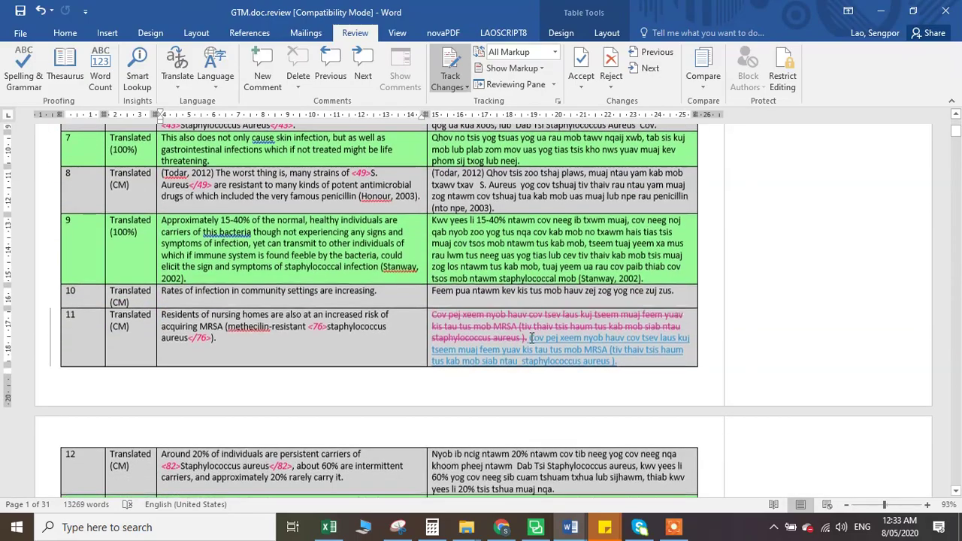
{"action": "scroll", "coordinate": [531, 338], "scroll_direction": "up", "scroll_amount": 7}
{"action": "scroll", "coordinate": [531, 338], "scroll_direction": "down", "scroll_amount": 10}
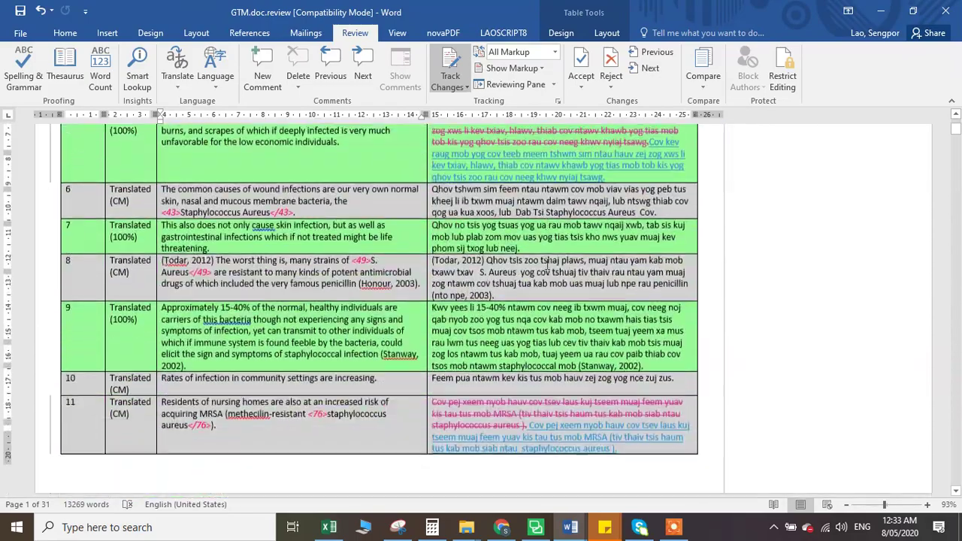
{"action": "scroll", "coordinate": [547, 264], "scroll_direction": "down", "scroll_amount": 10}
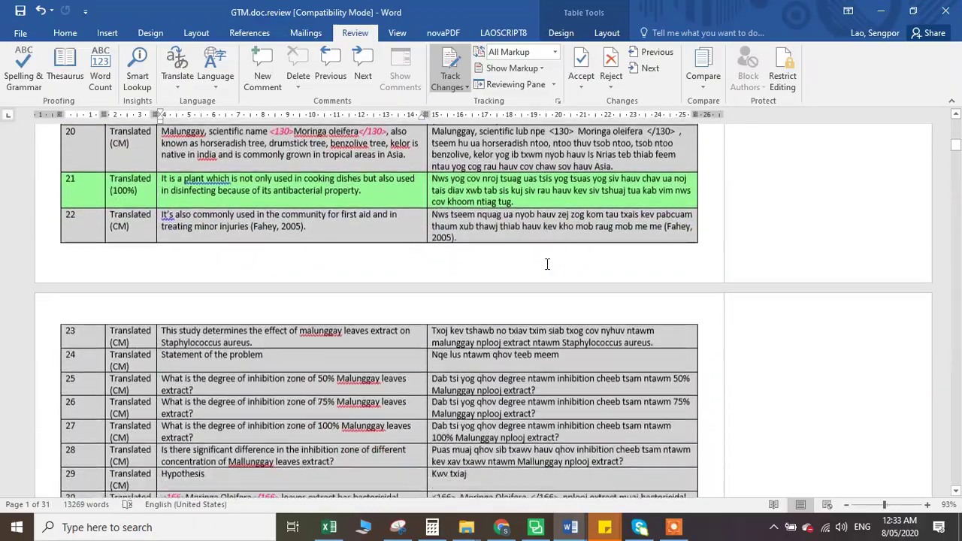
{"action": "scroll", "coordinate": [548, 265], "scroll_direction": "up", "scroll_amount": 18}
{"action": "scroll", "coordinate": [548, 262], "scroll_direction": "up", "scroll_amount": 5}
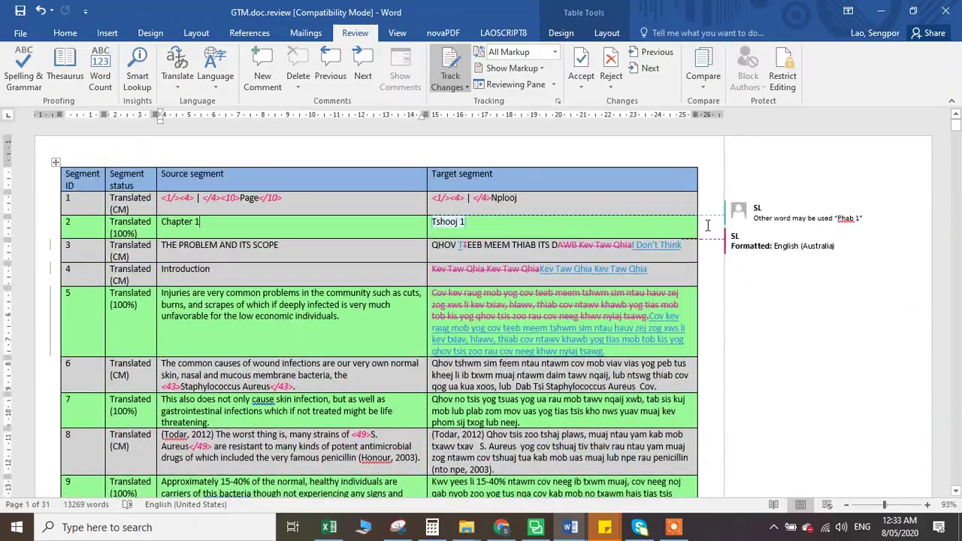
Step: Save and close the GTM.doc.review document, and switch to SDL Trados Studio
{"action": "left_click", "coordinate": [21, 11]}
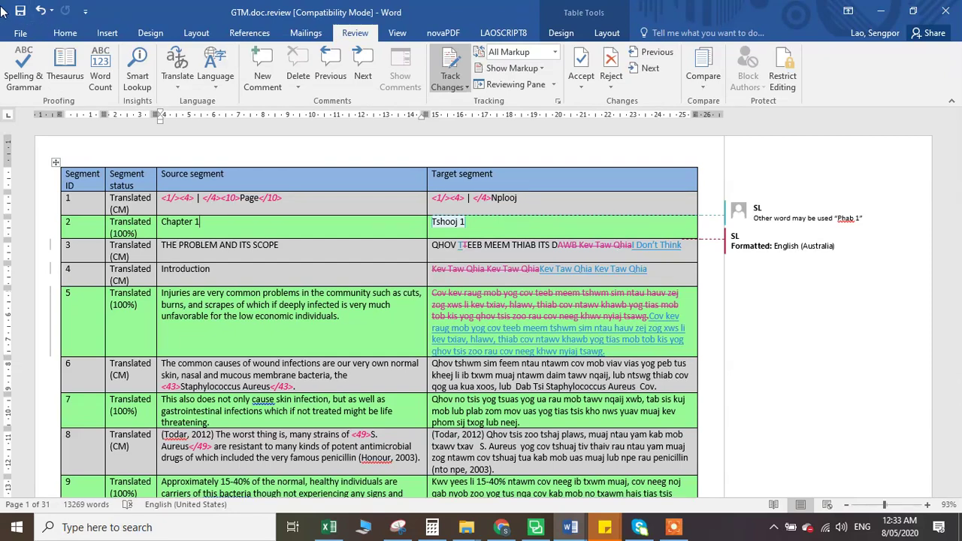
{"action": "left_click", "coordinate": [945, 9]}
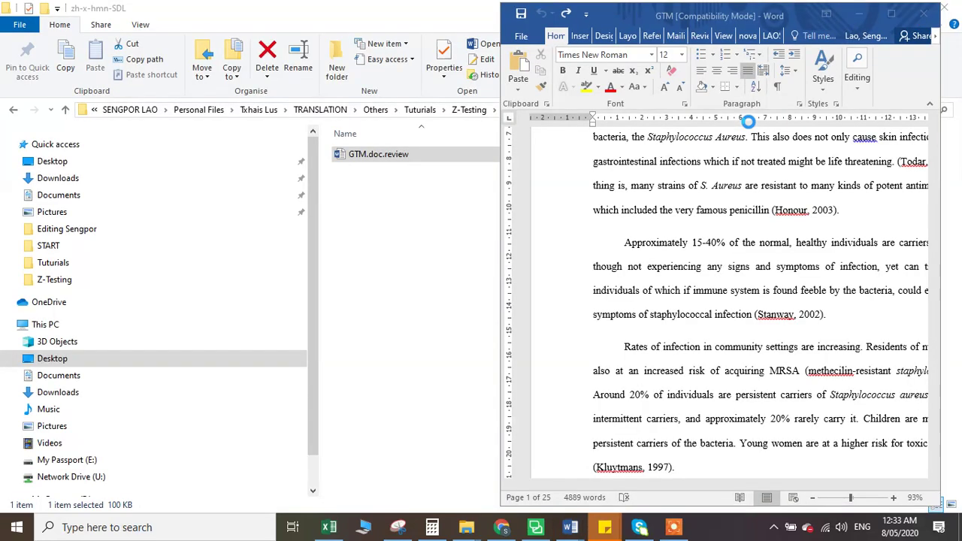
{"action": "left_click", "coordinate": [536, 528]}
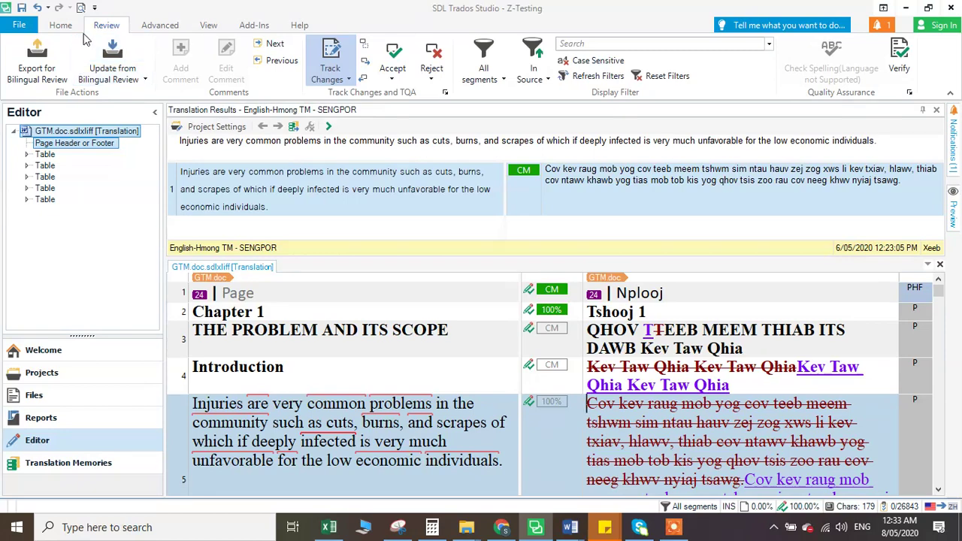
Step: Start the Update from Bilingual Review batch task for GTM.doc.sdlxliff and advance to the review document selection
{"action": "left_click", "coordinate": [62, 27]}
{"action": "left_click", "coordinate": [109, 25]}
{"action": "left_click", "coordinate": [145, 80]}
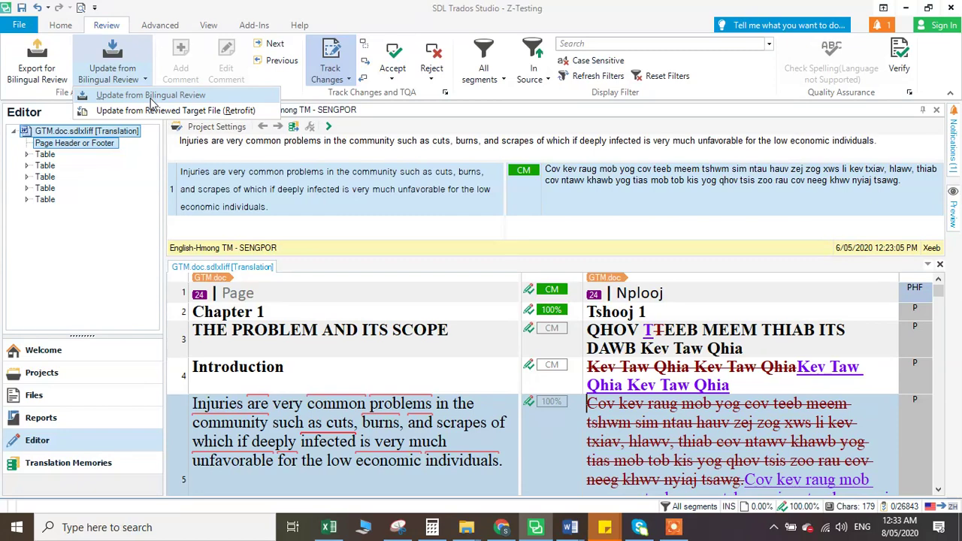
{"action": "left_click", "coordinate": [151, 98]}
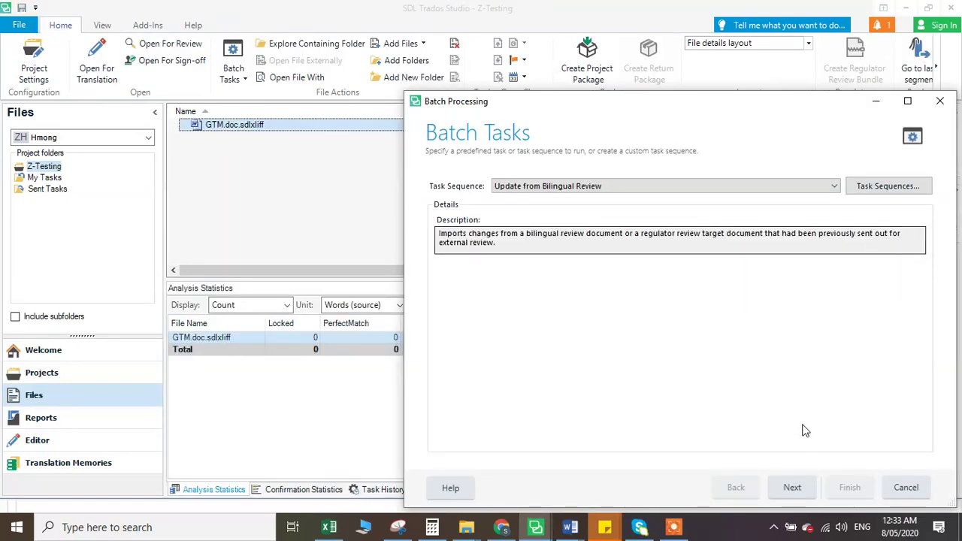
{"action": "left_click", "coordinate": [794, 487]}
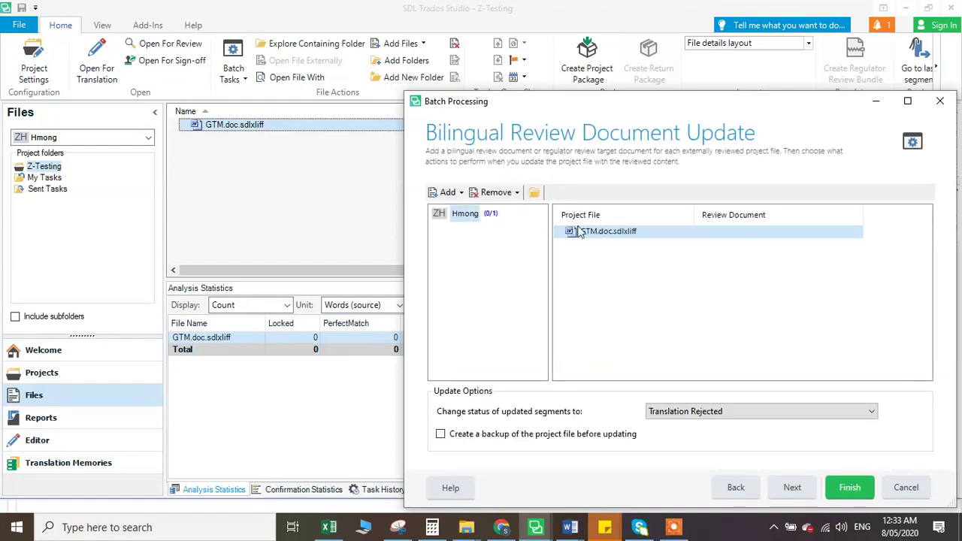
Step: Add the bilingual review file GTM.doc.review.docx from the inner zh-x-hmn-SDL folder as the specific review document for GTM.doc.sdlxliff
{"action": "left_click", "coordinate": [494, 194]}
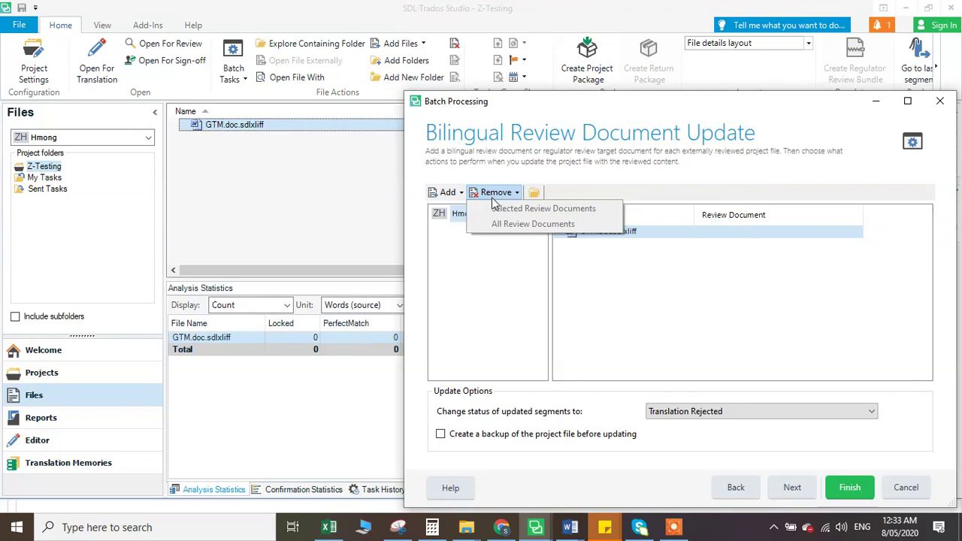
{"action": "left_click", "coordinate": [453, 248]}
{"action": "left_click", "coordinate": [450, 193]}
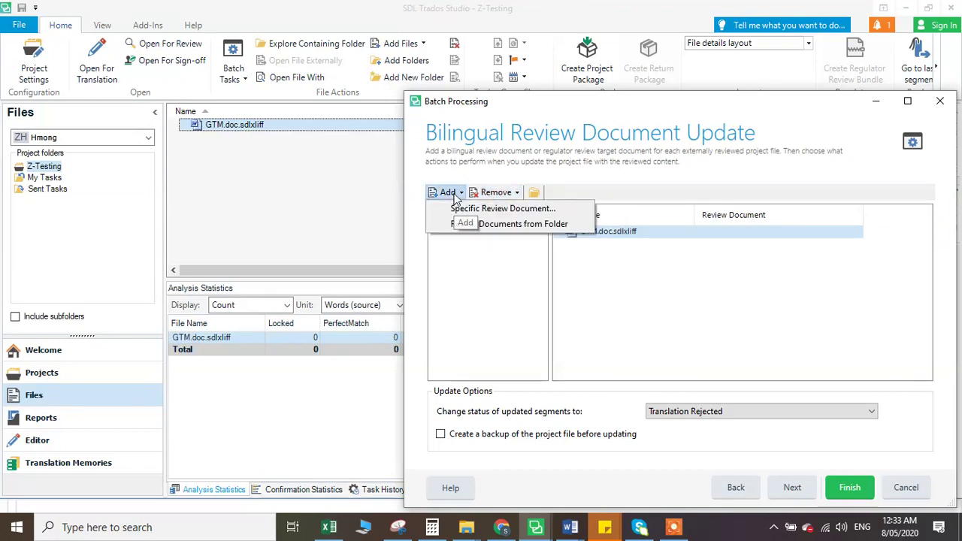
{"action": "left_click", "coordinate": [509, 266]}
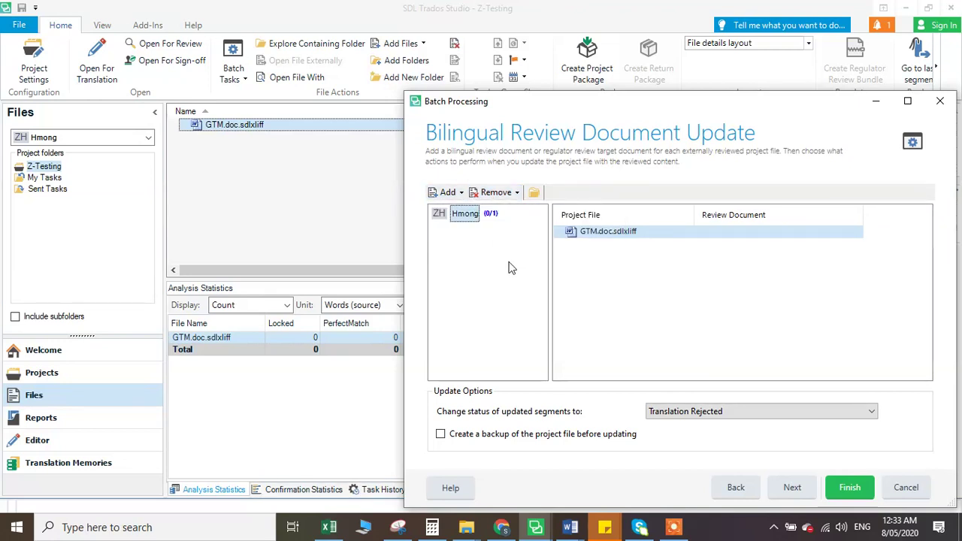
{"action": "left_click", "coordinate": [487, 193]}
{"action": "left_click", "coordinate": [460, 193]}
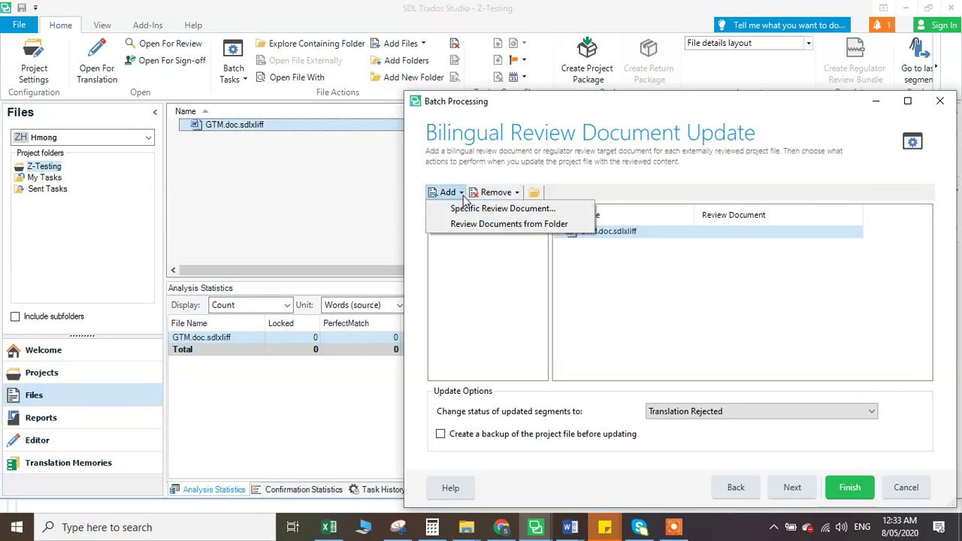
{"action": "left_click", "coordinate": [462, 209]}
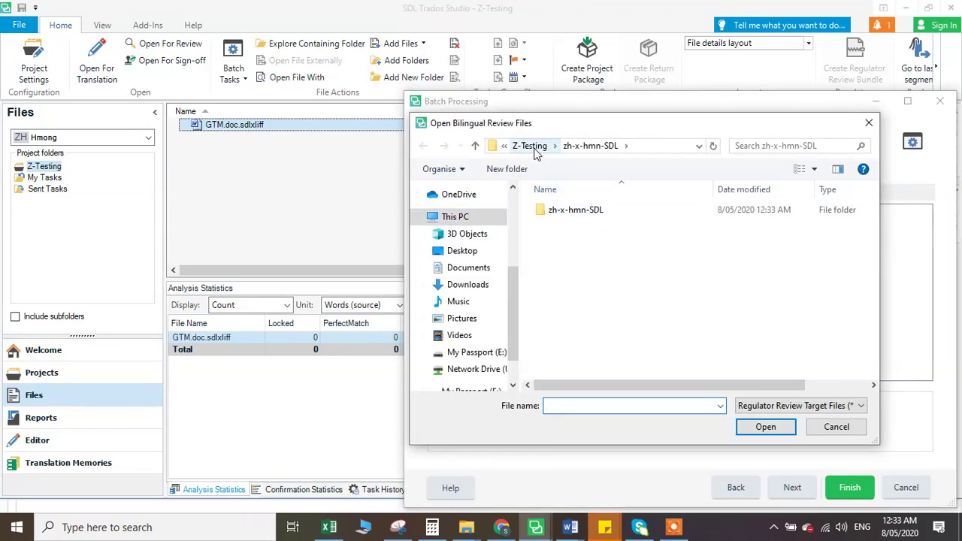
{"action": "double_click", "coordinate": [562, 216]}
{"action": "left_click", "coordinate": [776, 406]}
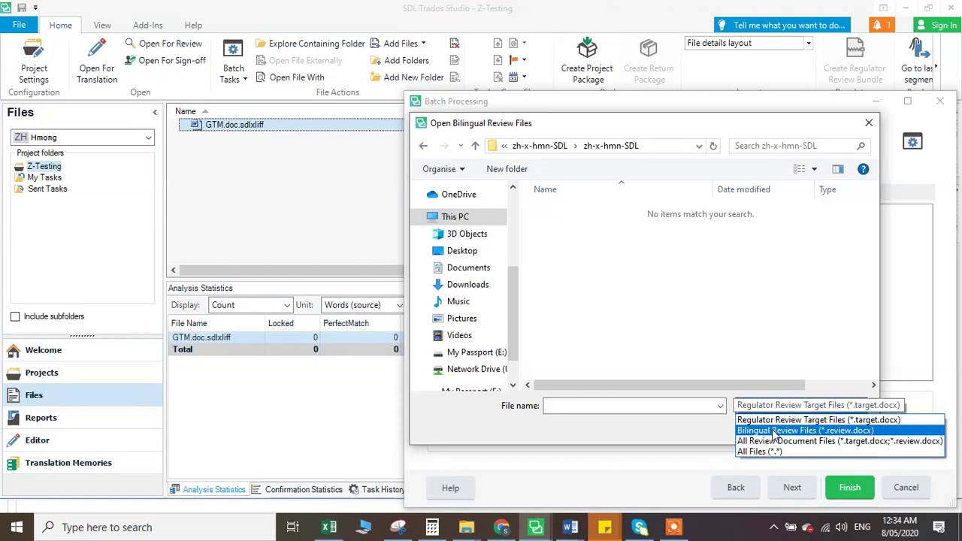
{"action": "left_click", "coordinate": [774, 430]}
{"action": "left_click", "coordinate": [598, 215]}
{"action": "left_click", "coordinate": [766, 427]}
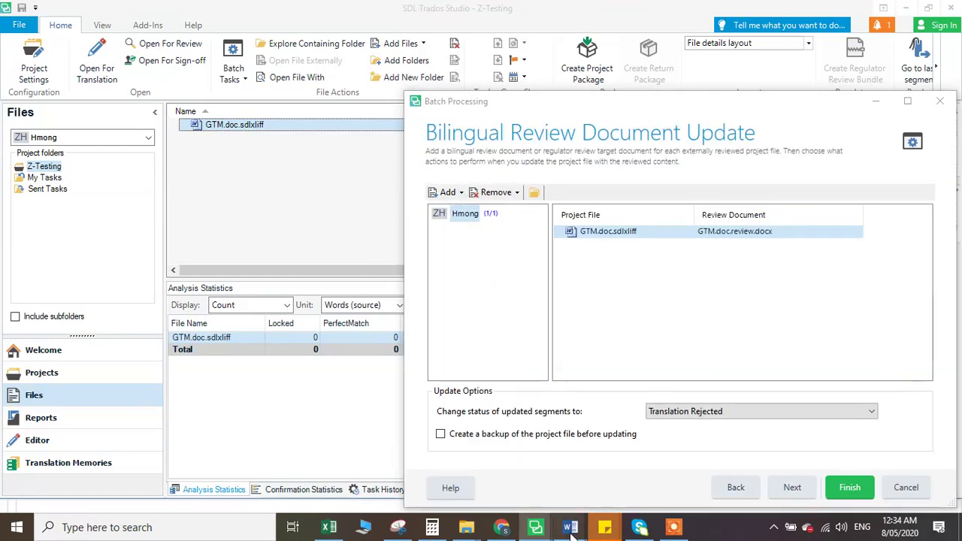
Step: Run the bilingual review update with the status of updated segments set to Draft, and reopen GTM.doc.sdlxliff in the editor
{"action": "mouse_move", "coordinate": [571, 530]}
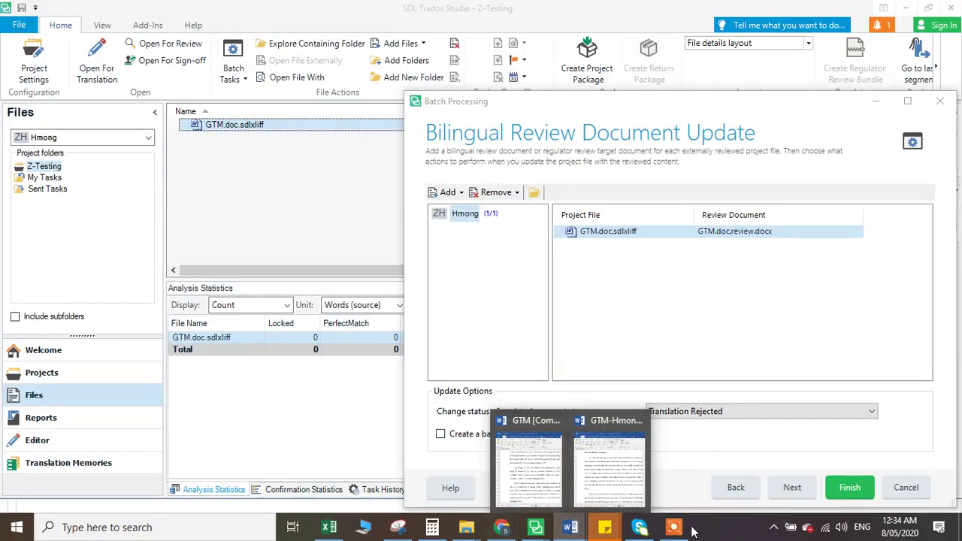
{"action": "left_click", "coordinate": [671, 303]}
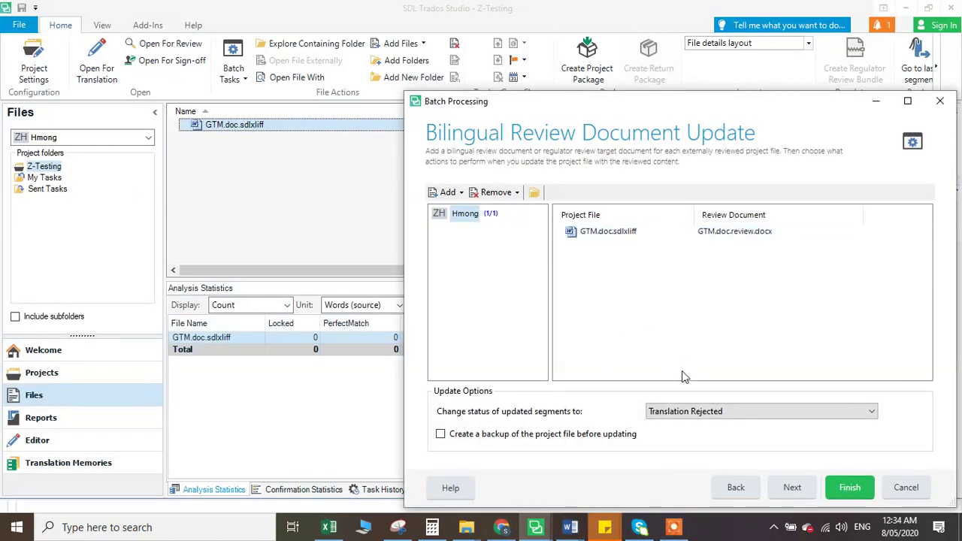
{"action": "left_click", "coordinate": [681, 413]}
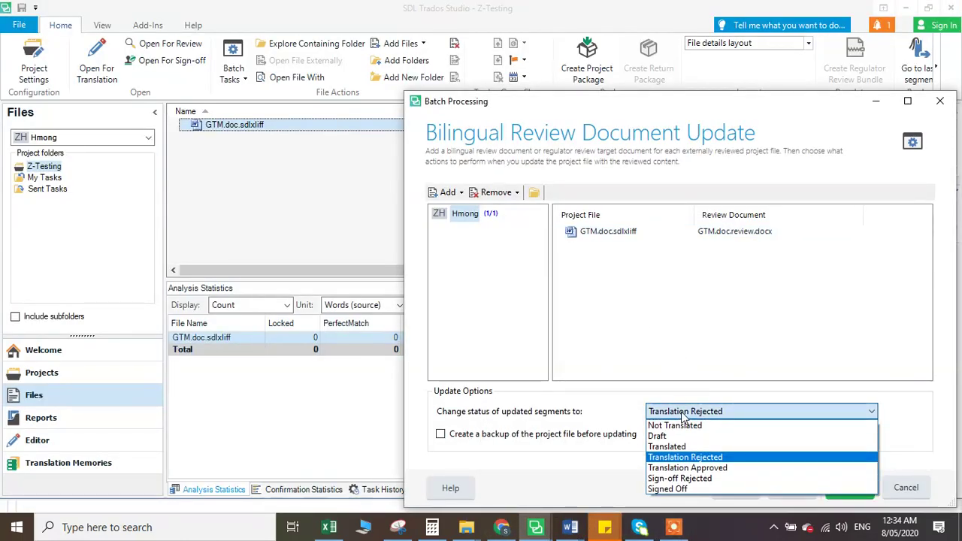
{"action": "left_click", "coordinate": [674, 436]}
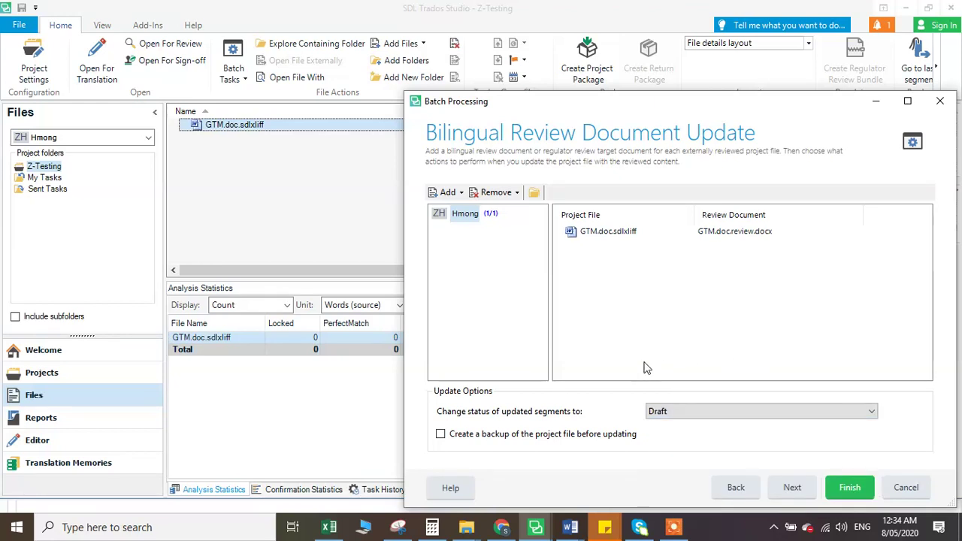
{"action": "left_click", "coordinate": [796, 489]}
{"action": "left_click", "coordinate": [848, 487]}
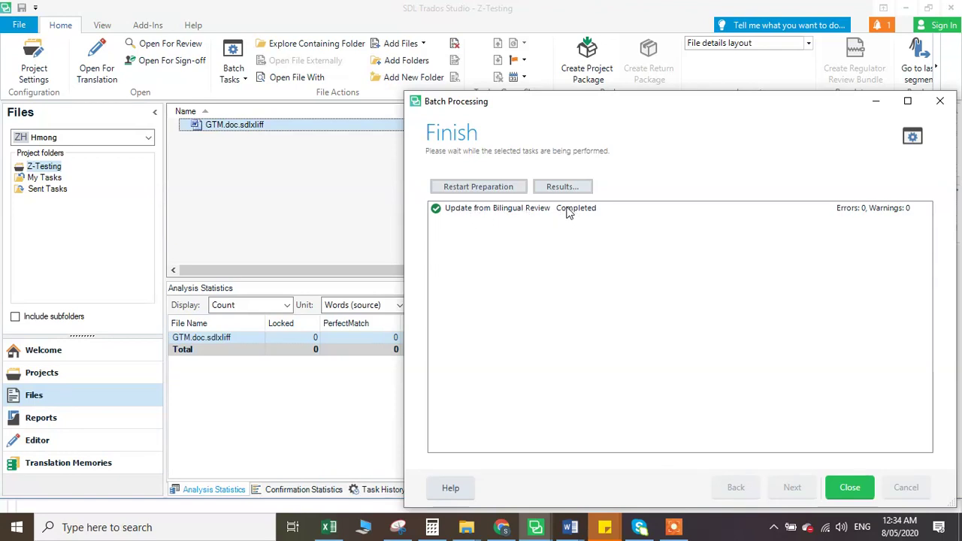
{"action": "left_click", "coordinate": [850, 488]}
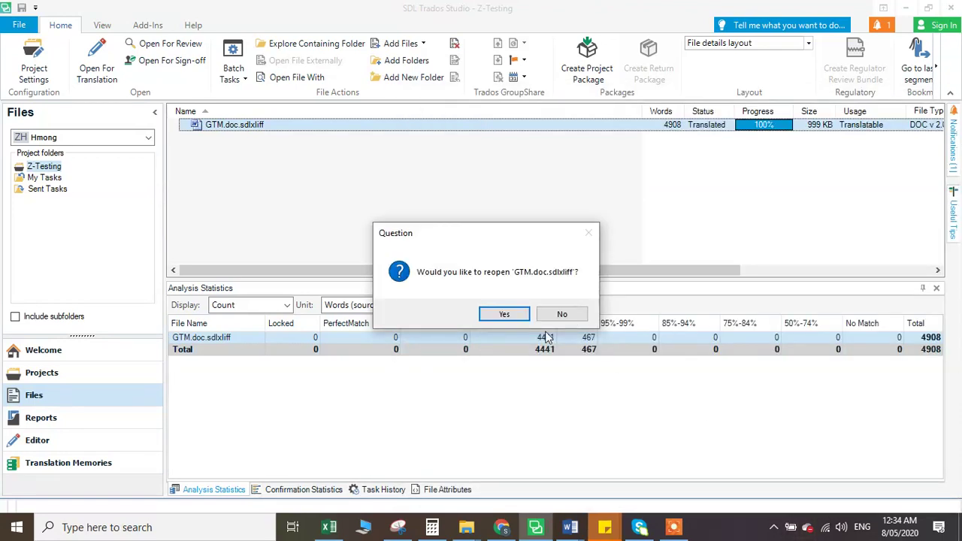
{"action": "left_click", "coordinate": [504, 315]}
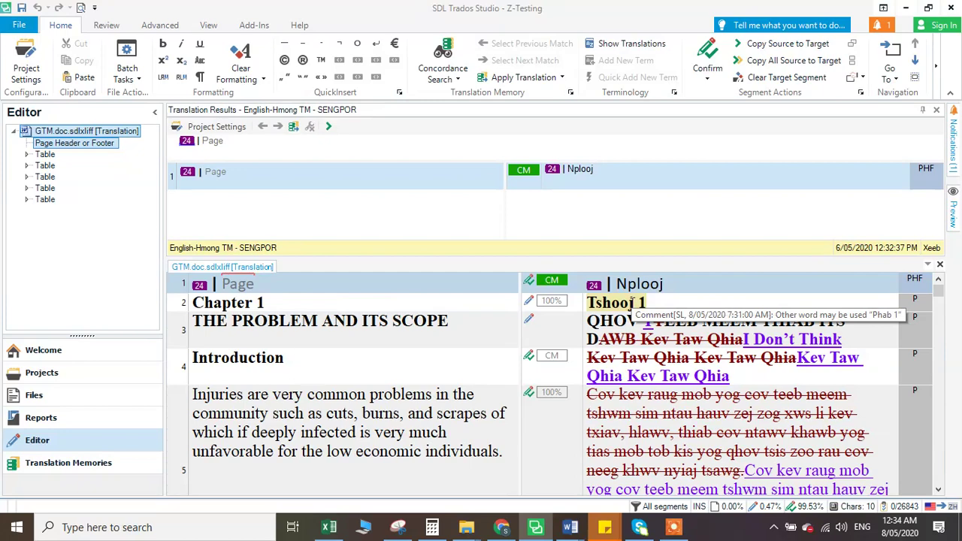
Step: View the imported comment on the segment 2 translation "Tshooj 1" in the comment editor and leave it without changes
{"action": "left_click", "coordinate": [631, 302]}
{"action": "right_click", "coordinate": [631, 302]}
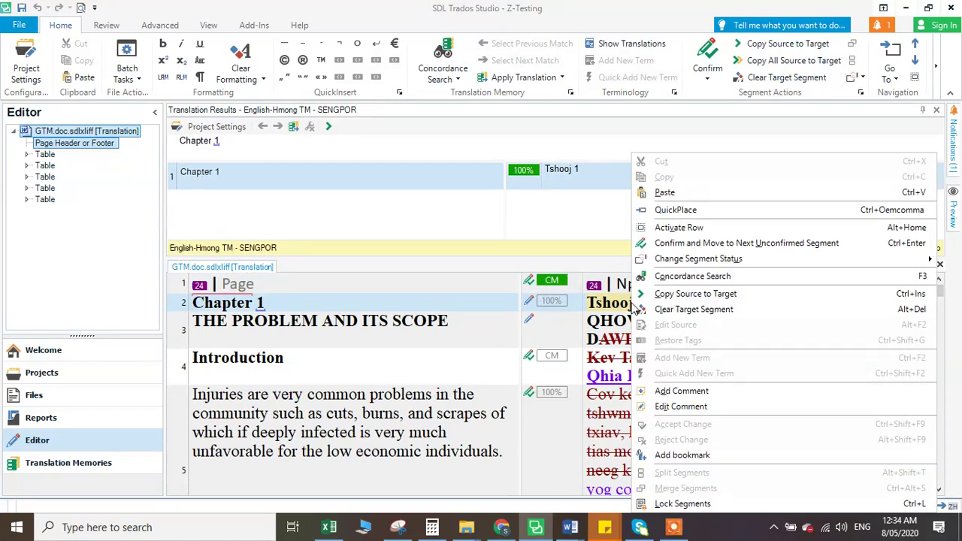
{"action": "left_click", "coordinate": [676, 406]}
{"action": "left_click", "coordinate": [428, 236]}
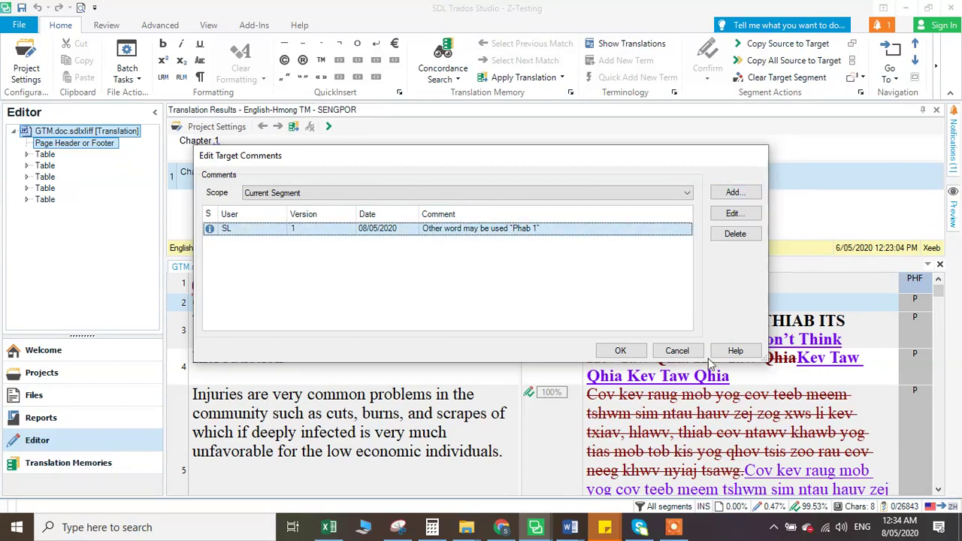
{"action": "left_click", "coordinate": [676, 351]}
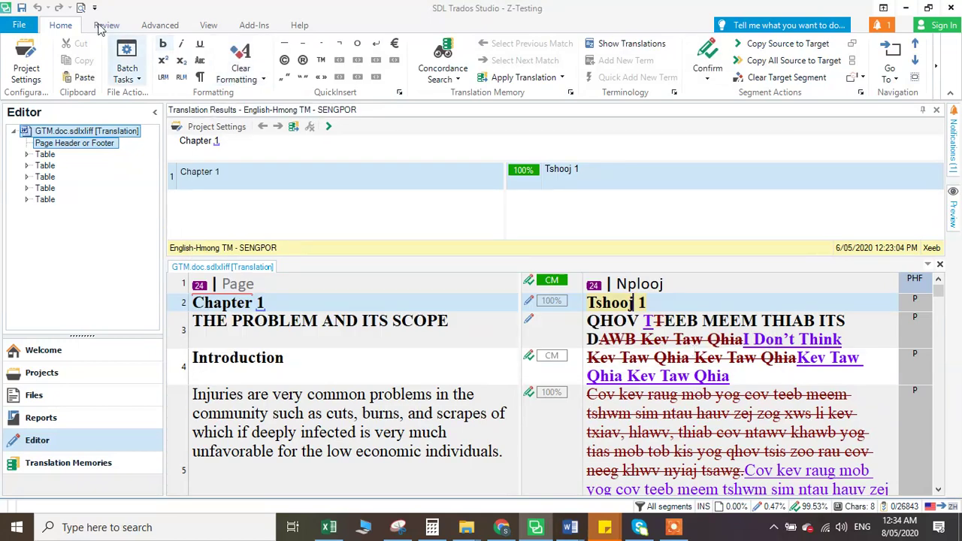
Step: Save the updated GTM.doc.sdlxliff and look over the imported tracked changes in its first segments
{"action": "left_click", "coordinate": [22, 8]}
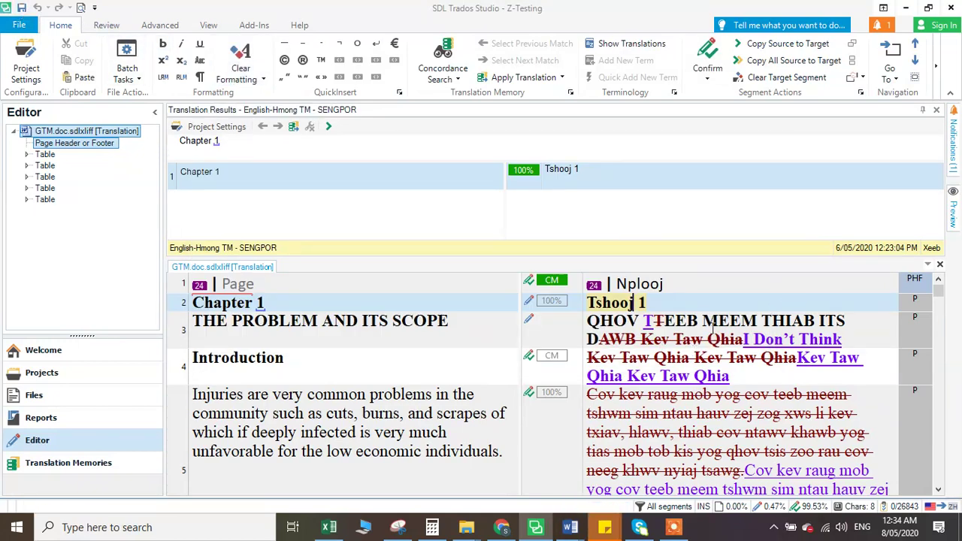
{"action": "scroll", "coordinate": [712, 329], "scroll_direction": "down", "scroll_amount": 1}
{"action": "scroll", "coordinate": [688, 349], "scroll_direction": "down", "scroll_amount": 8}
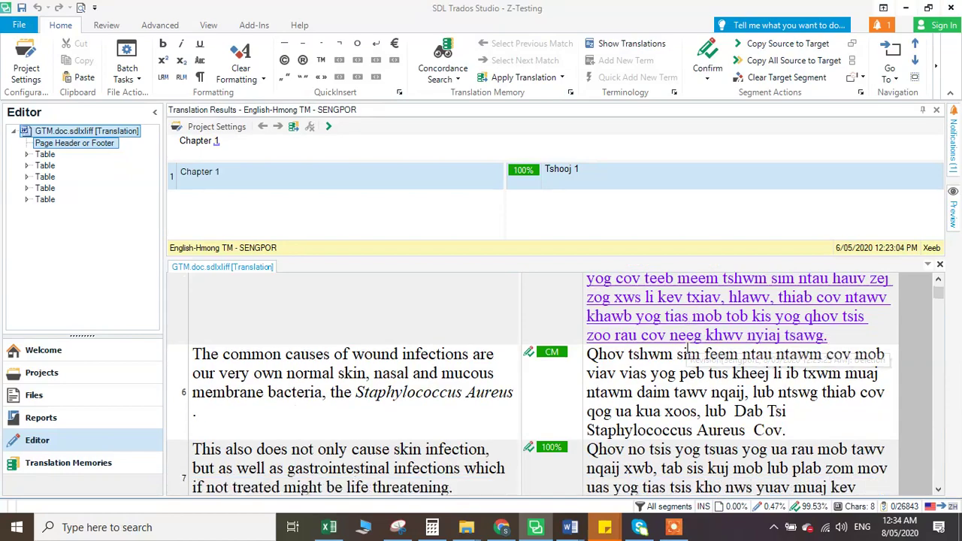
{"action": "scroll", "coordinate": [688, 349], "scroll_direction": "up", "scroll_amount": 3}
{"action": "scroll", "coordinate": [688, 349], "scroll_direction": "up", "scroll_amount": 5}
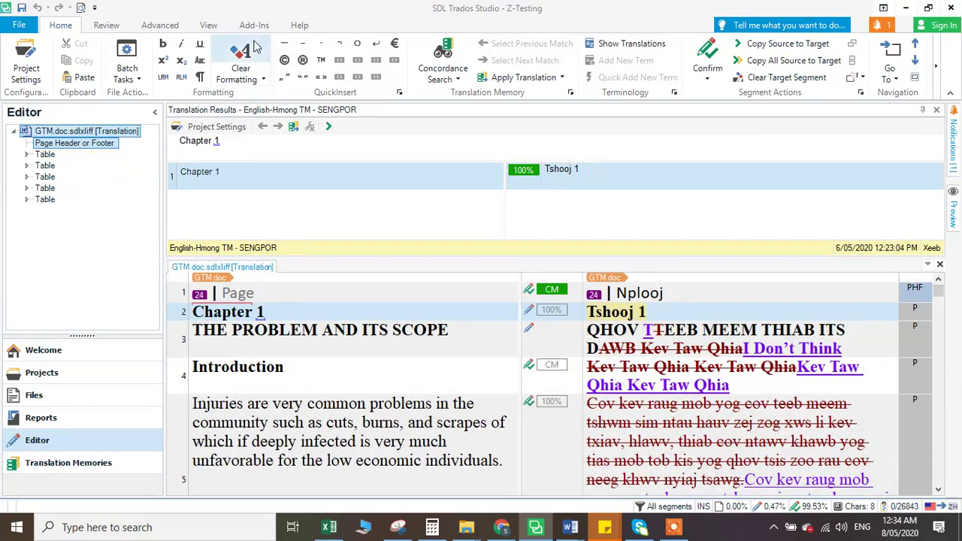
Step: Try accepting all tracked changes in the GTM.doc.sdlxliff translation
{"action": "left_click", "coordinate": [114, 25]}
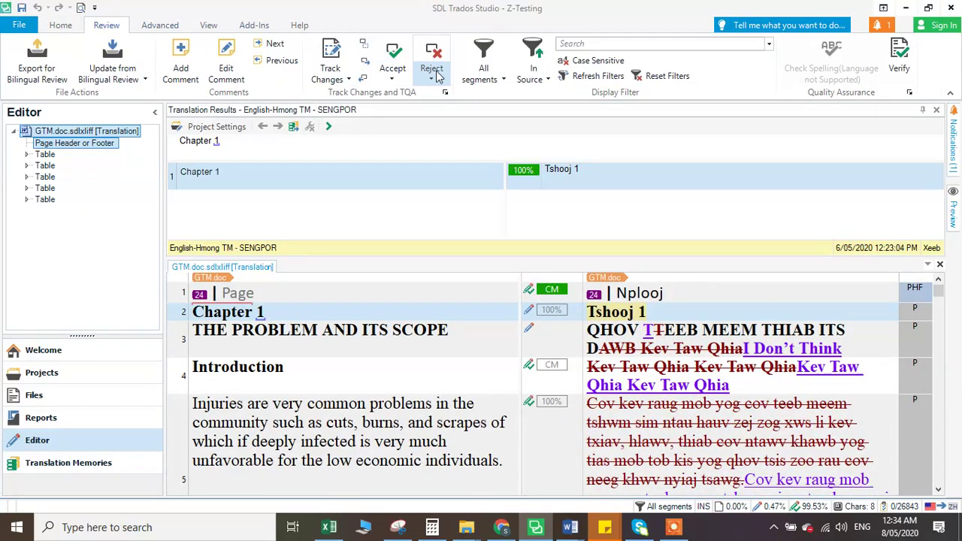
{"action": "left_click", "coordinate": [392, 79]}
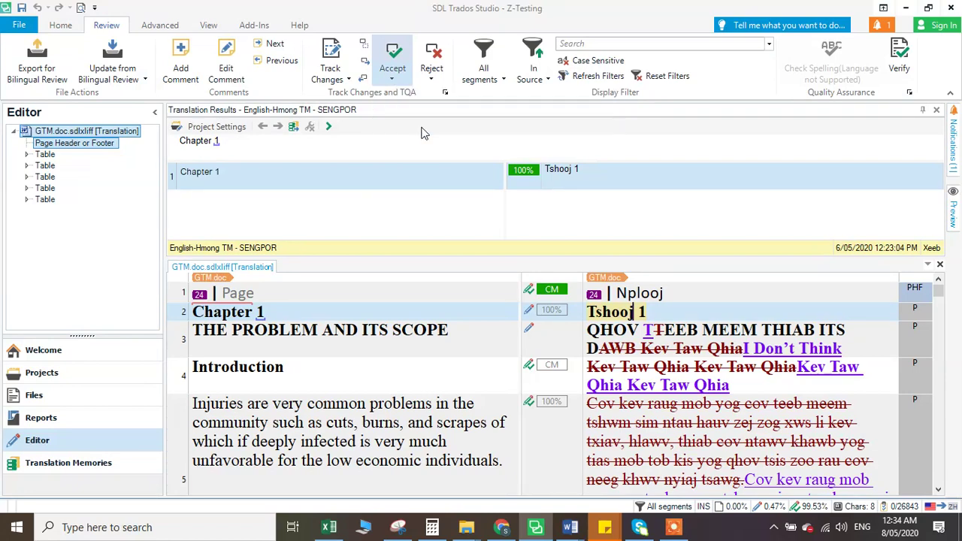
{"action": "left_click", "coordinate": [423, 127]}
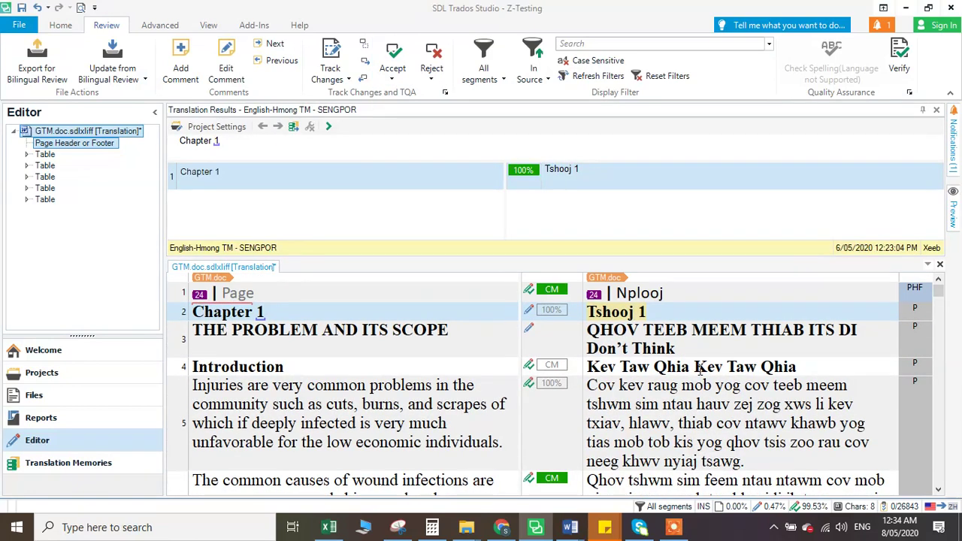
Step: Confirm the translations of segments 3, 11 and 2 with their tracked changes in place, and save GTM.doc.sdlxliff
{"action": "left_click", "coordinate": [654, 336]}
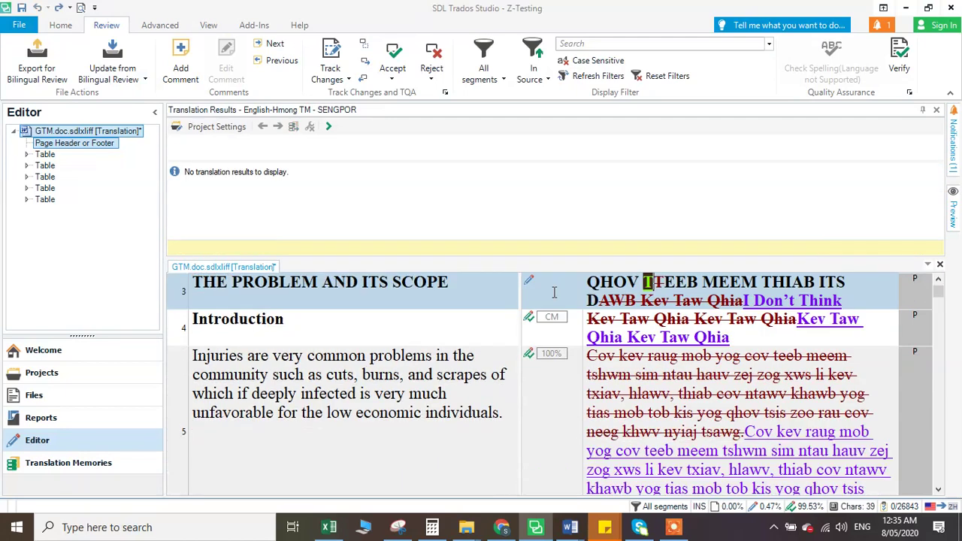
{"action": "type", "text": "T"}
{"action": "key", "text": "ctrl+Return"}
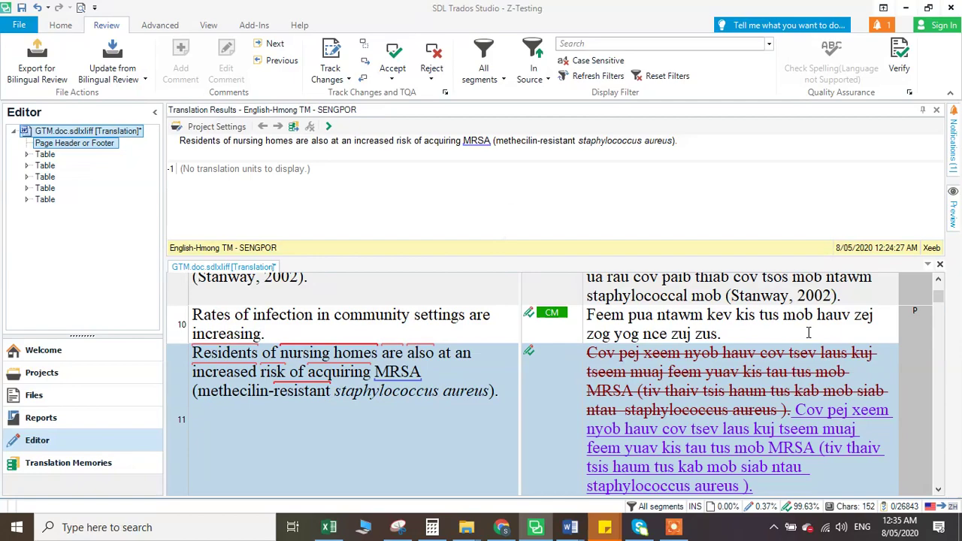
{"action": "scroll", "coordinate": [809, 333], "scroll_direction": "up", "scroll_amount": 10}
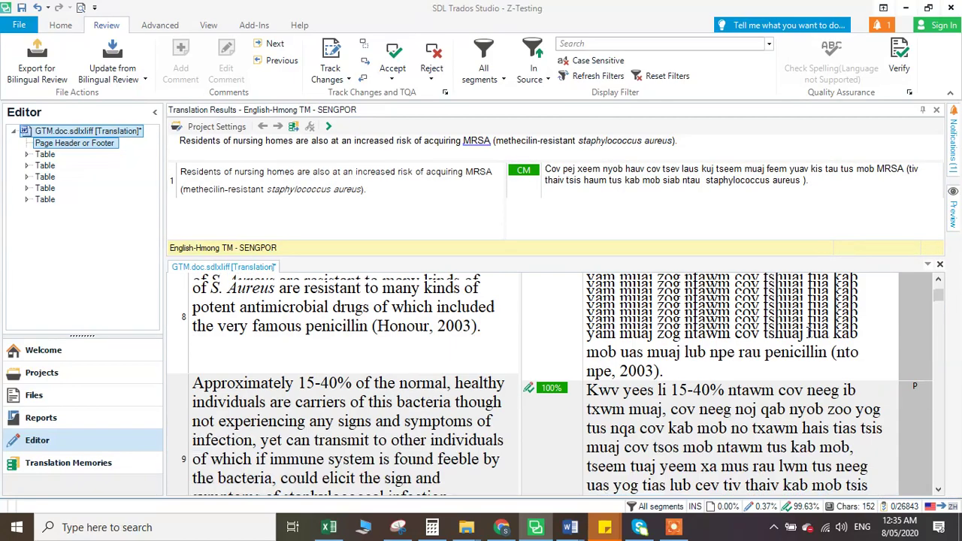
{"action": "scroll", "coordinate": [809, 332], "scroll_direction": "up", "scroll_amount": 5}
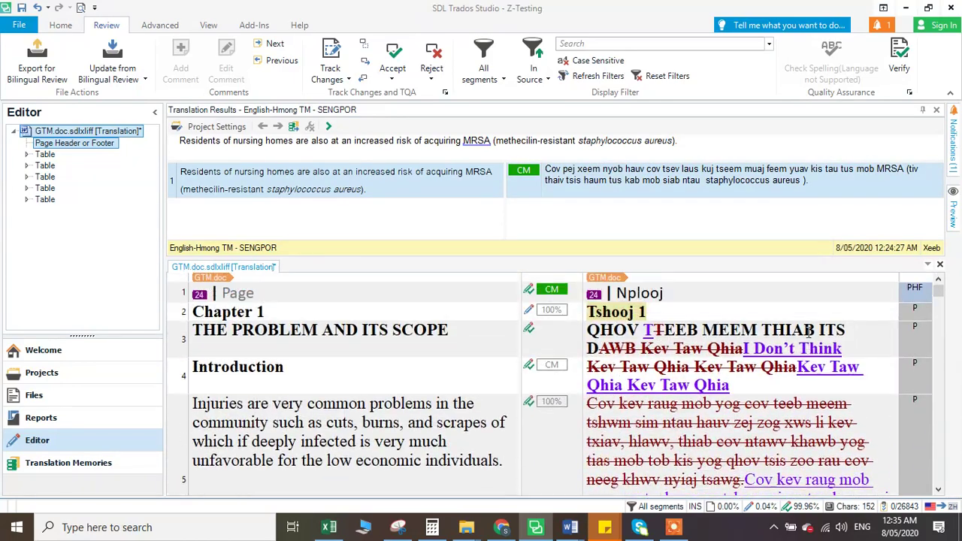
{"action": "left_click", "coordinate": [731, 310]}
{"action": "scroll", "coordinate": [680, 389], "scroll_direction": "down", "scroll_amount": 3}
{"action": "scroll", "coordinate": [680, 389], "scroll_direction": "up", "scroll_amount": 3}
{"action": "left_click", "coordinate": [22, 7]}
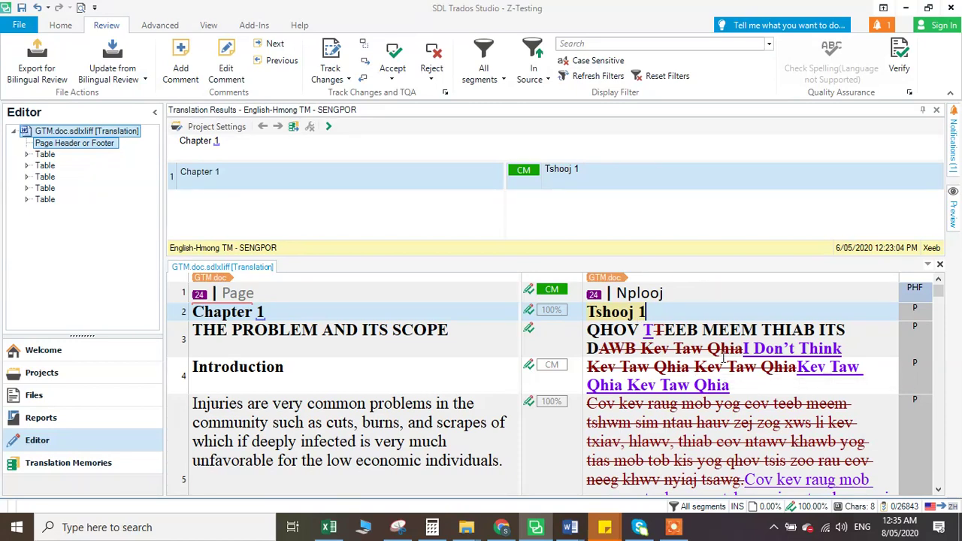
Step: Save the target document as GTM-Hmong 1 in Word 97-2003 format, in the outer Z-Testing folder that holds GTM and GTM-Hmong
{"action": "left_click", "coordinate": [22, 26]}
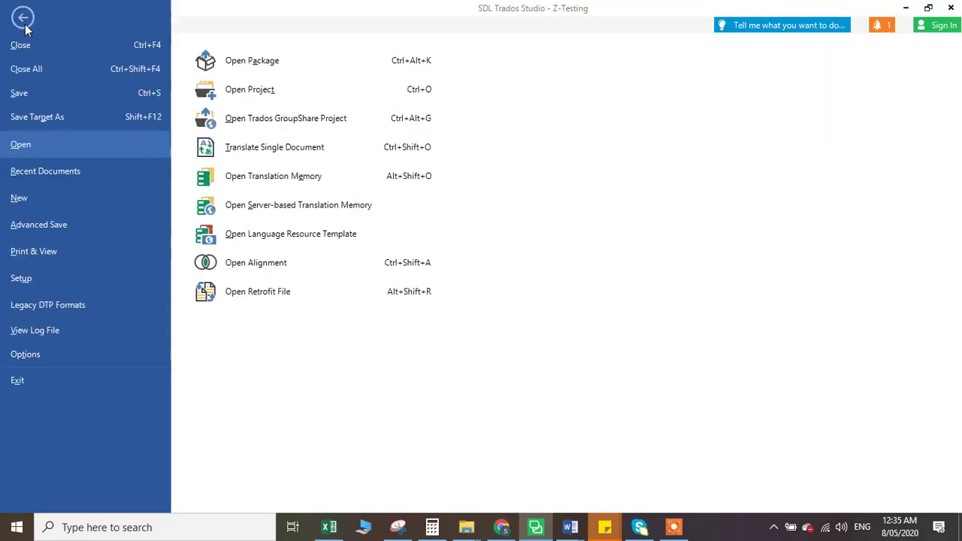
{"action": "key", "text": "Escape"}
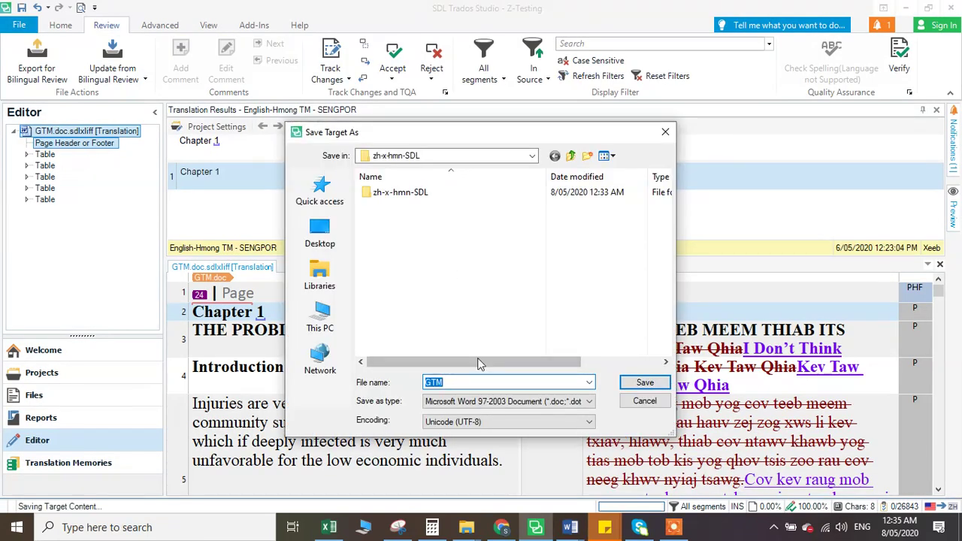
{"action": "left_click", "coordinate": [484, 387]}
{"action": "type", "text": "-Hmong 1"}
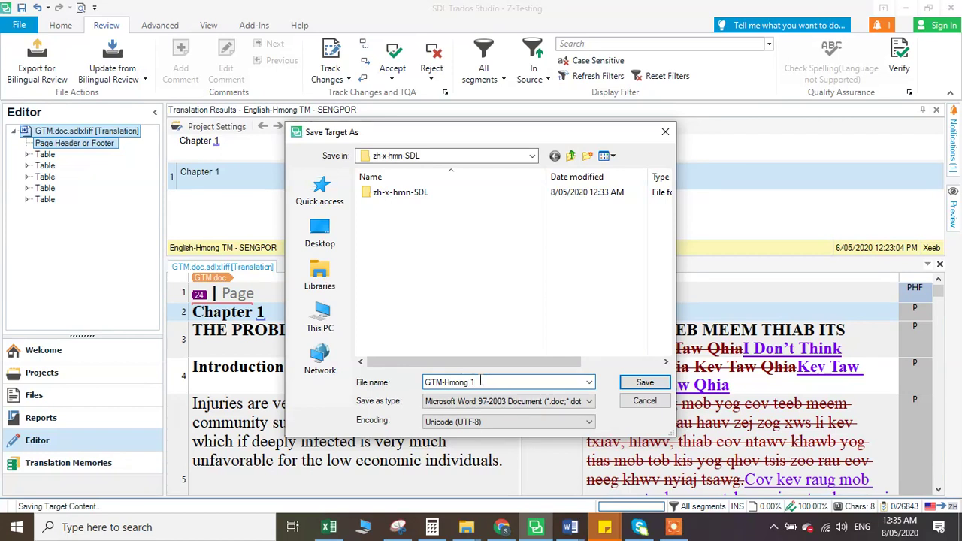
{"action": "left_click", "coordinate": [570, 156]}
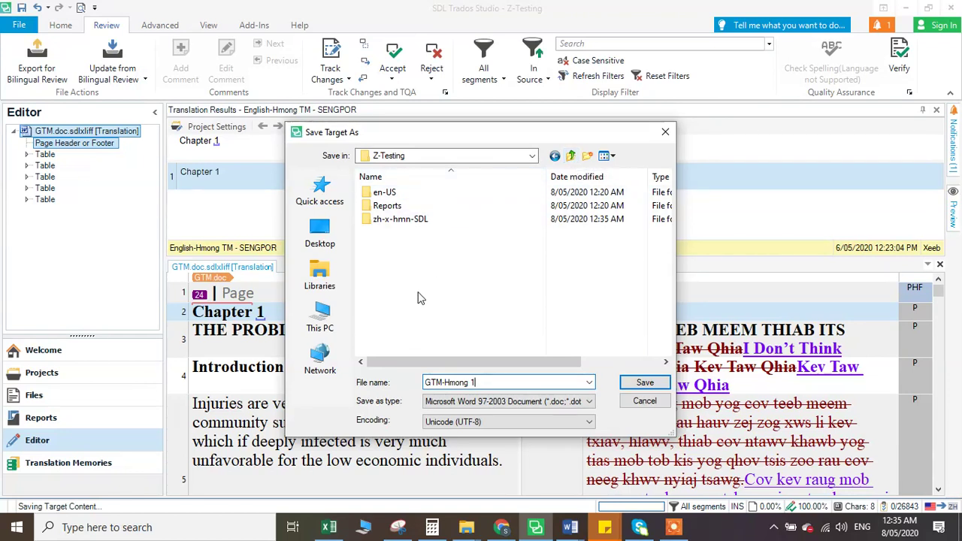
{"action": "left_click", "coordinate": [571, 156]}
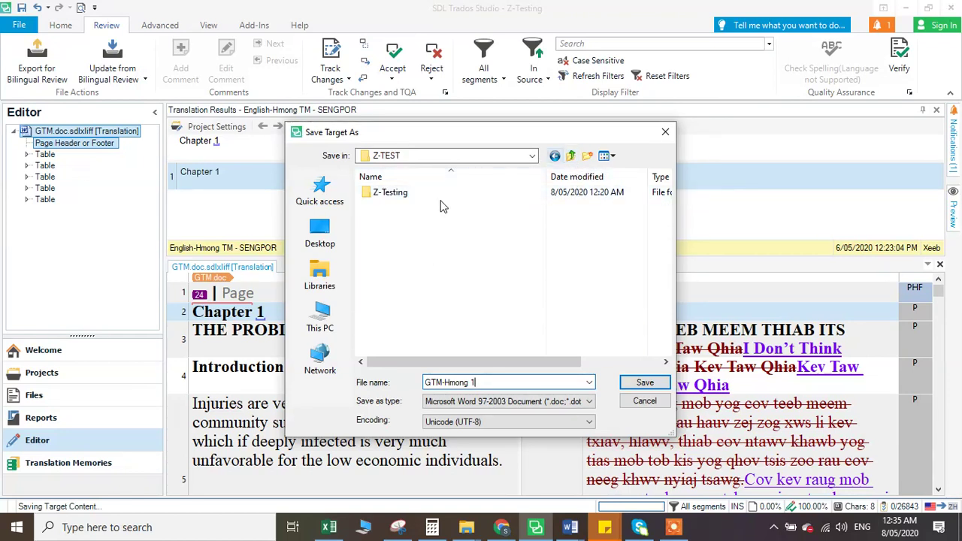
{"action": "left_click", "coordinate": [572, 158]}
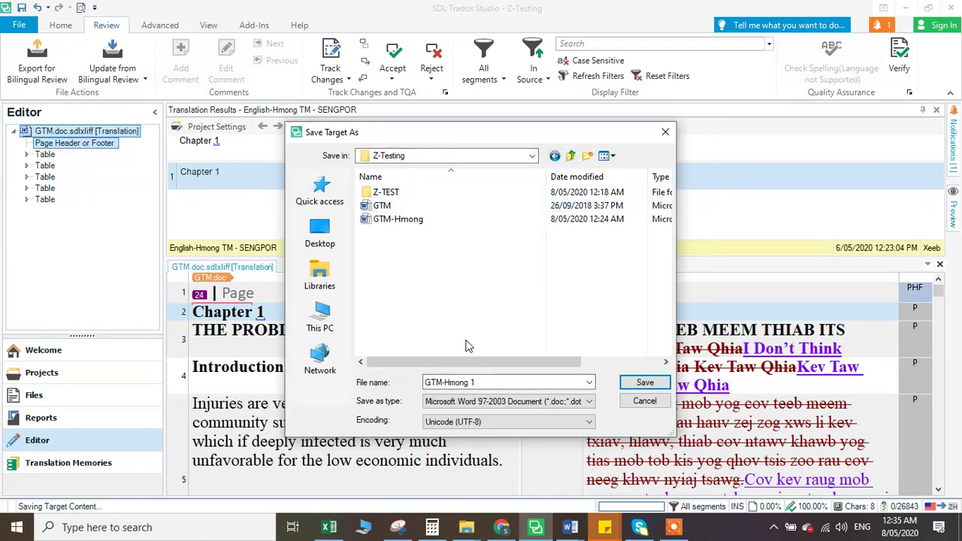
{"action": "left_click", "coordinate": [643, 385]}
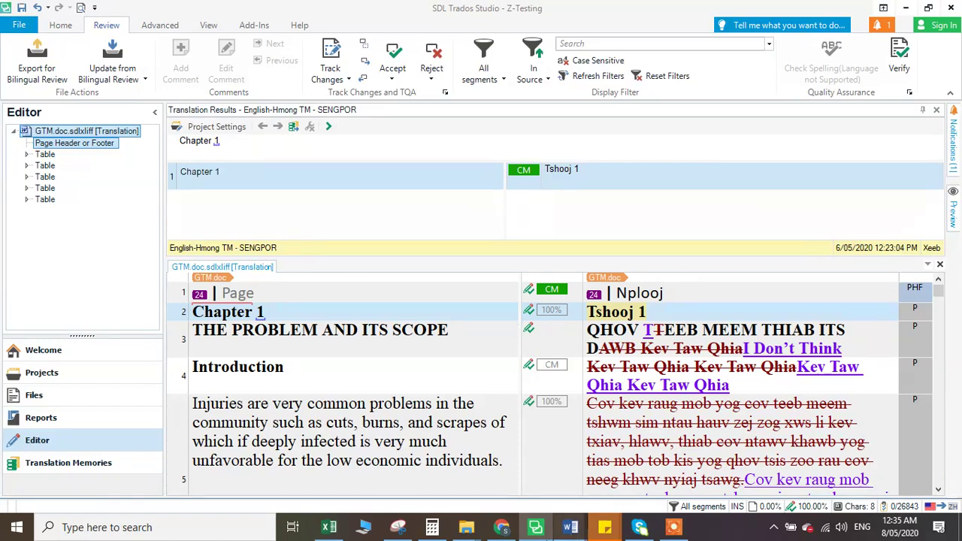
Step: Open GTM-Hmong 1 from the outer Z-Testing folder in Word and maximize its window
{"action": "mouse_move", "coordinate": [466, 527]}
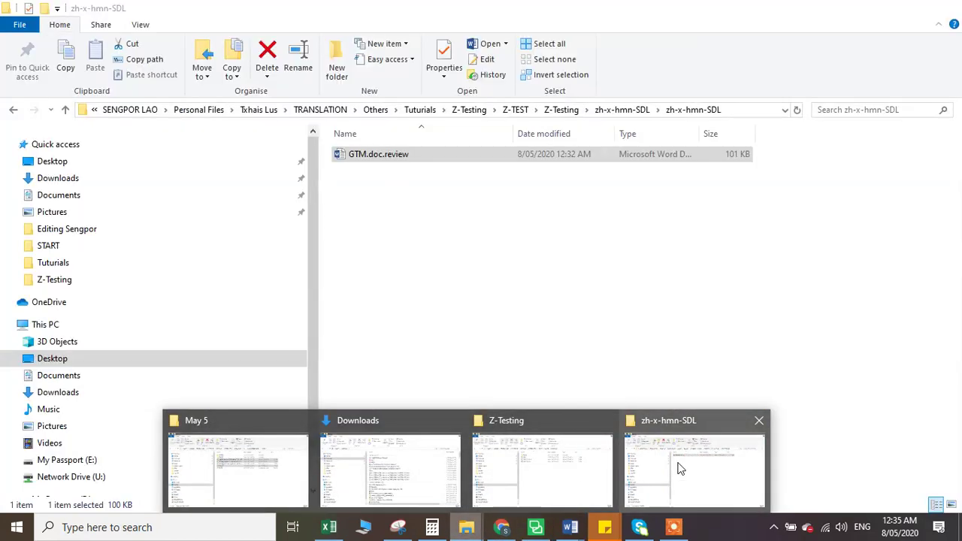
{"action": "left_click", "coordinate": [679, 468]}
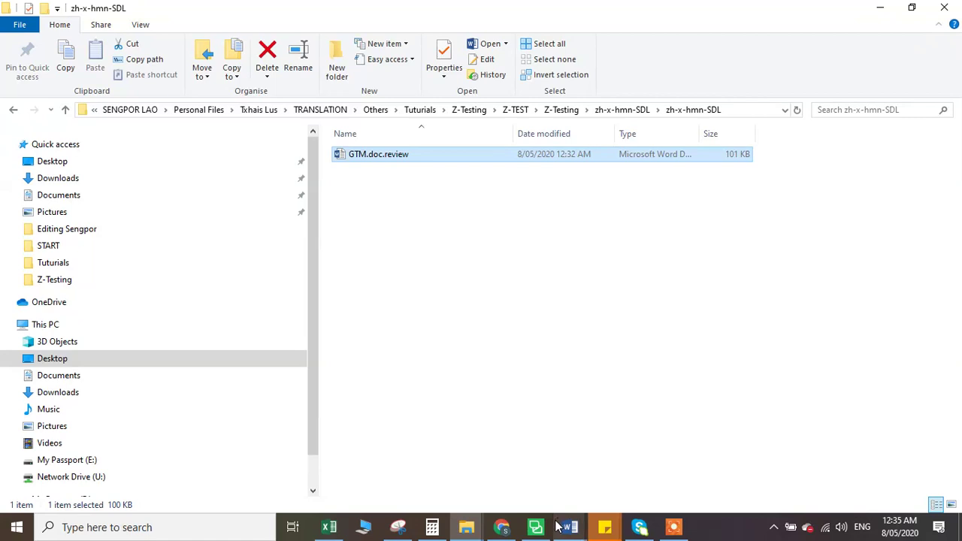
{"action": "left_click", "coordinate": [465, 527]}
{"action": "left_click", "coordinate": [528, 465]}
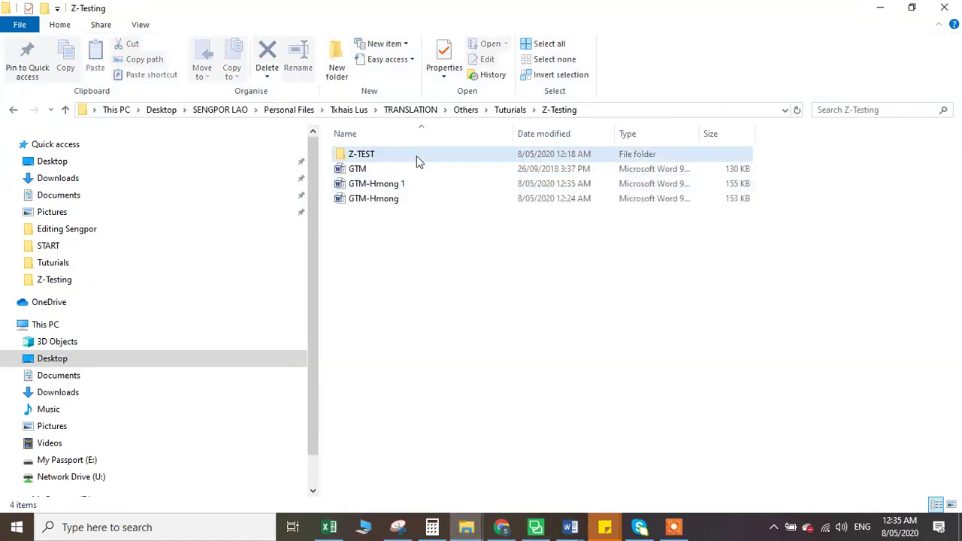
{"action": "left_click", "coordinate": [390, 191]}
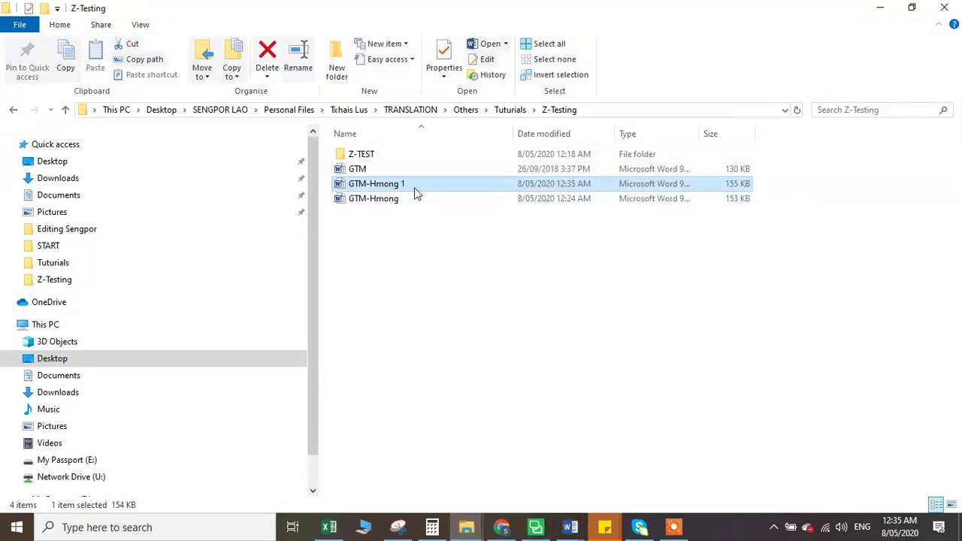
{"action": "double_click", "coordinate": [414, 187]}
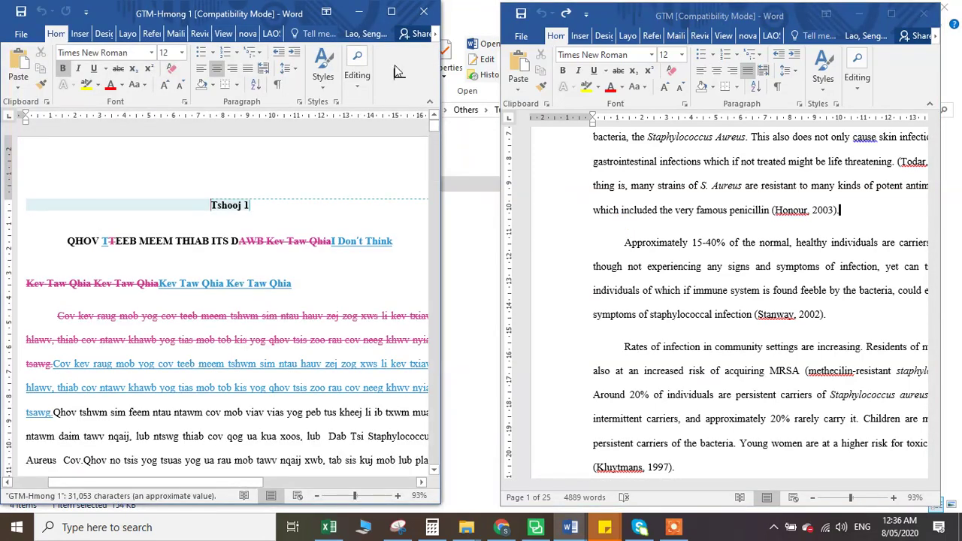
{"action": "left_click", "coordinate": [391, 11]}
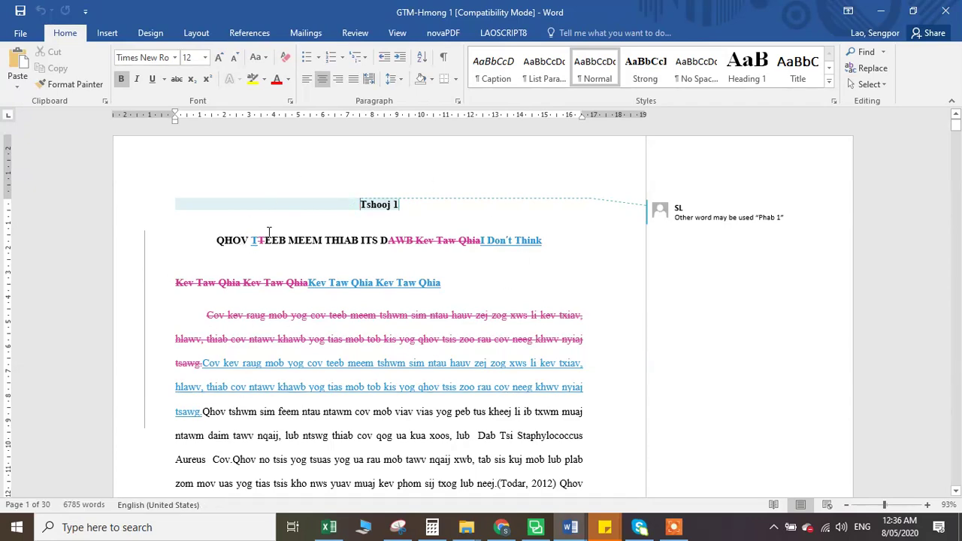
Step: Look over the start of GTM-Hmong 1 with its revision markup shown and hidden, and leave the markup shown
{"action": "scroll", "coordinate": [401, 365], "scroll_direction": "down", "scroll_amount": 12}
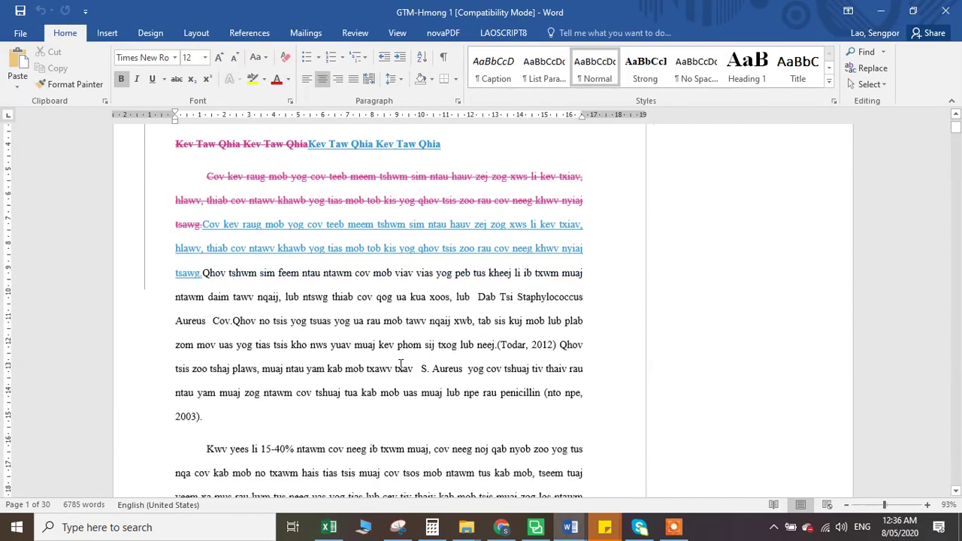
{"action": "scroll", "coordinate": [400, 366], "scroll_direction": "up", "scroll_amount": 12}
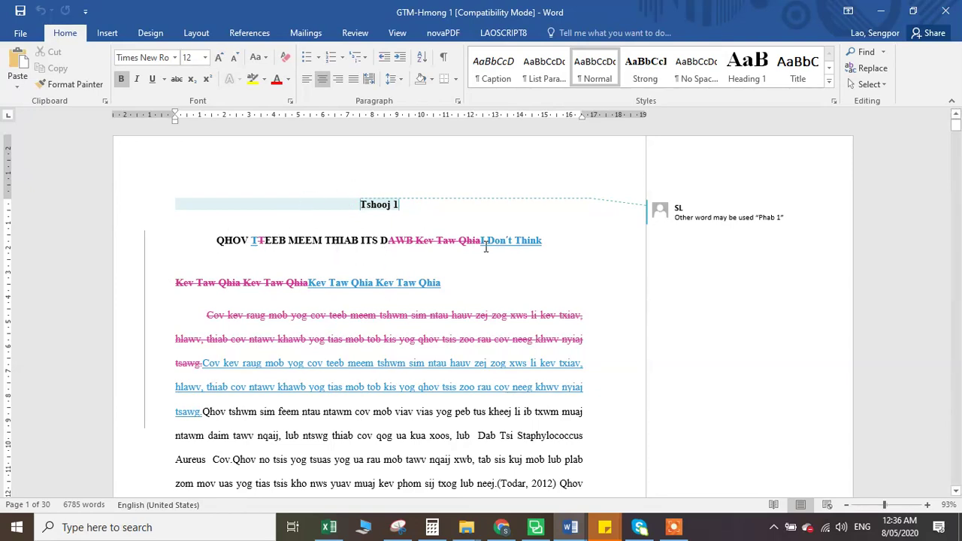
{"action": "left_click", "coordinate": [145, 262]}
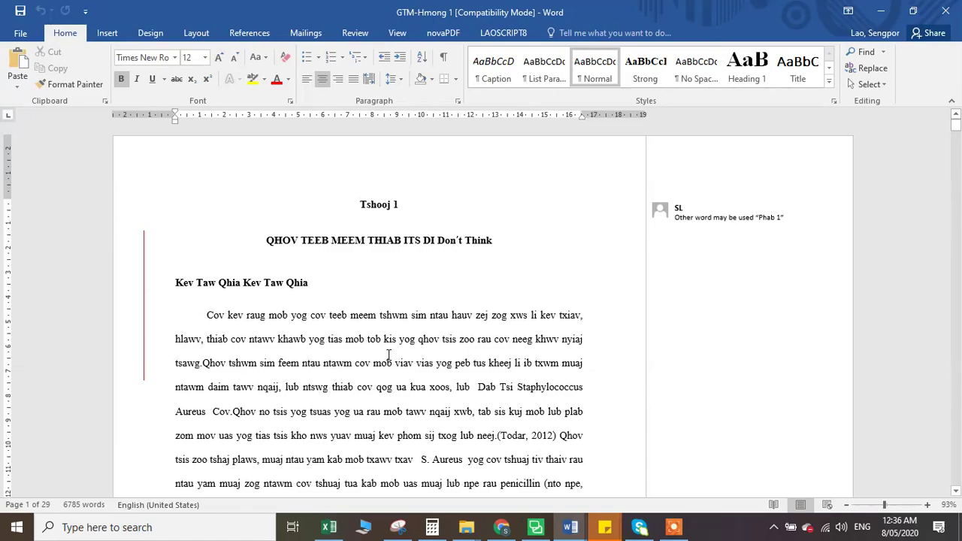
{"action": "scroll", "coordinate": [387, 350], "scroll_direction": "down", "scroll_amount": 2}
{"action": "scroll", "coordinate": [388, 355], "scroll_direction": "down", "scroll_amount": 6}
{"action": "scroll", "coordinate": [389, 355], "scroll_direction": "up", "scroll_amount": 8}
{"action": "left_click", "coordinate": [144, 281]}
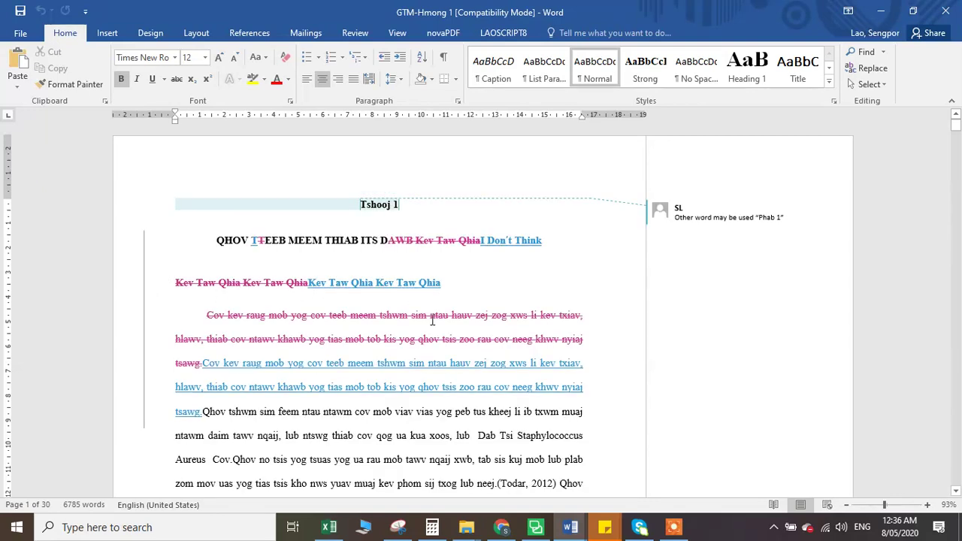
Step: Open GTM.doc.review from the inner zh-x-hmn-SDL folder and examine the tracked changes in its first eleven segments
{"action": "mouse_move", "coordinate": [432, 321]}
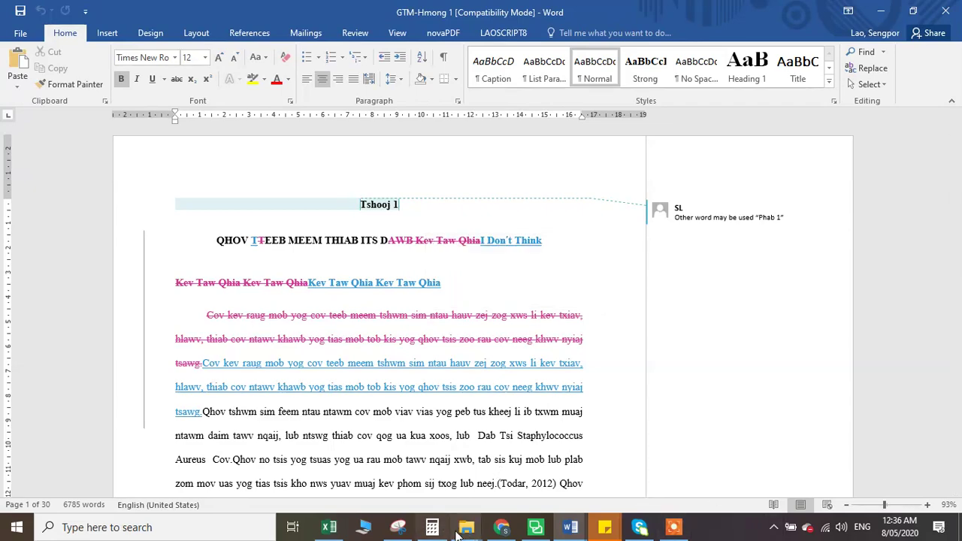
{"action": "mouse_move", "coordinate": [465, 526]}
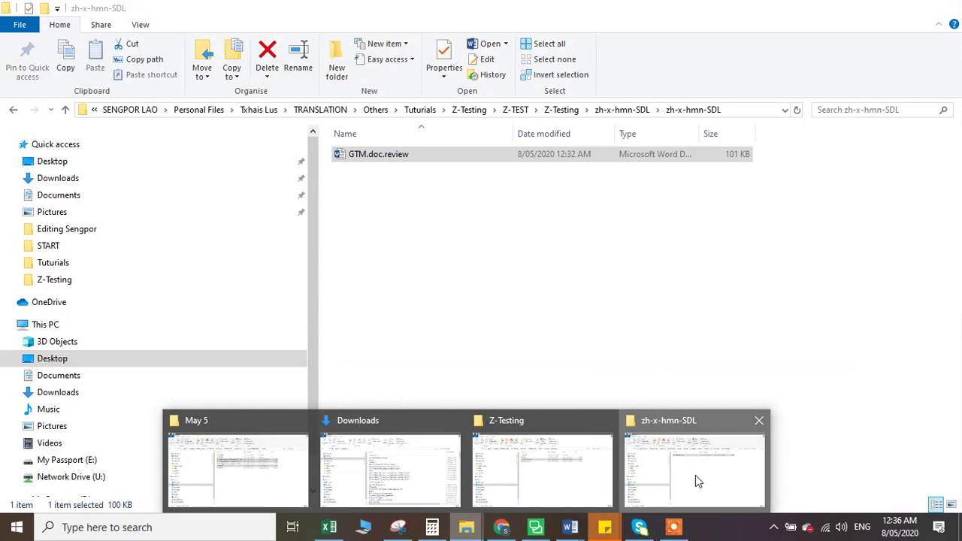
{"action": "left_click", "coordinate": [695, 477]}
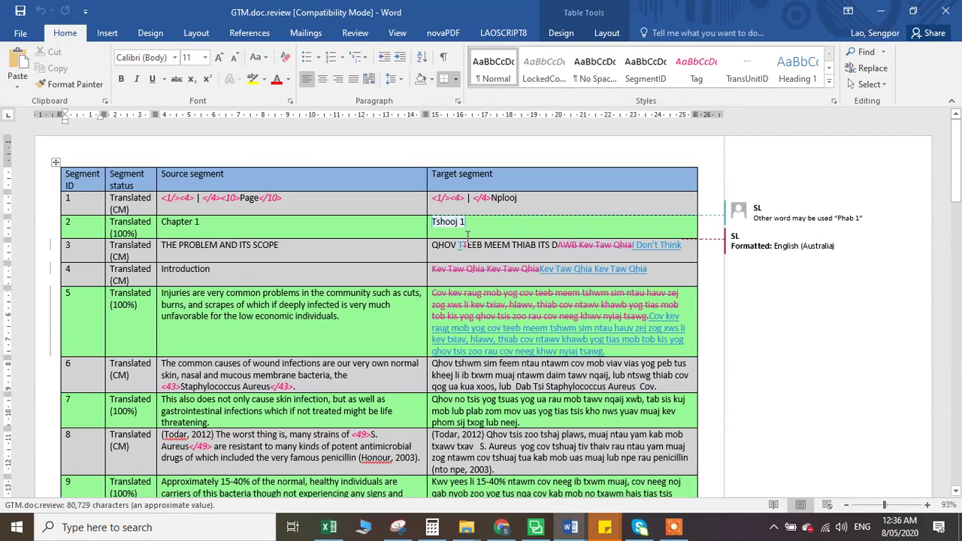
{"action": "scroll", "coordinate": [520, 343], "scroll_direction": "down", "scroll_amount": 2}
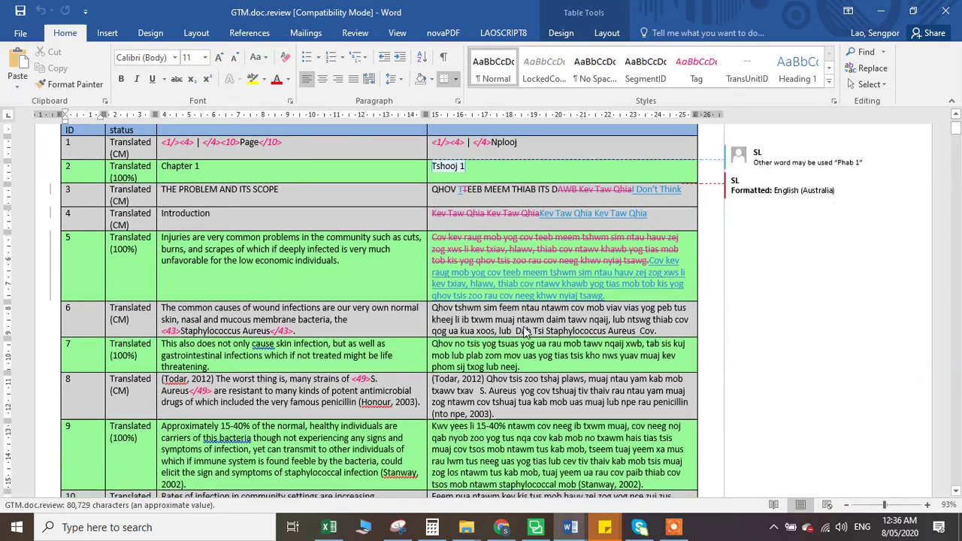
{"action": "scroll", "coordinate": [526, 342], "scroll_direction": "down", "scroll_amount": 1}
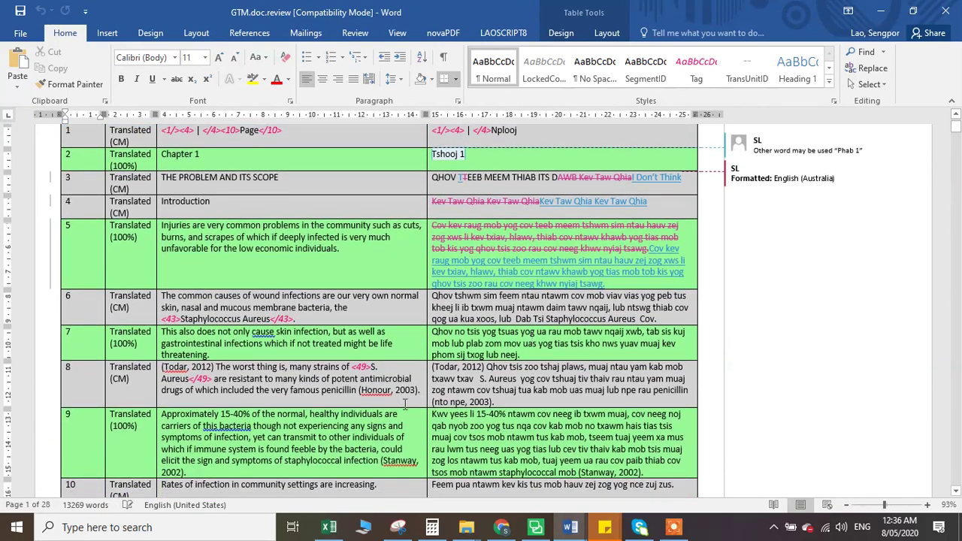
{"action": "scroll", "coordinate": [373, 425], "scroll_direction": "down", "scroll_amount": 3}
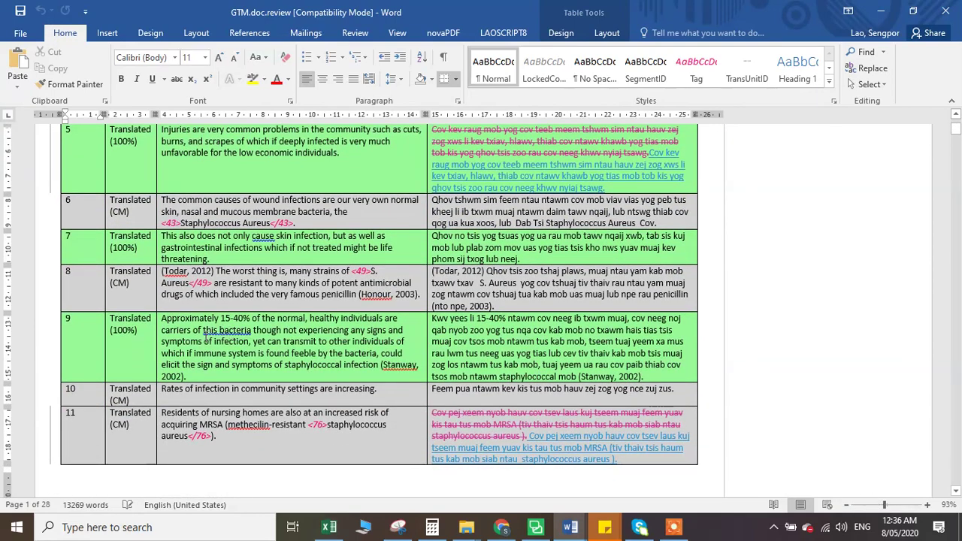
Step: Examine the source and target text of segment 9 in the review table at an enlarged zoom
{"action": "triple_click", "coordinate": [182, 369]}
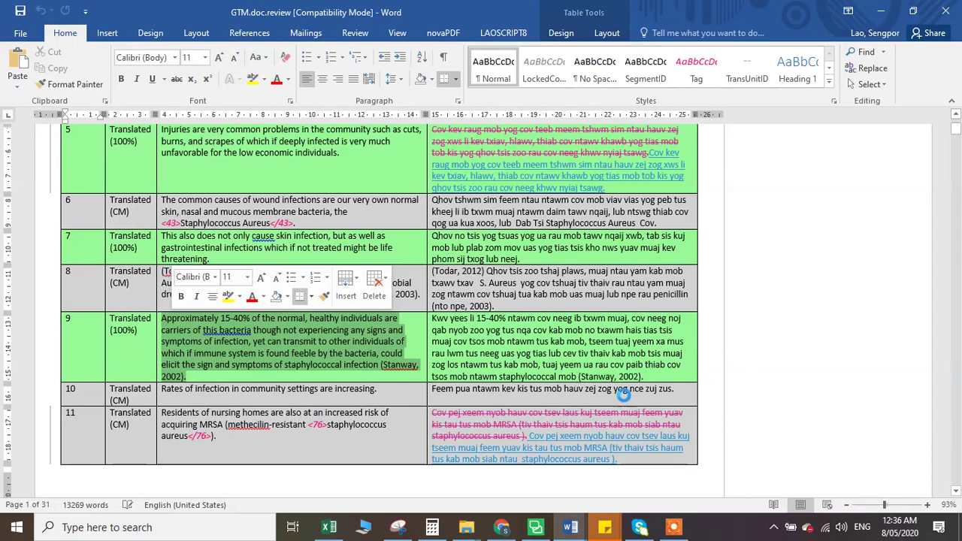
{"action": "left_click_drag", "start_coordinate": [650, 380], "coordinate": [417, 330]}
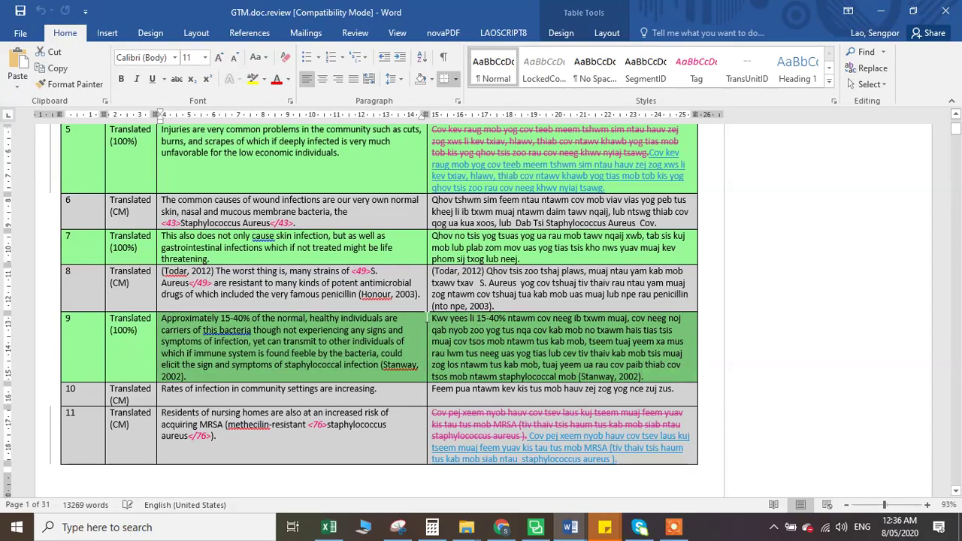
{"action": "left_click", "coordinate": [486, 341]}
{"action": "scroll", "coordinate": [736, 467], "scroll_direction": "up", "scroll_amount": 10}
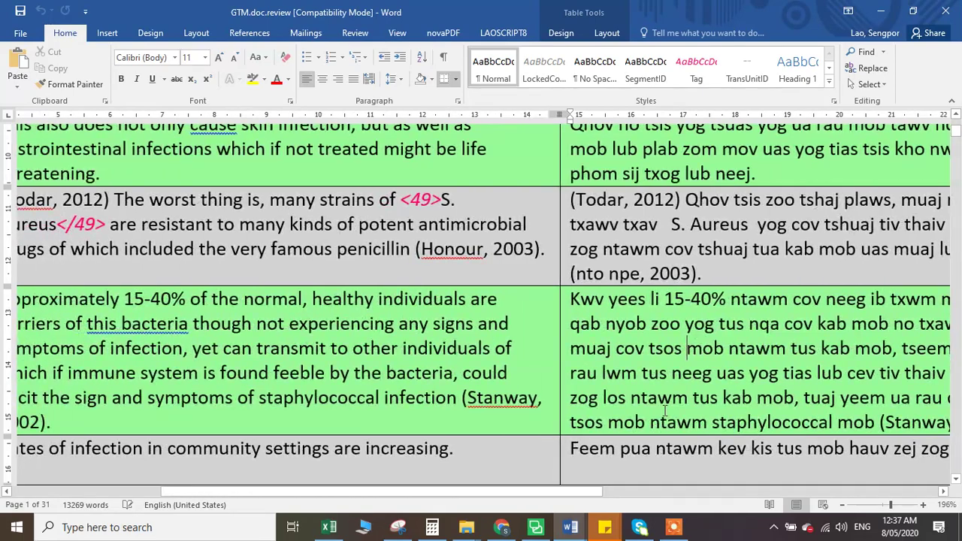
{"action": "left_click_drag", "start_coordinate": [890, 505], "coordinate": [888, 505]}
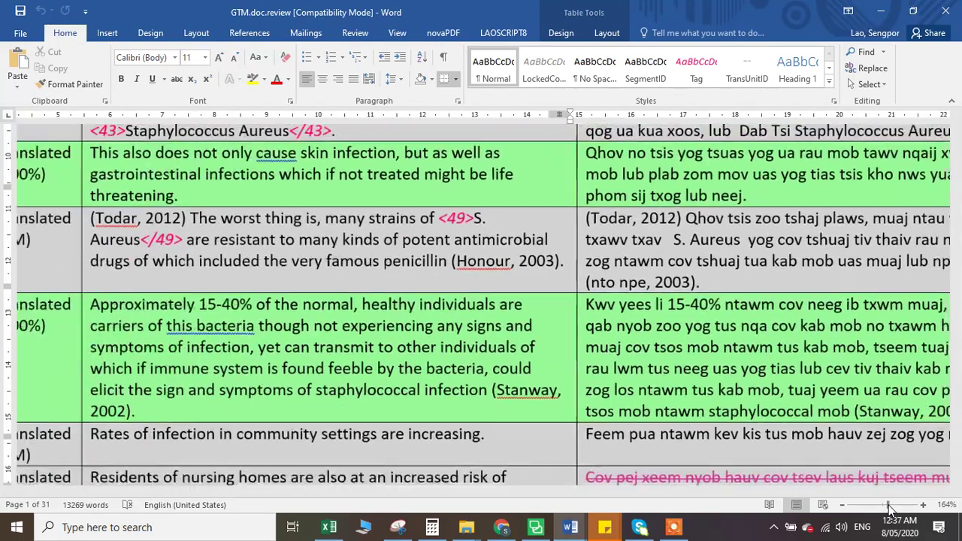
Step: Examine the review table at 132% zoom from the 100% segment on gastrointestinal infections to the first rows of the second page
{"action": "scroll", "coordinate": [548, 339], "scroll_direction": "right", "scroll_amount": 2}
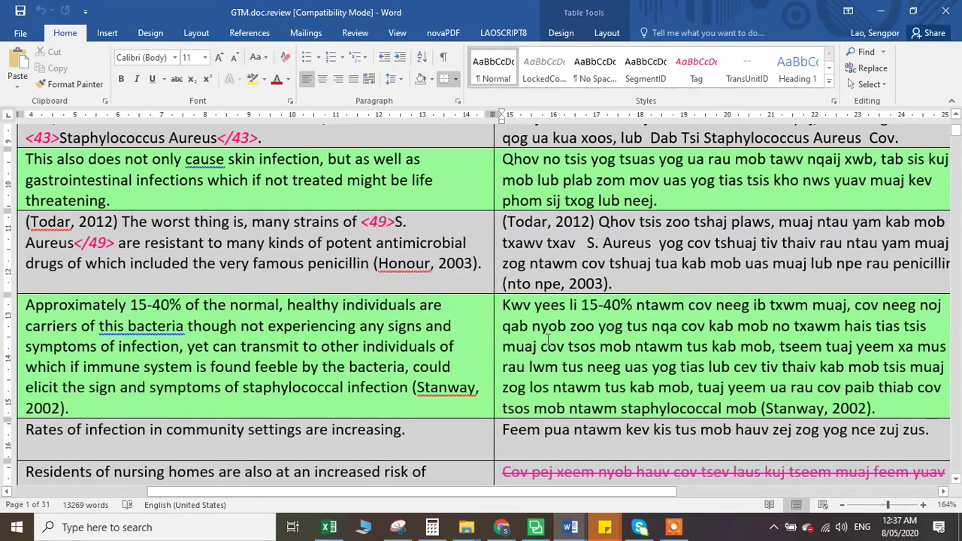
{"action": "left_click_drag", "start_coordinate": [888, 505], "coordinate": [885, 505]}
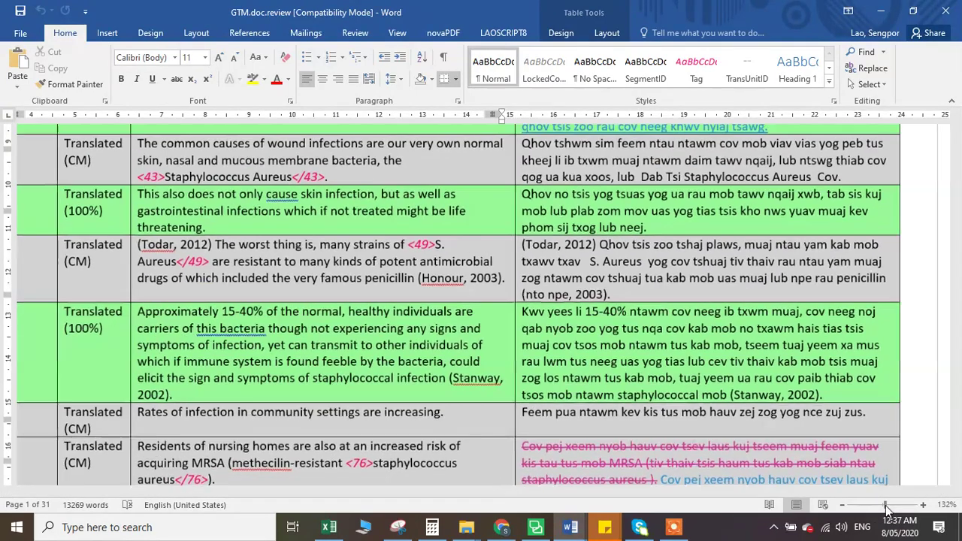
{"action": "left_click", "coordinate": [354, 33]}
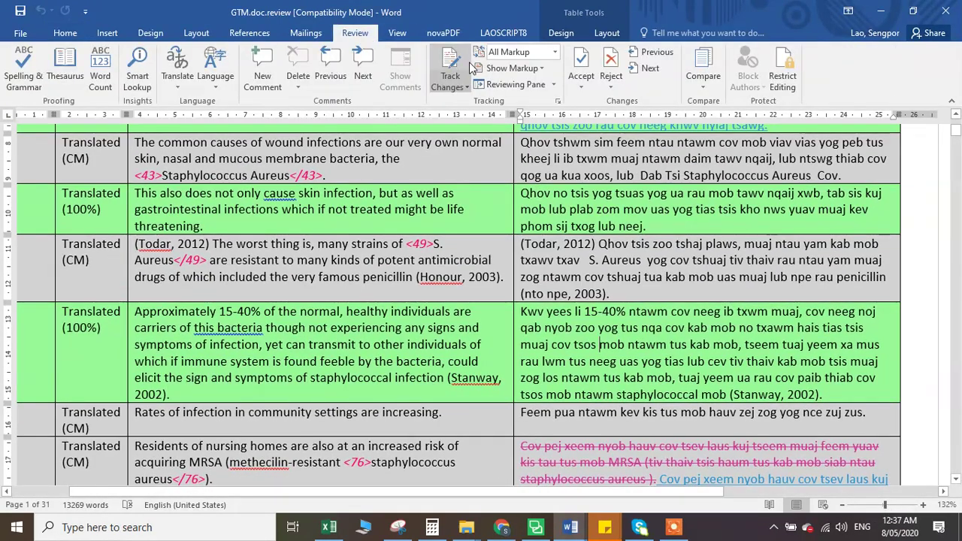
{"action": "scroll", "coordinate": [613, 363], "scroll_direction": "down", "scroll_amount": 2}
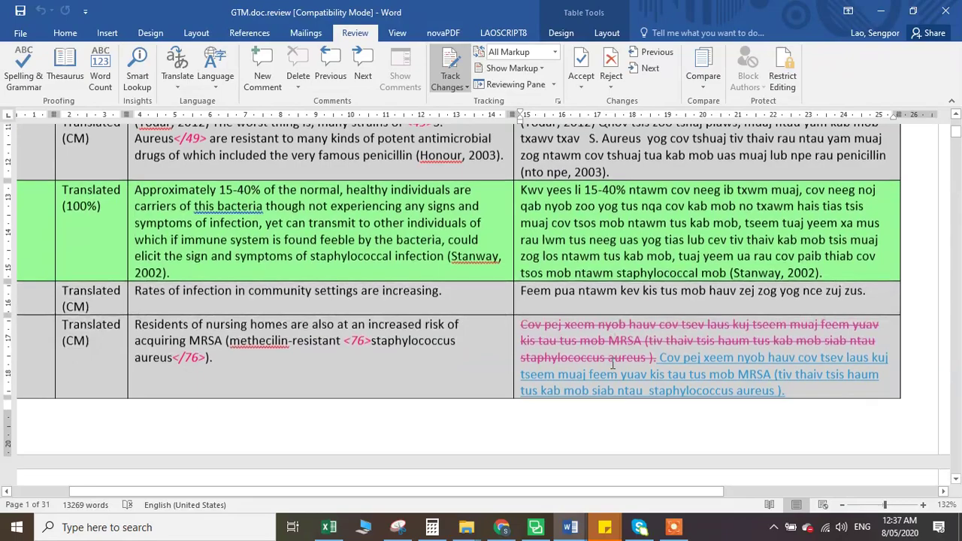
{"action": "scroll", "coordinate": [613, 363], "scroll_direction": "up", "scroll_amount": 2}
{"action": "scroll", "coordinate": [437, 361], "scroll_direction": "down", "scroll_amount": 4}
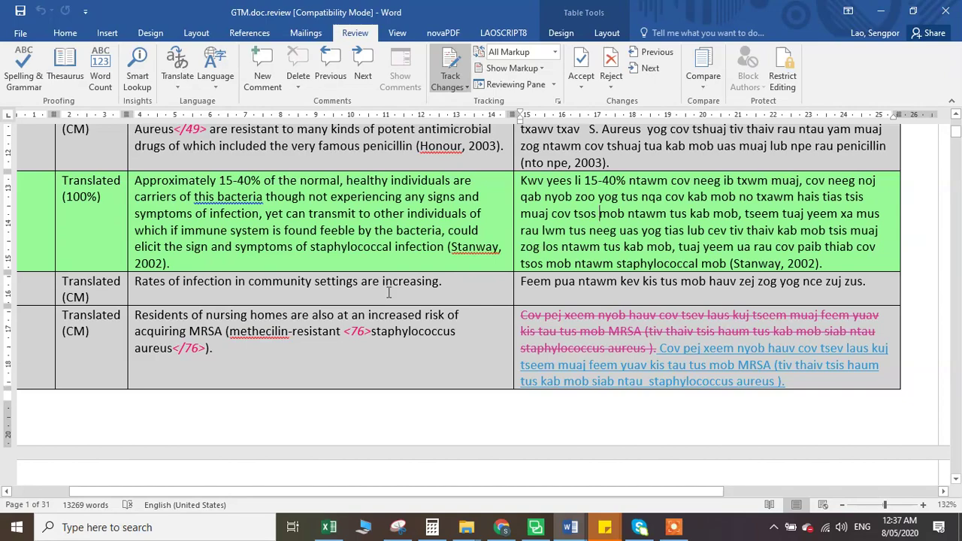
{"action": "scroll", "coordinate": [388, 293], "scroll_direction": "down", "scroll_amount": 3}
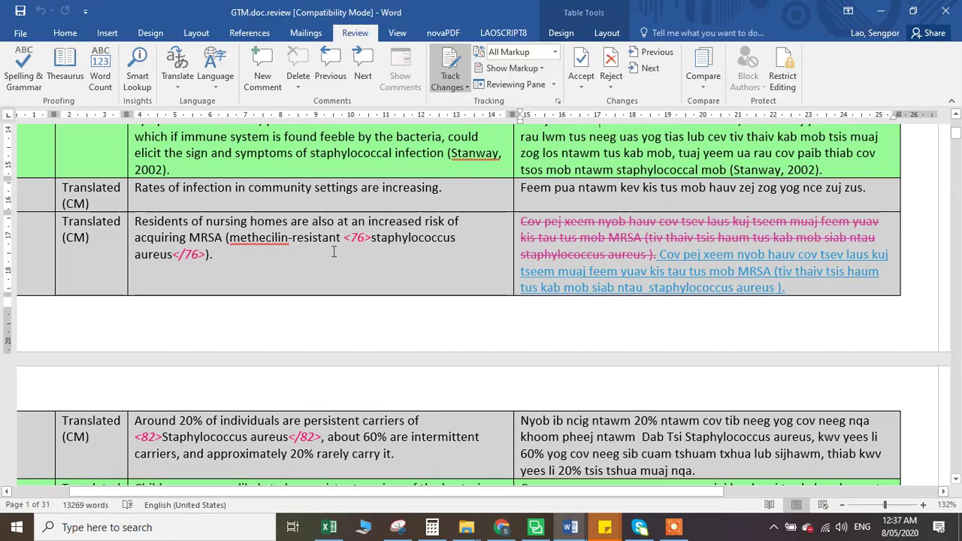
{"action": "scroll", "coordinate": [333, 251], "scroll_direction": "down", "scroll_amount": 1}
{"action": "scroll", "coordinate": [334, 251], "scroll_direction": "down", "scroll_amount": 2}
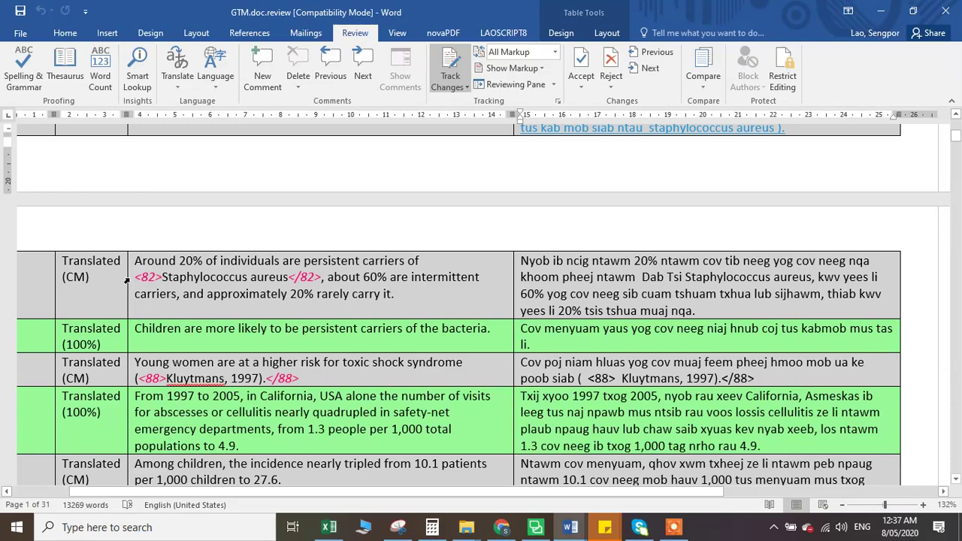
{"action": "scroll", "coordinate": [127, 280], "scroll_direction": "up", "scroll_amount": 3}
{"action": "scroll", "coordinate": [127, 281], "scroll_direction": "down", "scroll_amount": 3}
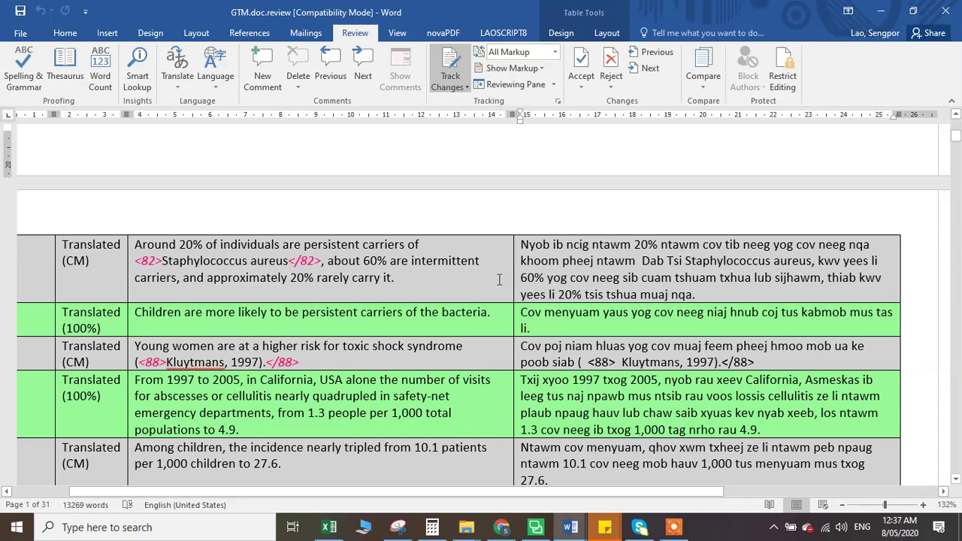
{"action": "scroll", "coordinate": [499, 280], "scroll_direction": "down", "scroll_amount": 1}
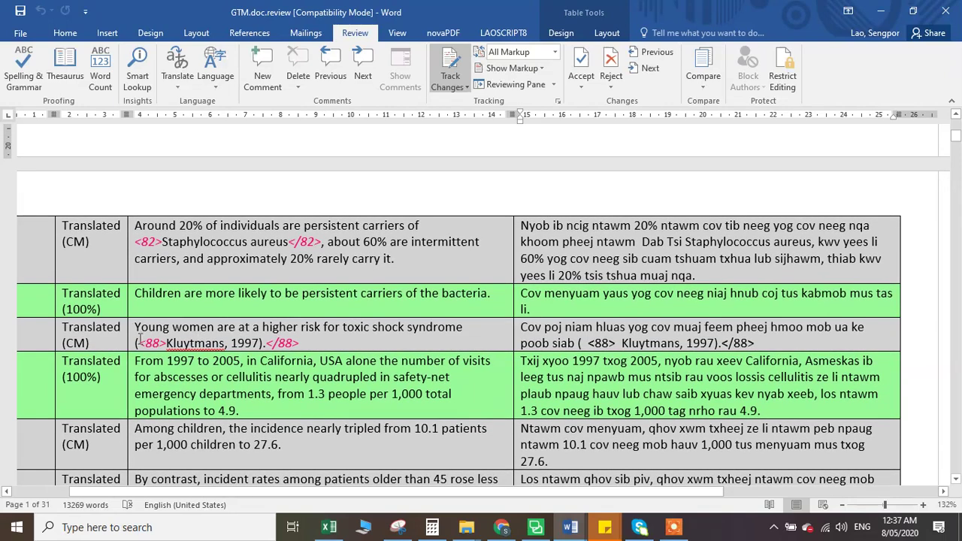
Step: Compare source and target text of the toxic shock syndrome segment and the 1997 to 2005 California segment
{"action": "left_click", "coordinate": [133, 331]}
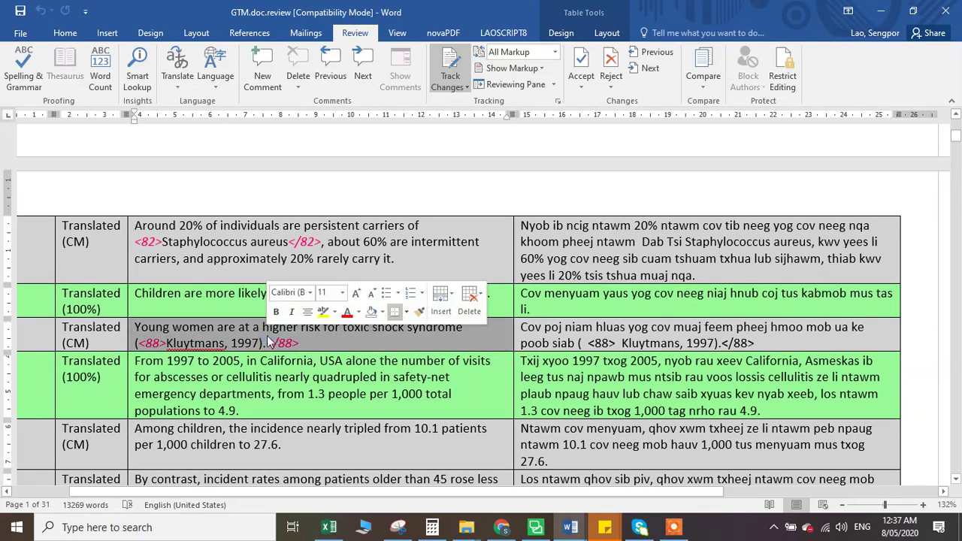
{"action": "left_click", "coordinate": [610, 342]}
{"action": "left_click", "coordinate": [347, 378]}
{"action": "left_click", "coordinate": [579, 388]}
Step: Compare source and target text of the segments on incidence among children and patients older than 45, and look over the rows below
{"action": "scroll", "coordinate": [328, 304], "scroll_direction": "down", "scroll_amount": 3}
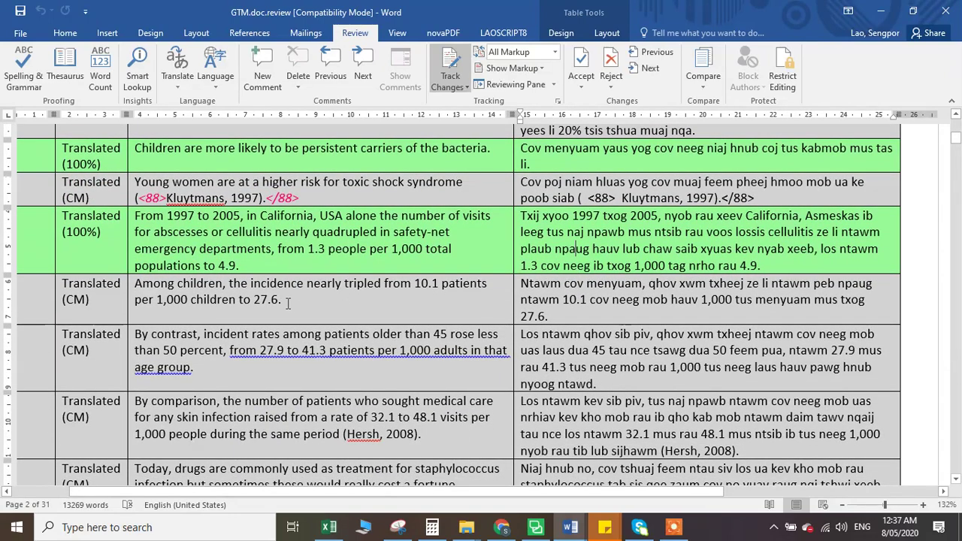
{"action": "left_click_drag", "start_coordinate": [328, 303], "coordinate": [158, 288]}
{"action": "left_click", "coordinate": [559, 317]}
{"action": "left_click_drag", "start_coordinate": [549, 316], "coordinate": [529, 300]}
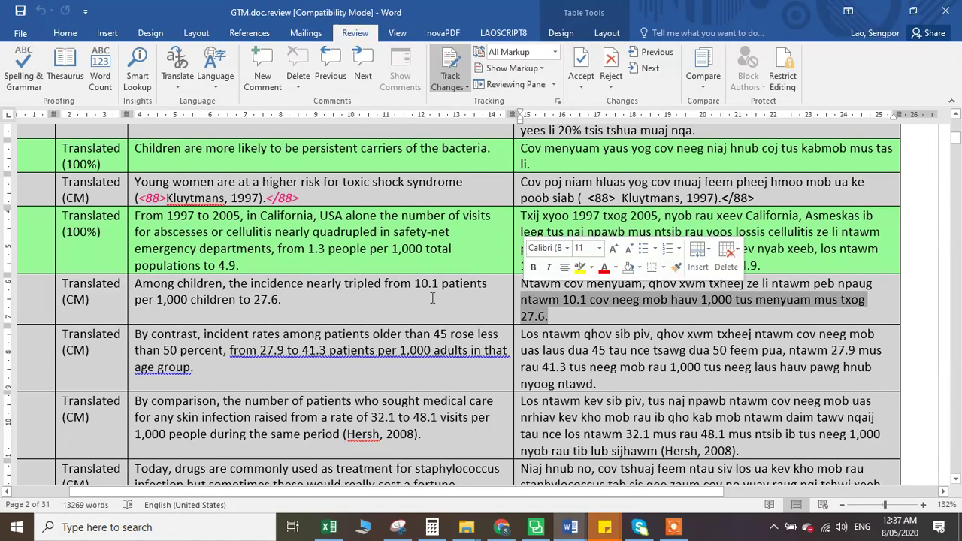
{"action": "left_click", "coordinate": [357, 283]}
{"action": "left_click", "coordinate": [578, 312]}
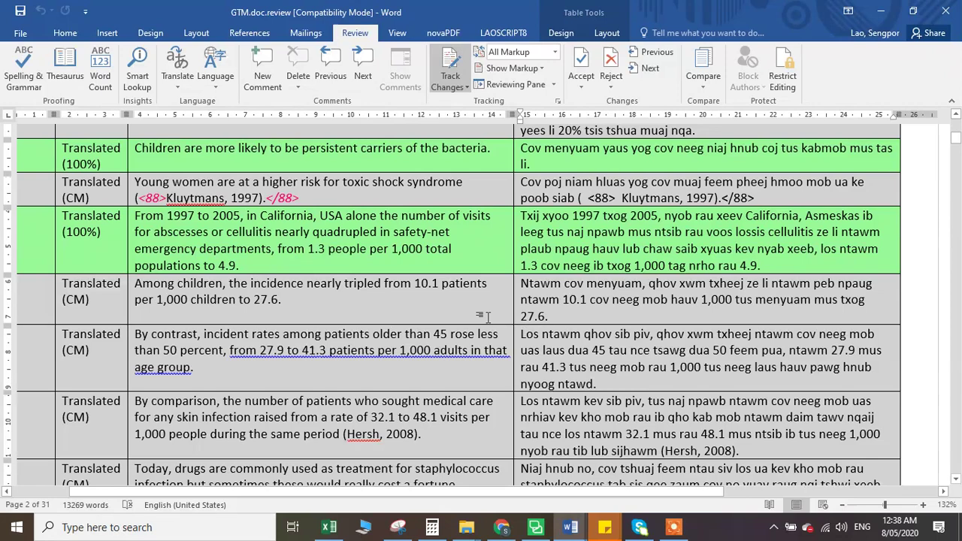
{"action": "left_click_drag", "start_coordinate": [194, 368], "coordinate": [134, 350]}
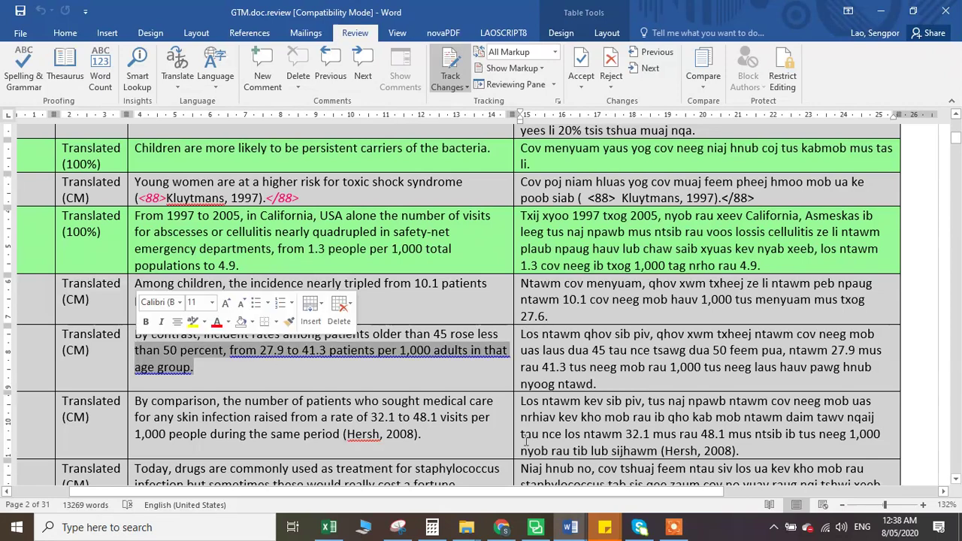
{"action": "left_click", "coordinate": [609, 390]}
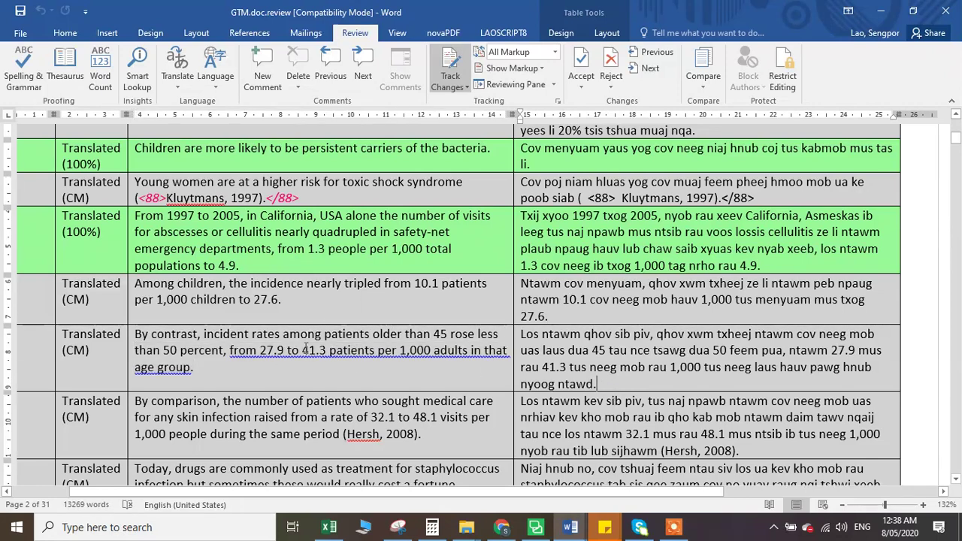
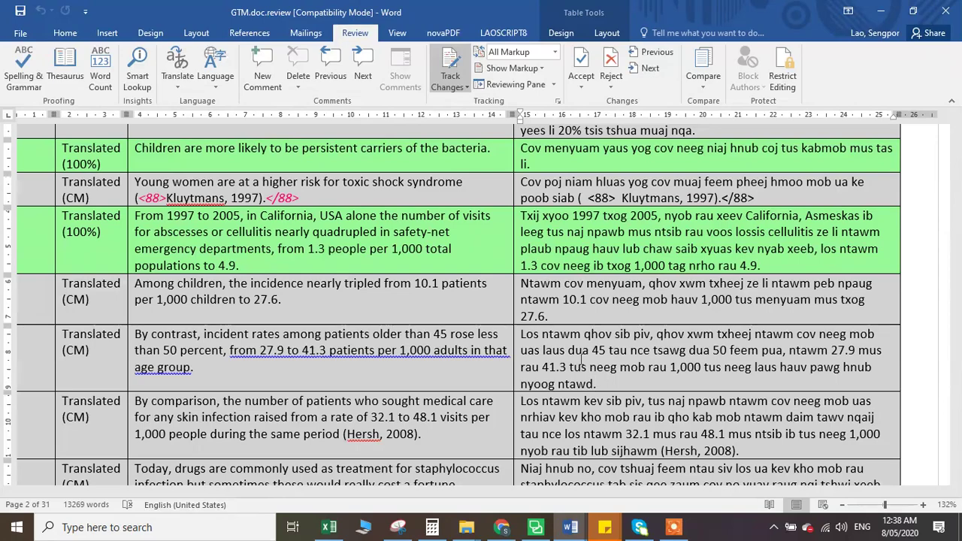
{"action": "scroll", "coordinate": [581, 365], "scroll_direction": "down", "scroll_amount": 3}
{"action": "scroll", "coordinate": [581, 359], "scroll_direction": "down", "scroll_amount": 1}
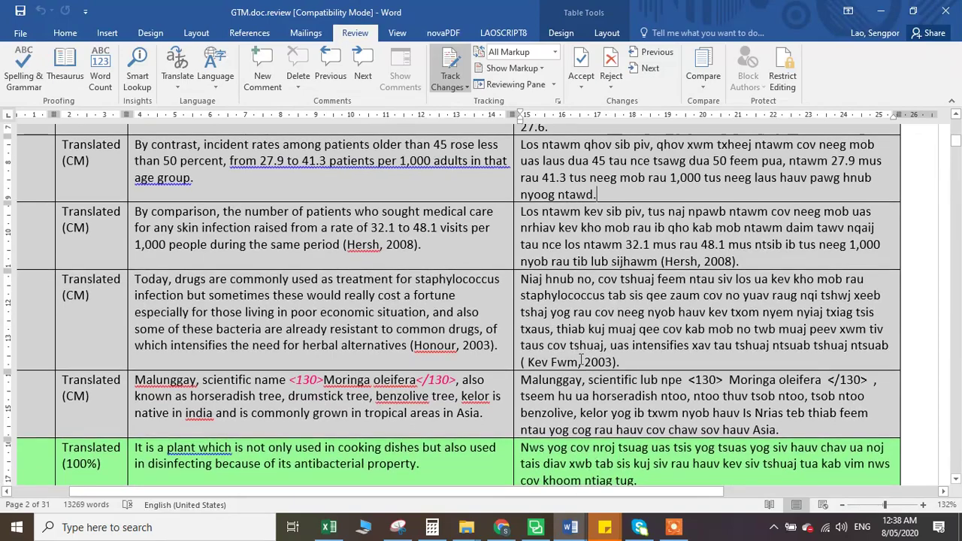
{"action": "scroll", "coordinate": [581, 360], "scroll_direction": "up", "scroll_amount": 1}
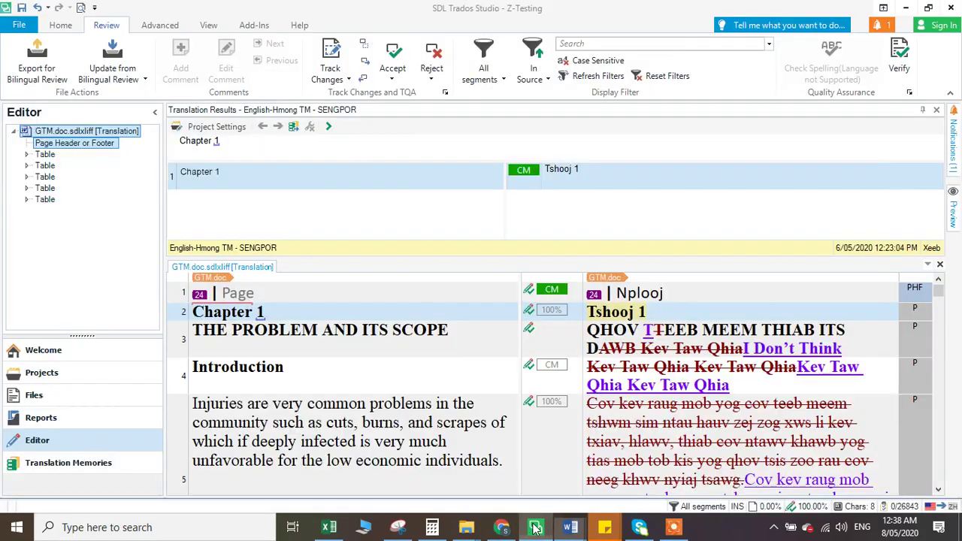
Step: Switch to SDL Trados Studio and run verification on GTM.doc.sdlxliff
{"action": "left_click", "coordinate": [535, 526]}
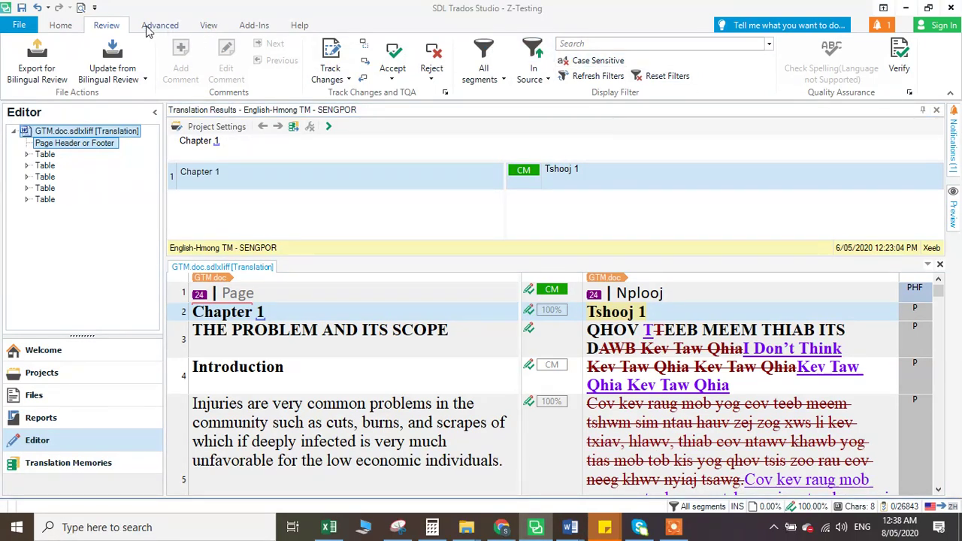
{"action": "left_click", "coordinate": [208, 26]}
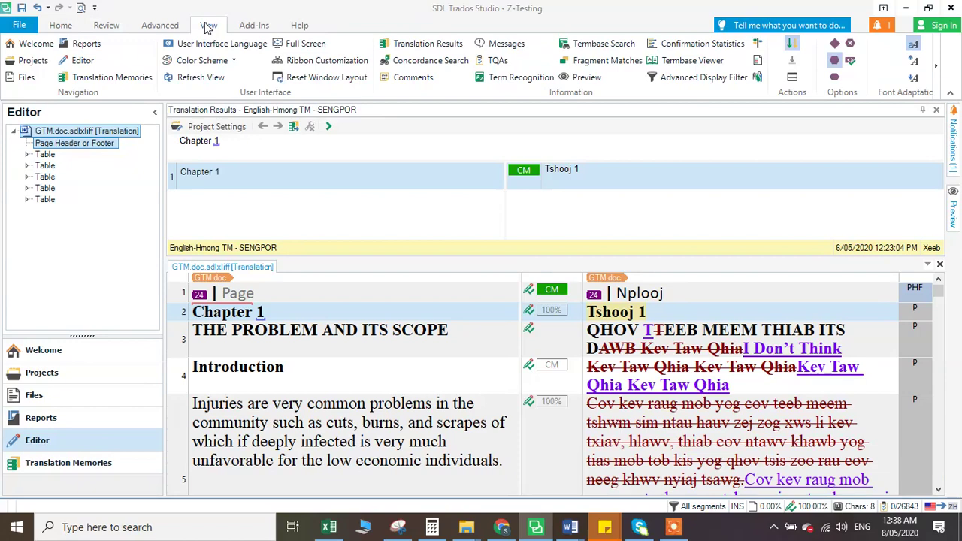
{"action": "left_click", "coordinate": [107, 26]}
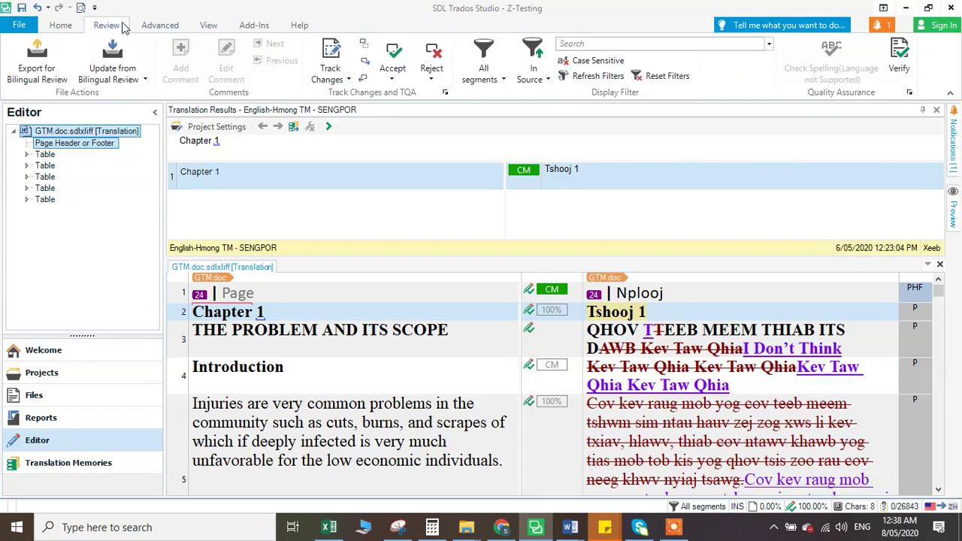
{"action": "left_click", "coordinate": [896, 67]}
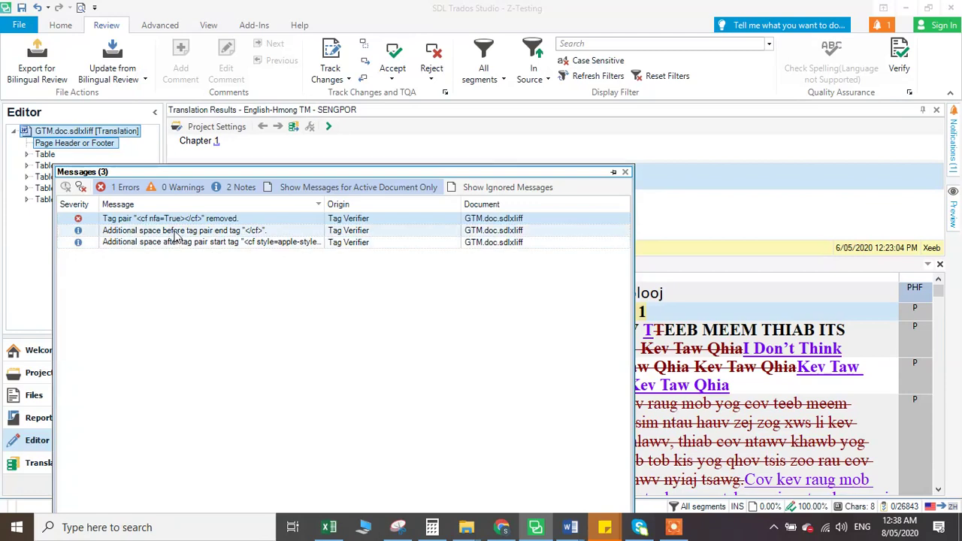
Step: Inspect the details of the two Tag Verifier notes about additional spaces around the tag pair, and close them
{"action": "double_click", "coordinate": [175, 231]}
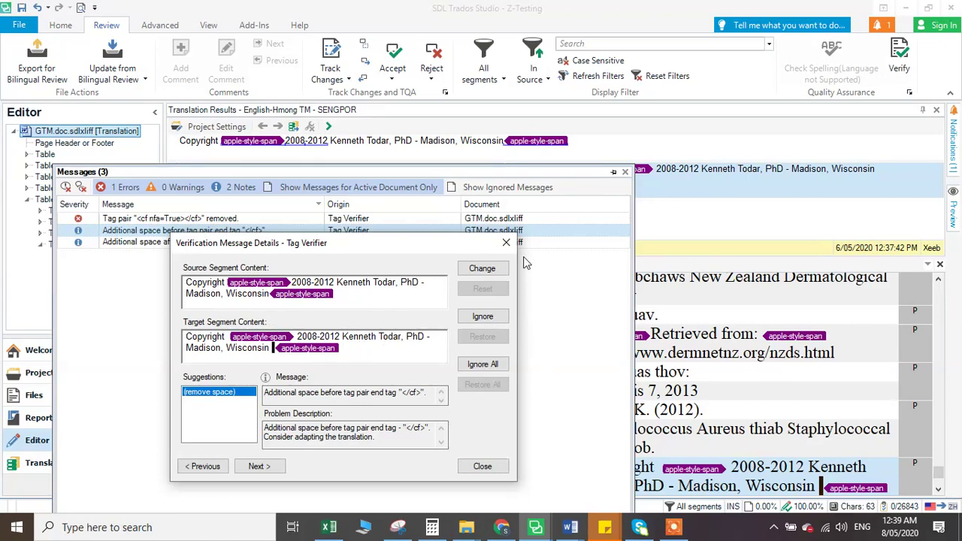
{"action": "left_click", "coordinate": [505, 242]}
{"action": "double_click", "coordinate": [310, 243]}
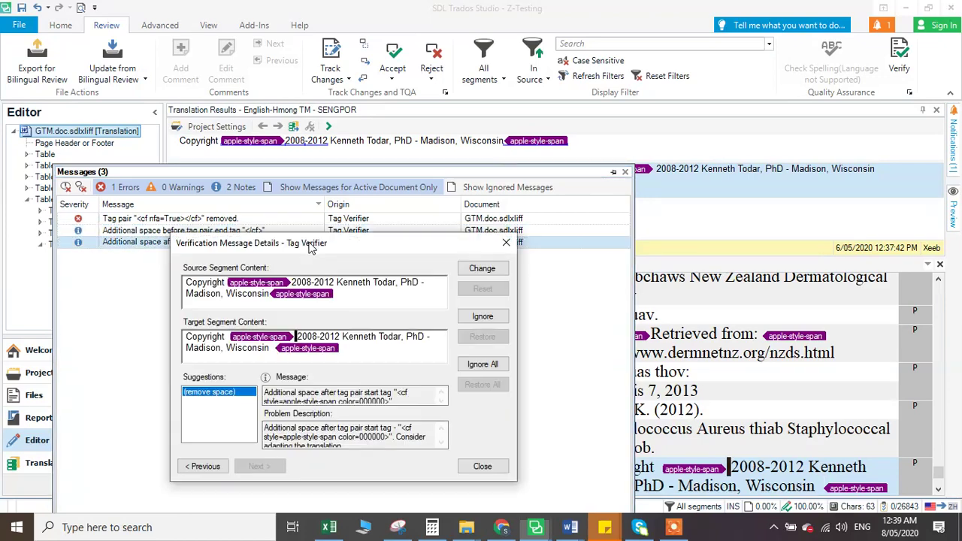
{"action": "left_click", "coordinate": [506, 243]}
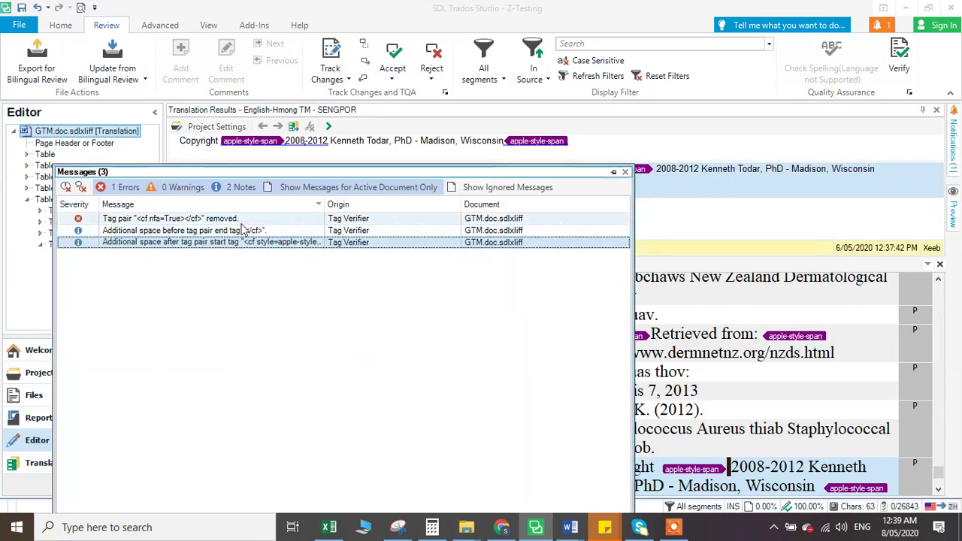
Step: Inspect the removed tag pair error, comparing the source's cf tags with the literal <88> and </88> in the target, and close its details
{"action": "double_click", "coordinate": [251, 219]}
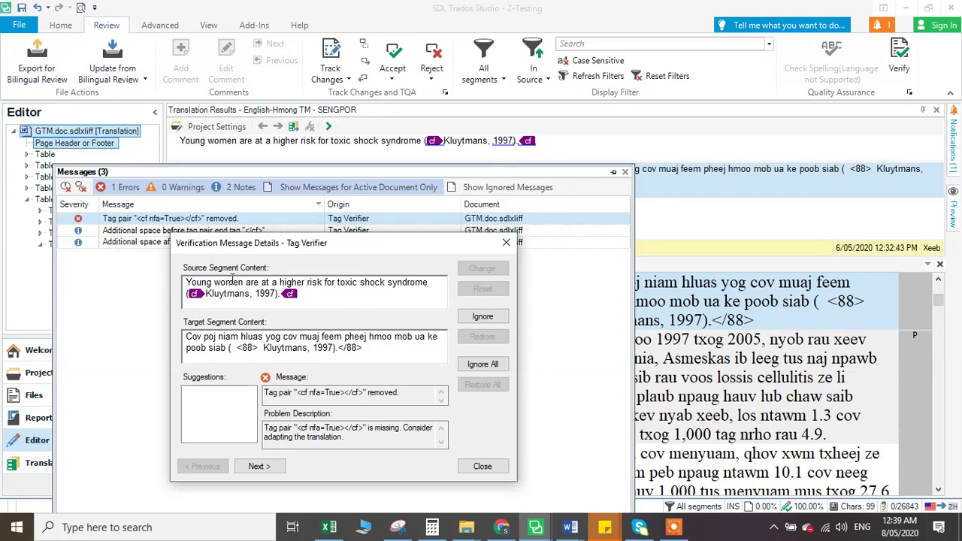
{"action": "left_click_drag", "start_coordinate": [213, 287], "coordinate": [327, 299]}
{"action": "left_click", "coordinate": [306, 294]}
{"action": "left_click_drag", "start_coordinate": [231, 349], "coordinate": [257, 349]}
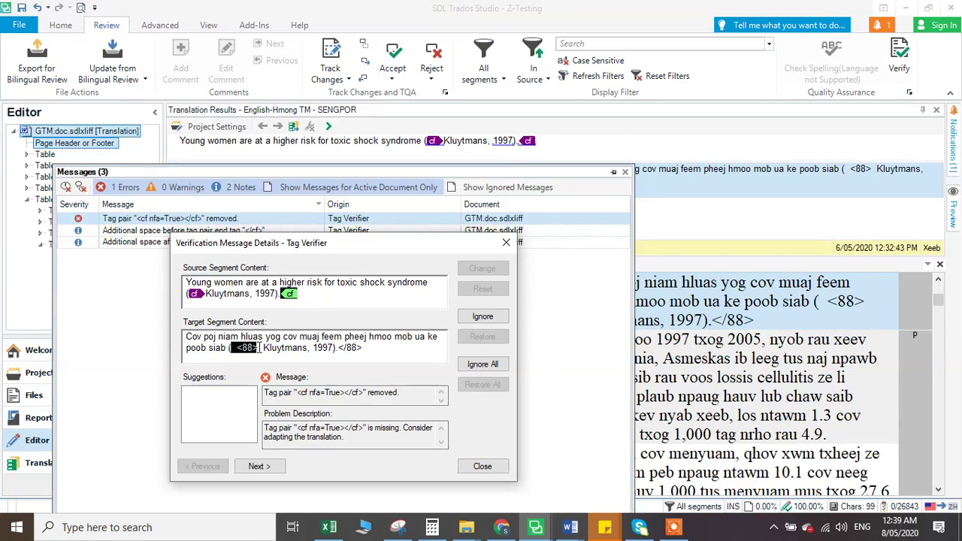
{"action": "left_click_drag", "start_coordinate": [376, 348], "coordinate": [347, 348]}
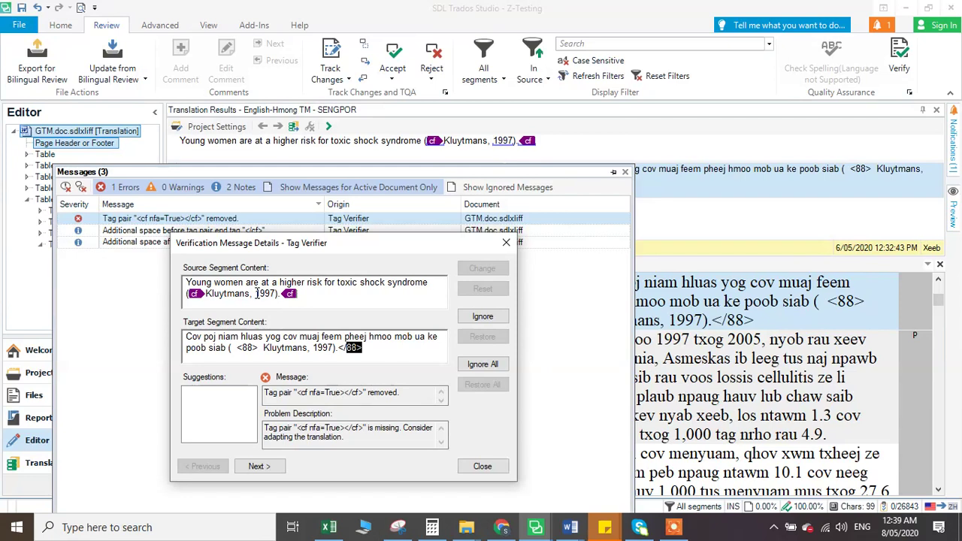
{"action": "left_click_drag", "start_coordinate": [256, 293], "coordinate": [278, 295]}
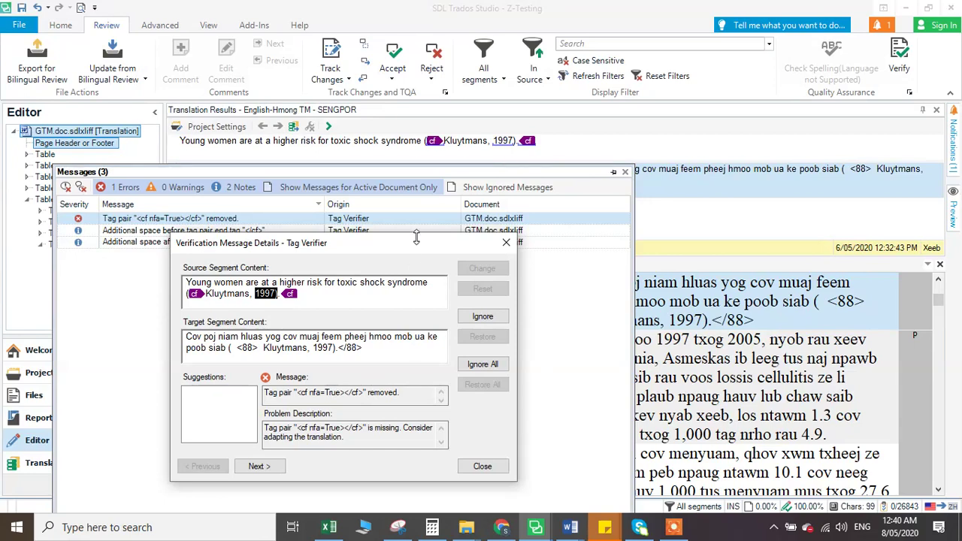
{"action": "left_click", "coordinate": [506, 242]}
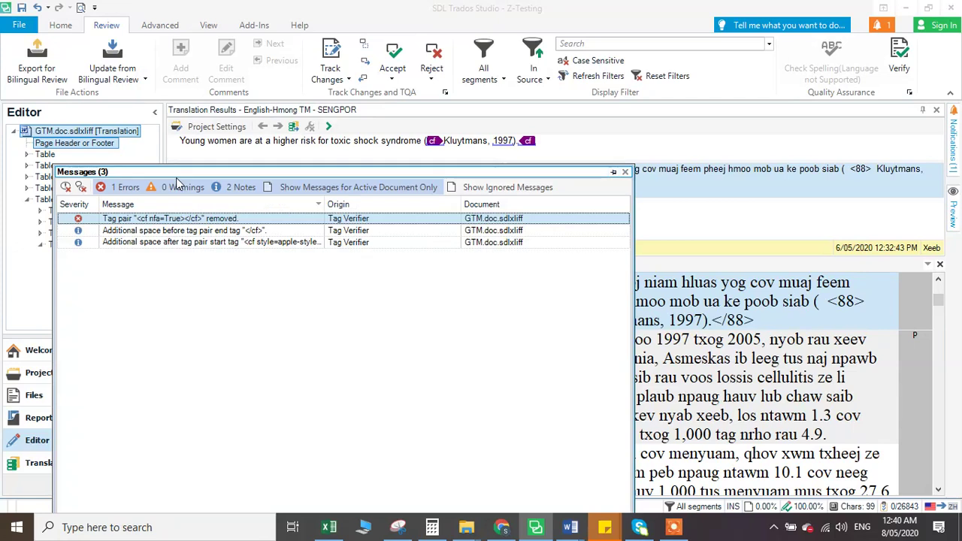
Step: Hide the notes and errors in the verification message list and close the Messages window
{"action": "left_click", "coordinate": [239, 191]}
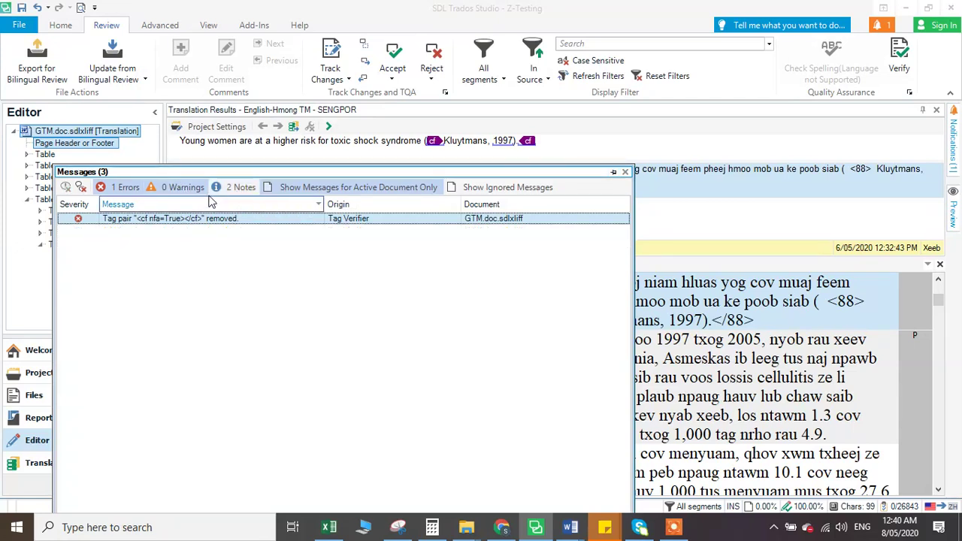
{"action": "left_click", "coordinate": [117, 189]}
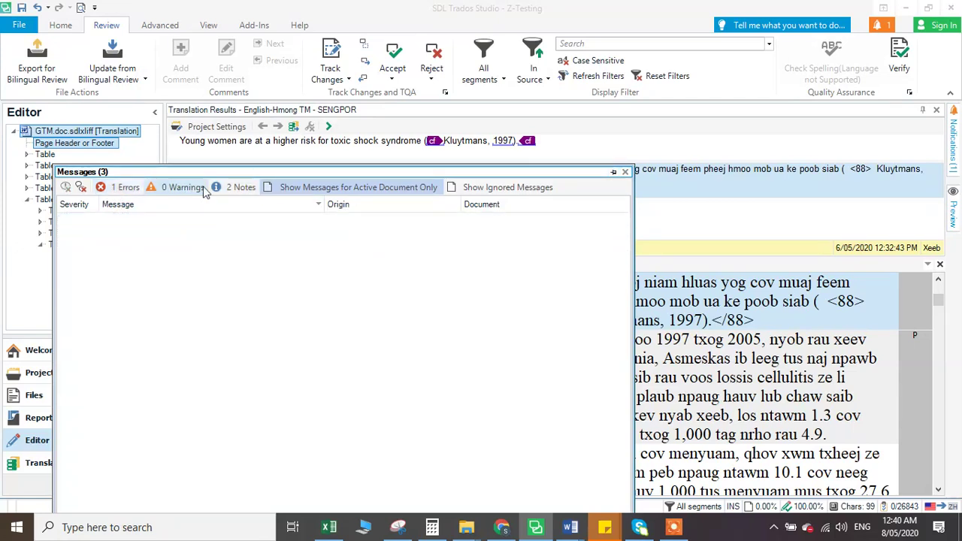
{"action": "left_click", "coordinate": [624, 172]}
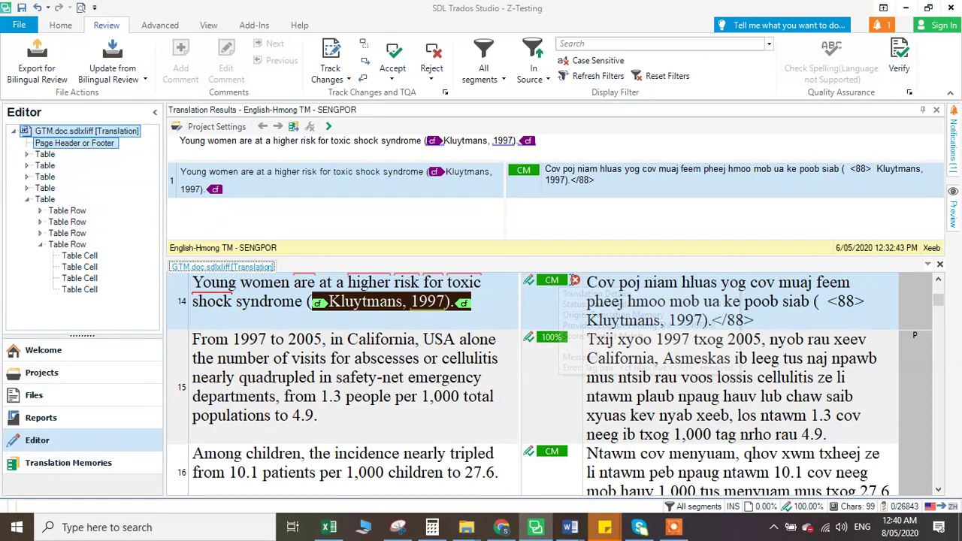
Step: Review the verified segments of GTM.doc.sdlxliff from segment 14 onward, and return to the start of the file
{"action": "left_click", "coordinate": [654, 301]}
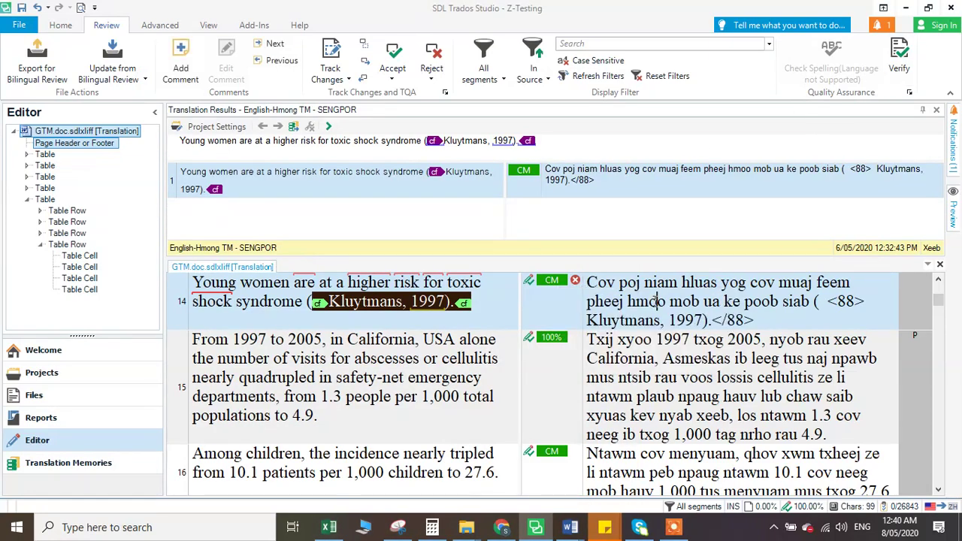
{"action": "mouse_move", "coordinate": [575, 280]}
{"action": "scroll", "coordinate": [577, 280], "scroll_direction": "down", "scroll_amount": 15}
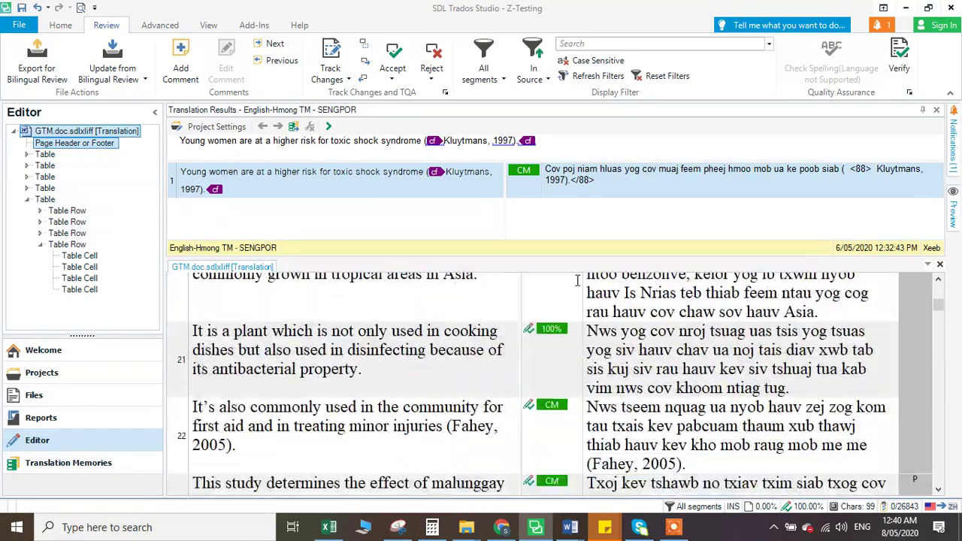
{"action": "scroll", "coordinate": [577, 280], "scroll_direction": "down", "scroll_amount": 20}
{"action": "scroll", "coordinate": [577, 279], "scroll_direction": "down", "scroll_amount": 6}
{"action": "scroll", "coordinate": [577, 279], "scroll_direction": "up", "scroll_amount": 12}
{"action": "scroll", "coordinate": [578, 279], "scroll_direction": "up", "scroll_amount": 20}
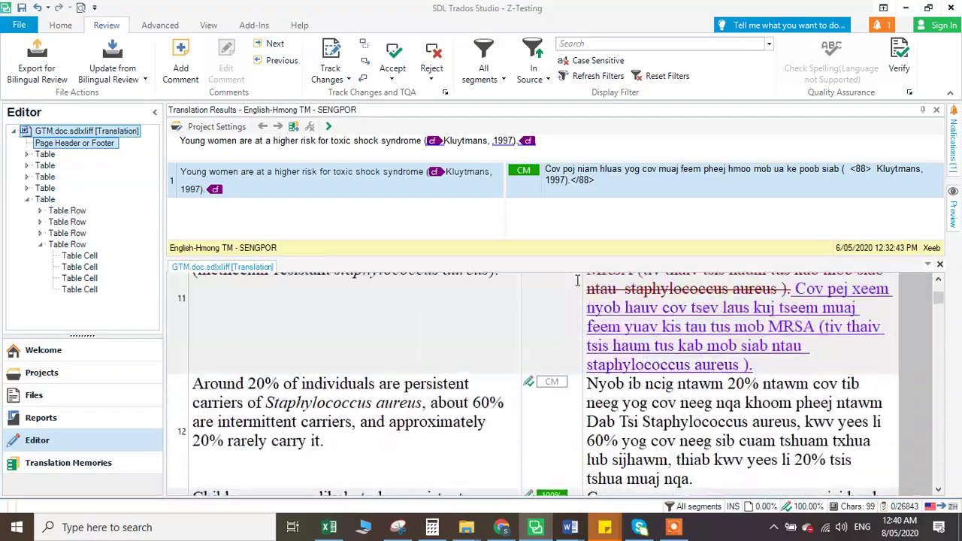
{"action": "scroll", "coordinate": [577, 279], "scroll_direction": "up", "scroll_amount": 1}
{"action": "scroll", "coordinate": [577, 279], "scroll_direction": "up", "scroll_amount": 16}
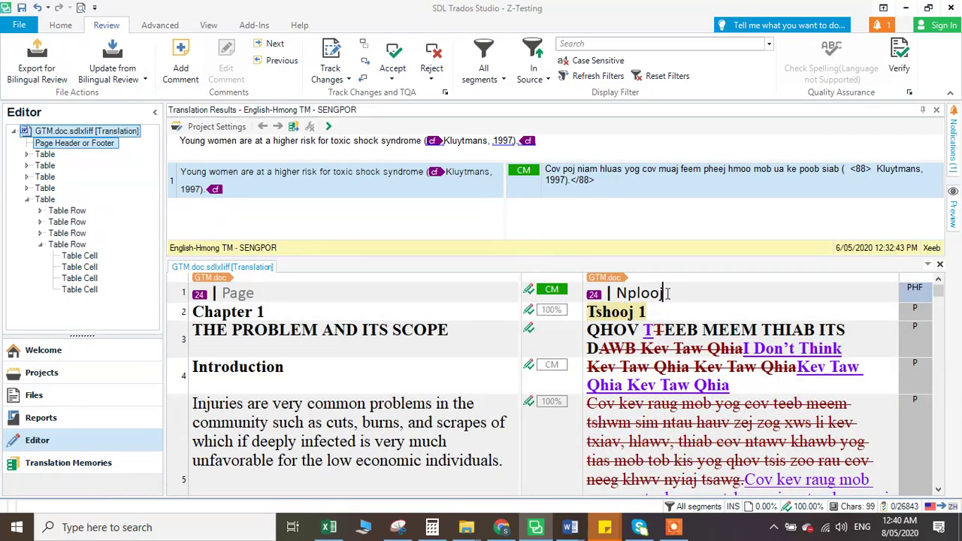
Step: Confirm the first segment's target, "Nplooj", and move on to the following unconfirmed segments
{"action": "key", "text": "ctrl+a"}
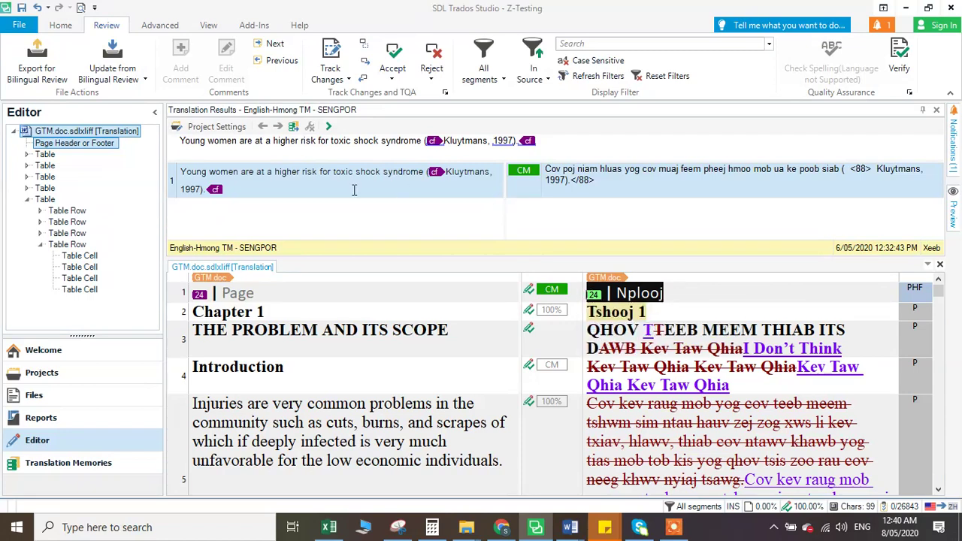
{"action": "left_click", "coordinate": [627, 294]}
{"action": "left_click_drag", "start_coordinate": [667, 293], "coordinate": [610, 293]}
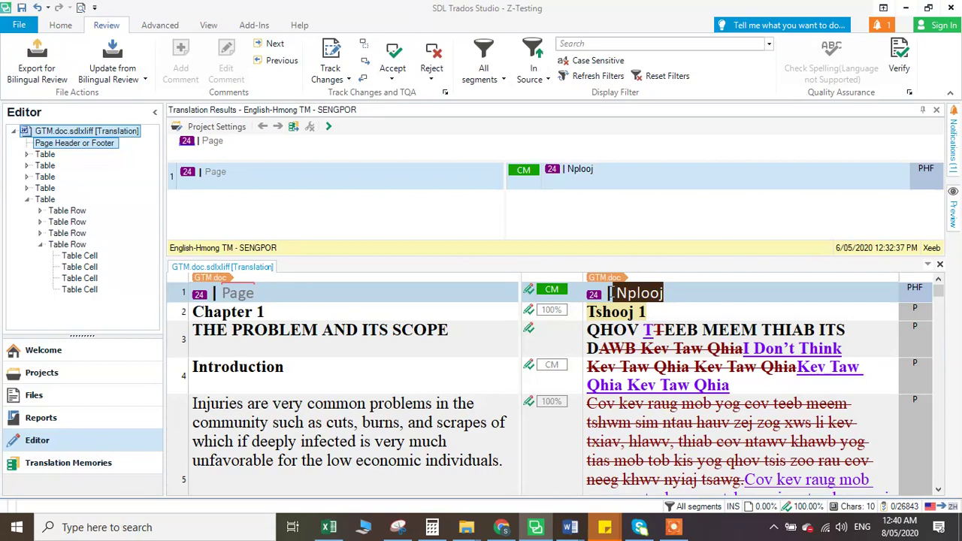
{"action": "right_click", "coordinate": [616, 293]}
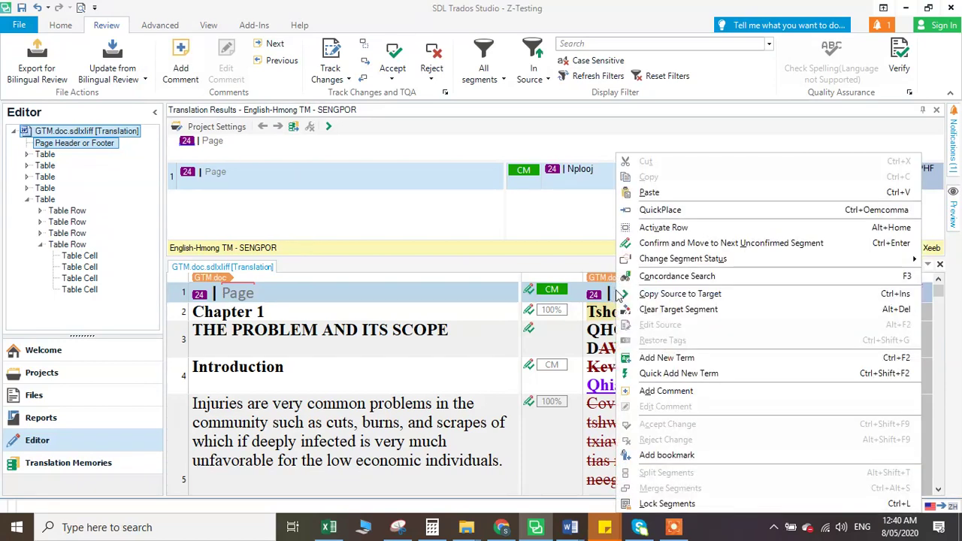
{"action": "left_click", "coordinate": [654, 243]}
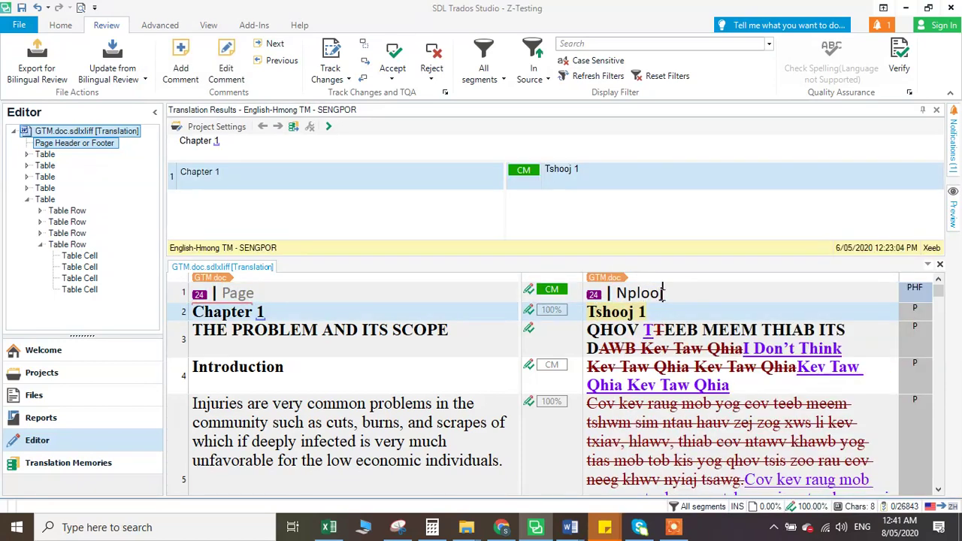
{"action": "left_click_drag", "start_coordinate": [663, 293], "coordinate": [613, 293]}
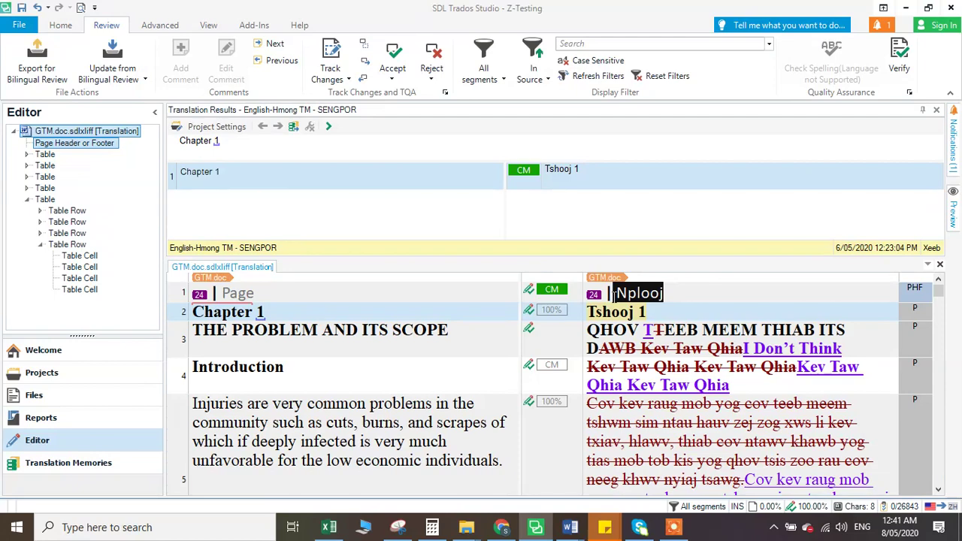
{"action": "right_click", "coordinate": [613, 293]}
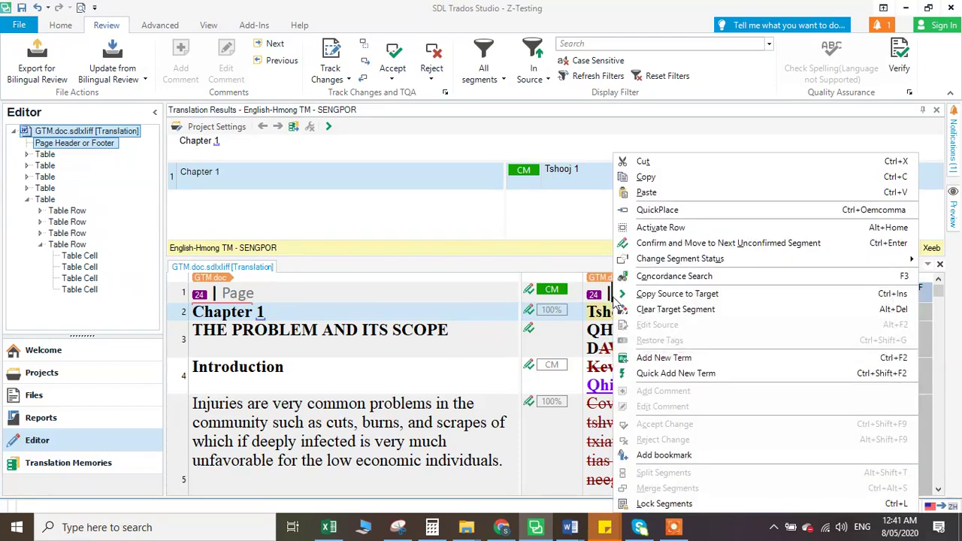
{"action": "left_click", "coordinate": [665, 455]}
{"action": "key", "text": "ctrl+Return"}
Step: Turn on Track Changes for the GTM.doc.sdlxliff translation
{"action": "left_click", "coordinate": [161, 26]}
{"action": "left_click", "coordinate": [114, 25]}
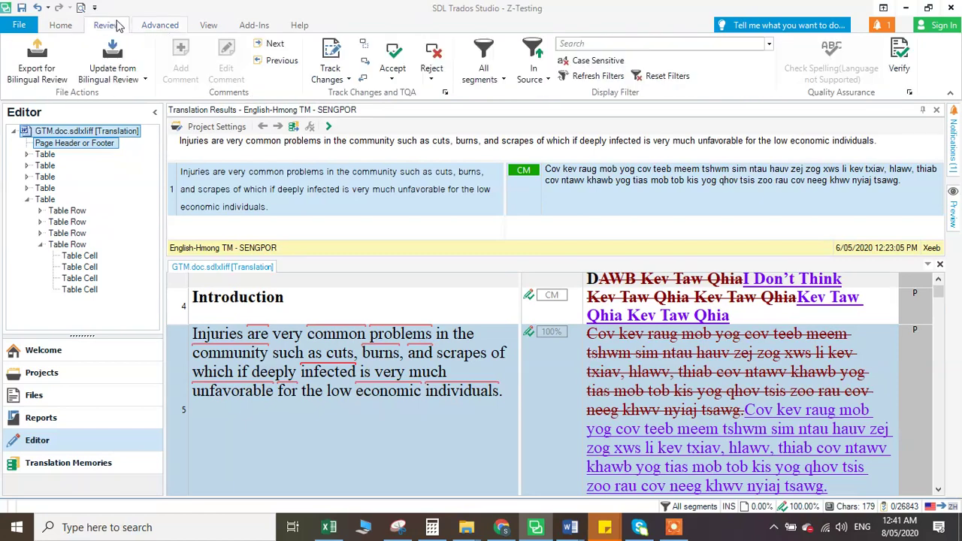
{"action": "left_click", "coordinate": [323, 57]}
{"action": "scroll", "coordinate": [707, 364], "scroll_direction": "down", "scroll_amount": 5}
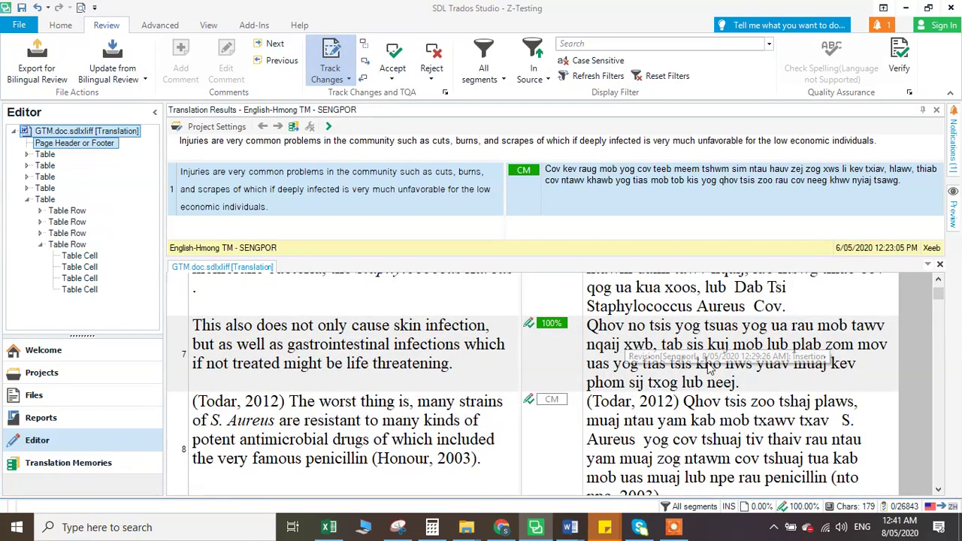
{"action": "left_click_drag", "start_coordinate": [787, 306], "coordinate": [664, 308]}
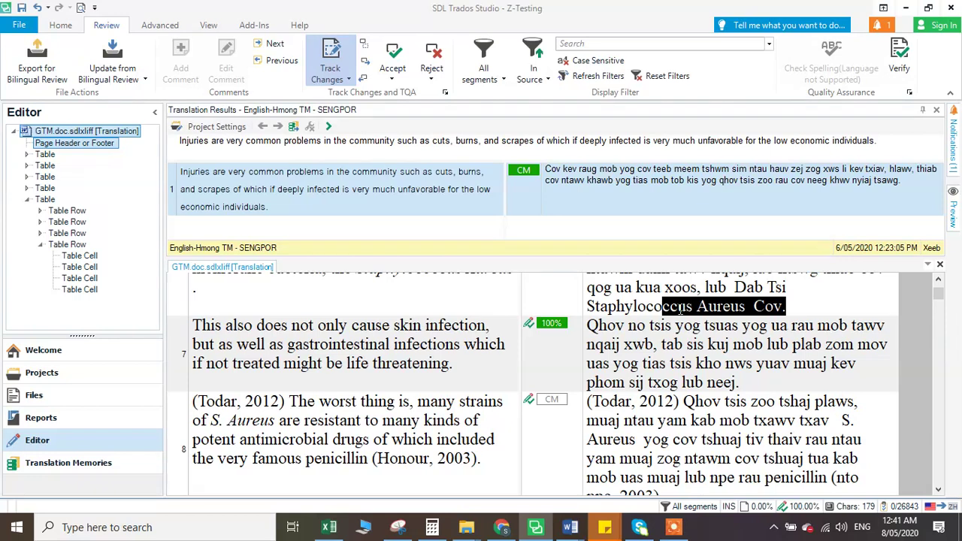
{"action": "left_click", "coordinate": [608, 305]}
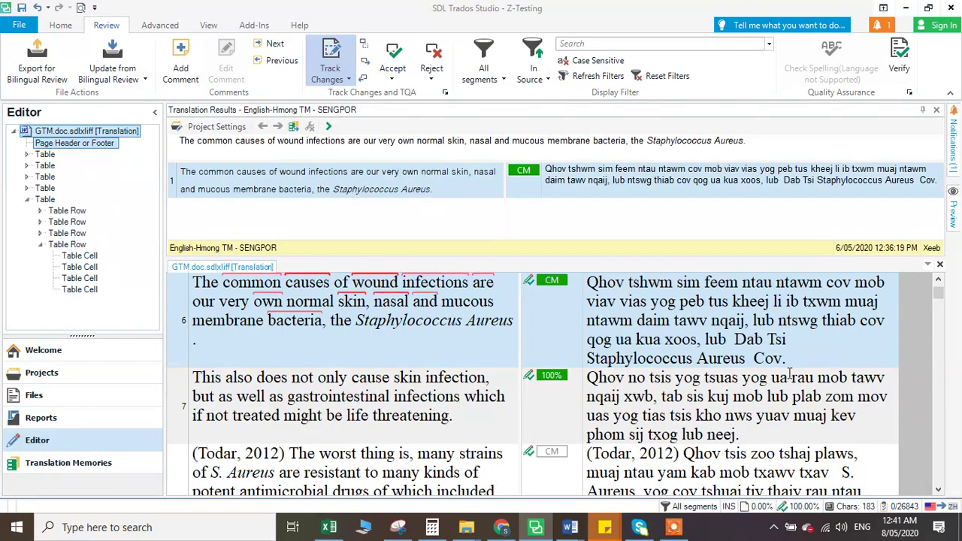
{"action": "left_click_drag", "start_coordinate": [780, 359], "coordinate": [740, 359]}
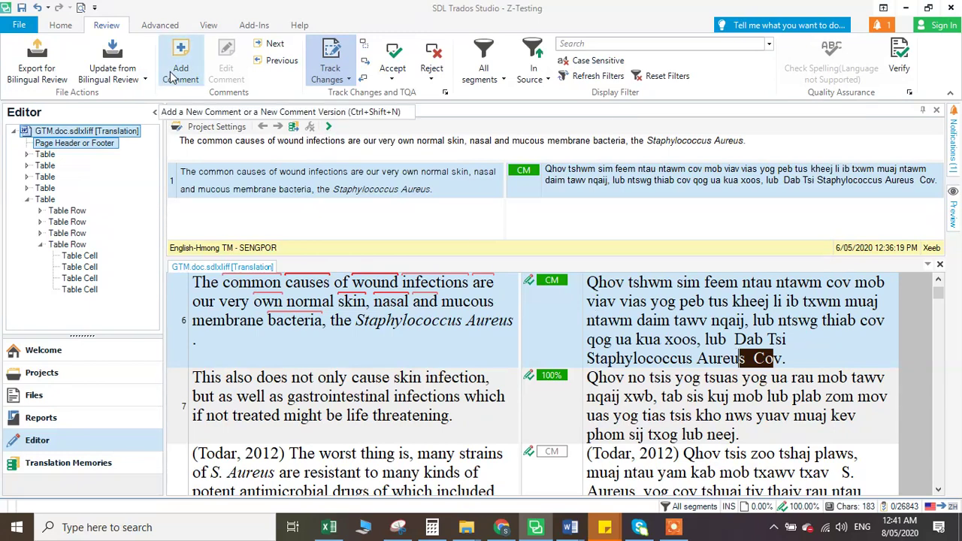
{"action": "left_click_drag", "start_coordinate": [787, 340], "coordinate": [719, 339]}
{"action": "right_click", "coordinate": [719, 339]}
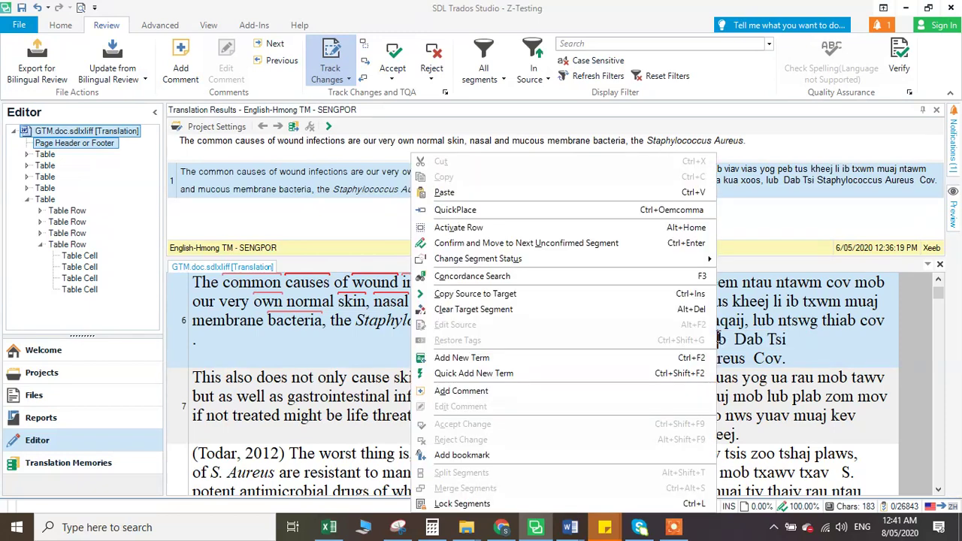
{"action": "left_click", "coordinate": [795, 339]}
Step: Add an Error-level comment "This is not correct" to ", lub Dab Tsi" in segment 6's target, scoped to the current selection, and check it
{"action": "mouse_move", "coordinate": [788, 340]}
{"action": "left_mouse_down"}
{"action": "mouse_move", "coordinate": [695, 339]}
{"action": "mouse_move", "coordinate": [724, 339]}
{"action": "left_mouse_up"}
{"action": "right_click", "coordinate": [725, 339]}
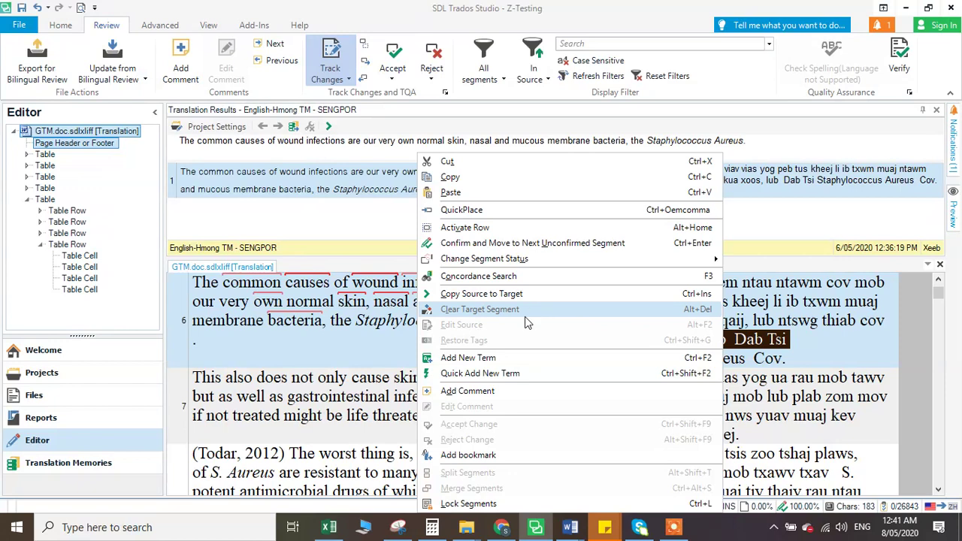
{"action": "left_click", "coordinate": [468, 392]}
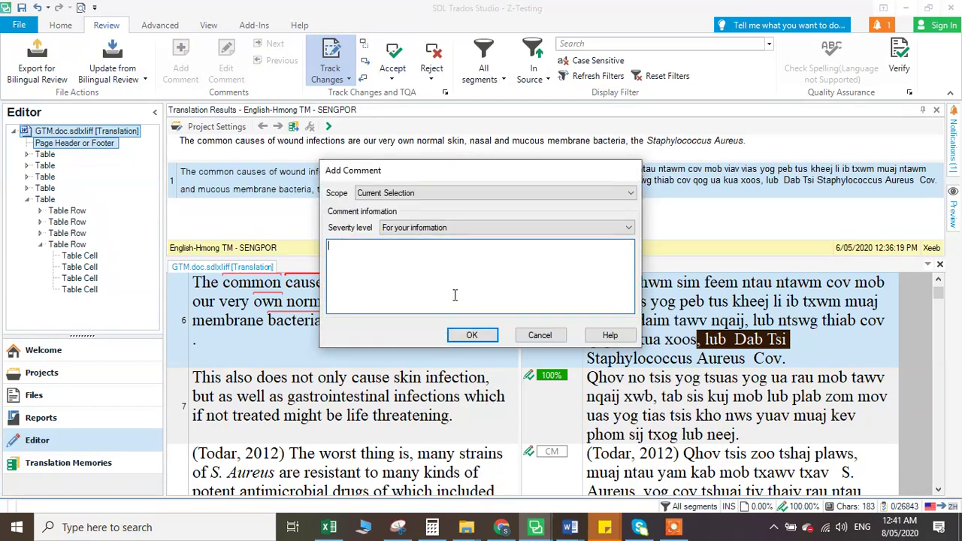
{"action": "left_click", "coordinate": [402, 193]}
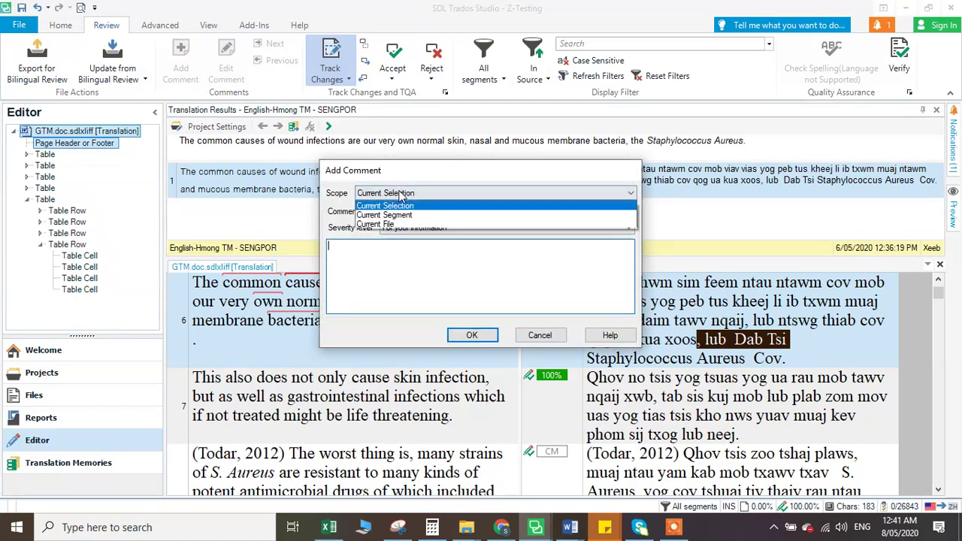
{"action": "left_click", "coordinate": [402, 204]}
{"action": "left_click", "coordinate": [402, 228]}
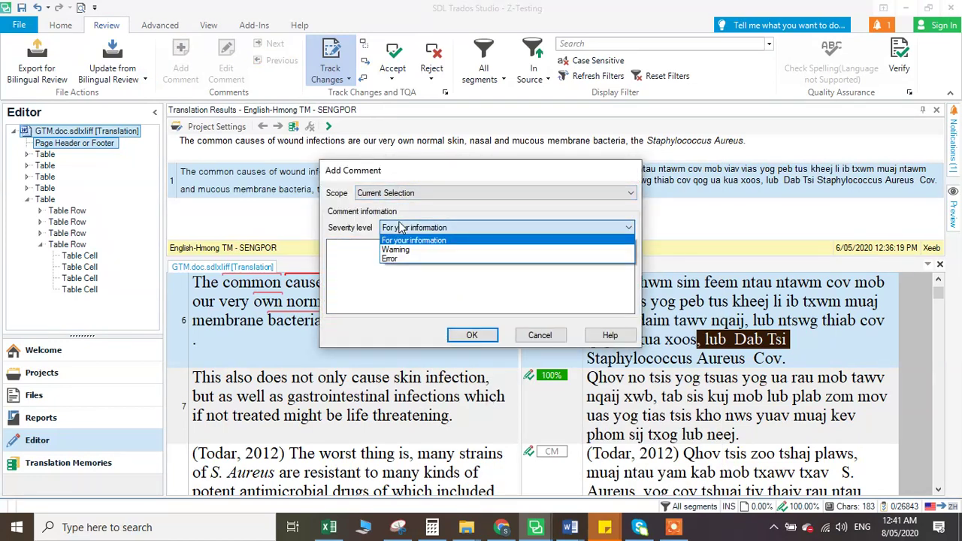
{"action": "left_click", "coordinate": [396, 259]}
{"action": "left_click", "coordinate": [387, 264]}
{"action": "type", "text": "This is not correct"}
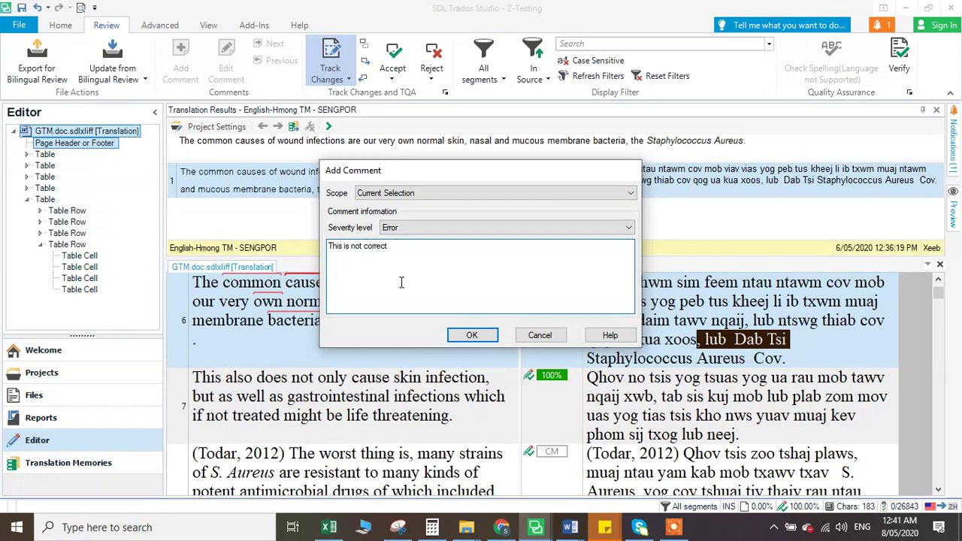
{"action": "left_click", "coordinate": [471, 335]}
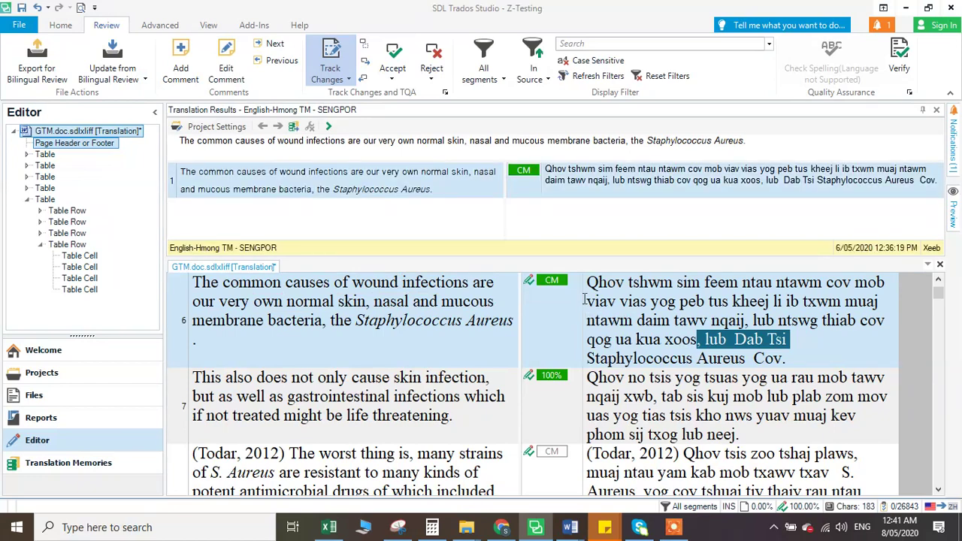
{"action": "mouse_move", "coordinate": [742, 344]}
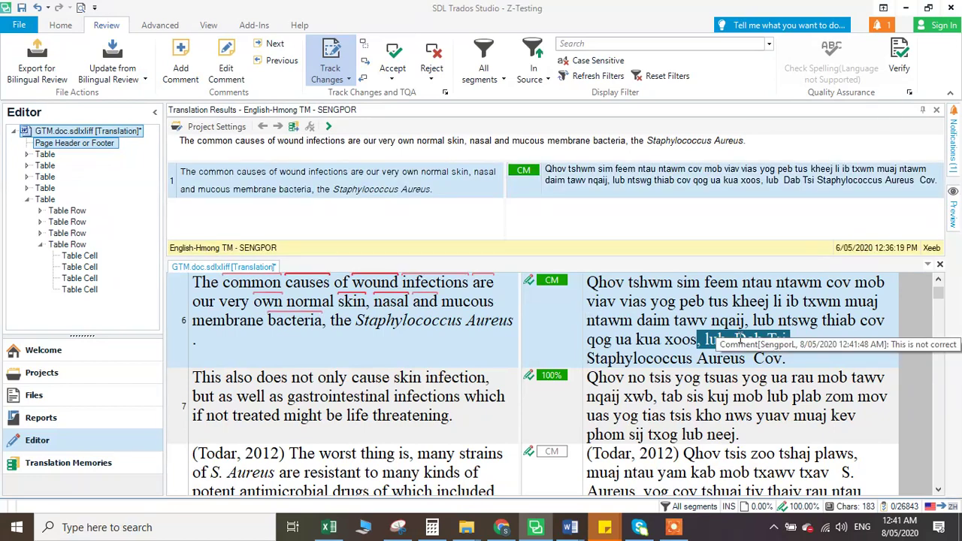
{"action": "left_click", "coordinate": [649, 322]}
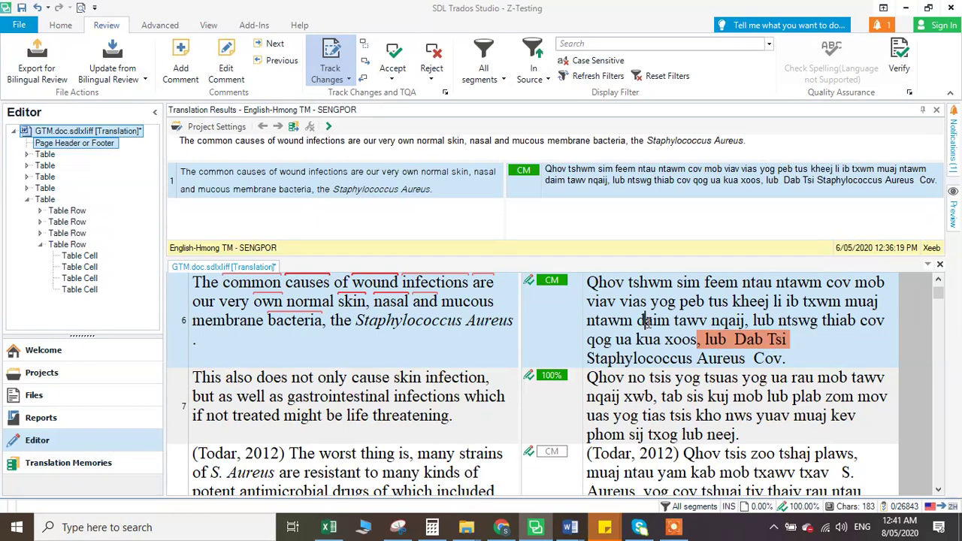
Step: Compare segment 6's English source on the causes of wound infections with its full Hmong target
{"action": "left_click_drag", "start_coordinate": [392, 323], "coordinate": [475, 321]}
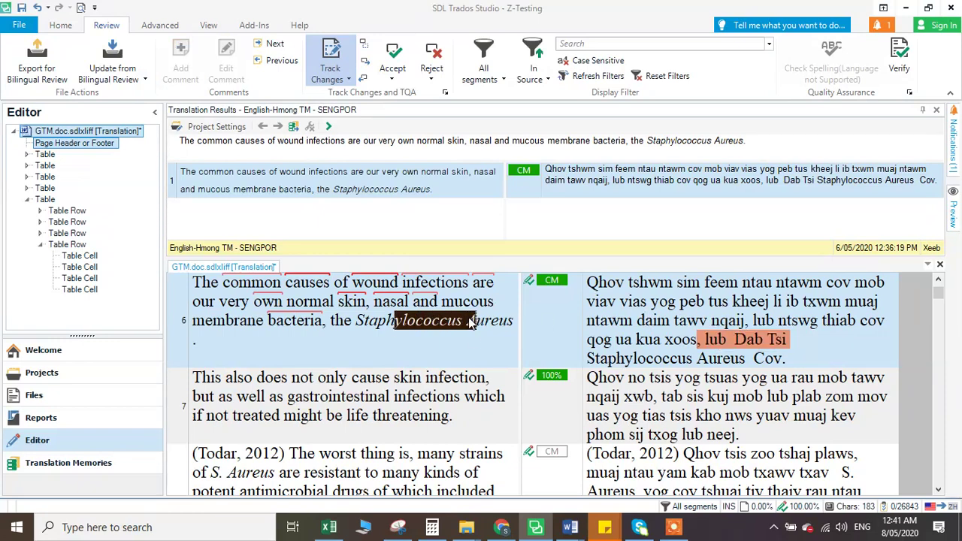
{"action": "key", "text": "Right"}
{"action": "left_click_drag", "start_coordinate": [228, 300], "coordinate": [317, 344]}
{"action": "left_click", "coordinate": [328, 358]}
{"action": "left_click_drag", "start_coordinate": [217, 320], "coordinate": [317, 422]}
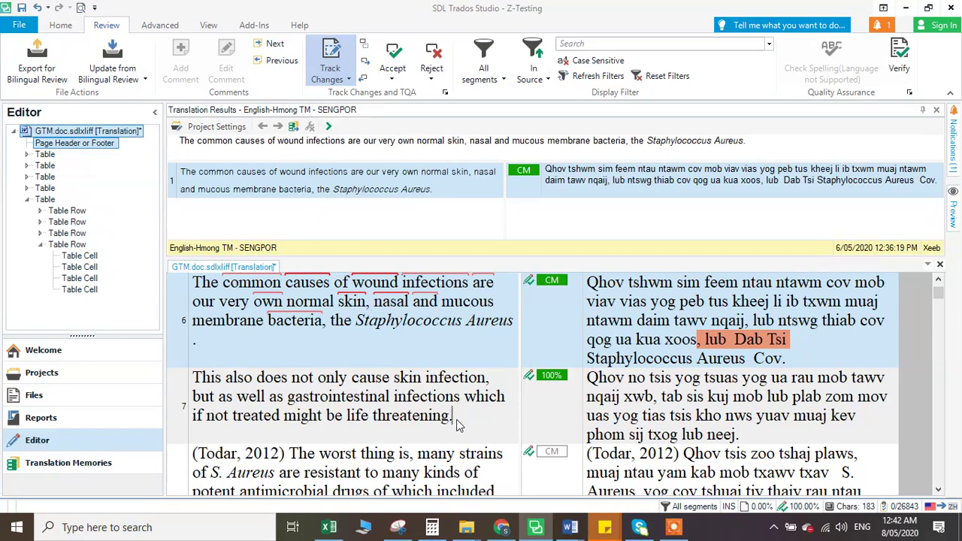
{"action": "left_click", "coordinate": [223, 289]}
{"action": "left_click_drag", "start_coordinate": [203, 299], "coordinate": [456, 336]}
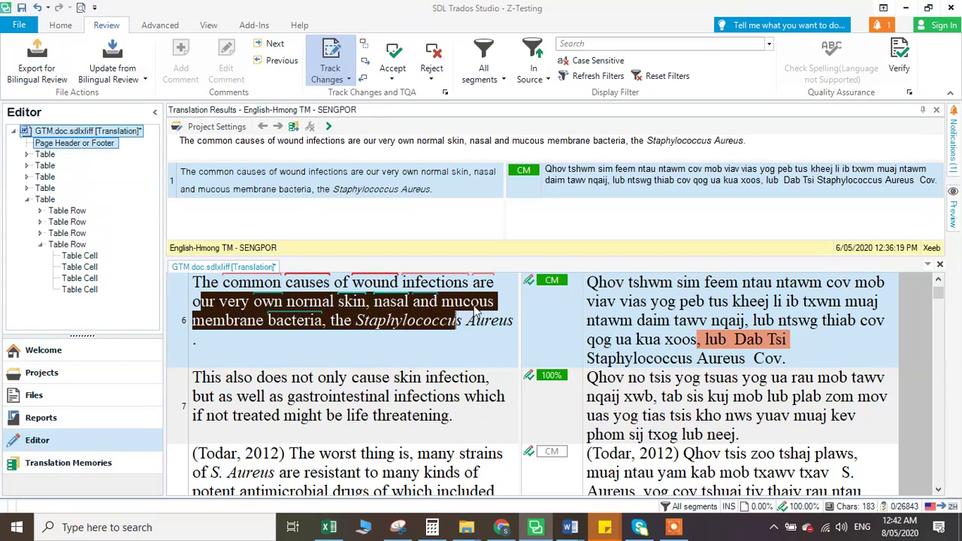
{"action": "left_click", "coordinate": [493, 343]}
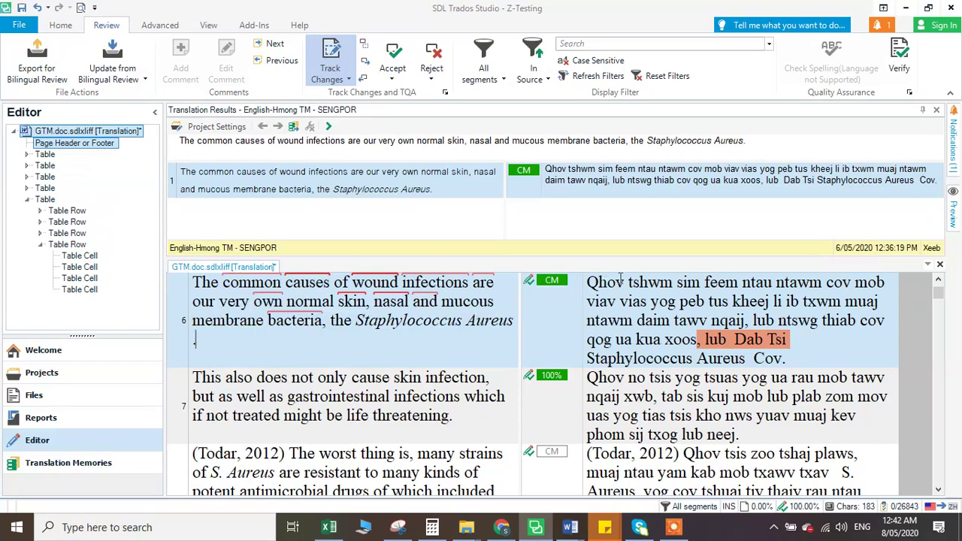
{"action": "left_click_drag", "start_coordinate": [590, 284], "coordinate": [784, 361]}
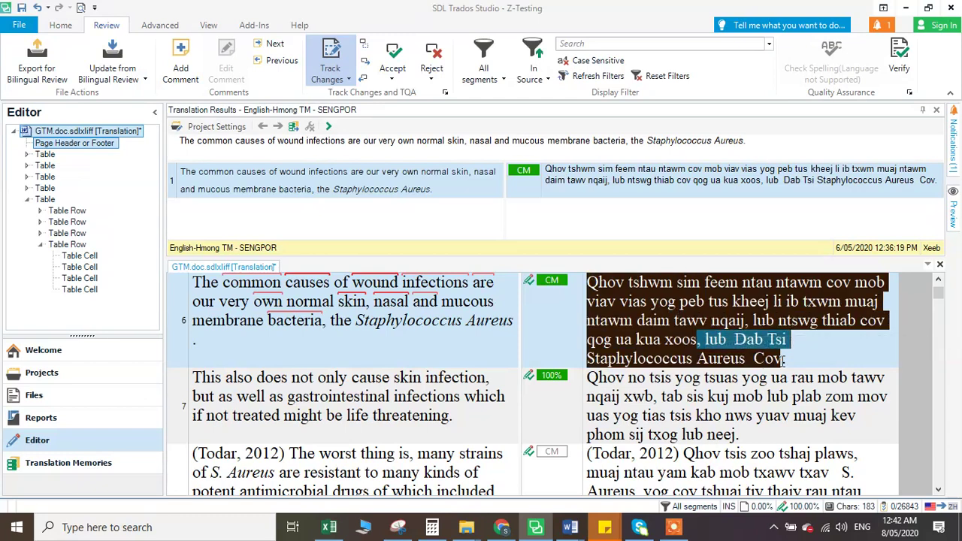
{"action": "left_click", "coordinate": [791, 362]}
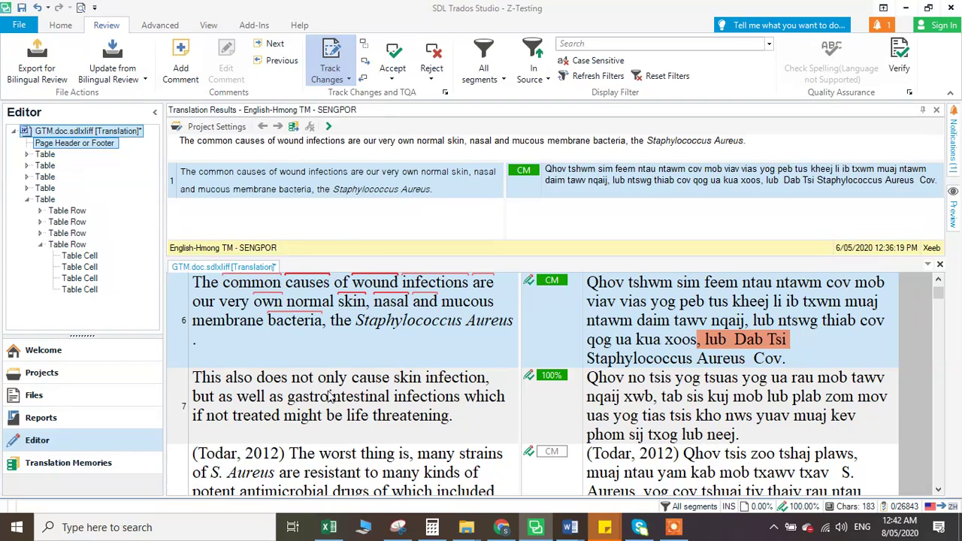
Step: Save the commented GTM.doc.sdlxliff and minimise the SDL Trados Studio window
{"action": "scroll", "coordinate": [509, 349], "scroll_direction": "up", "scroll_amount": 5}
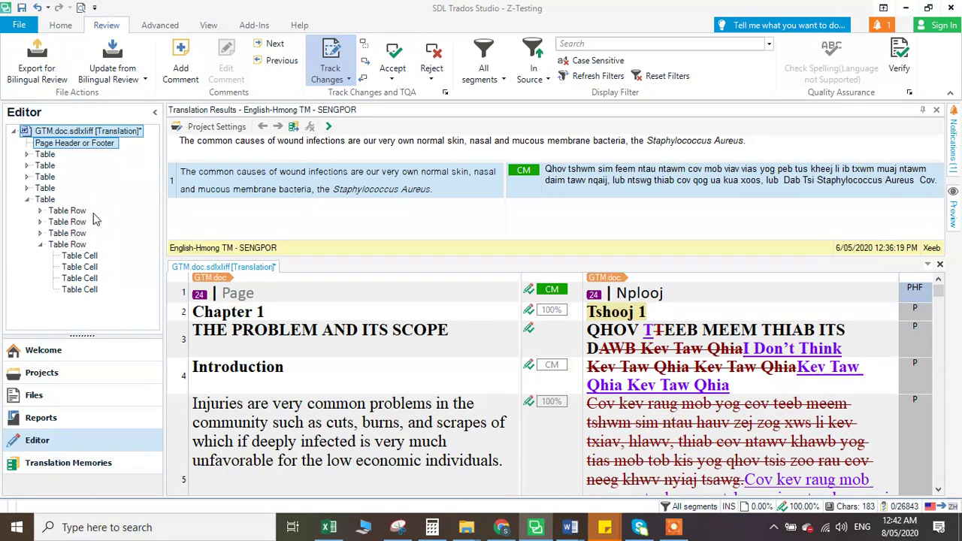
{"action": "left_click", "coordinate": [21, 7]}
{"action": "left_click", "coordinate": [906, 8]}
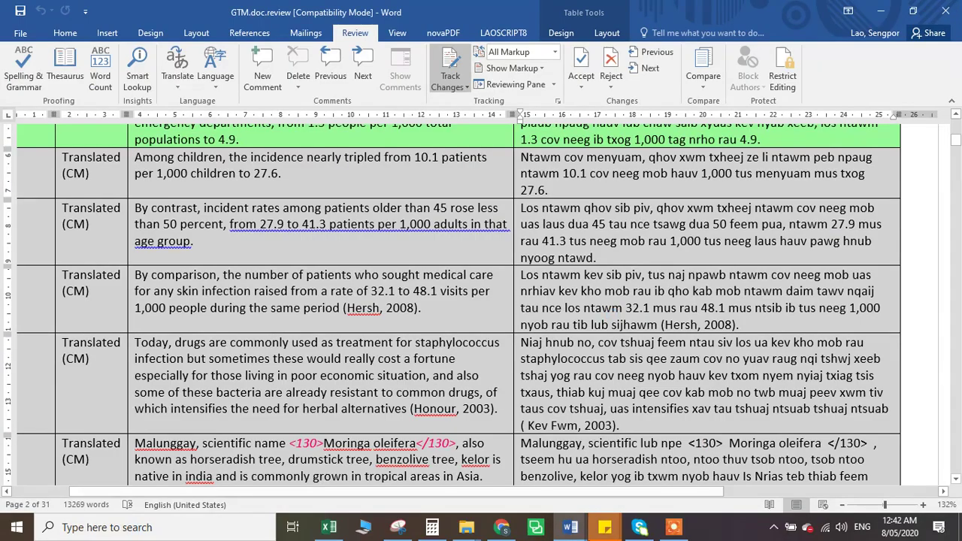
Step: Close the Word documents GTM.doc.review and GTM-Hmong 1, and go up to the Z-Testing project folder in File Explorer
{"action": "left_click", "coordinate": [945, 12]}
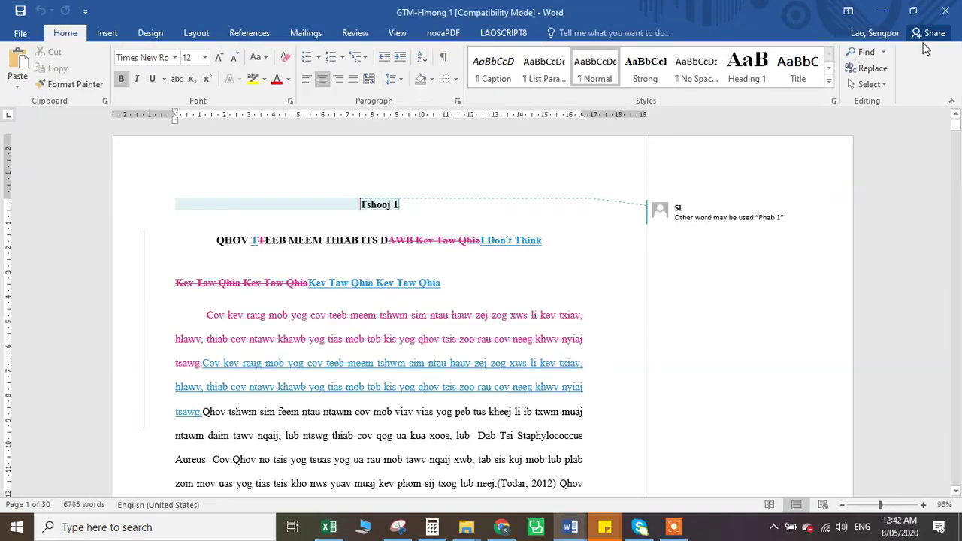
{"action": "left_click", "coordinate": [945, 12]}
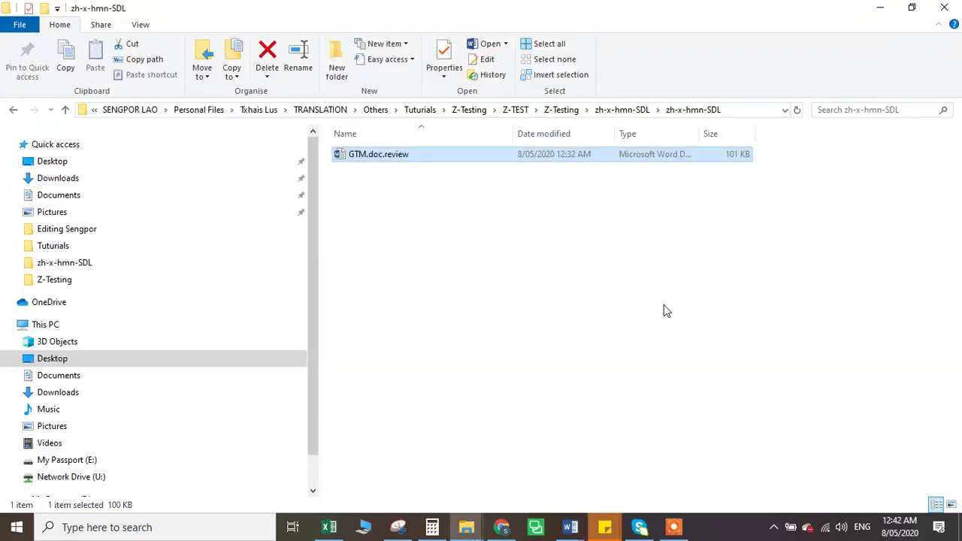
{"action": "left_click", "coordinate": [609, 110]}
{"action": "left_click", "coordinate": [594, 111]}
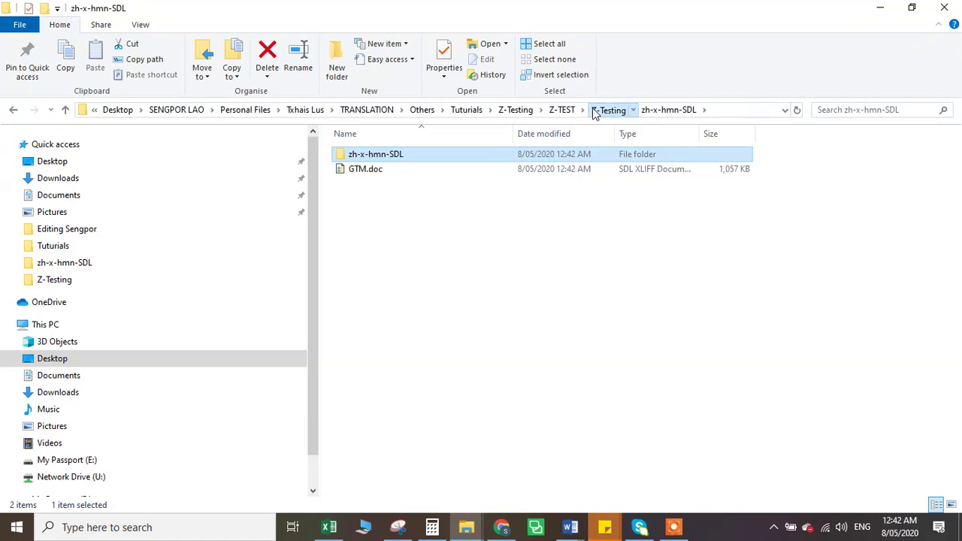
Step: Check the contents of the nested zh-x-hmn-SDL folder and return to the Z-Testing project folder
{"action": "double_click", "coordinate": [397, 184]}
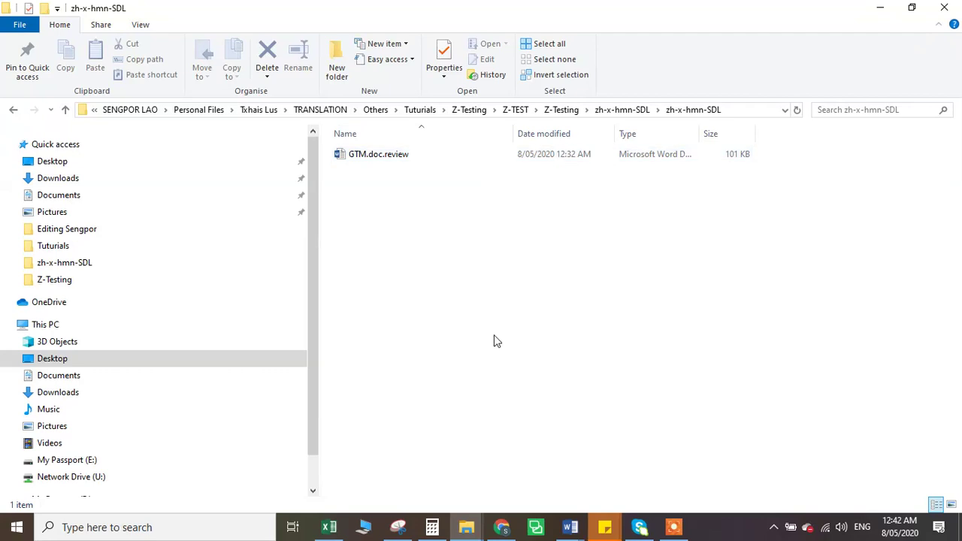
{"action": "key", "text": "alt+Up"}
{"action": "key", "text": "alt+Up"}
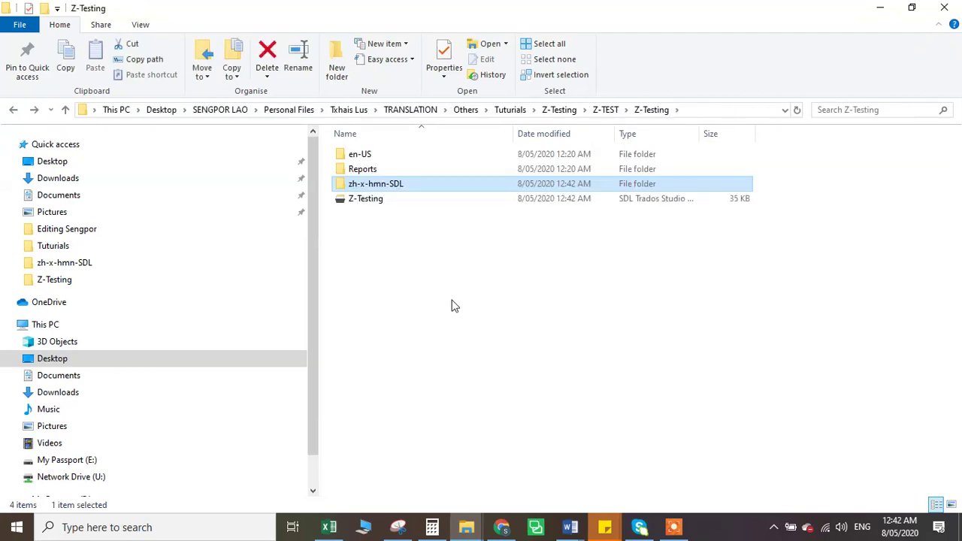
Step: Open the Z-Testing project in SDL Trados Studio from its folder and open GTM.doc.sdlxliff for translation
{"action": "left_click", "coordinate": [377, 205]}
{"action": "double_click", "coordinate": [404, 200]}
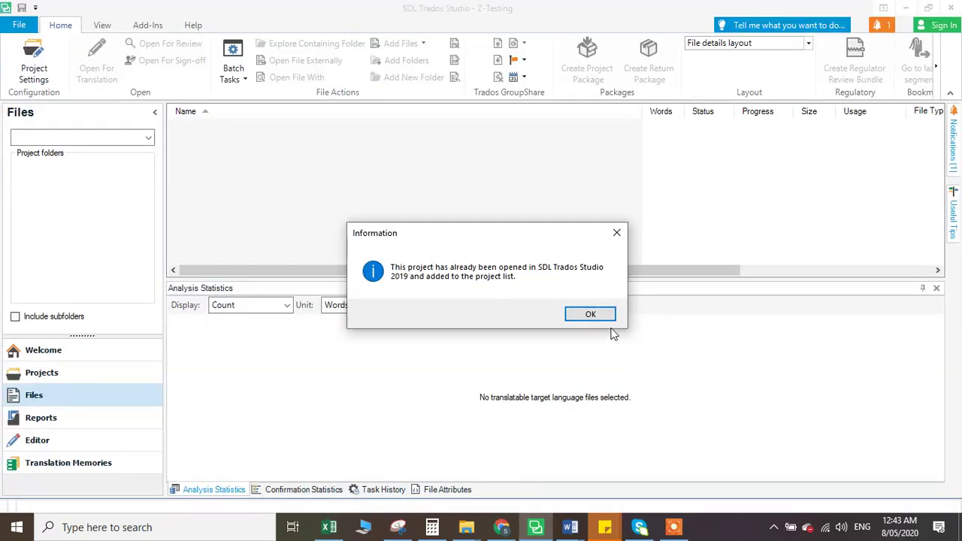
{"action": "left_click", "coordinate": [606, 316]}
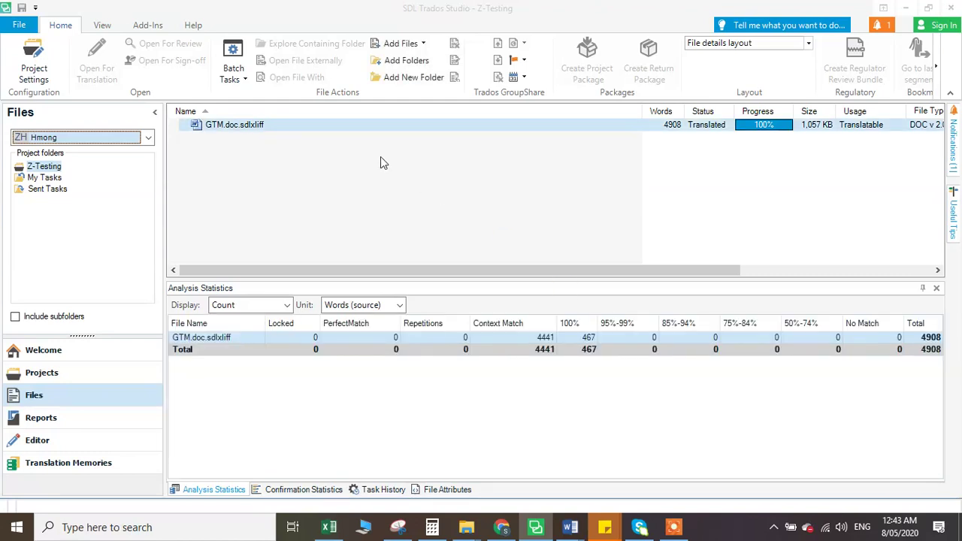
{"action": "double_click", "coordinate": [261, 126]}
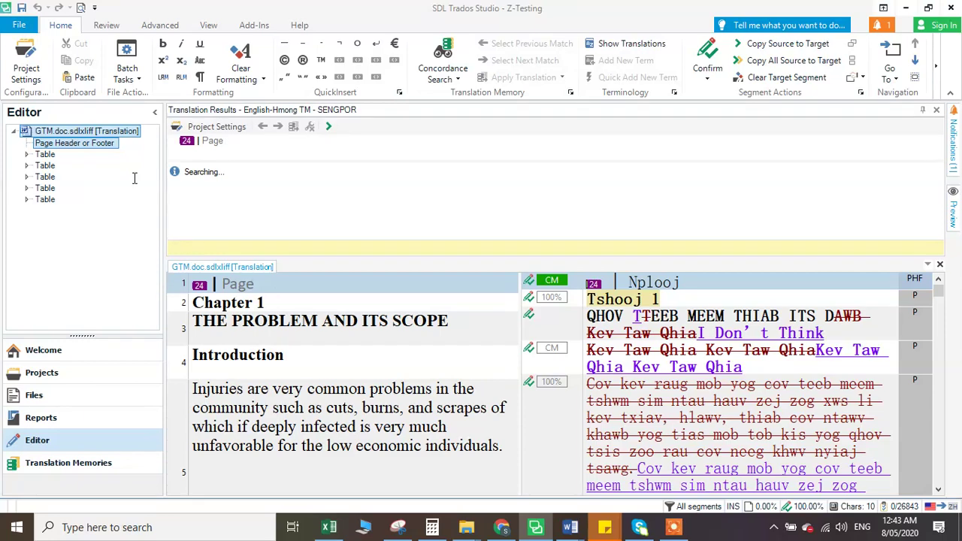
Step: Check the translation memory settings of the Z-Testing project and close them without changes
{"action": "left_click", "coordinate": [25, 66]}
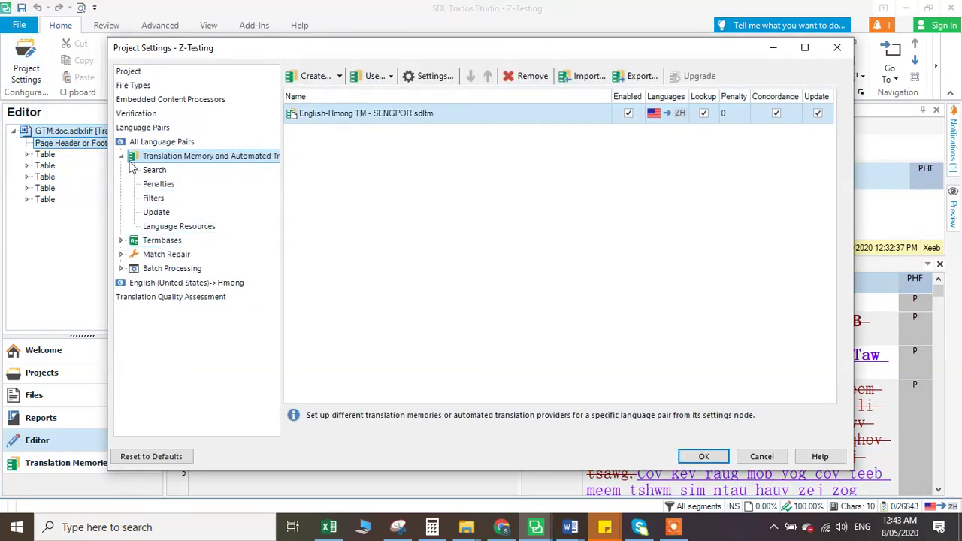
{"action": "left_click", "coordinate": [836, 47]}
Step: Open the English to Hmong translation memory and search its source text for "Social Security"
{"action": "left_click", "coordinate": [49, 462]}
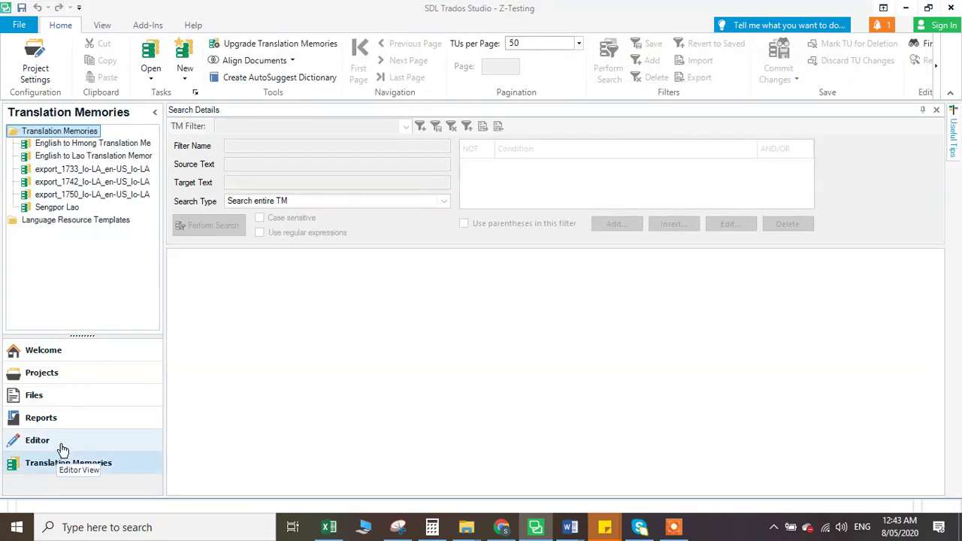
{"action": "left_click", "coordinate": [103, 147]}
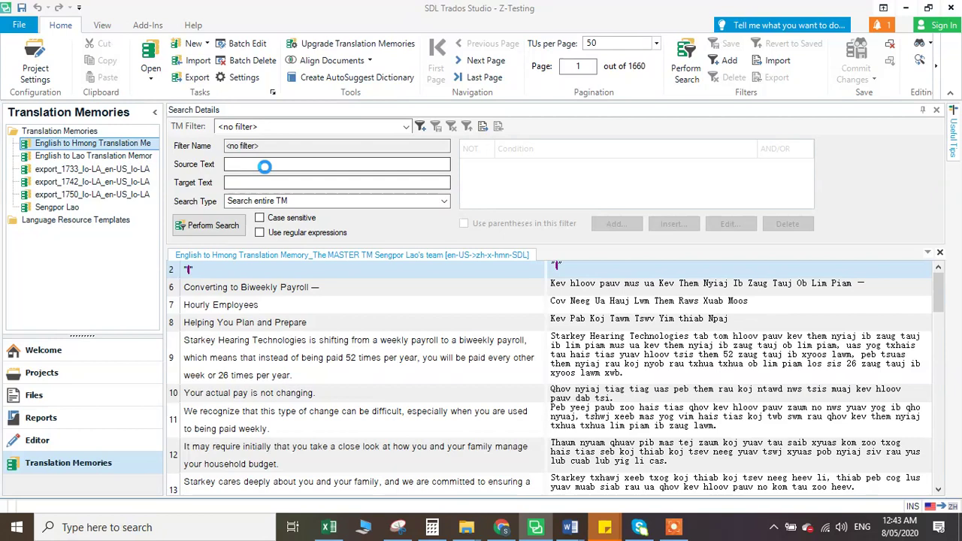
{"action": "left_click", "coordinate": [265, 165]}
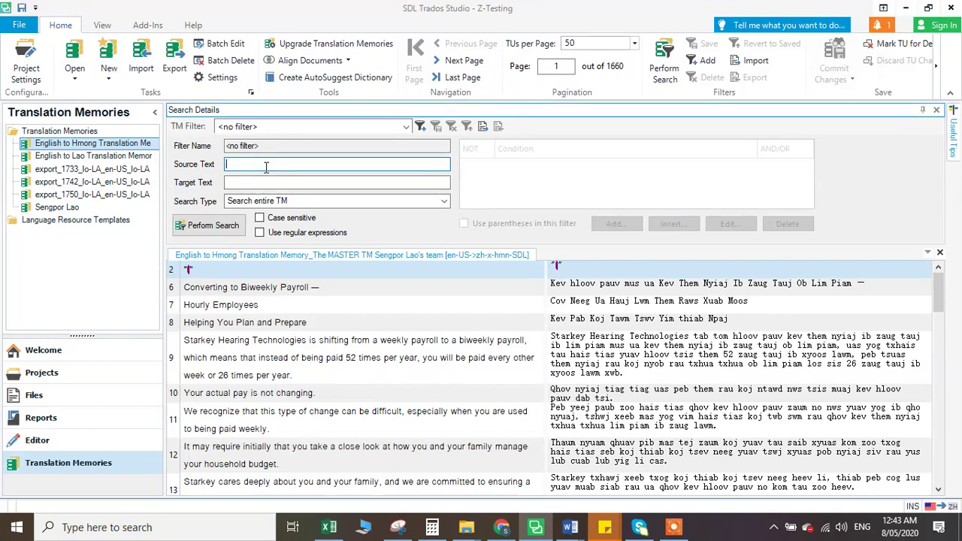
{"action": "type", "text": "S"}
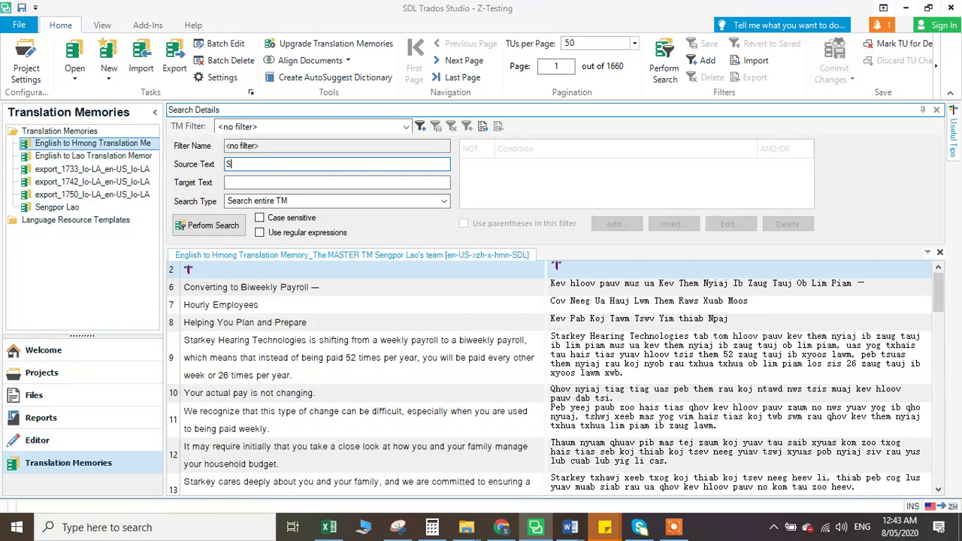
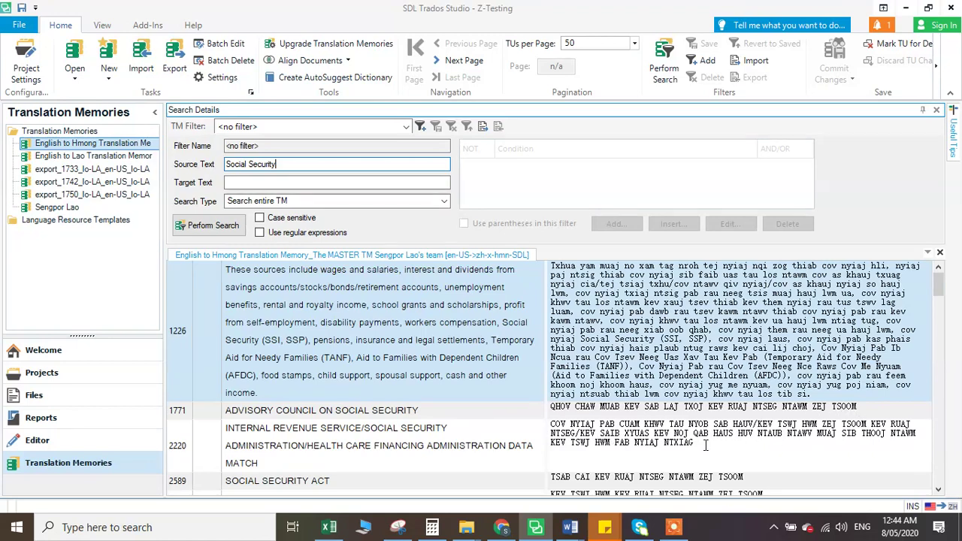
Step: Compare the English source and Hmong target of translation units 2220 and 2589 in the search results
{"action": "left_click_drag", "start_coordinate": [673, 445], "coordinate": [556, 434]}
{"action": "left_click_drag", "start_coordinate": [383, 430], "coordinate": [449, 427]}
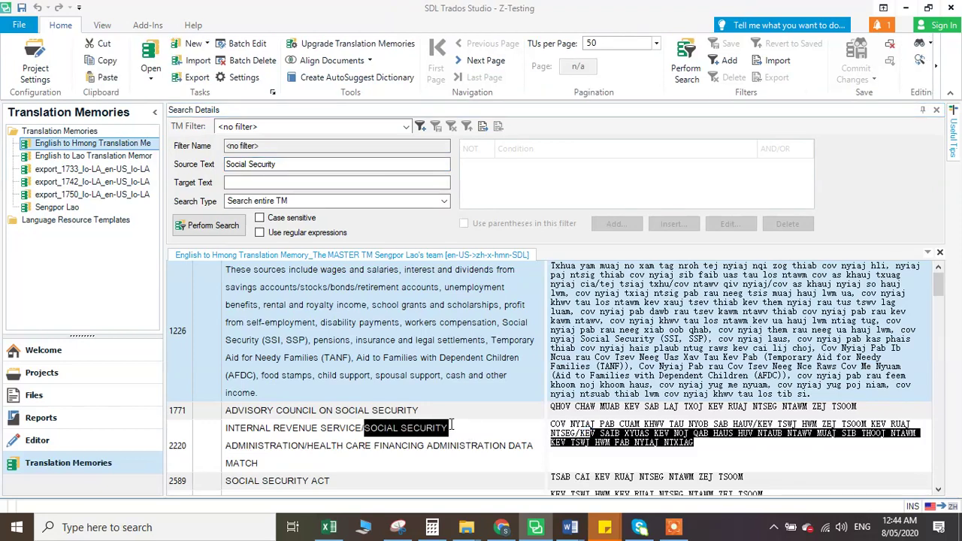
{"action": "left_click_drag", "start_coordinate": [713, 425], "coordinate": [689, 427]}
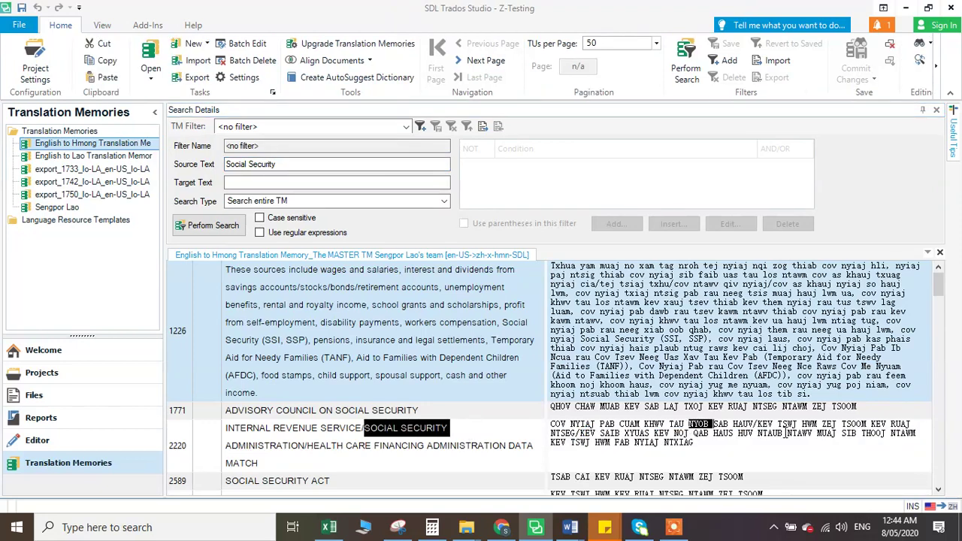
{"action": "key", "text": "ctrl+shift+End"}
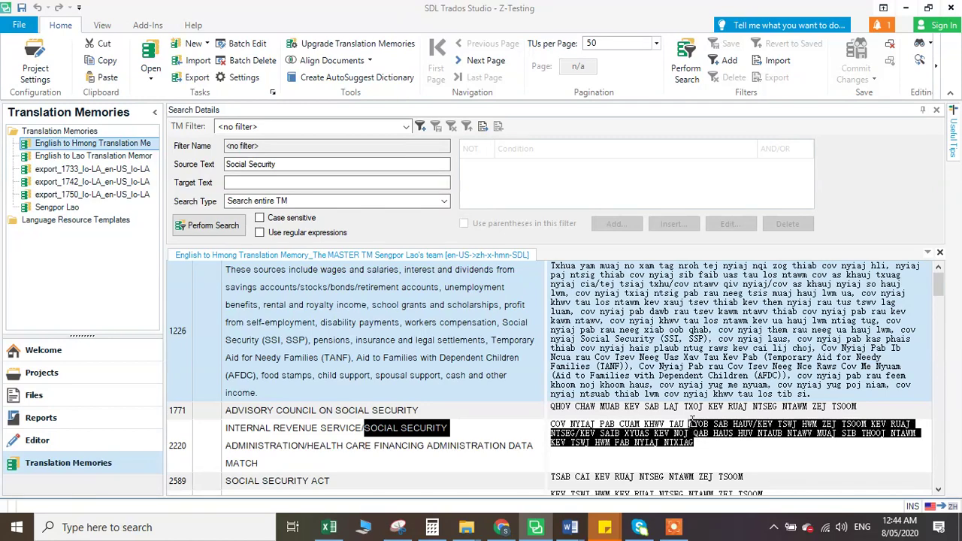
{"action": "scroll", "coordinate": [562, 434], "scroll_direction": "down", "scroll_amount": 1}
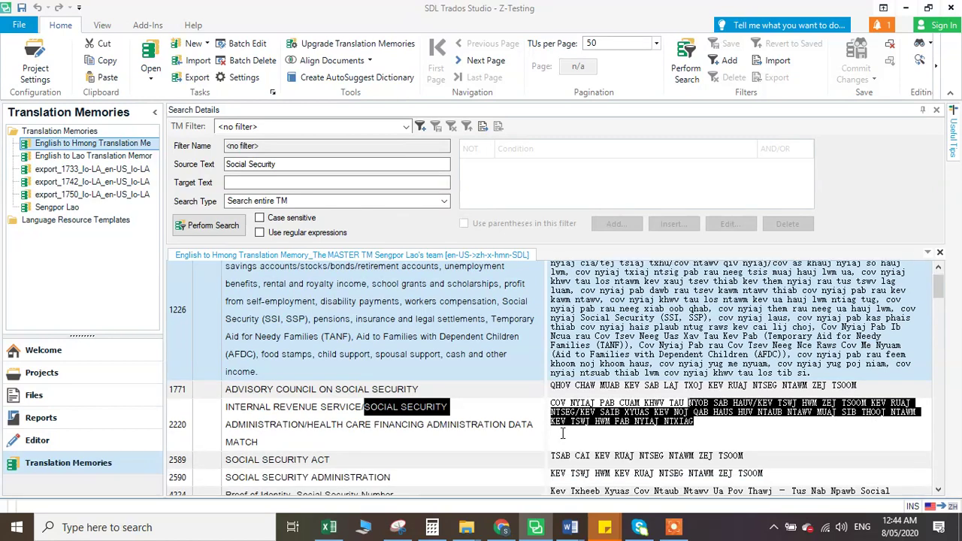
{"action": "left_click", "coordinate": [287, 461]}
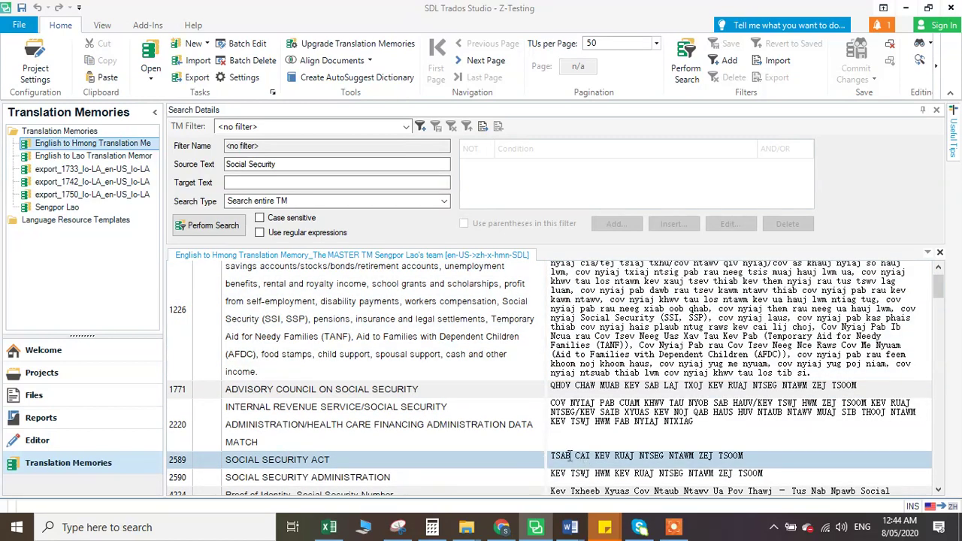
{"action": "left_click_drag", "start_coordinate": [762, 453], "coordinate": [559, 456]}
Step: Review the remaining Social Security results and compare "Social Security Number" in unit 28596 with its Hmong target
{"action": "scroll", "coordinate": [560, 459], "scroll_direction": "down", "scroll_amount": 4}
{"action": "scroll", "coordinate": [558, 461], "scroll_direction": "down", "scroll_amount": 4}
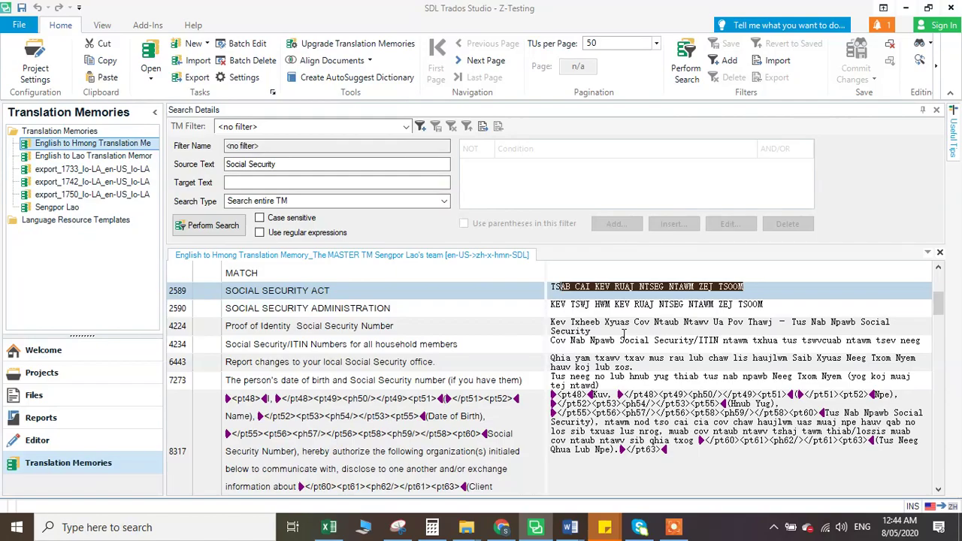
{"action": "scroll", "coordinate": [624, 333], "scroll_direction": "up", "scroll_amount": 5}
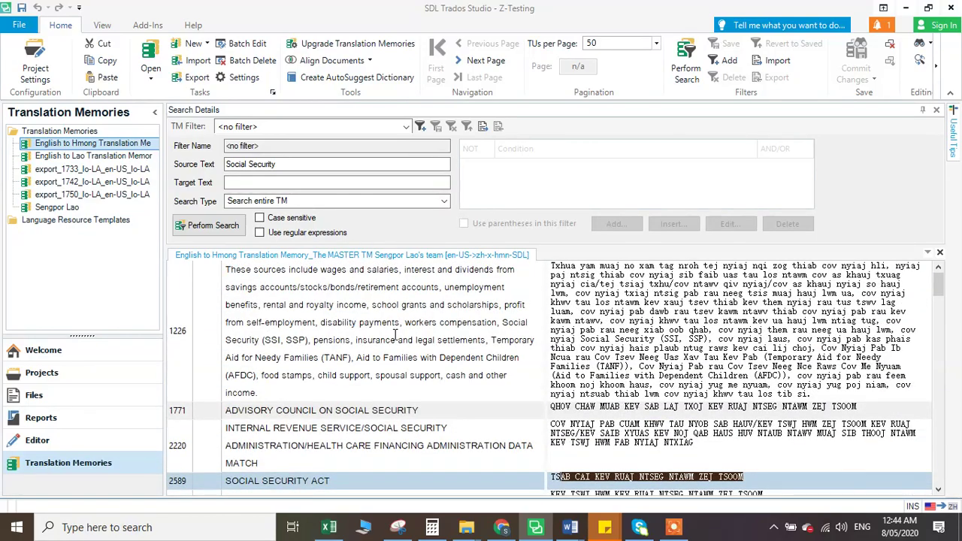
{"action": "scroll", "coordinate": [395, 335], "scroll_direction": "down", "scroll_amount": 15}
{"action": "scroll", "coordinate": [395, 336], "scroll_direction": "down", "scroll_amount": 15}
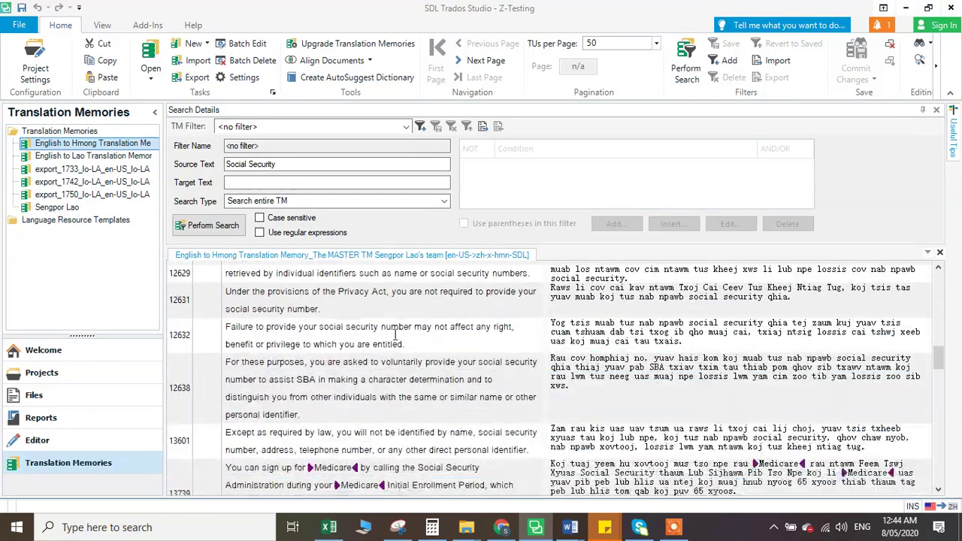
{"action": "scroll", "coordinate": [395, 335], "scroll_direction": "down", "scroll_amount": 15}
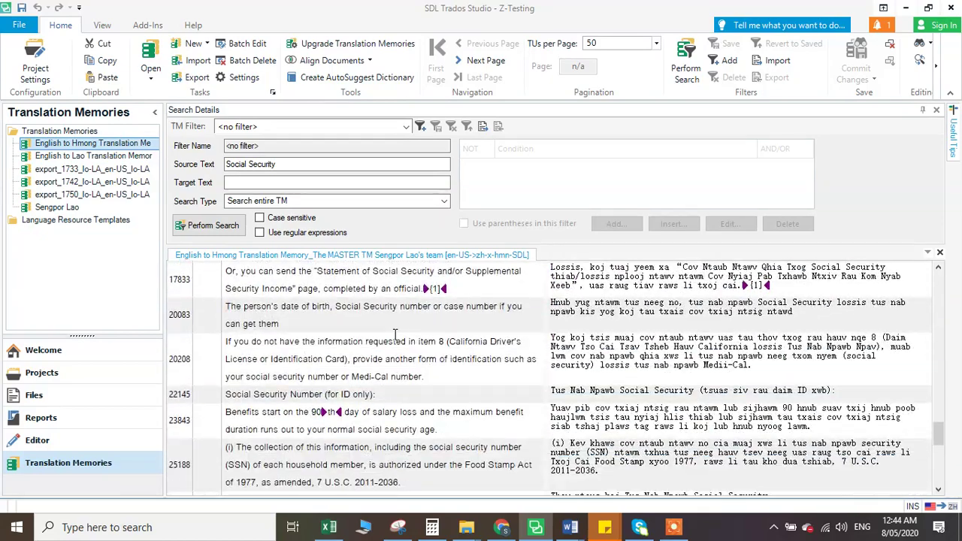
{"action": "scroll", "coordinate": [395, 335], "scroll_direction": "down", "scroll_amount": 3}
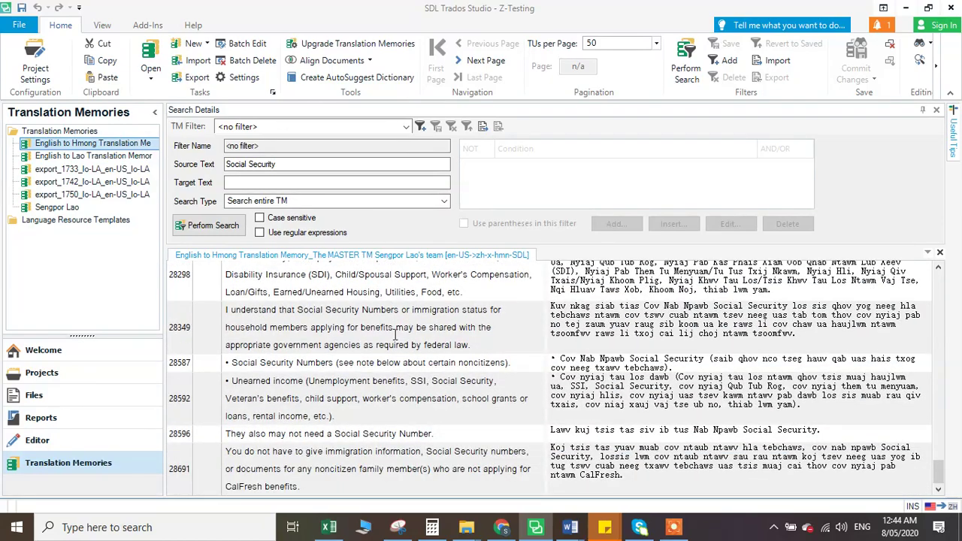
{"action": "left_click", "coordinate": [445, 435]}
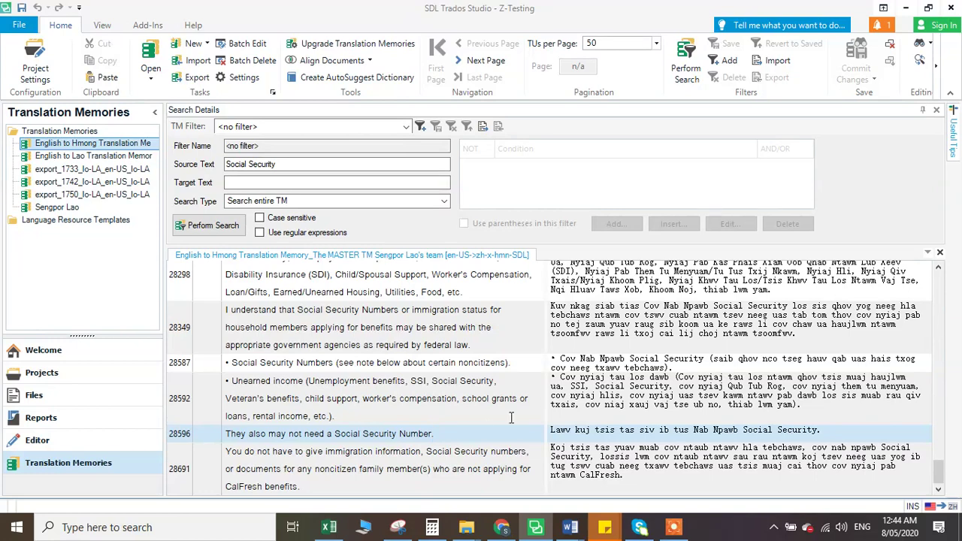
{"action": "left_click_drag", "start_coordinate": [437, 434], "coordinate": [335, 434]}
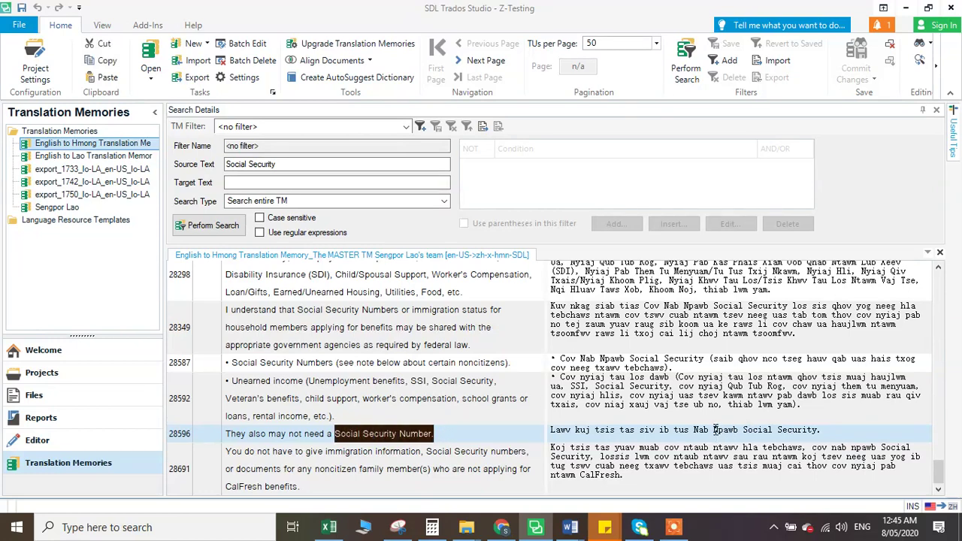
{"action": "left_click_drag", "start_coordinate": [714, 429], "coordinate": [823, 430]}
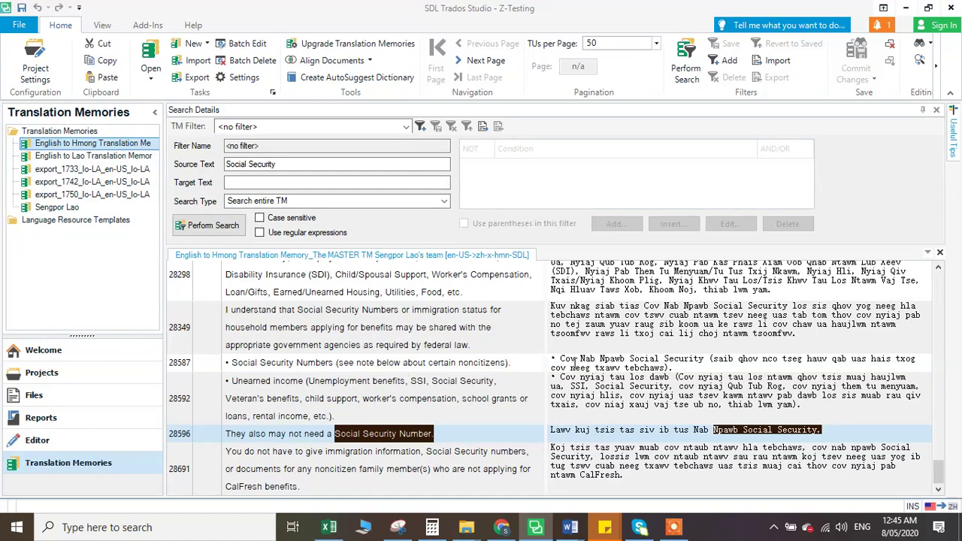
Step: Examine the Hmong wording for Social Security in units 22145 and 20083 and in the earlier results
{"action": "scroll", "coordinate": [558, 357], "scroll_direction": "up", "scroll_amount": 5}
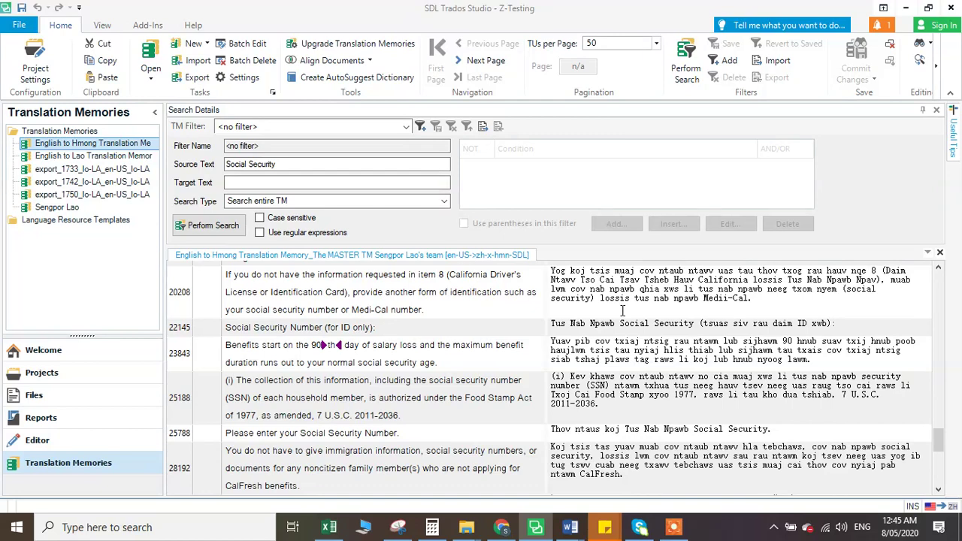
{"action": "left_click_drag", "start_coordinate": [567, 323], "coordinate": [691, 323]}
{"action": "scroll", "coordinate": [690, 323], "scroll_direction": "up", "scroll_amount": 3}
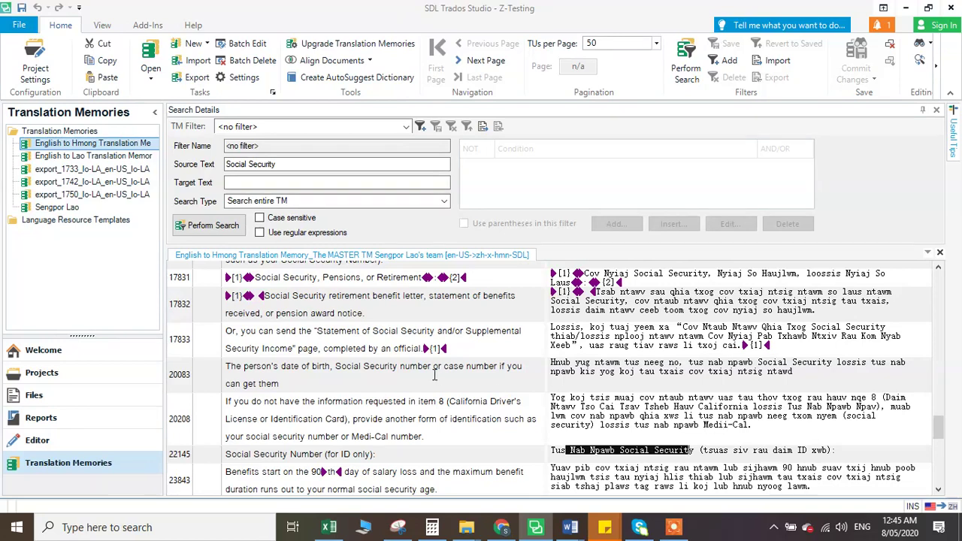
{"action": "left_click_drag", "start_coordinate": [295, 386], "coordinate": [225, 366]}
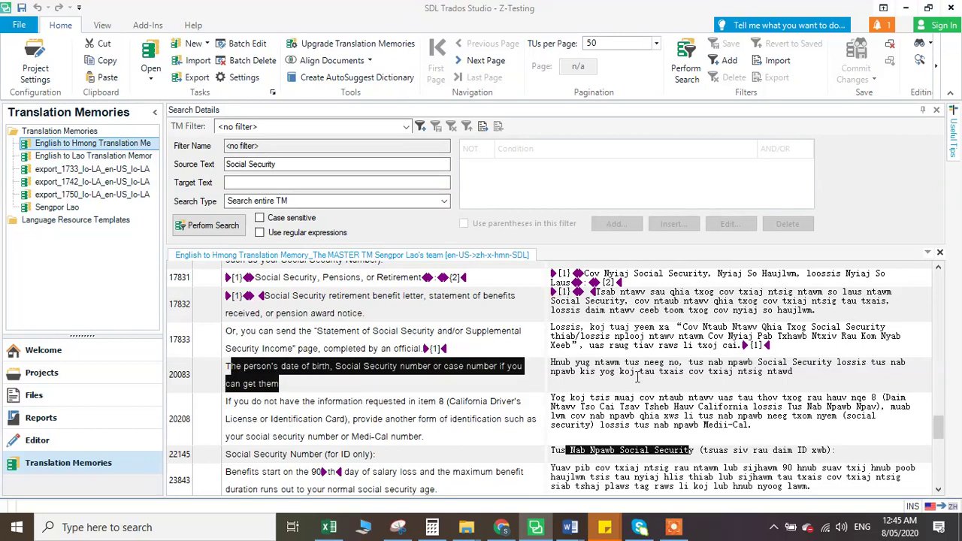
{"action": "left_click", "coordinate": [792, 367]}
{"action": "scroll", "coordinate": [669, 376], "scroll_direction": "up", "scroll_amount": 3}
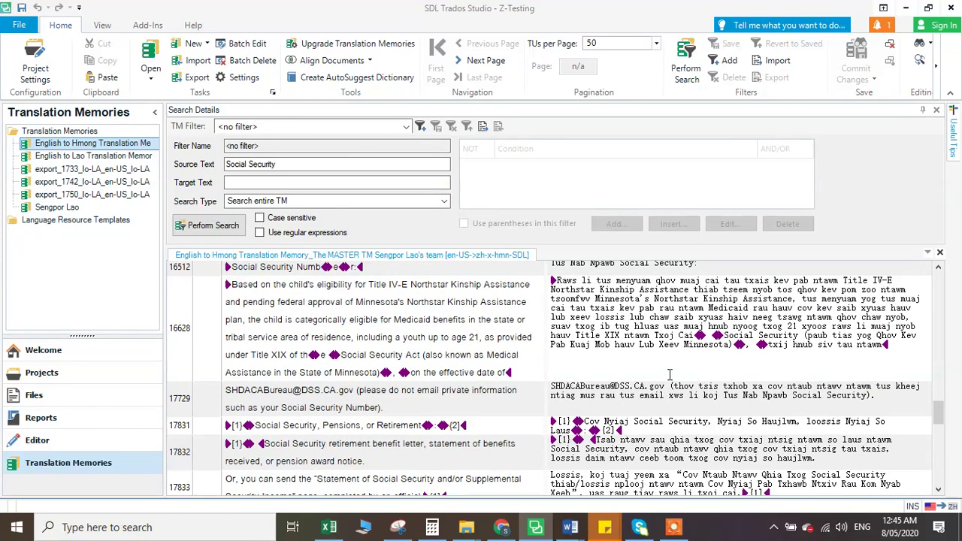
{"action": "scroll", "coordinate": [668, 374], "scroll_direction": "up", "scroll_amount": 5}
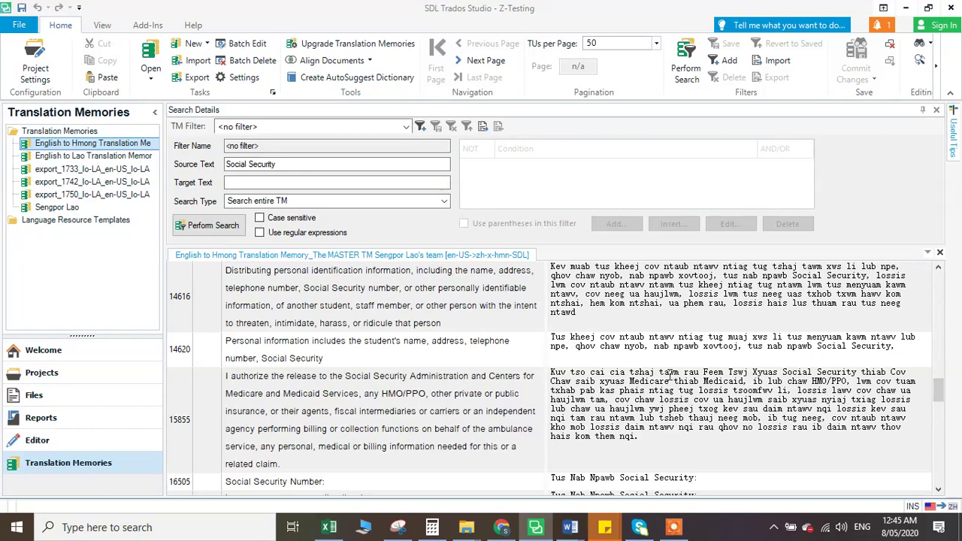
{"action": "scroll", "coordinate": [669, 373], "scroll_direction": "up", "scroll_amount": 10}
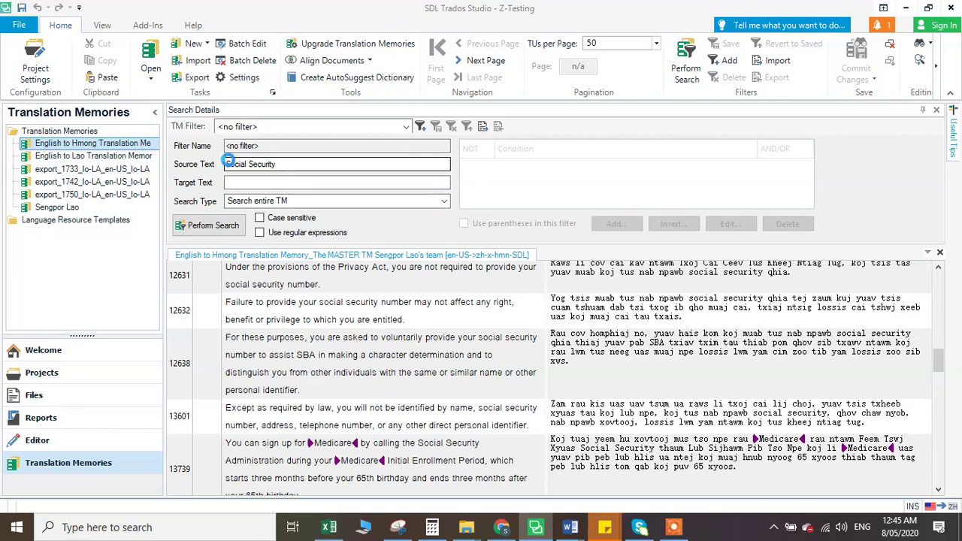
{"action": "left_click", "coordinate": [286, 165]}
{"action": "left_click_drag", "start_coordinate": [278, 164], "coordinate": [240, 163]}
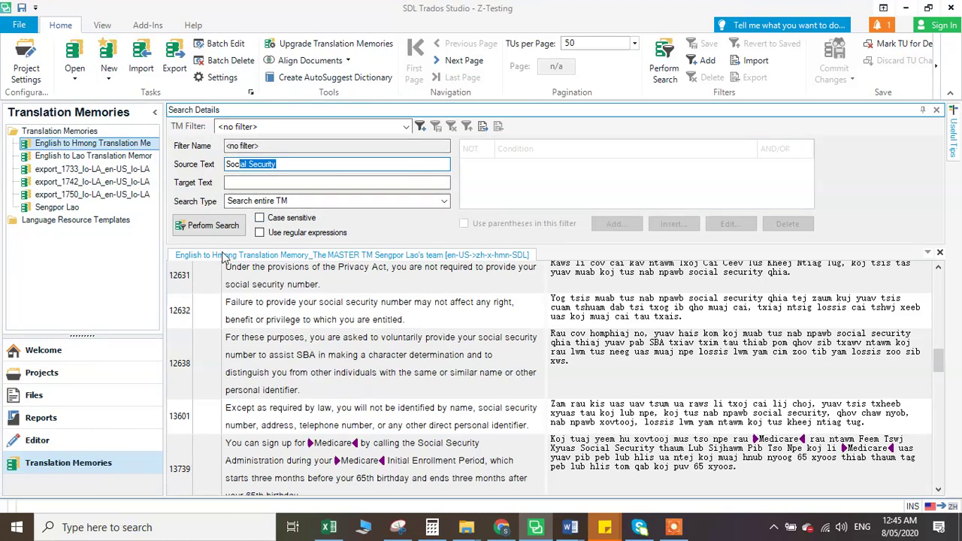
Step: Return to GTM.doc.sdlxliff in the Editor and show the Term Recognition window
{"action": "left_click", "coordinate": [52, 448]}
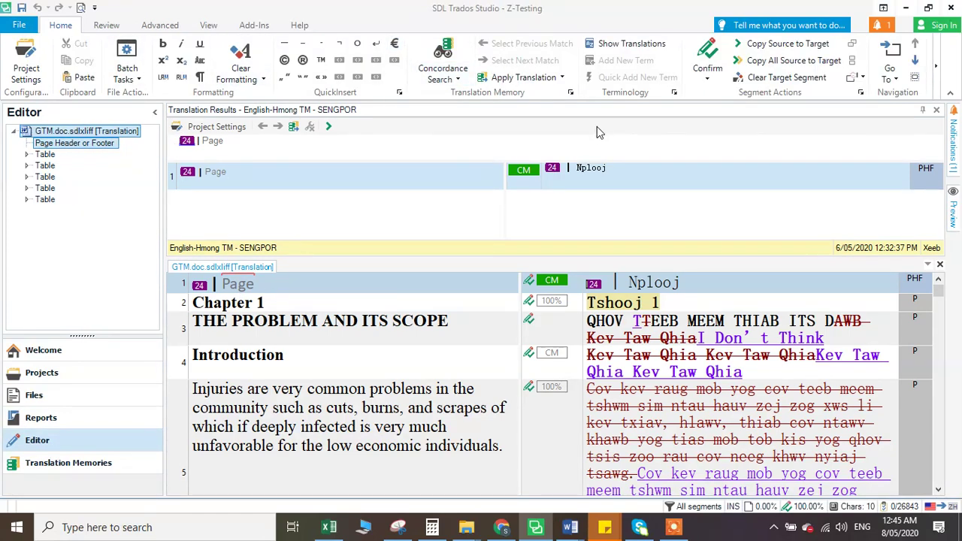
{"action": "left_click", "coordinate": [204, 27]}
{"action": "double_click", "coordinate": [207, 28]}
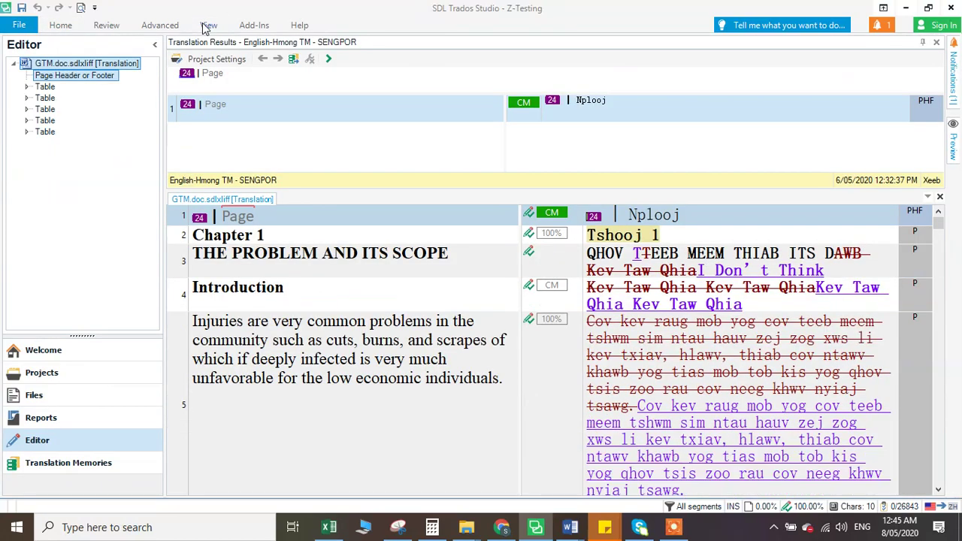
{"action": "left_click", "coordinate": [214, 30]}
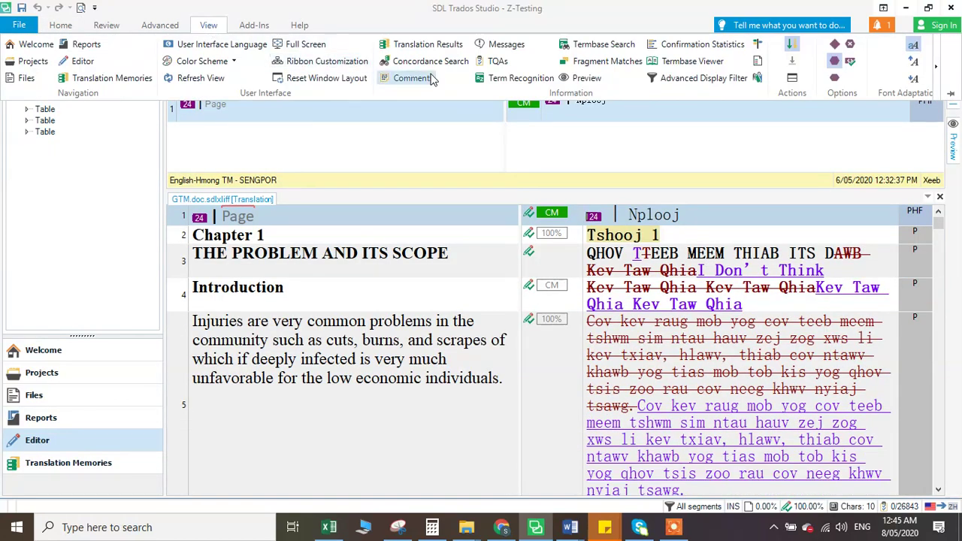
{"action": "left_click", "coordinate": [504, 79]}
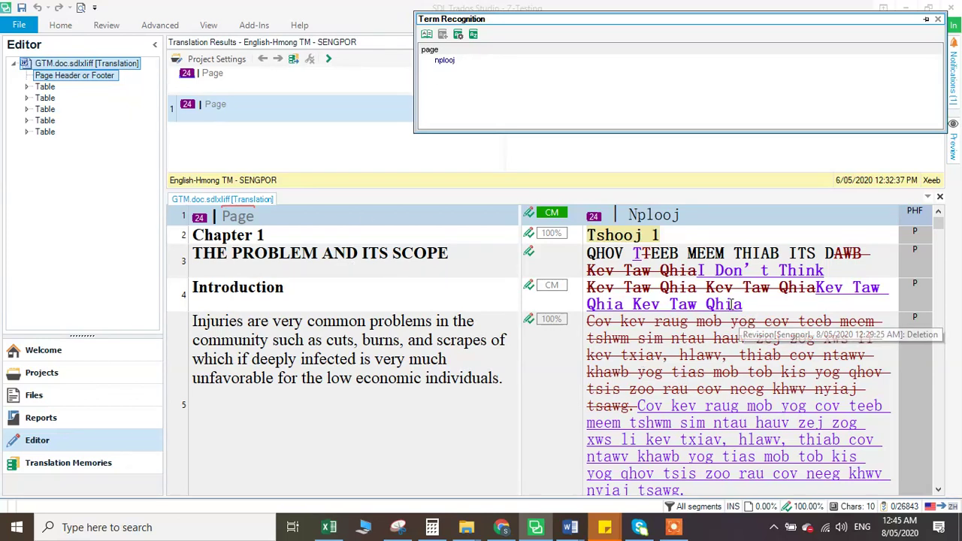
Step: Try to quick-add "Introduction" with its Hmong target "Kev Taw Qhia Kev Taw Qhia" to the termbase, choosing to edit the existing term
{"action": "left_click_drag", "start_coordinate": [285, 289], "coordinate": [193, 290]}
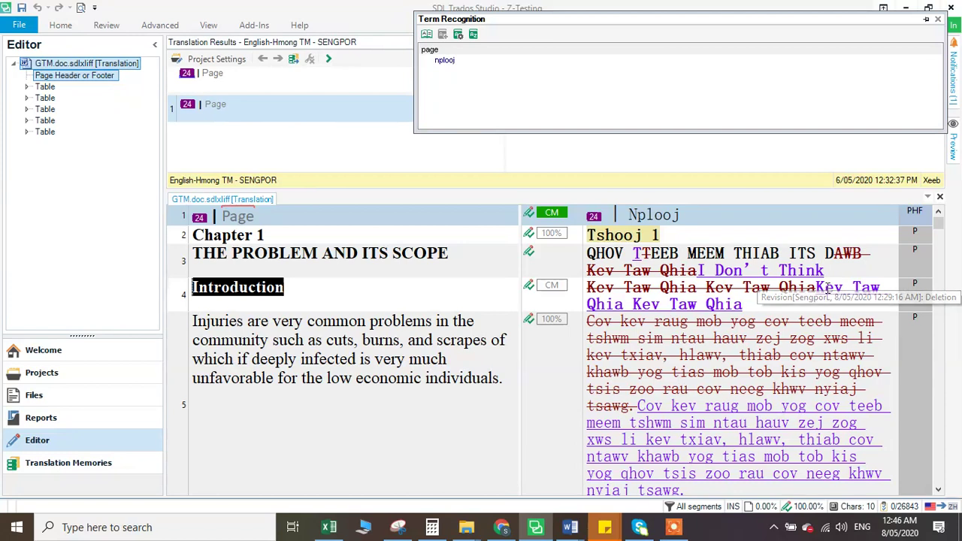
{"action": "left_click_drag", "start_coordinate": [815, 288], "coordinate": [780, 302]}
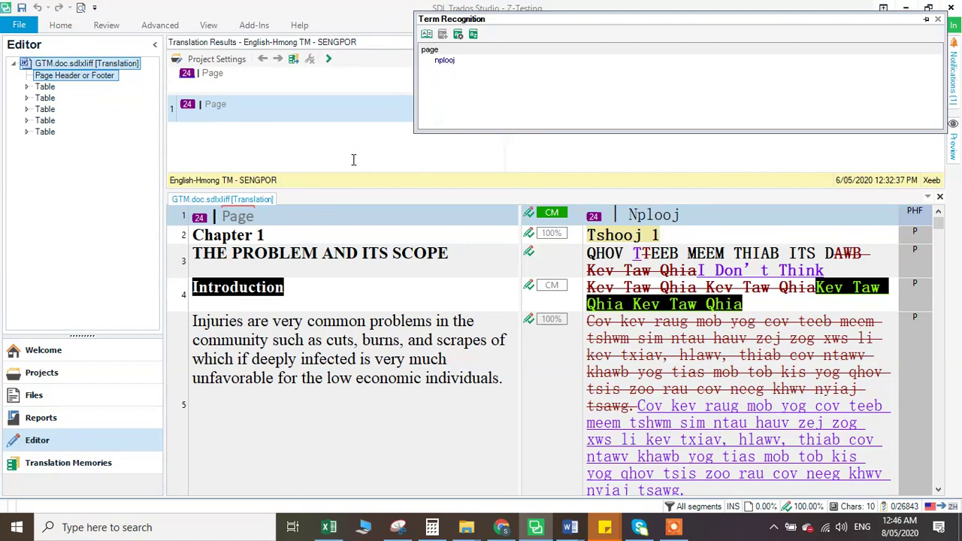
{"action": "left_click", "coordinate": [68, 26]}
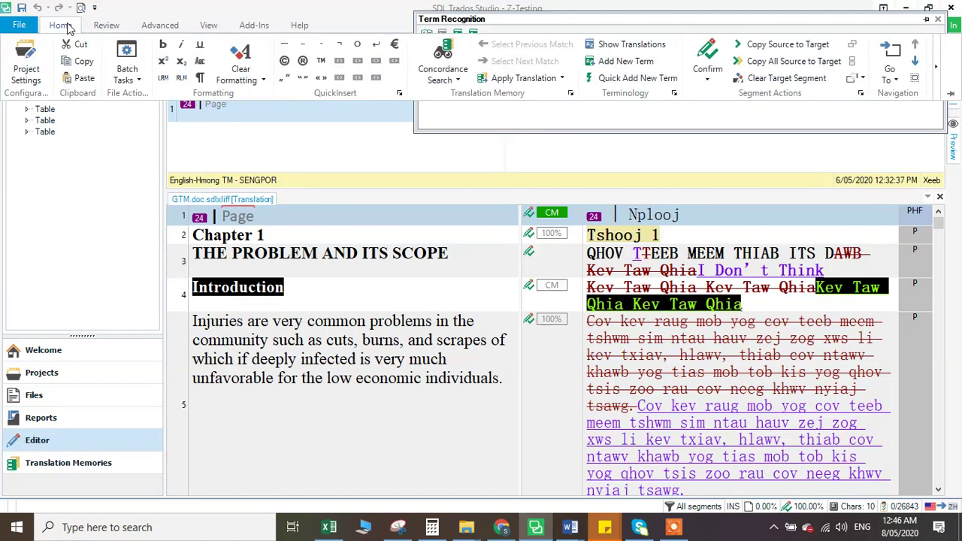
{"action": "left_click", "coordinate": [626, 80]}
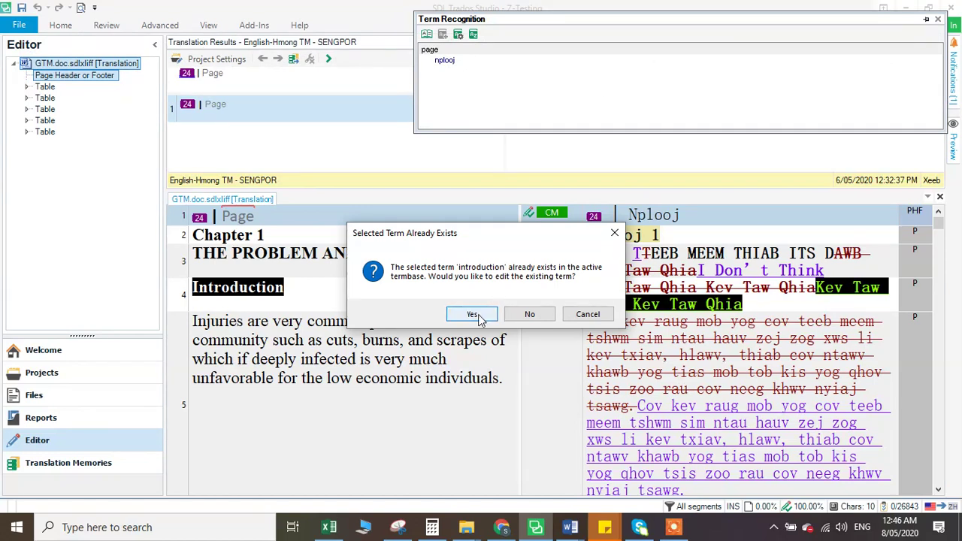
{"action": "left_click", "coordinate": [473, 314]}
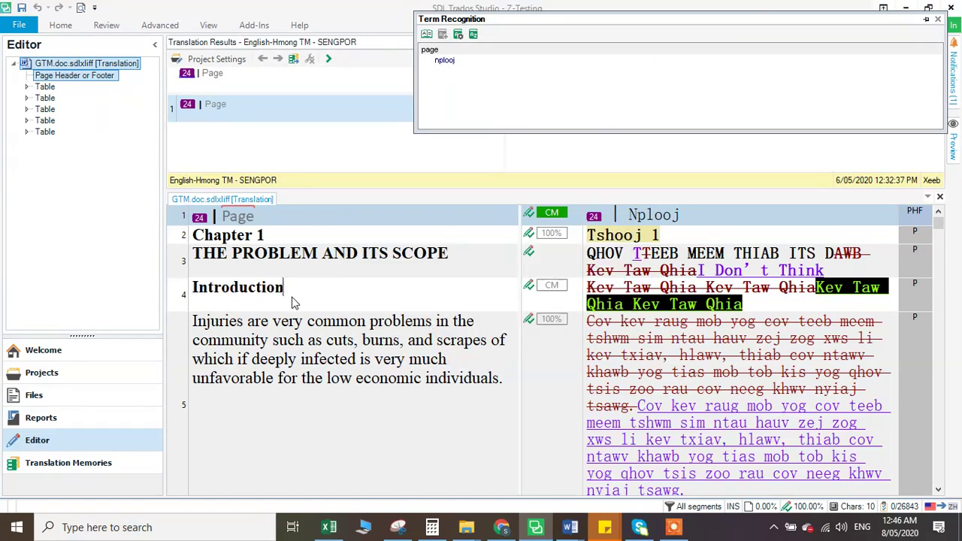
Step: Retry quick-adding the segment 4 term pair, choose to edit the existing "introduction" entry, and close the Termbase Viewer
{"action": "left_click_drag", "start_coordinate": [193, 287], "coordinate": [285, 289]}
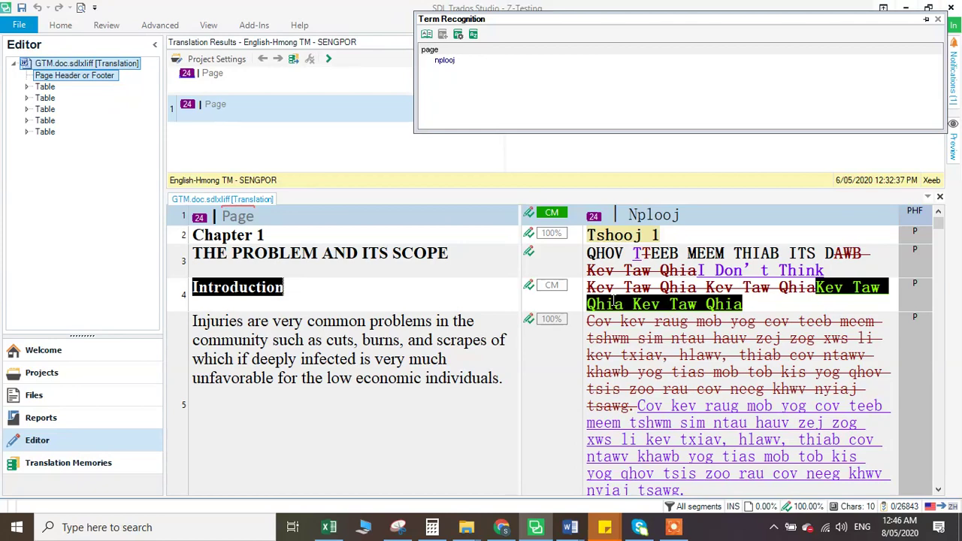
{"action": "key", "text": "Down"}
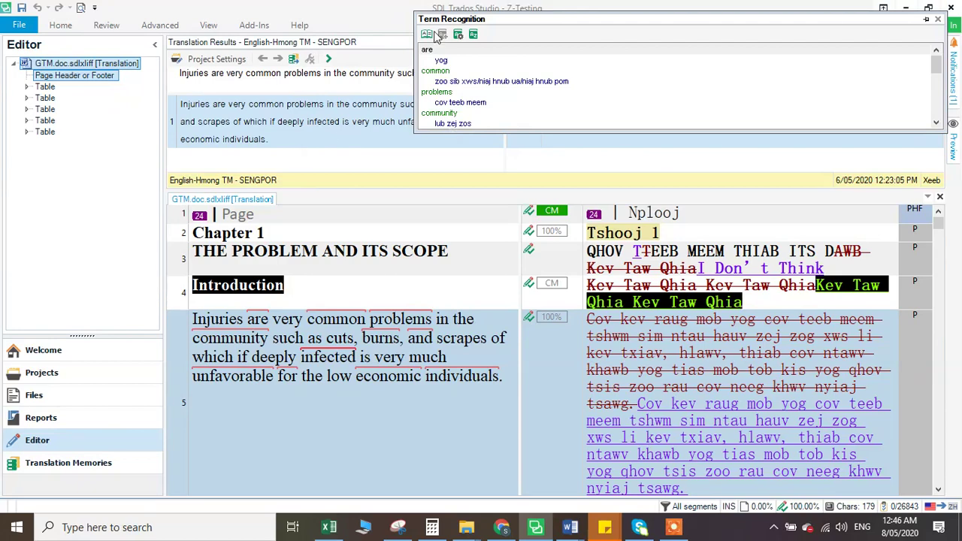
{"action": "left_click", "coordinate": [72, 27]}
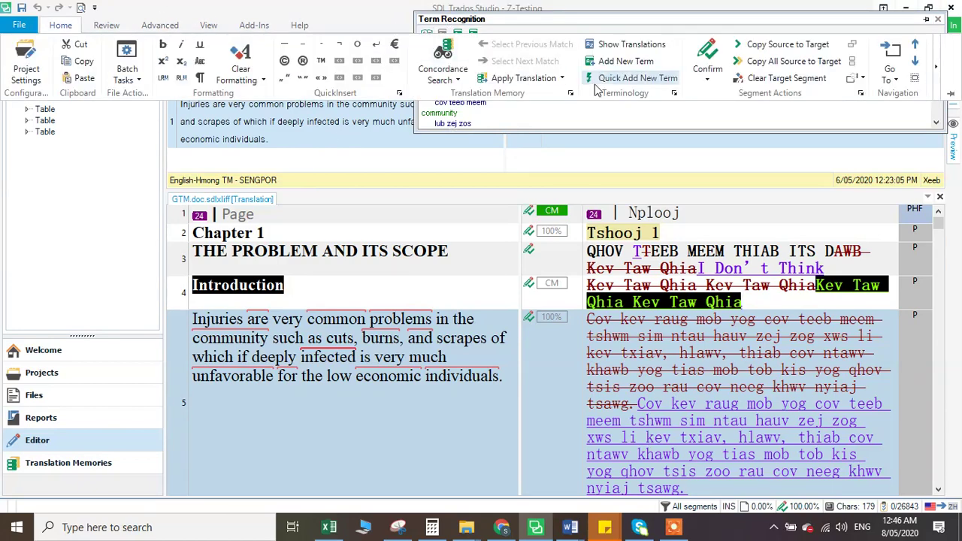
{"action": "left_click", "coordinate": [635, 77]}
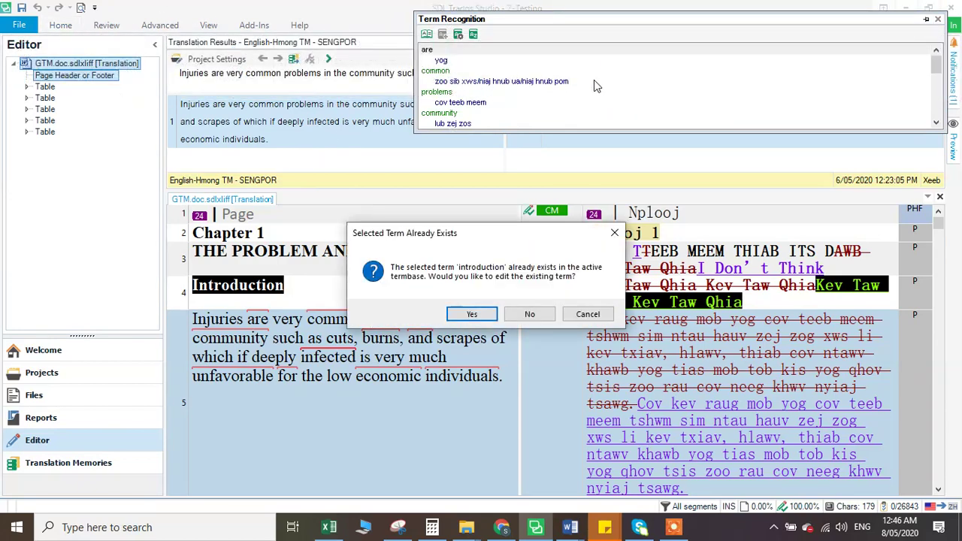
{"action": "left_click", "coordinate": [467, 316]}
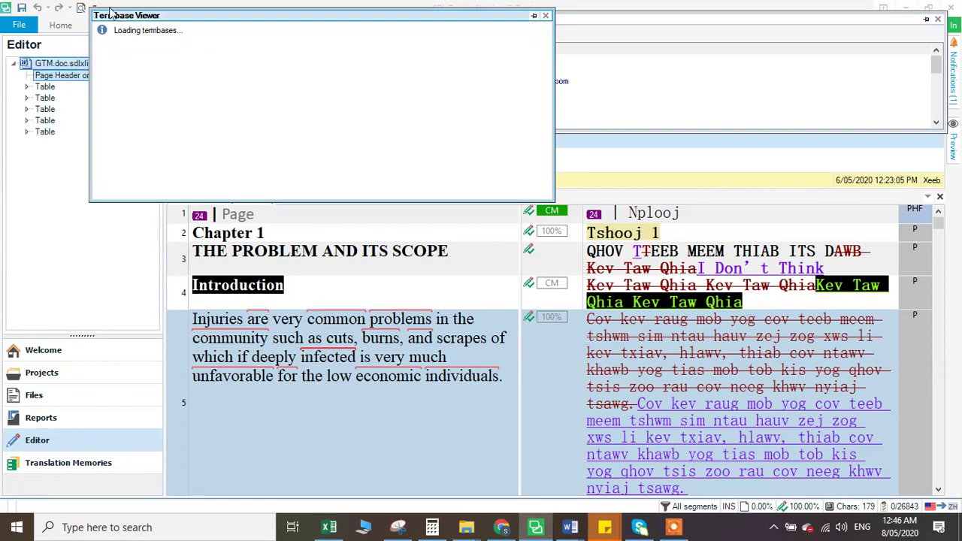
{"action": "left_click", "coordinate": [545, 17]}
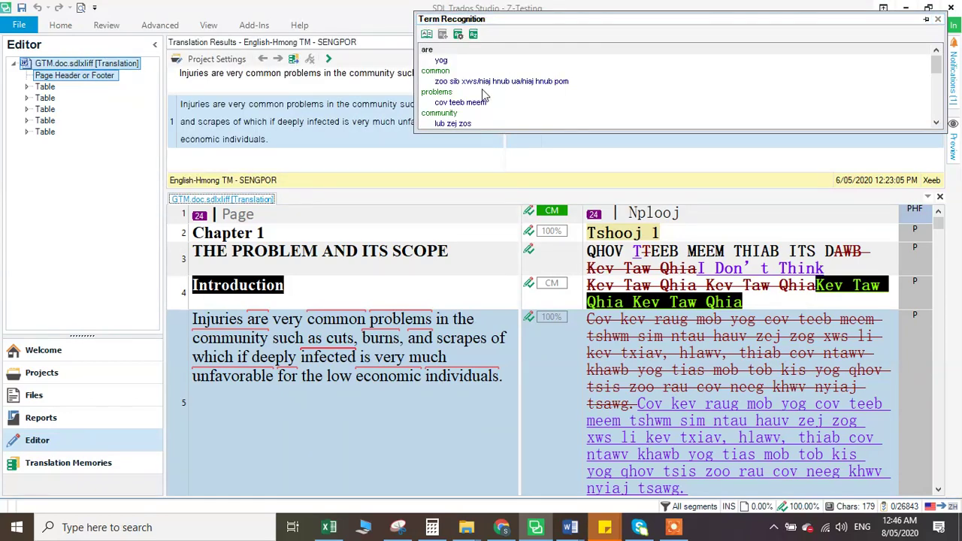
Step: Examine the recognized terms for segment 5, including "Burns" and the Hmong term for "and", in the Term Recognition window
{"action": "scroll", "coordinate": [463, 108], "scroll_direction": "down", "scroll_amount": 1}
{"action": "right_click", "coordinate": [460, 104]}
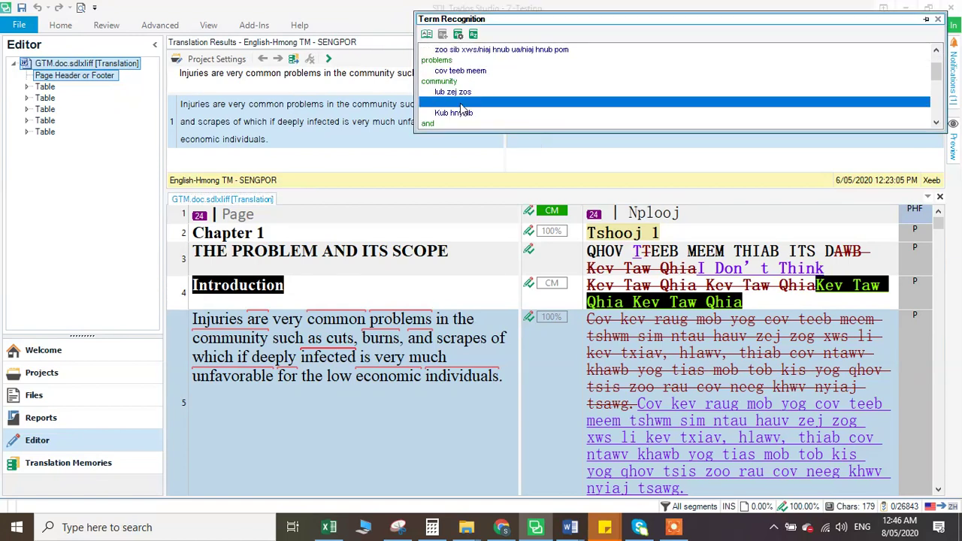
{"action": "left_click", "coordinate": [362, 414]}
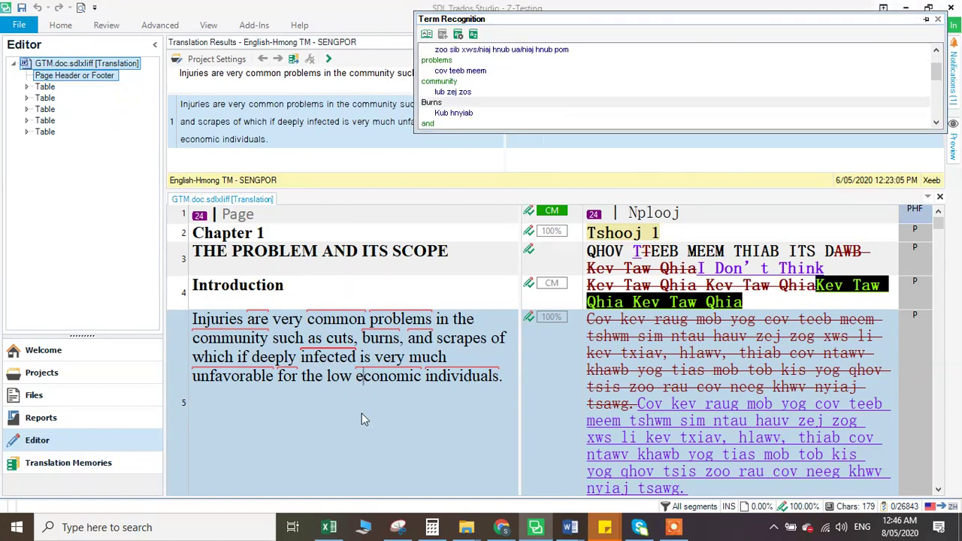
{"action": "left_click", "coordinate": [462, 106]}
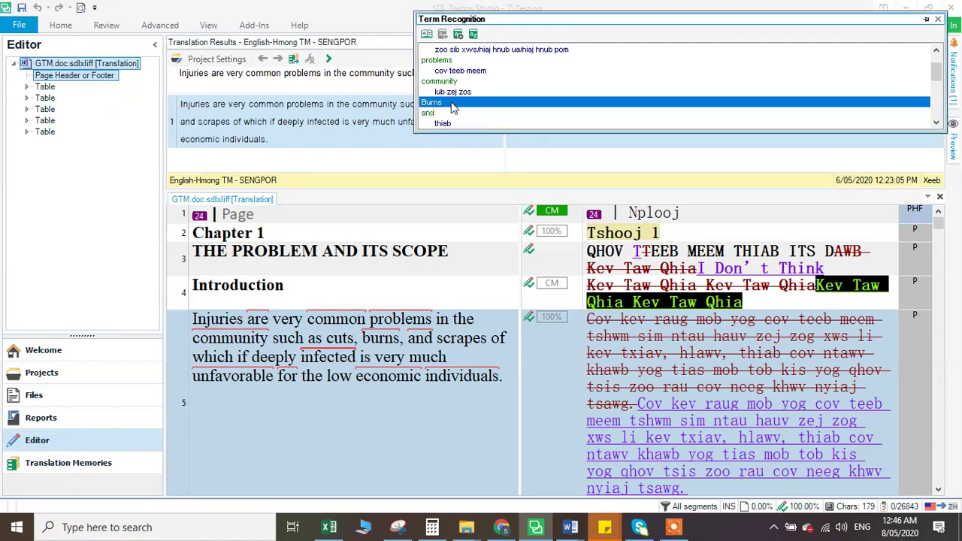
{"action": "left_click", "coordinate": [451, 123]}
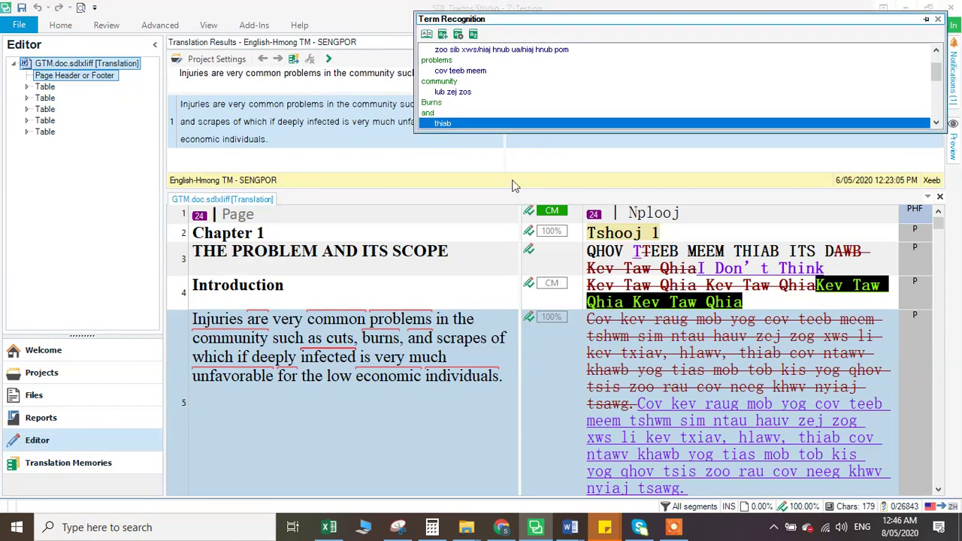
Step: Add a hyphen at the end of segment 4's Hmong target and insert the recognized term translation "thiab" after it
{"action": "left_click", "coordinate": [775, 297]}
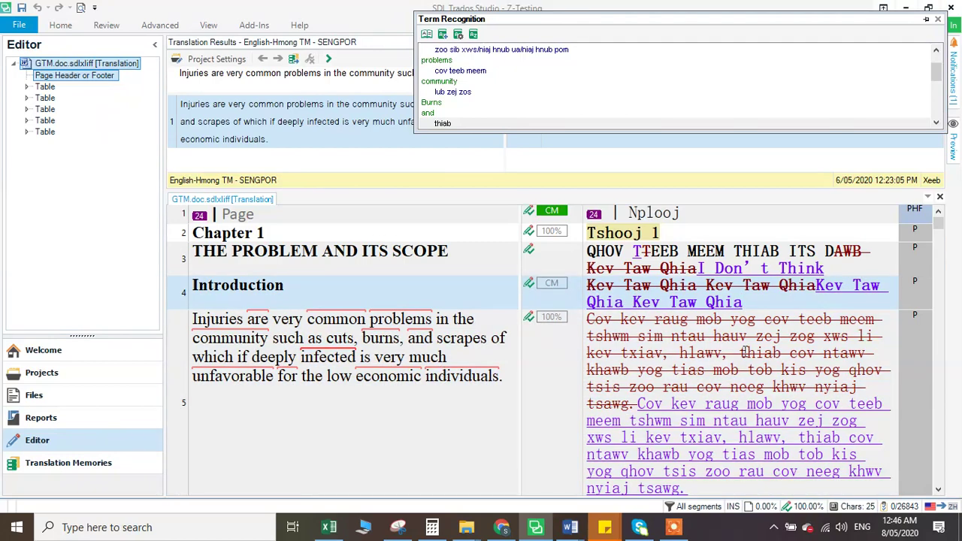
{"action": "type", "text": "-"}
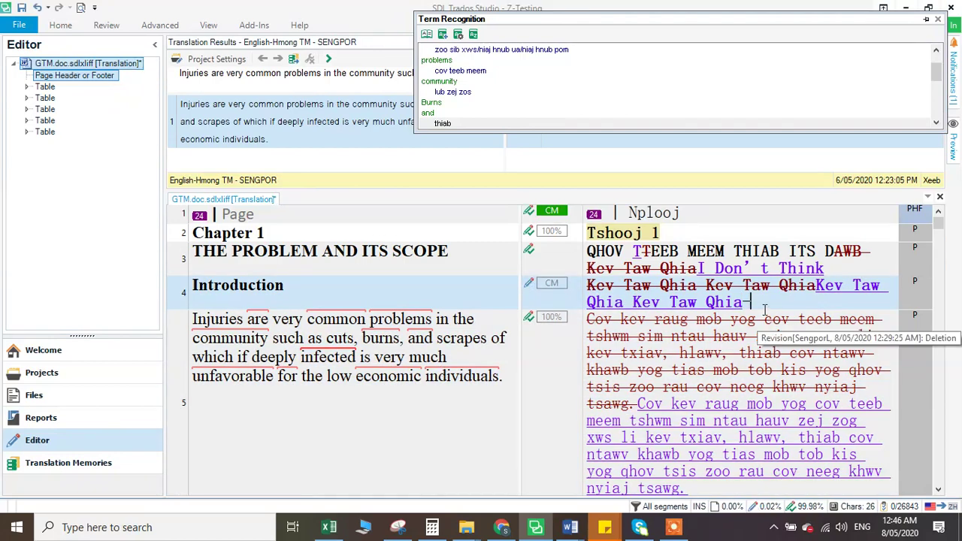
{"action": "left_click_drag", "start_coordinate": [192, 376], "coordinate": [460, 376]}
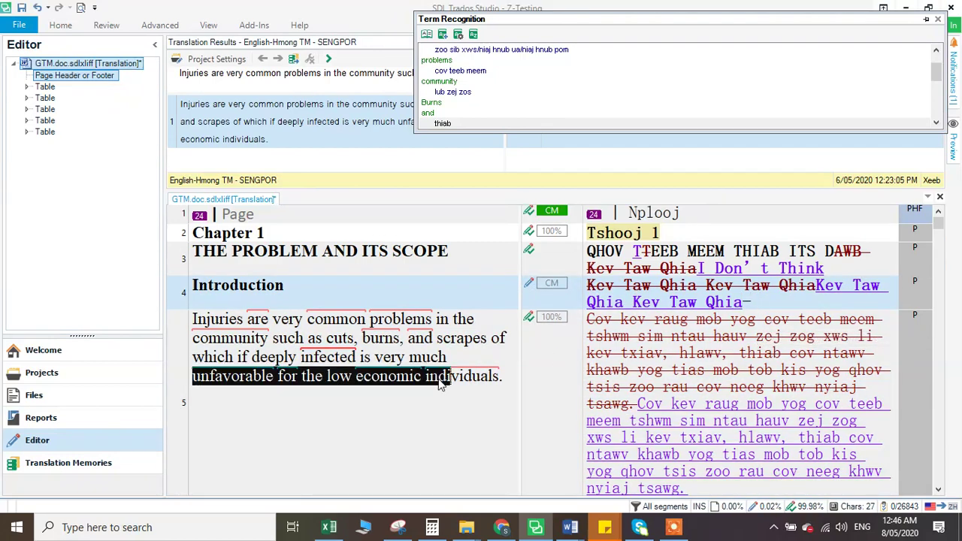
{"action": "left_click", "coordinate": [438, 376]}
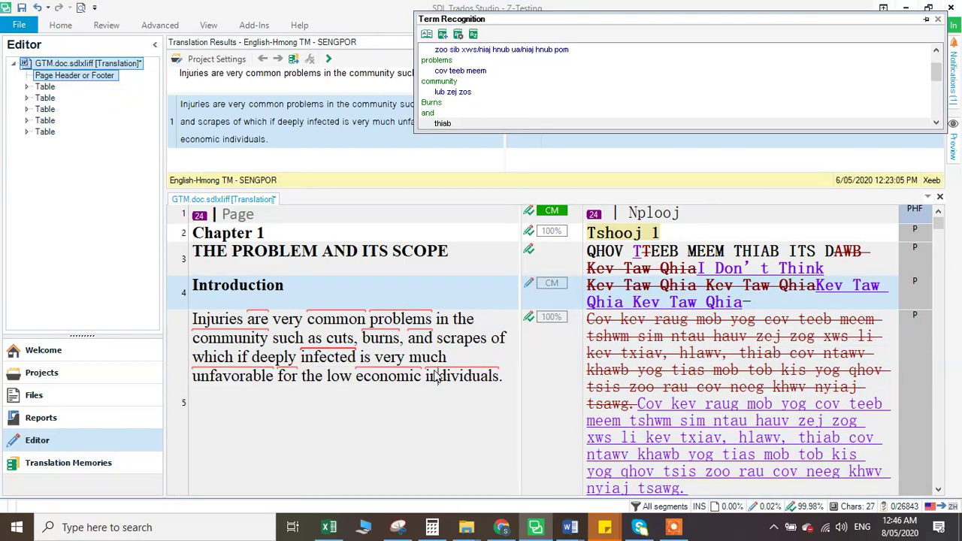
{"action": "left_click", "coordinate": [438, 101]}
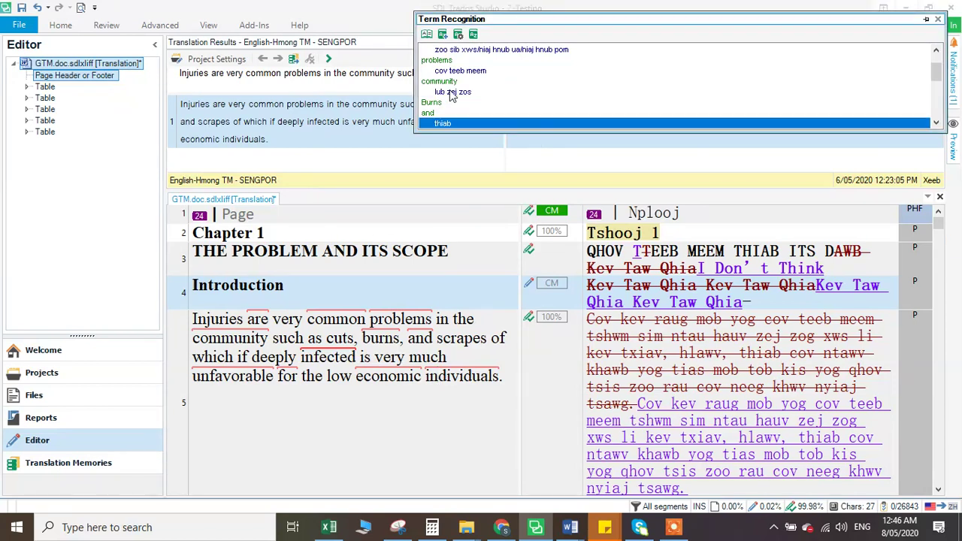
{"action": "right_click", "coordinate": [460, 130]}
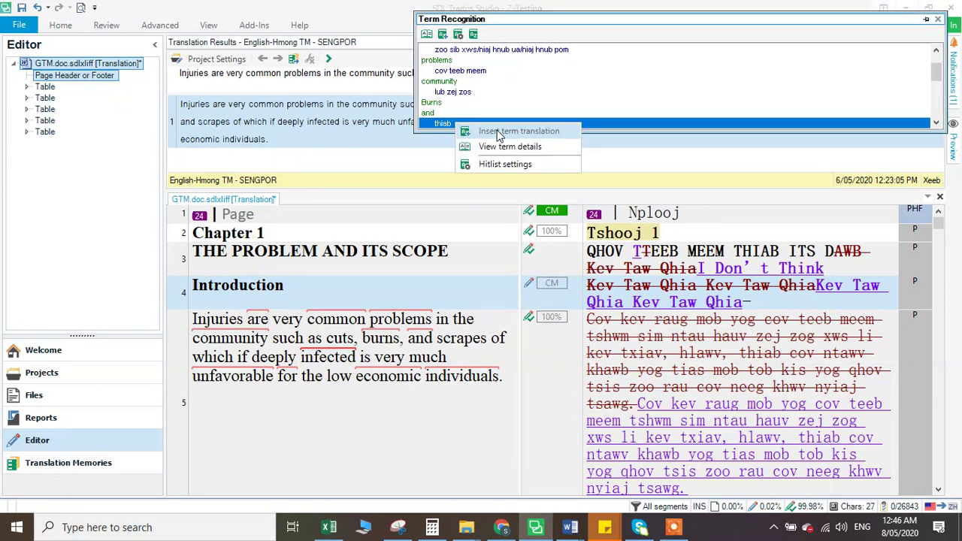
{"action": "left_click", "coordinate": [492, 132]}
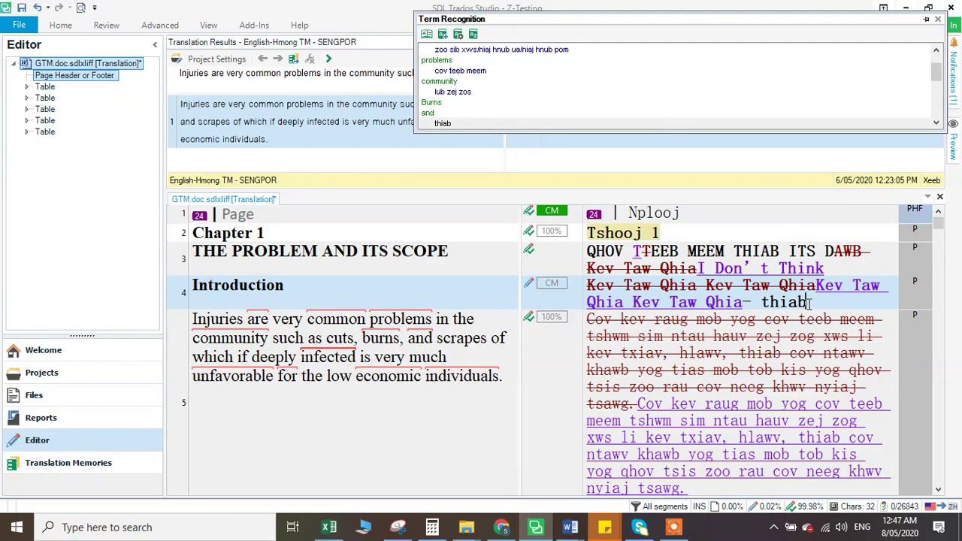
Step: Trim the inserted term in segment 4's target back to "t" and close the Term Recognition window
{"action": "key", "text": "BackSpace"}
{"action": "key", "text": "BackSpace"}
{"action": "key", "text": "BackSpace"}
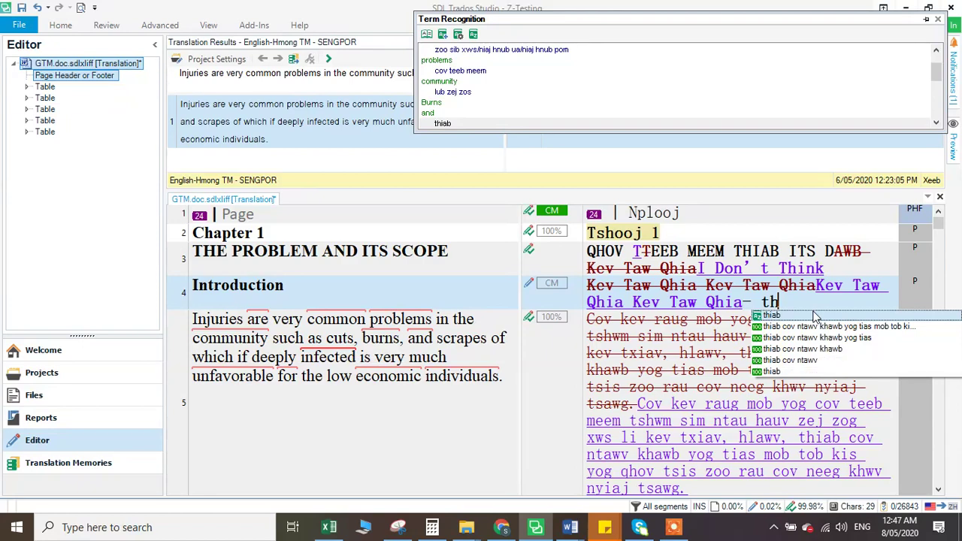
{"action": "key", "text": "Escape"}
{"action": "key", "text": "BackSpace"}
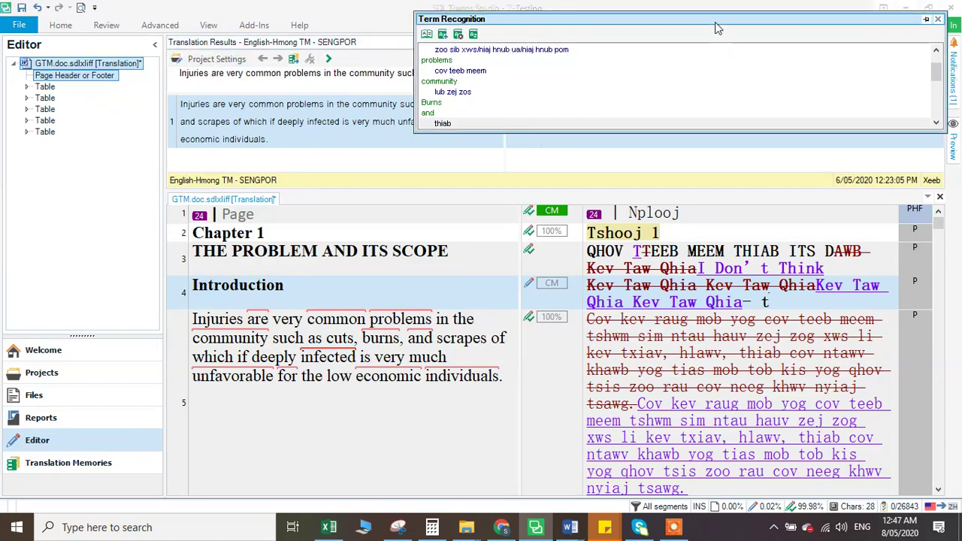
{"action": "left_click_drag", "start_coordinate": [715, 22], "coordinate": [510, 17]}
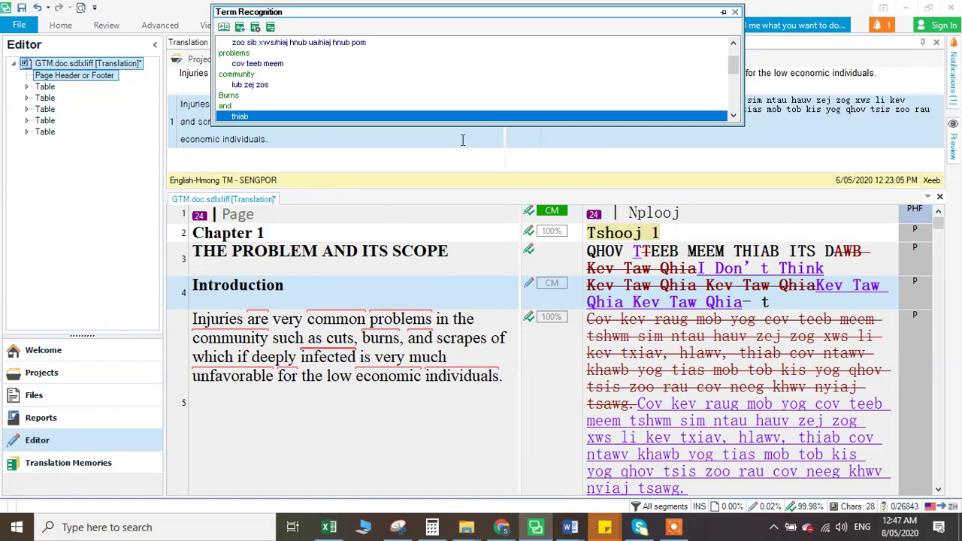
{"action": "left_click", "coordinate": [735, 12]}
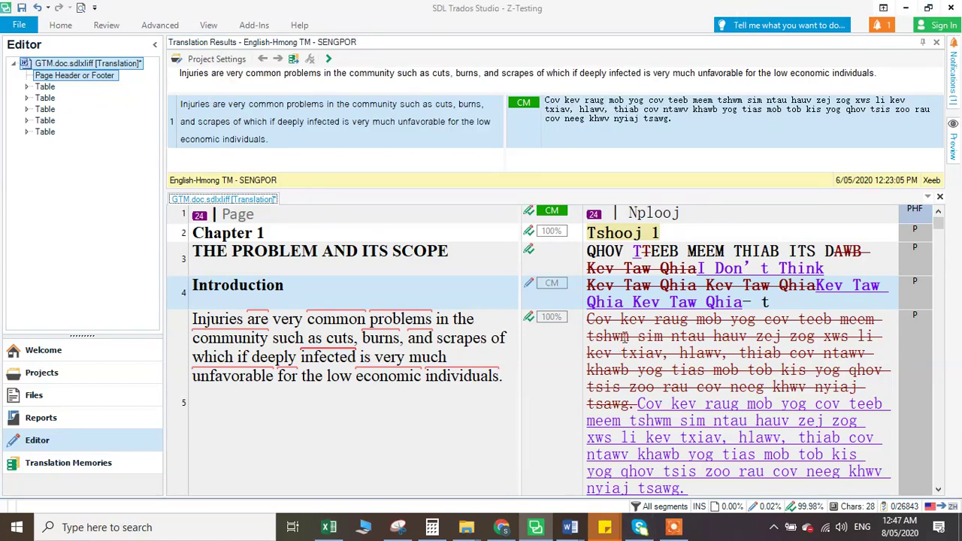
{"action": "left_click", "coordinate": [536, 526]}
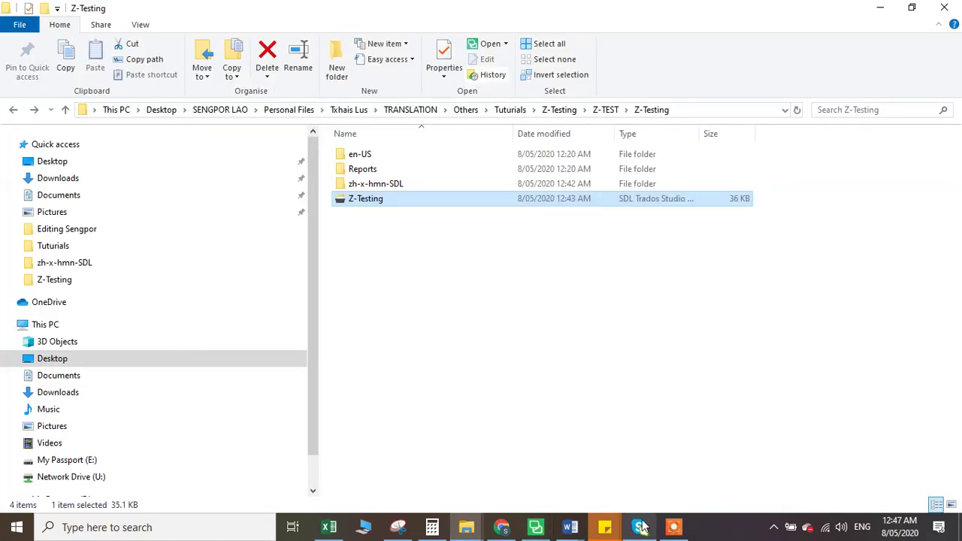
{"action": "left_click", "coordinate": [674, 527]}
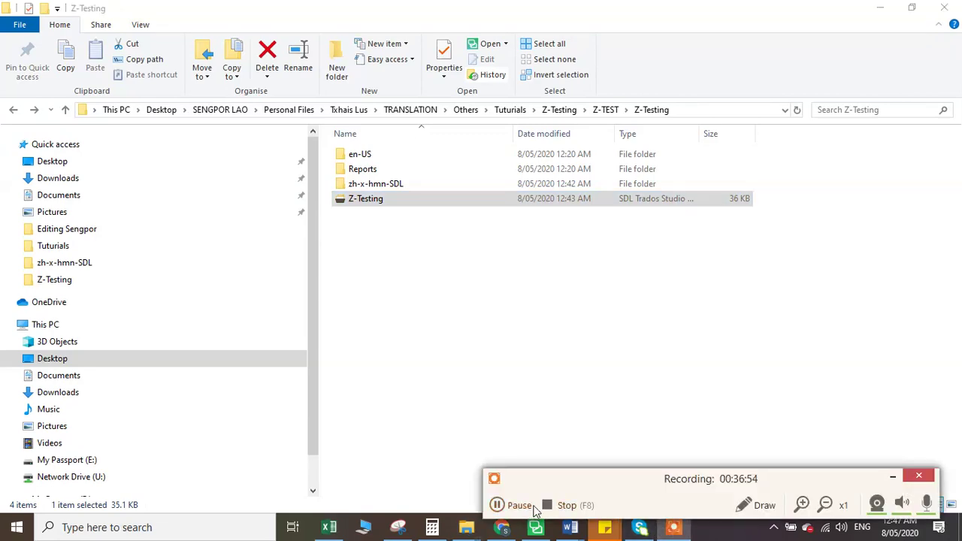